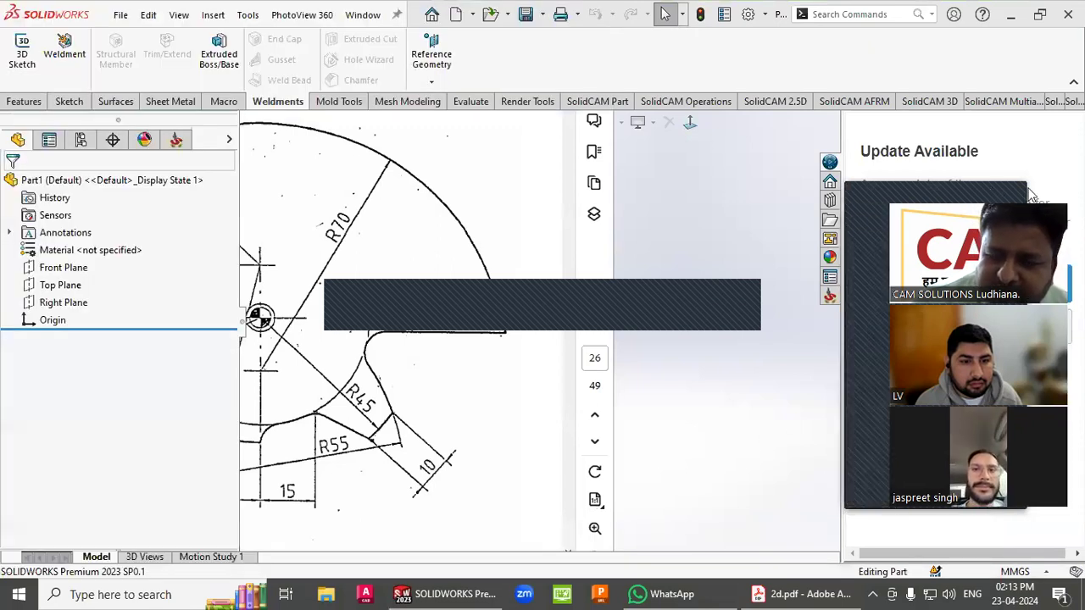
Switch to 2d.pdf and examine the radii and spacing dimensions of the profile drawing.
left_click_drag(997, 194, 1031, 195)
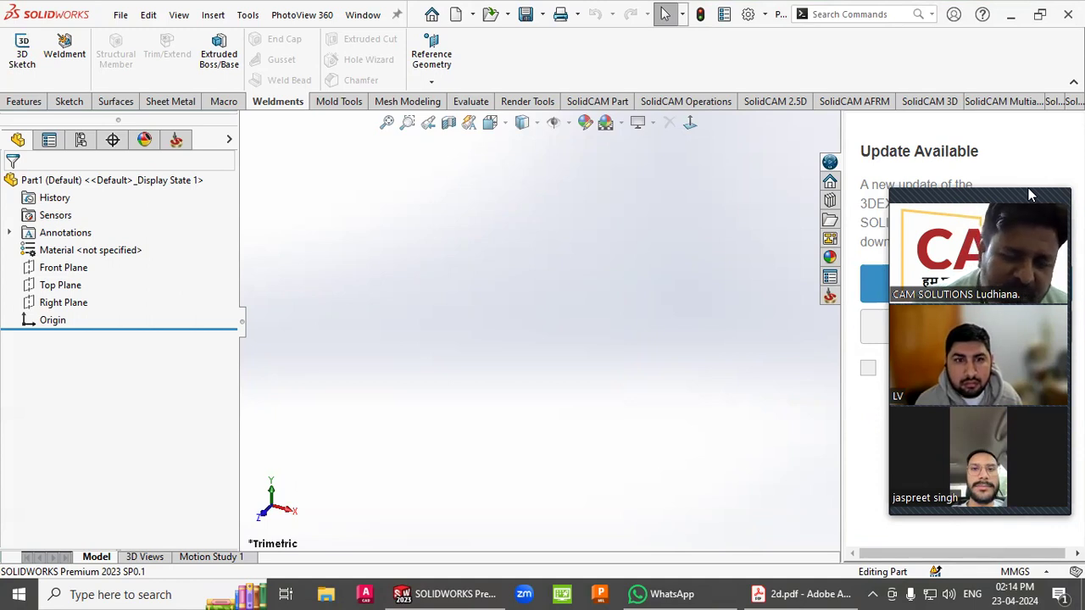
left_click(789, 593)
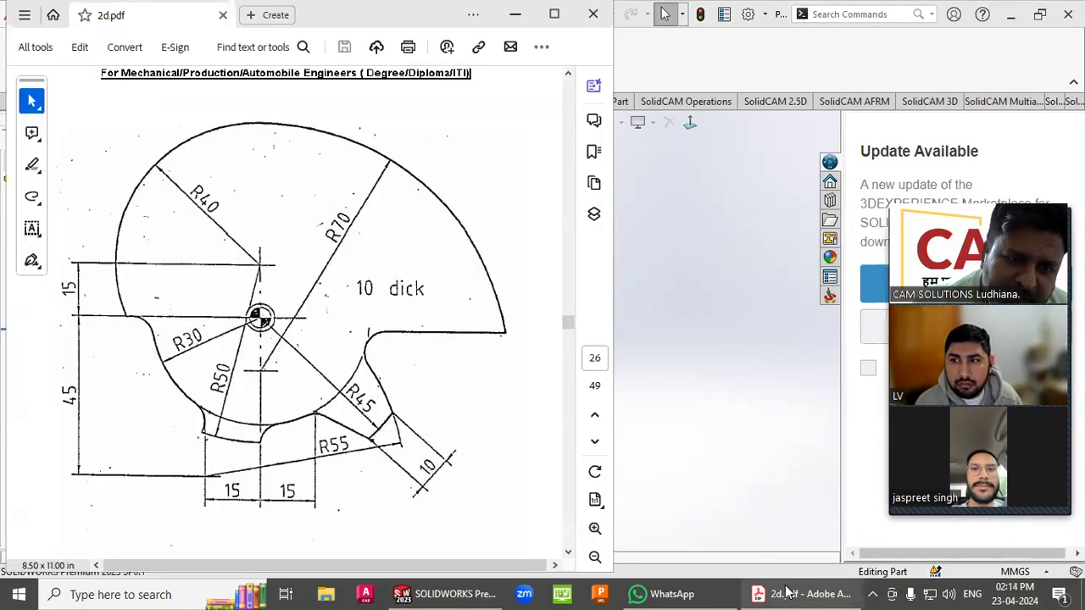
left_click(787, 592)
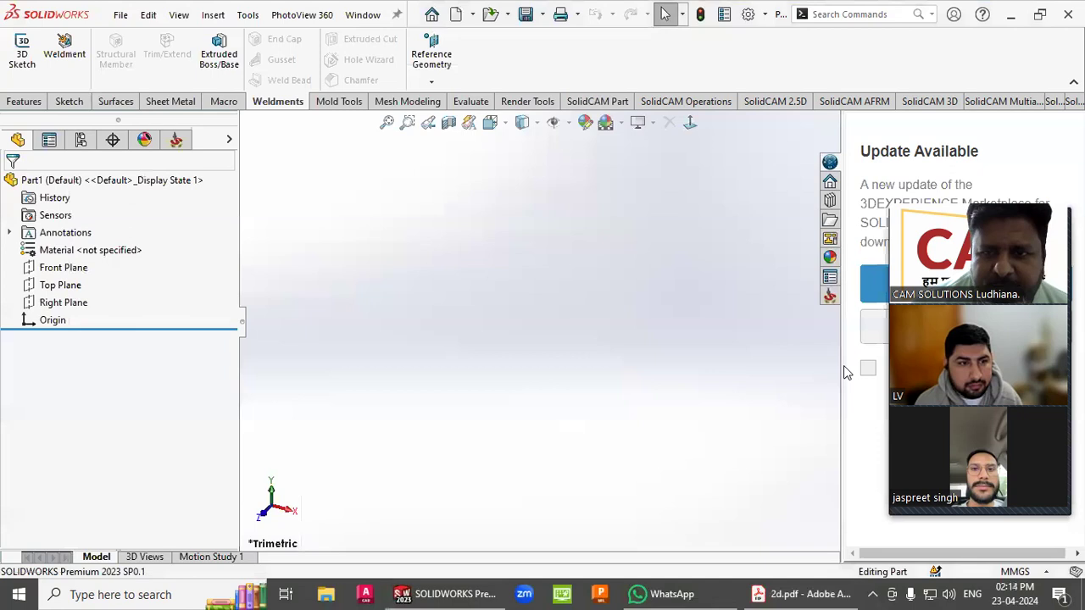
left_click(1031, 573)
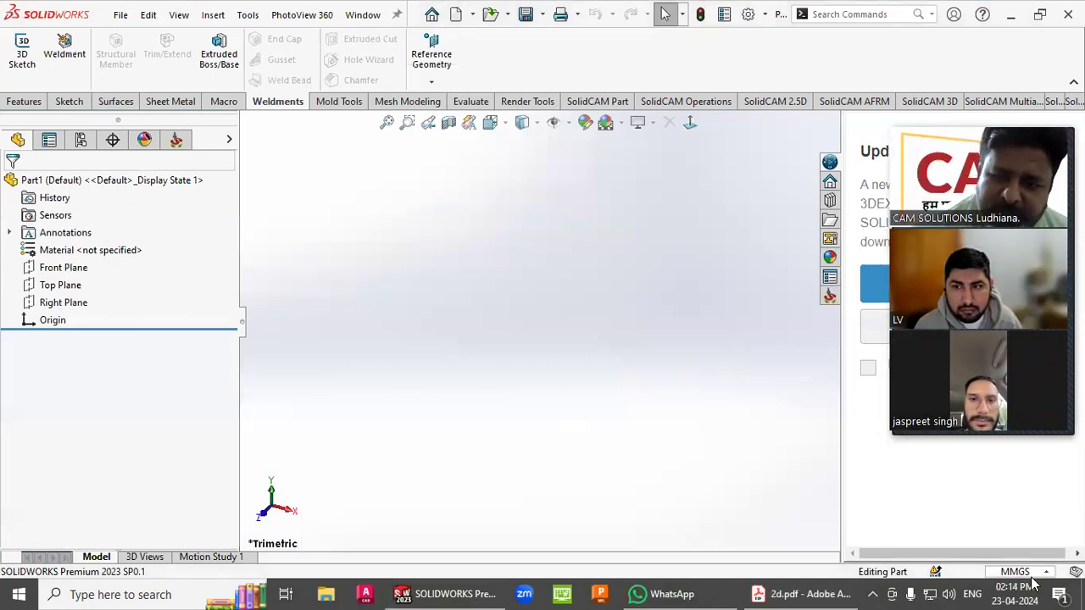
left_click(821, 593)
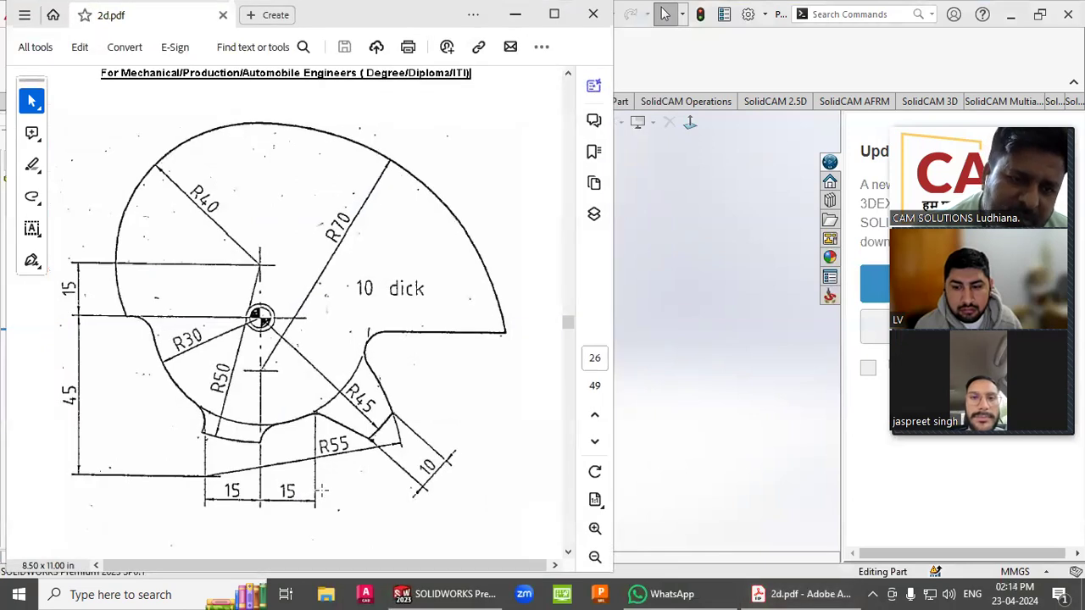
left_click(320, 490)
left_click(331, 487)
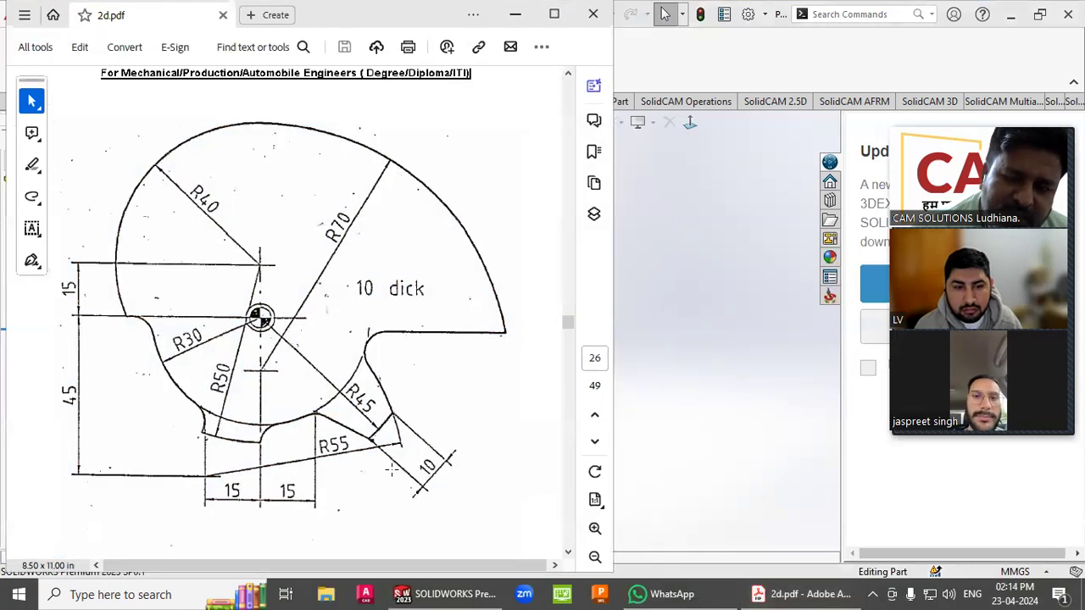
left_click(395, 472)
left_click(339, 486)
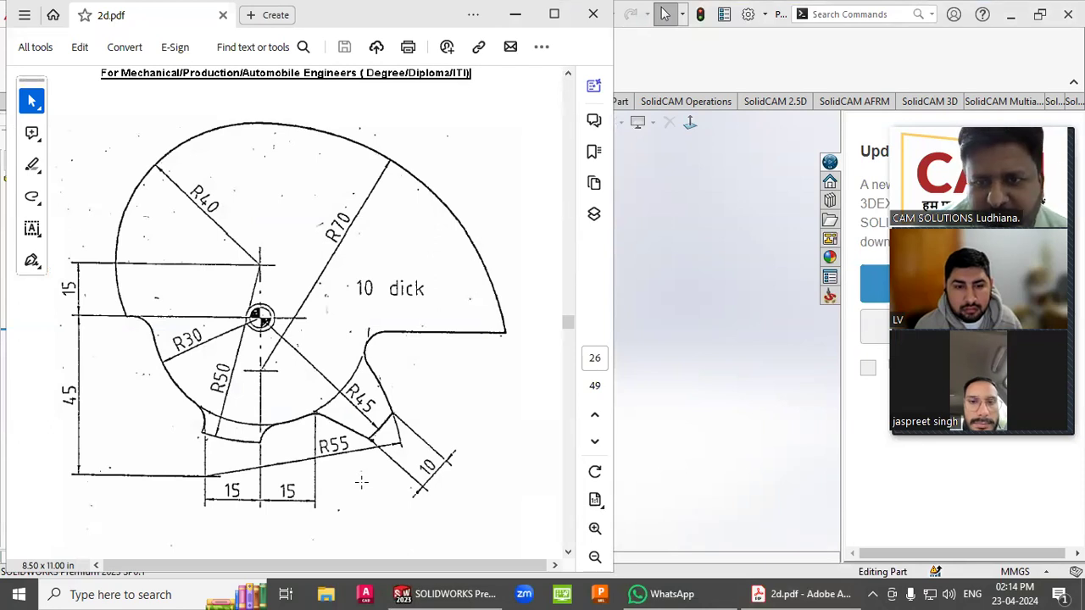
left_click(1007, 572)
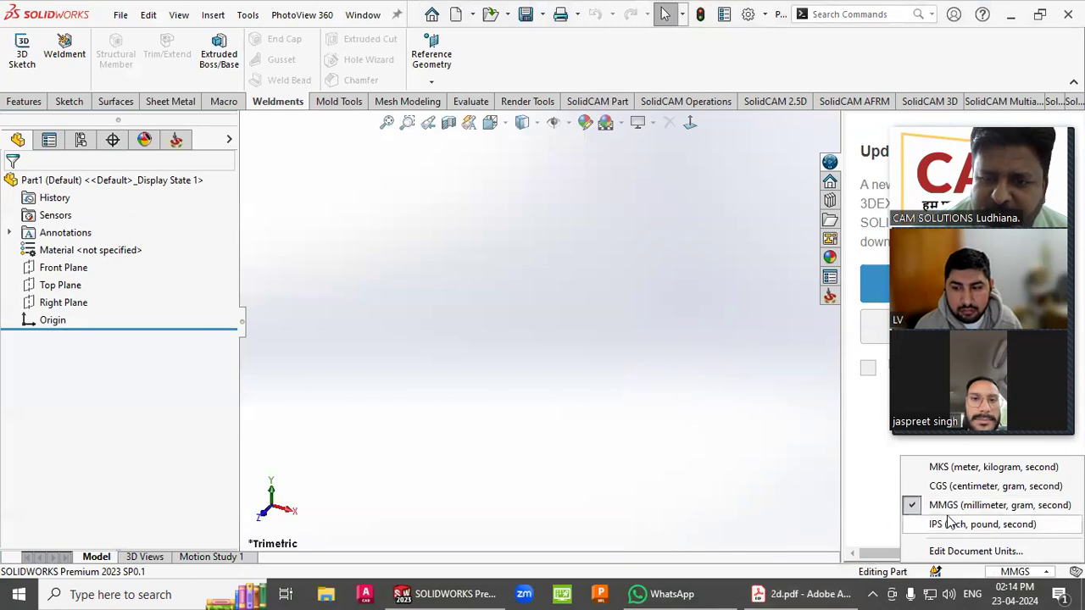
left_click(807, 529)
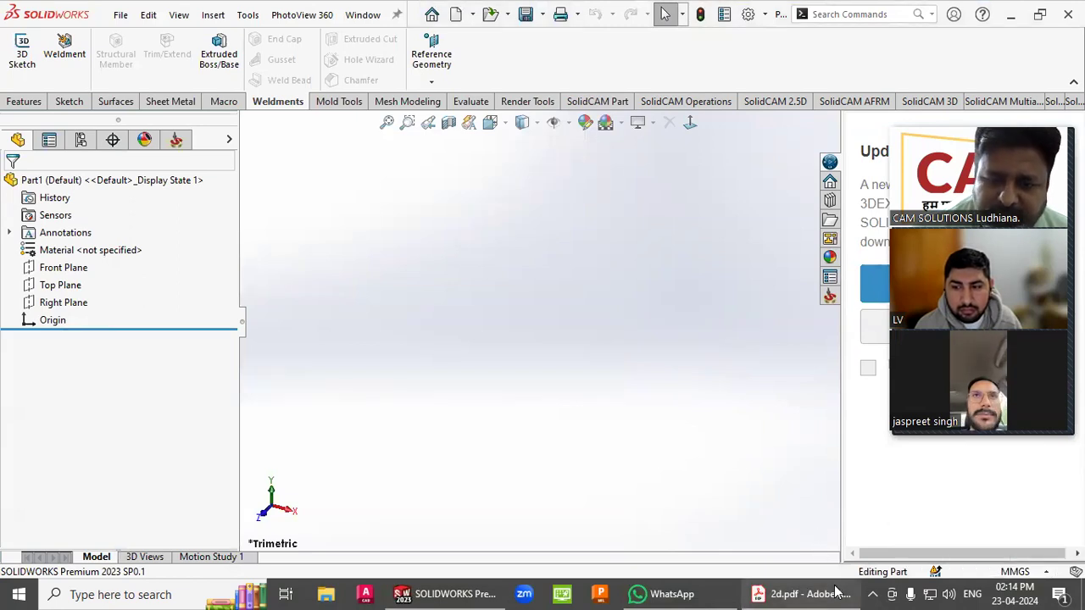
mouse_move(830, 590)
left_click(1022, 574)
left_click(1021, 574)
Set the document units to IPS (inch, pound, second) with fraction denominators of 8 for length and 2 for dual dimension length.
left_click(748, 15)
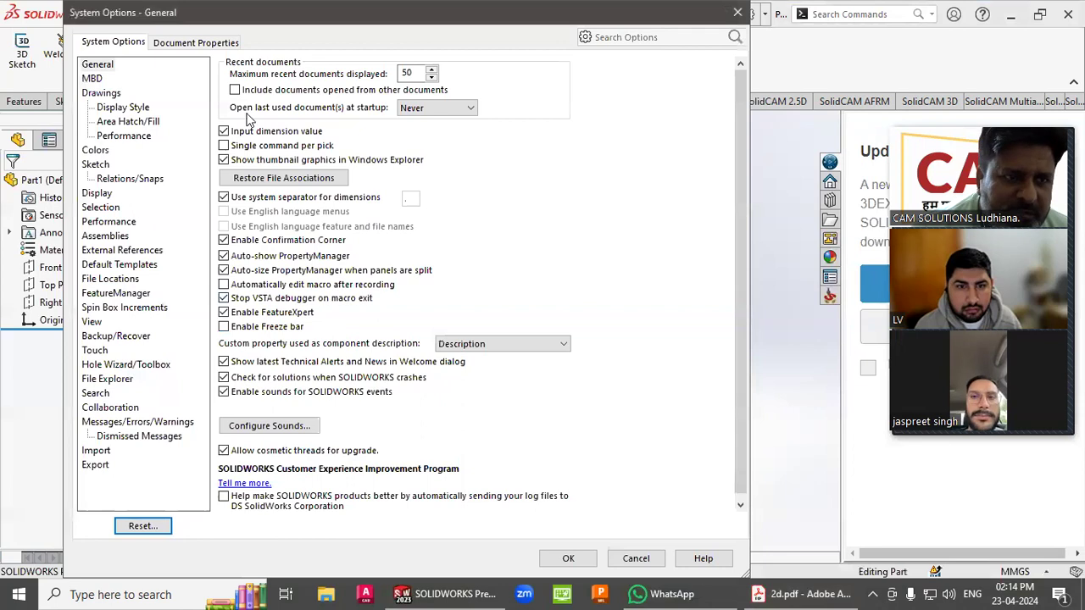
left_click(197, 42)
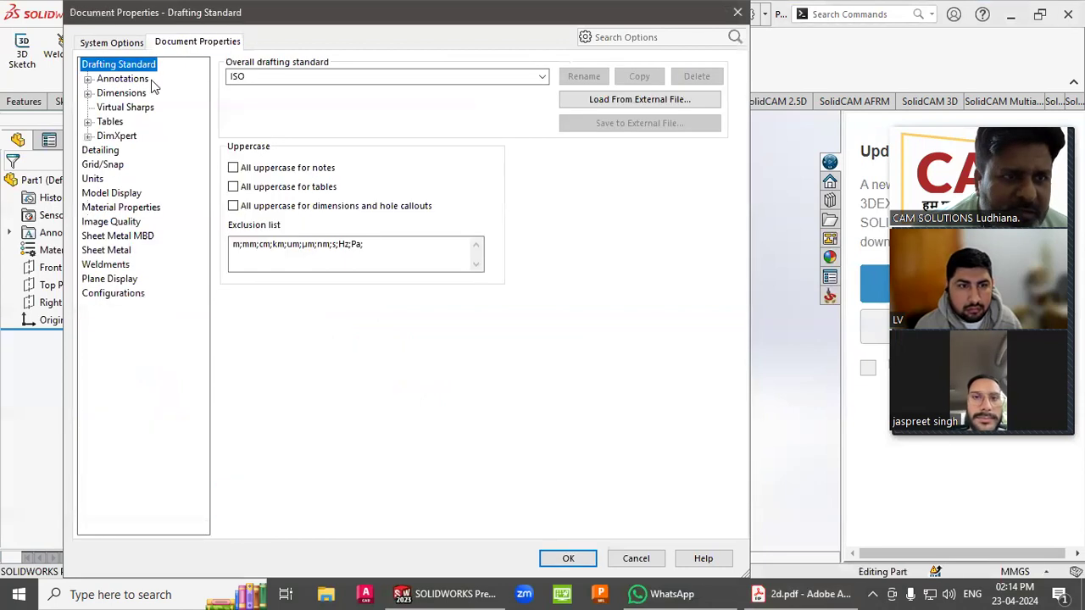
left_click(93, 179)
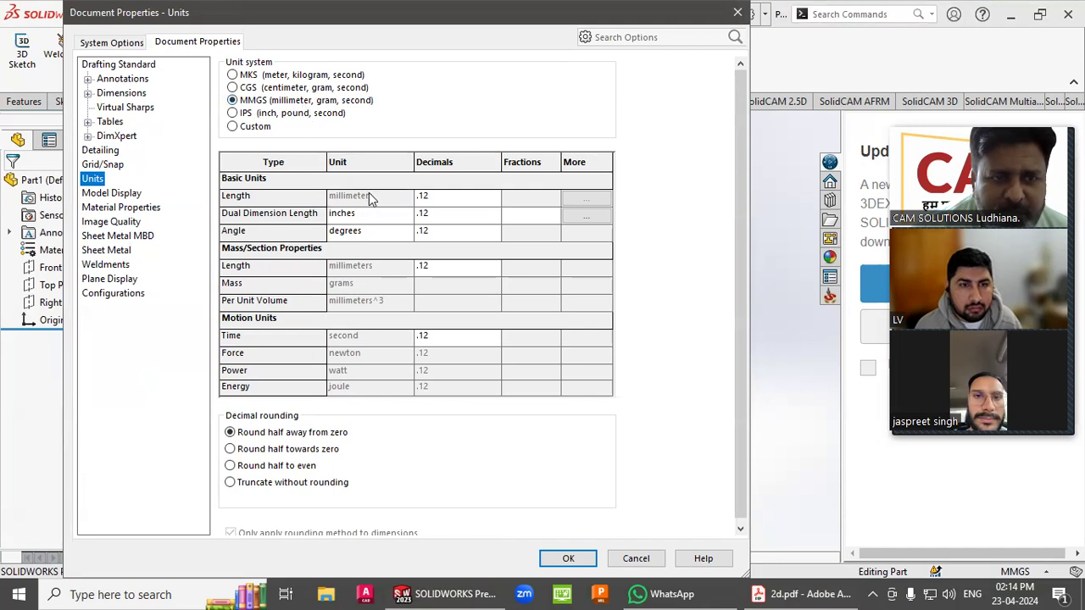
left_click(284, 117)
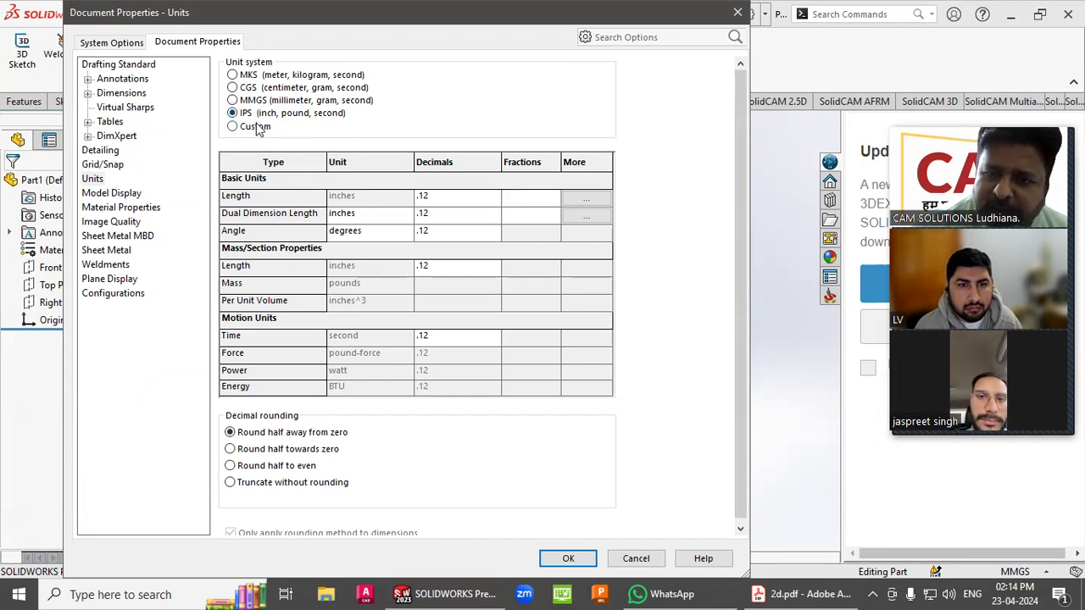
left_click(518, 199)
left_click(527, 217)
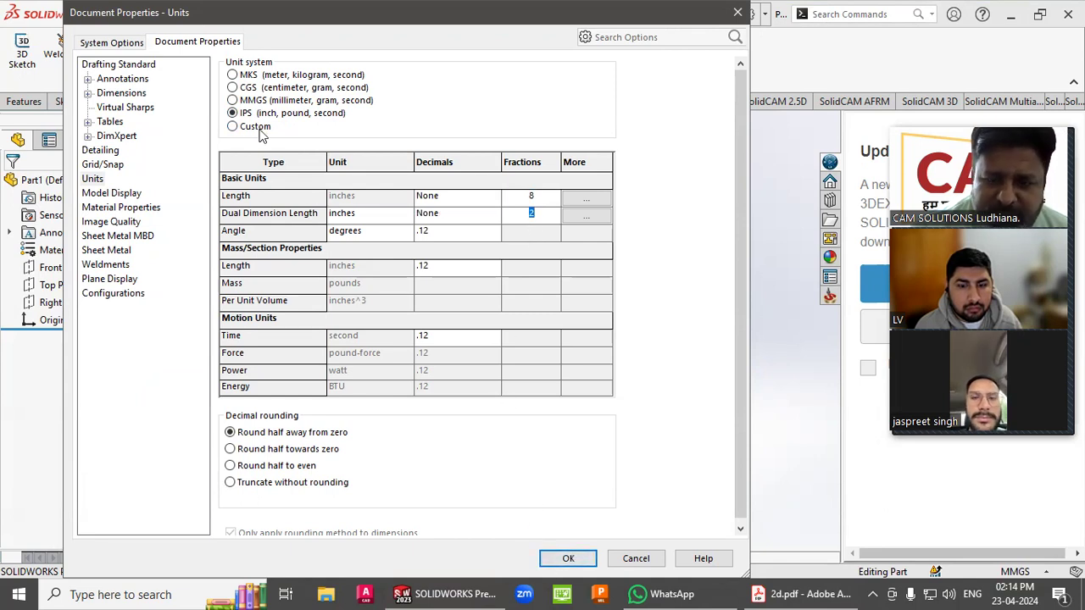
left_click(567, 557)
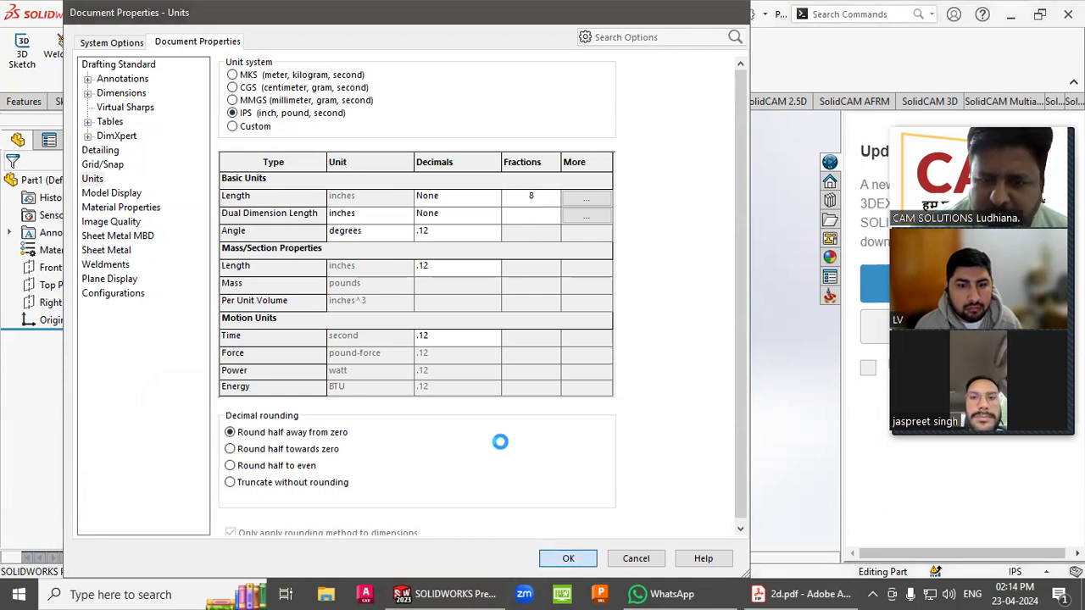
Start a sketch on the Front Plane and draw a horizontal line about 4.2 in long from the origin.
left_click(78, 268)
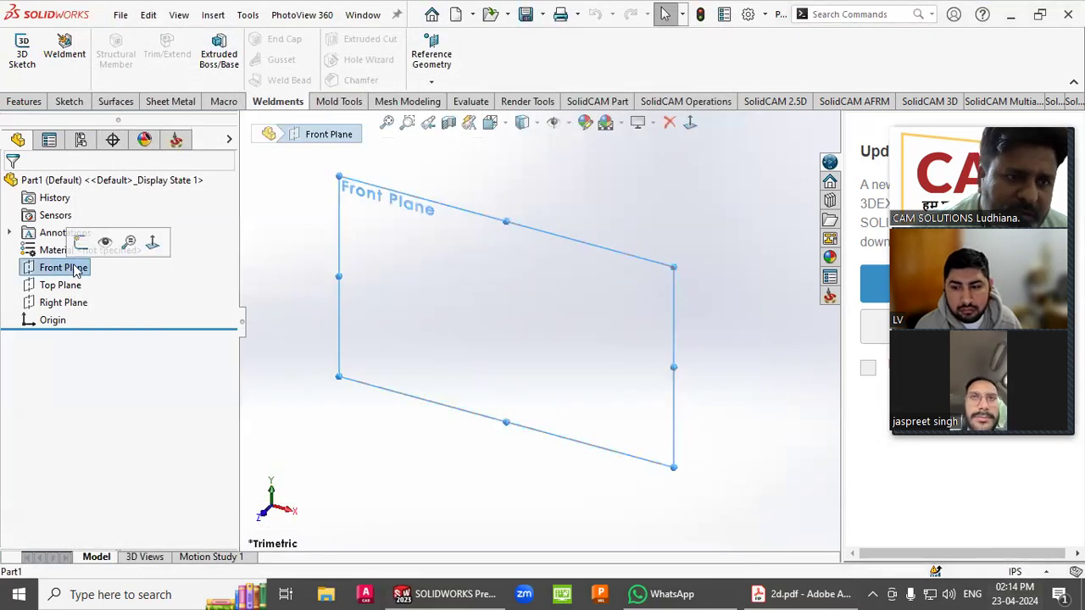
left_click(81, 243)
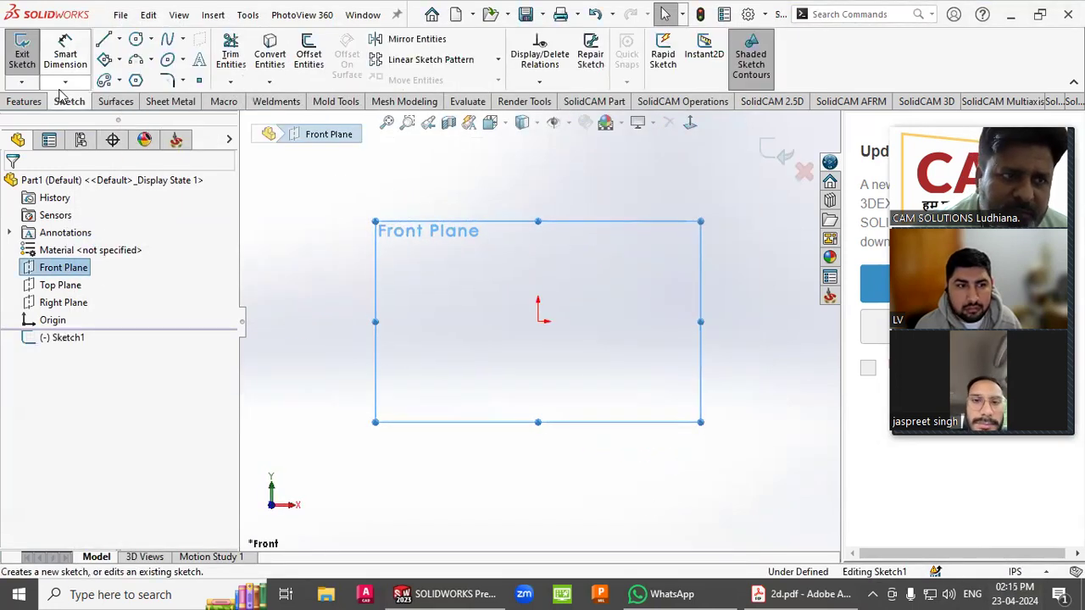
left_click(102, 41)
left_click(538, 320)
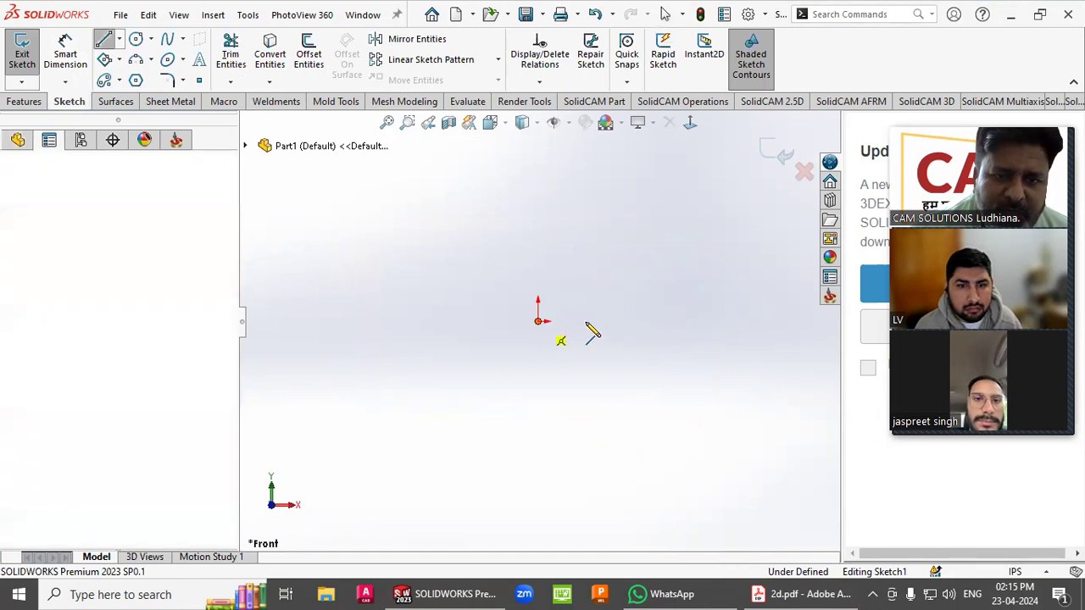
left_click(734, 322)
right_click(736, 293)
left_click(765, 300)
Dimension the horizontal line's length as 5/2 in.
left_click(65, 55)
left_click(616, 322)
left_click(624, 297)
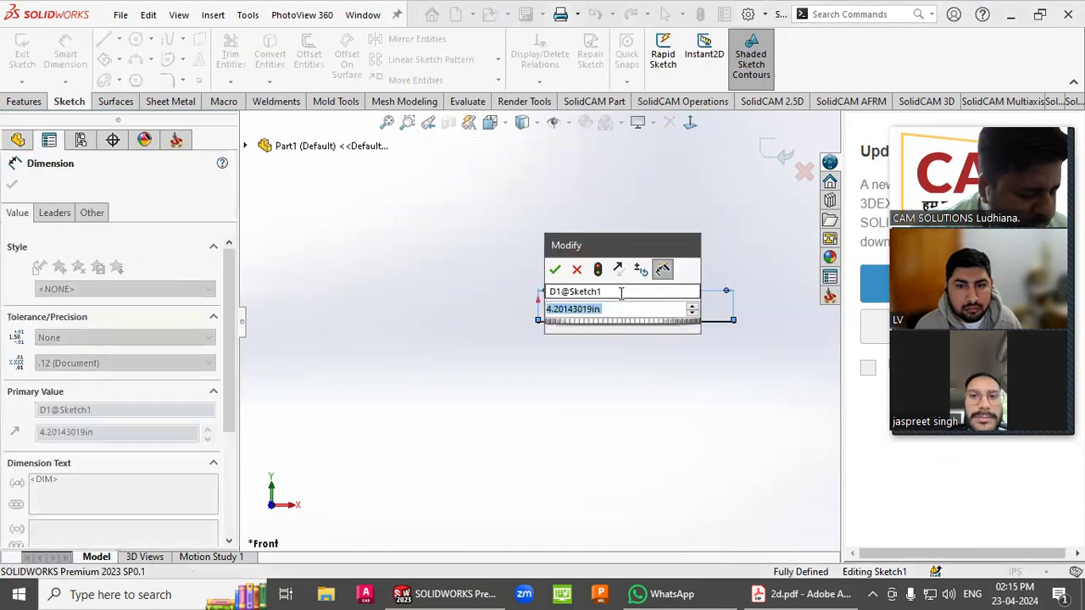
type("5/2")
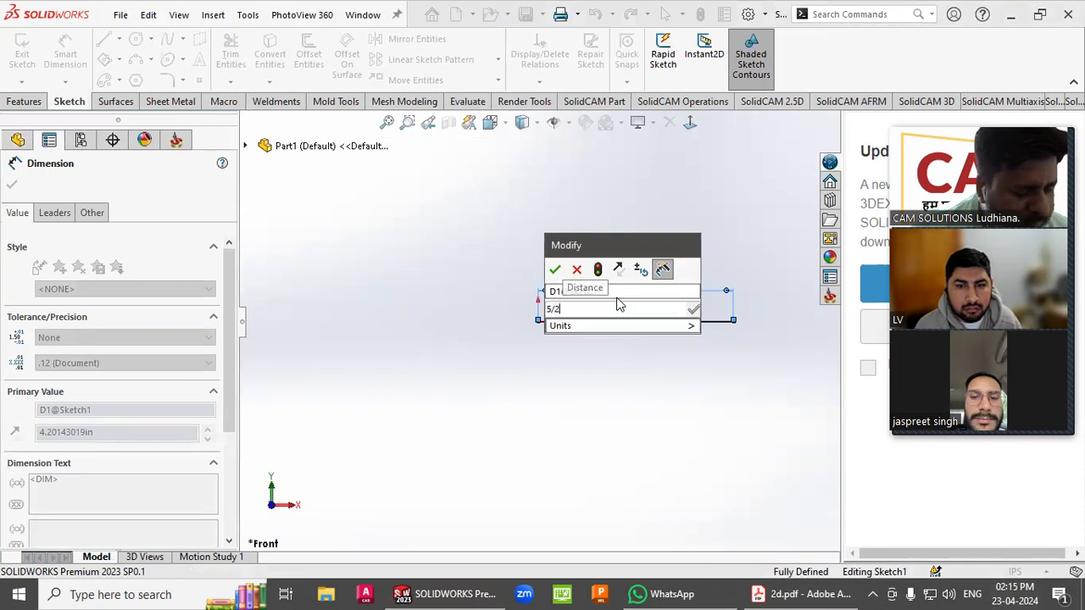
key("Return")
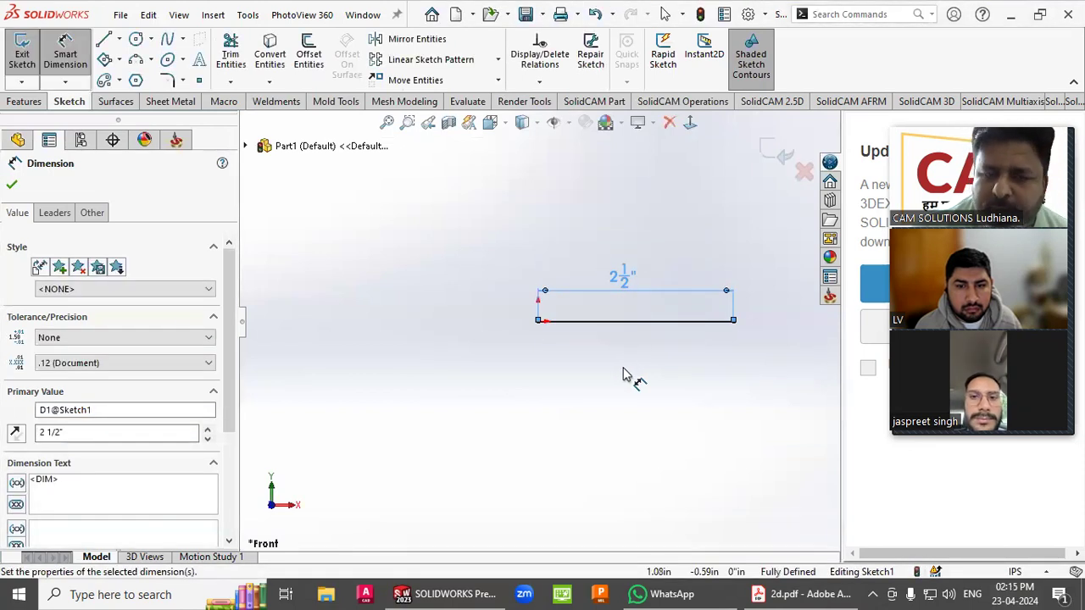
scroll(757, 291, "up", 1)
right_click(729, 258)
left_click(765, 308)
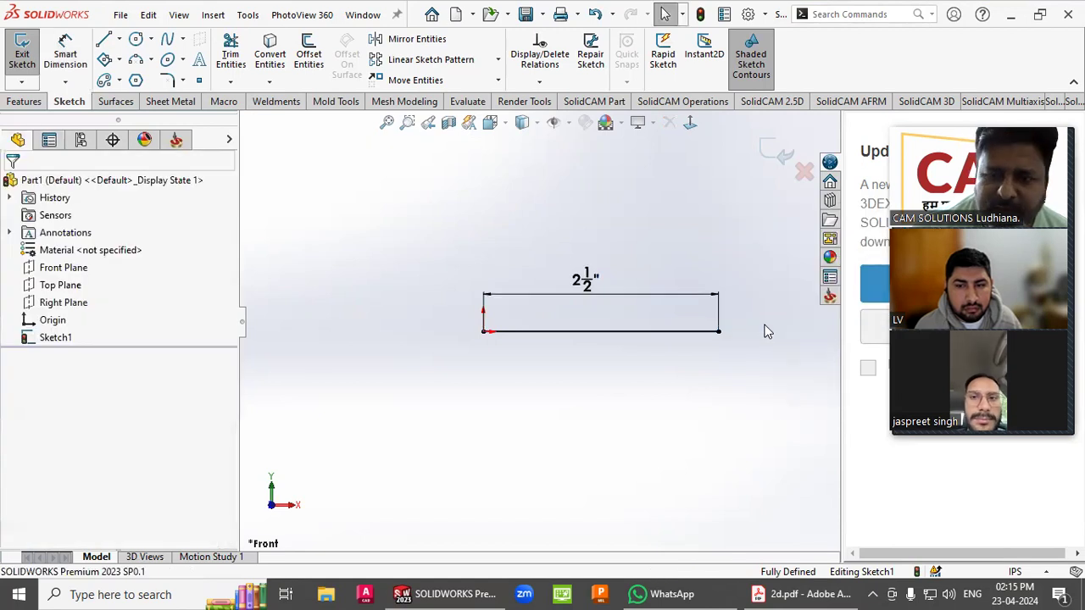
Delete the horizontal line together with its length dimension.
left_click_drag(765, 341, 438, 259)
key("Delete")
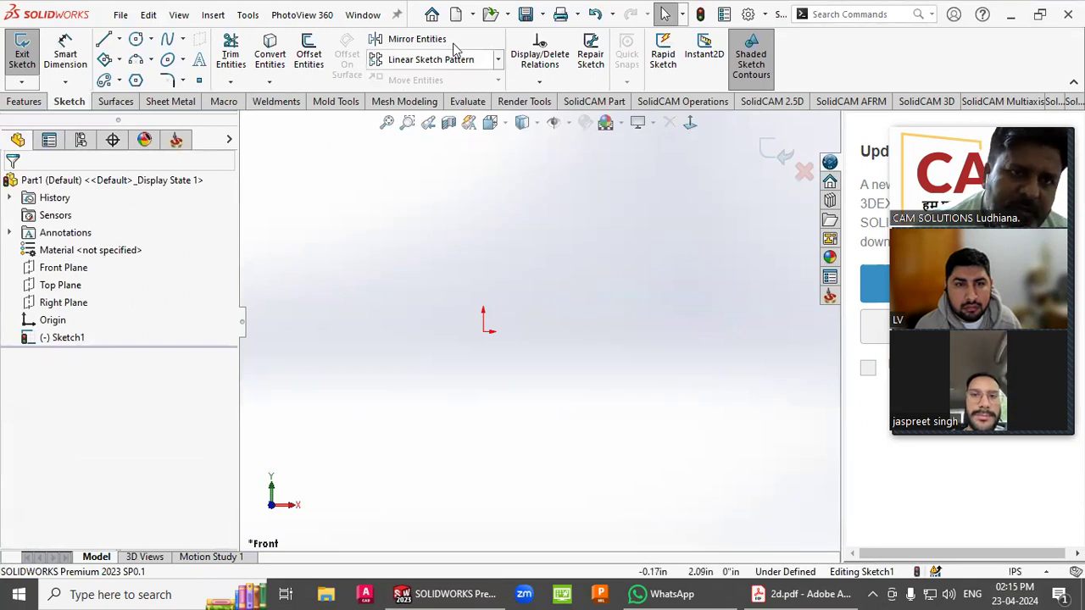
Set the length fraction denominator to 4 in the document's unit settings.
left_click(363, 14)
left_click(748, 15)
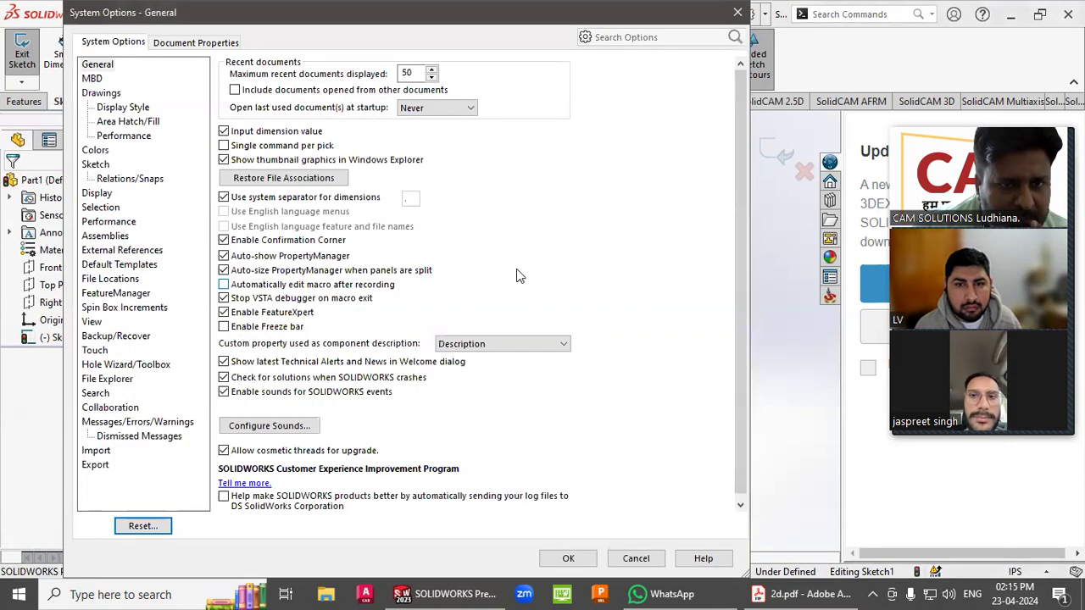
left_click(159, 44)
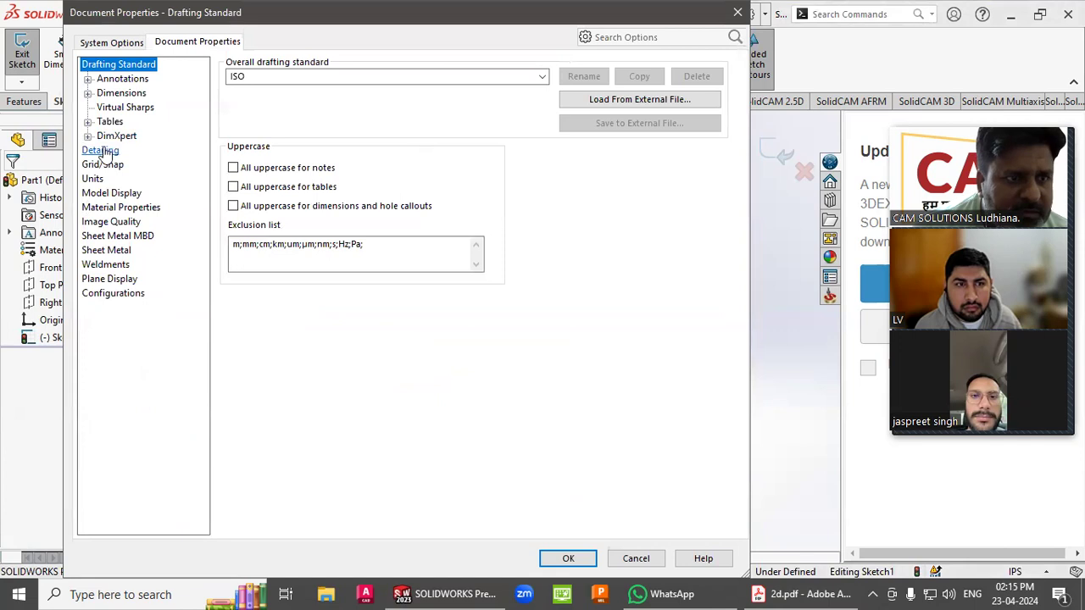
left_click(100, 178)
left_click(538, 197)
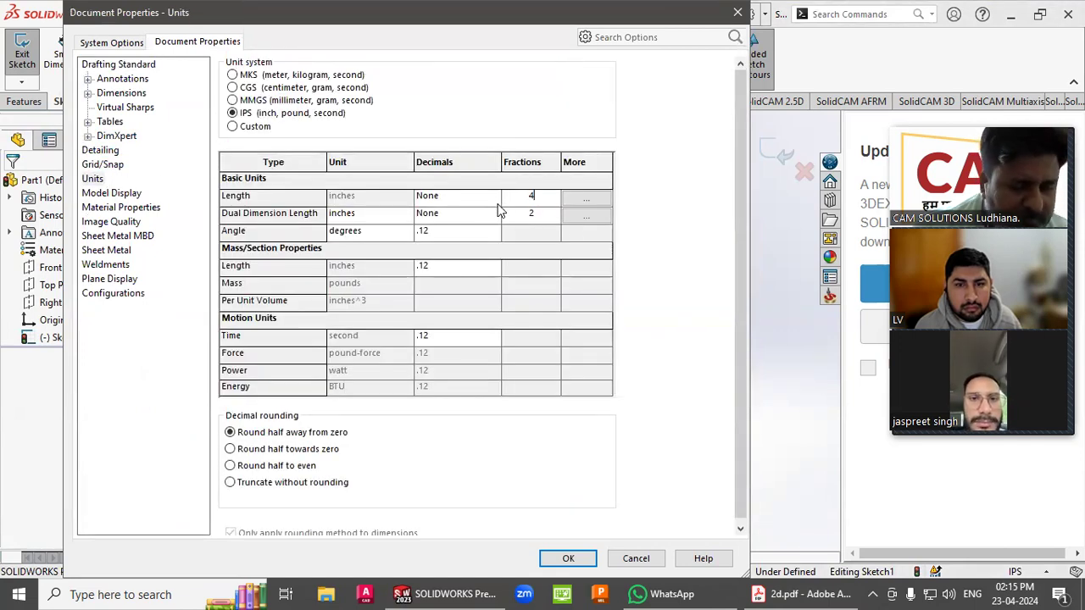
type("4")
key("Tab")
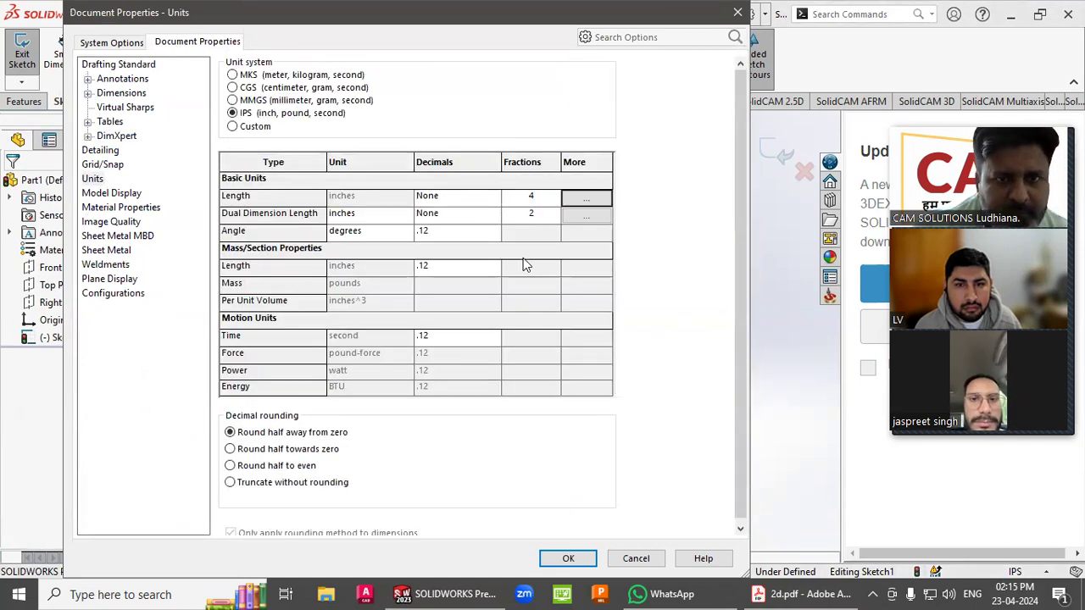
left_click(568, 560)
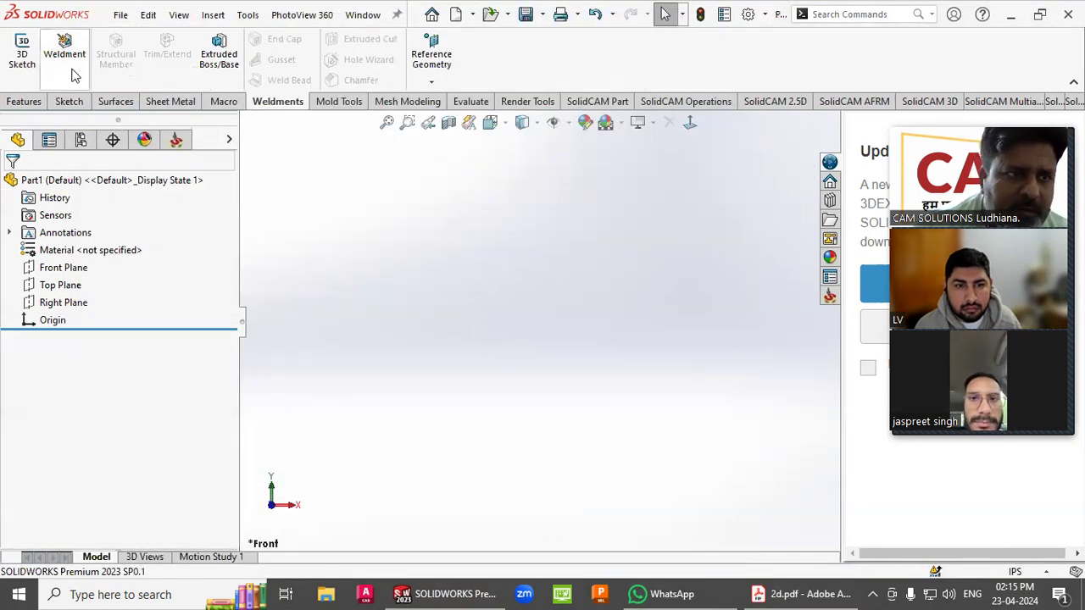
Start a new sketch on the Front Plane.
left_click(68, 102)
left_click(22, 52)
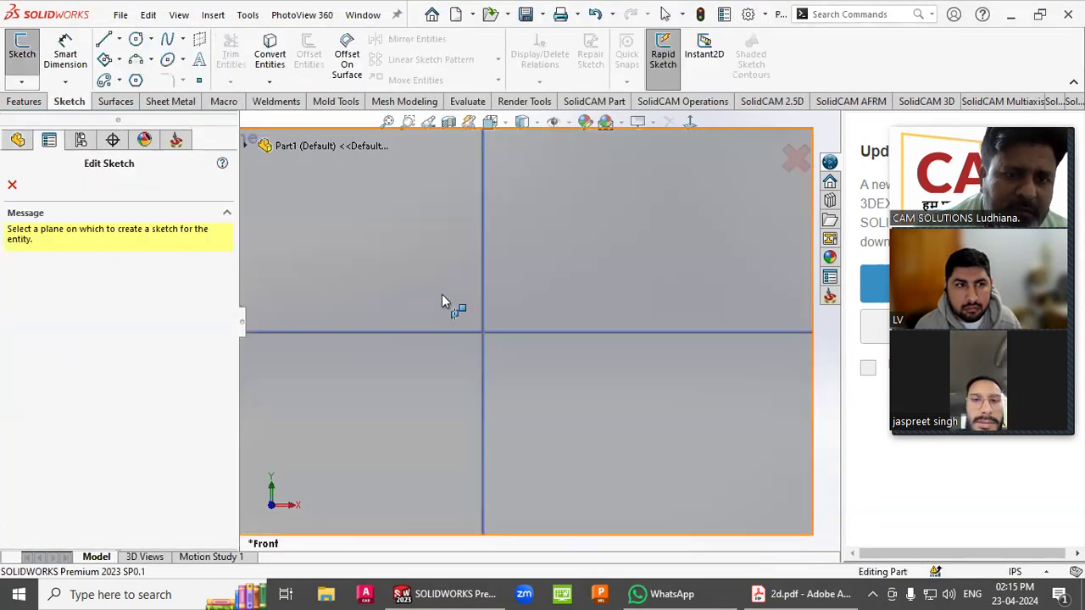
left_click(403, 266)
Draw a horizontal line 1 in long starting at the origin.
left_click(104, 39)
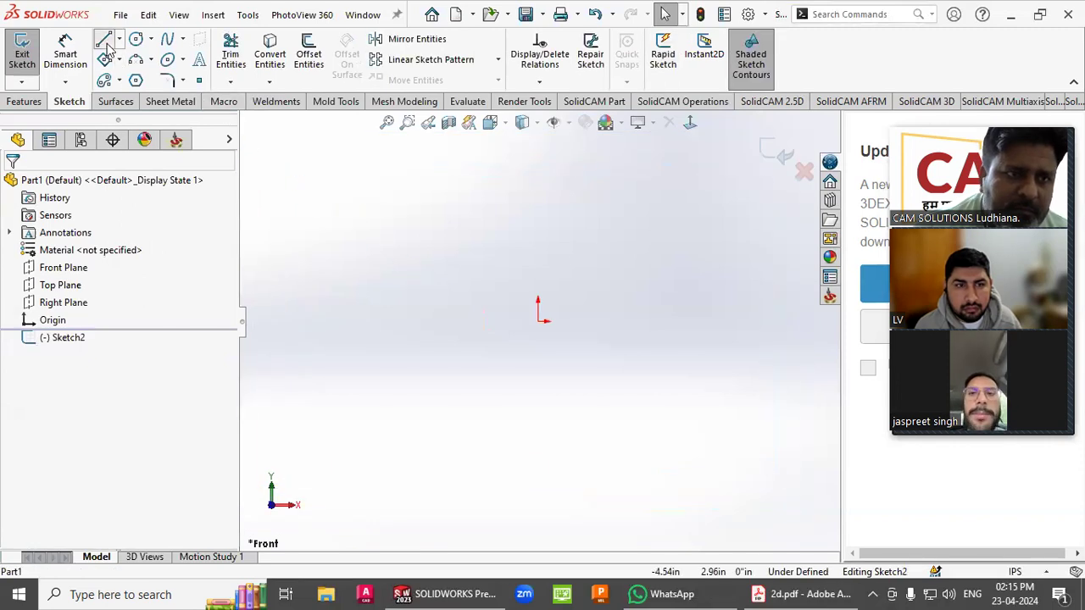
left_click(538, 321)
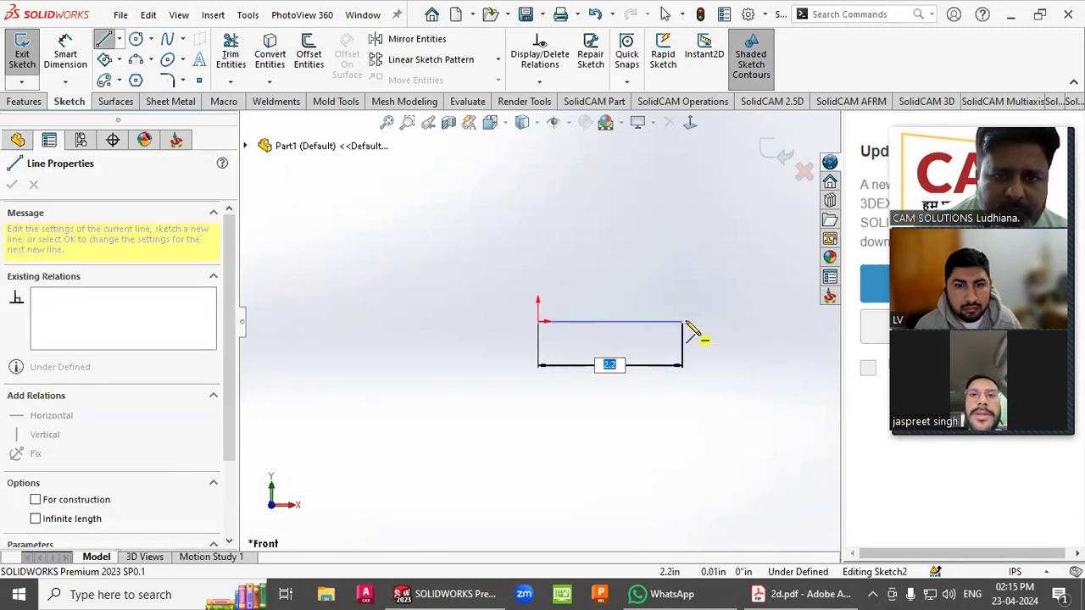
type("1")
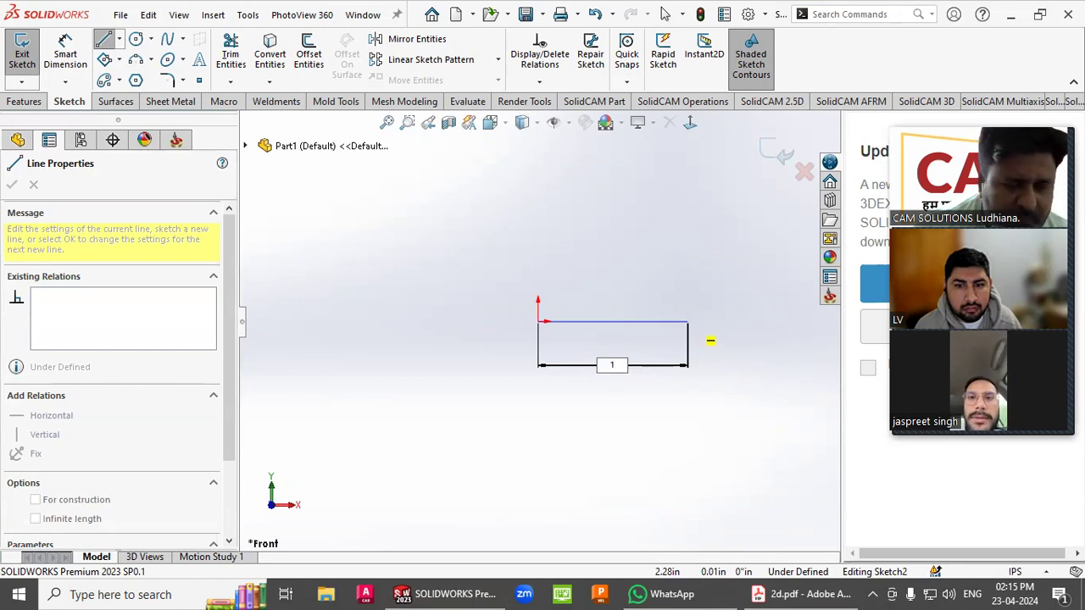
key("Return")
right_click(694, 331)
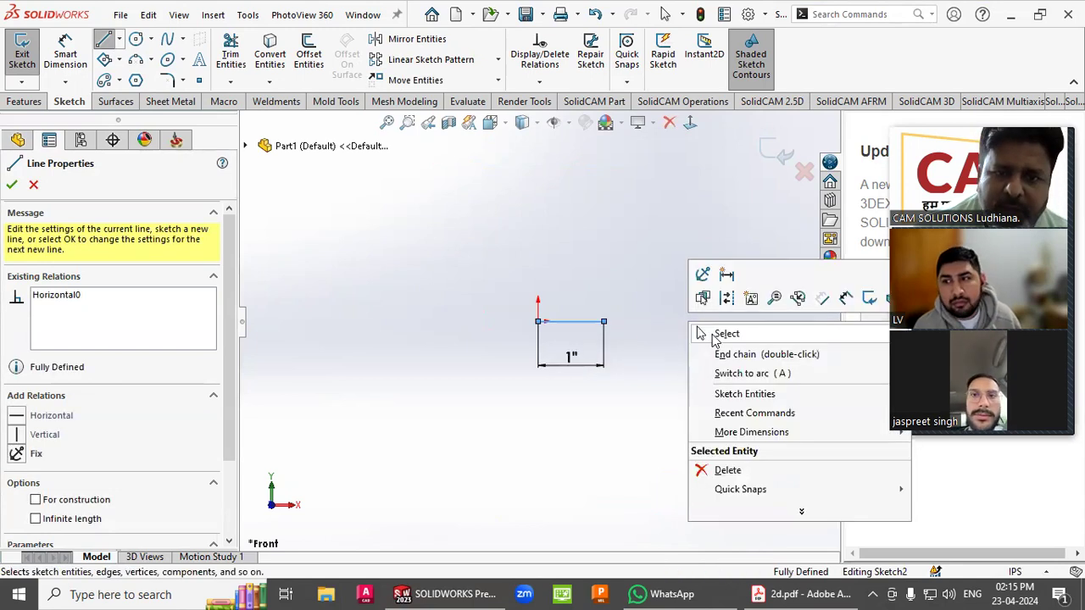
left_click(712, 334)
scroll(707, 331, "down", 1)
scroll(629, 339, "down", 1)
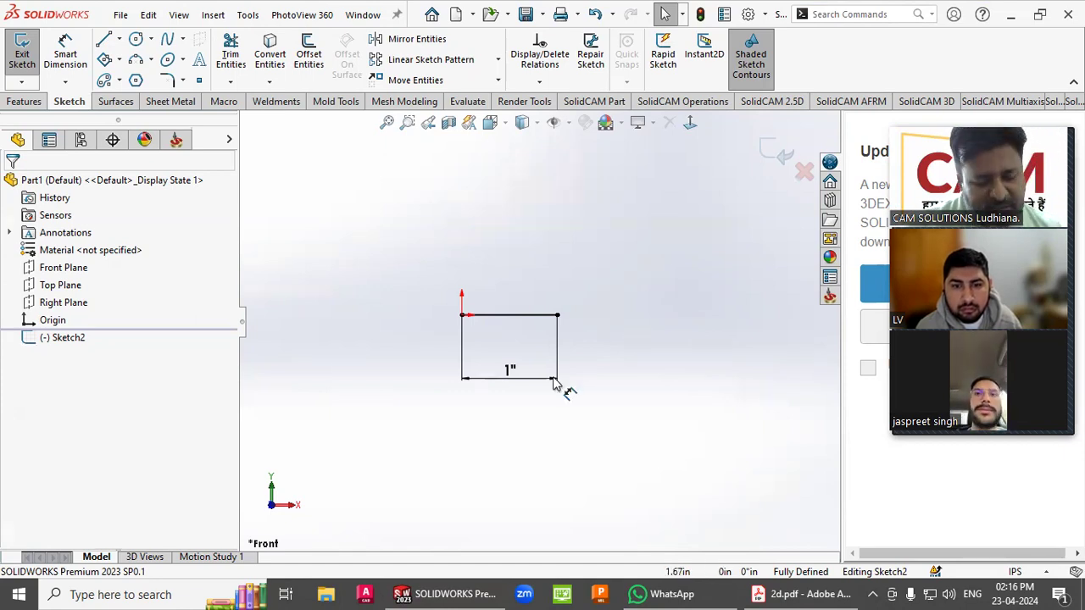
Undo the 1 in line and its dimension so the sketch is empty.
key("ctrl+z")
key("ctrl+z")
key("ctrl+z")
key("ctrl+z")
key("ctrl+z")
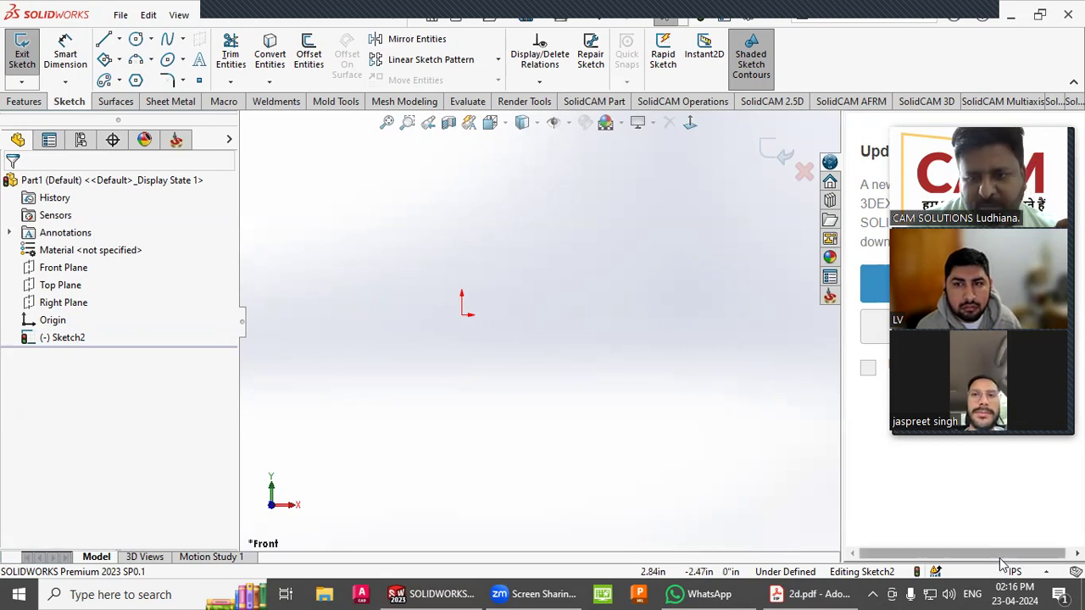
Switch the document units to MMGS, discard the empty sketch and start a new sketch on the Front Plane.
left_click(1015, 571)
left_click(969, 506)
key("ctrl+z")
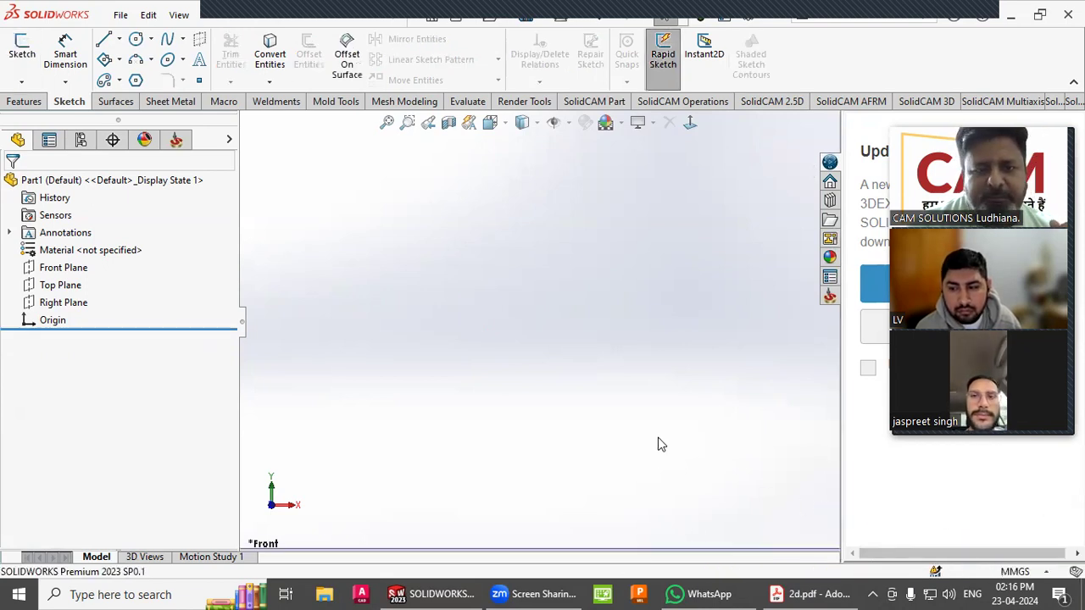
left_click(22, 49)
left_click(442, 294)
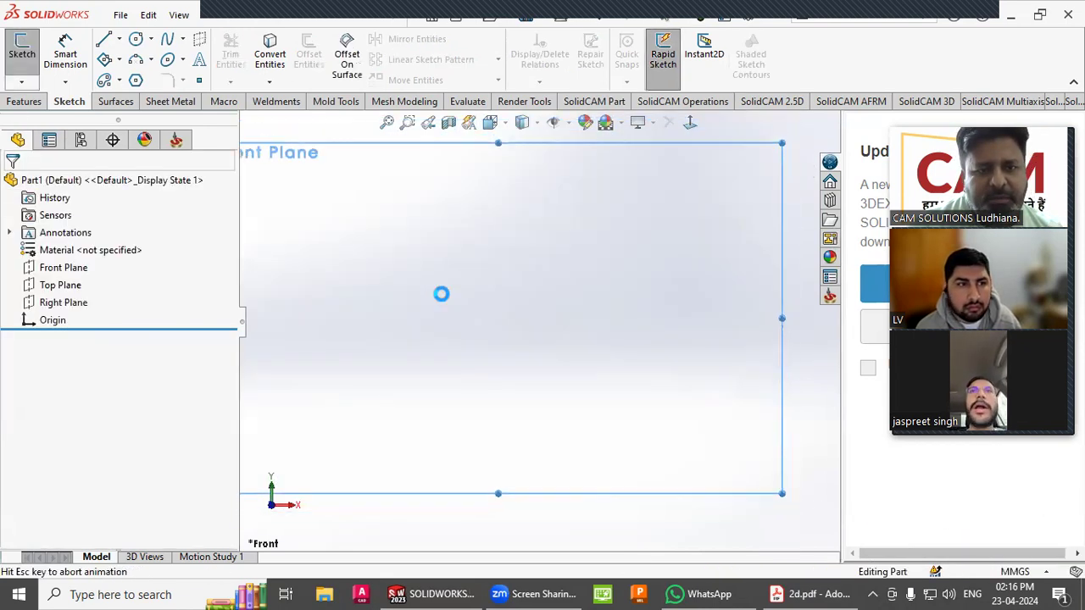
Draw a horizontal line from the origin and dimension its length as 2 in.
left_click(104, 39)
left_click_drag(498, 330, 683, 330)
left_click(66, 53)
left_click(589, 332)
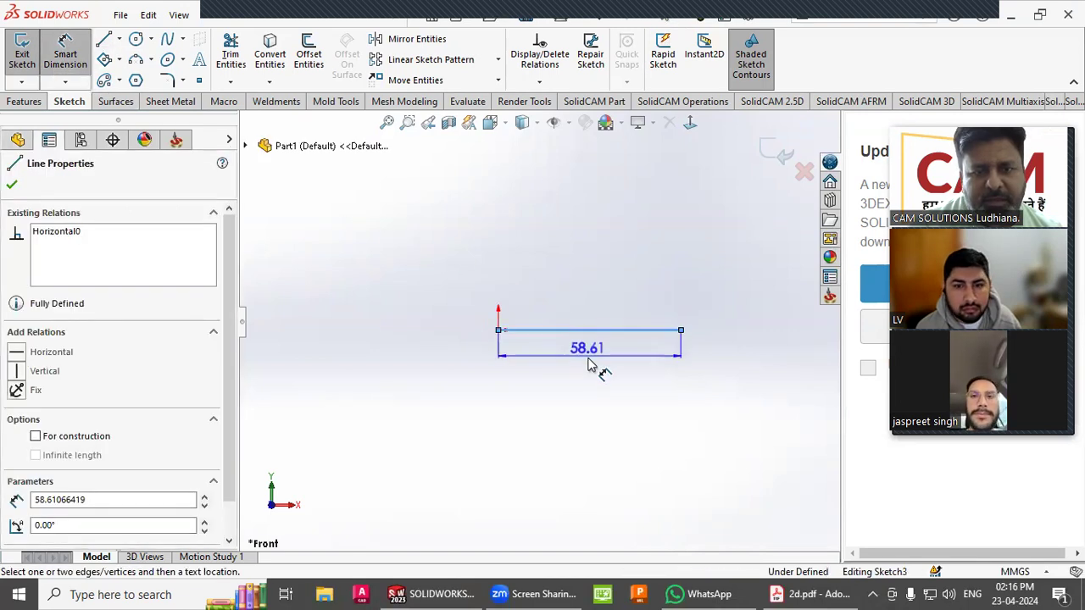
left_click(588, 361)
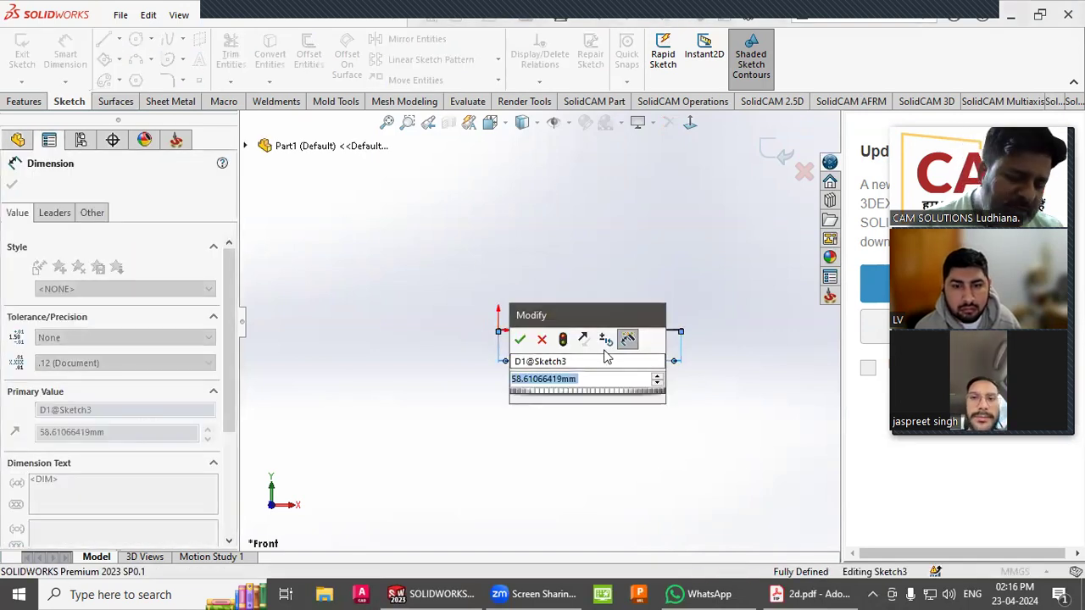
type("2in")
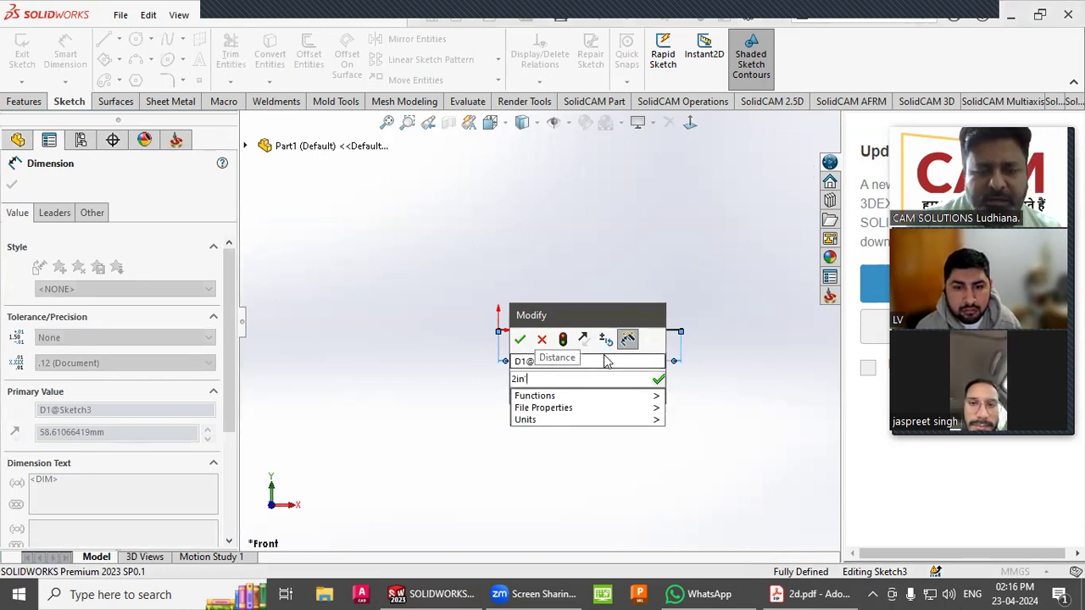
key("Return")
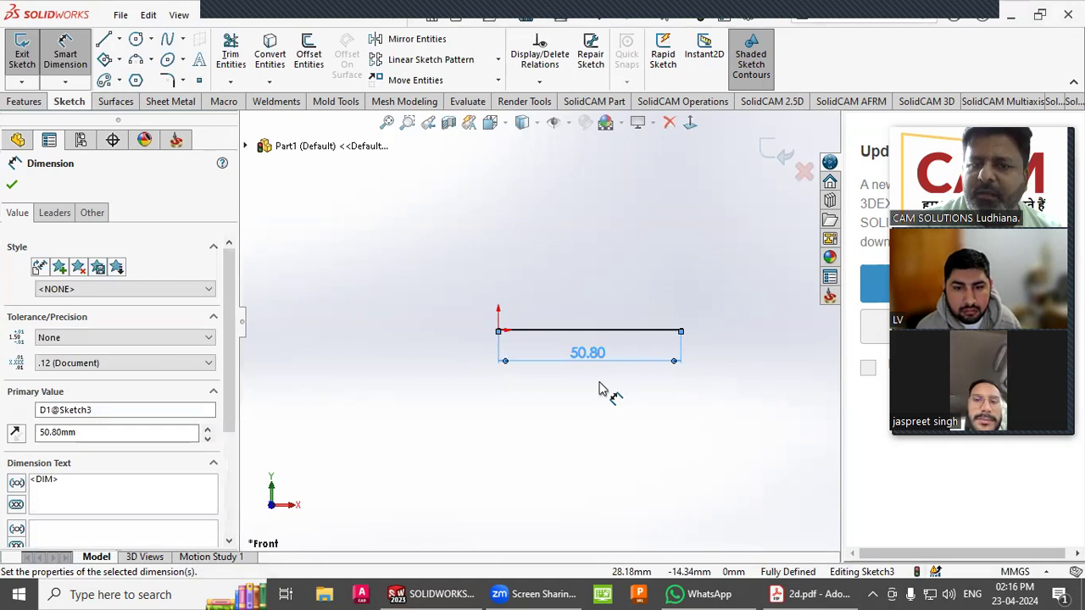
key("Escape")
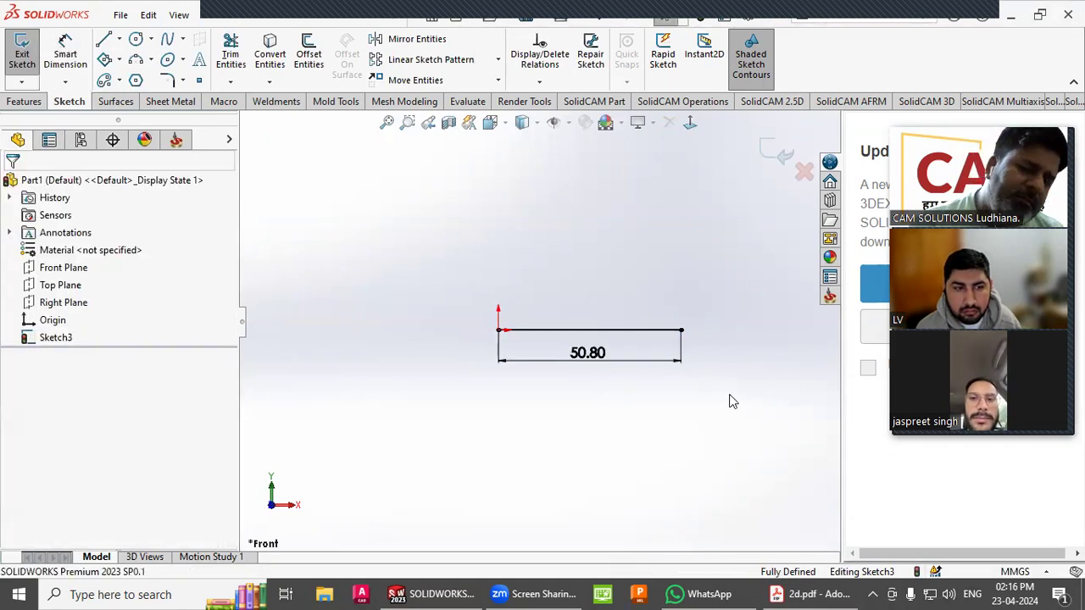
Delete the horizontal line together with its length dimension from the sketch.
left_click_drag(729, 400, 429, 311)
key("Delete")
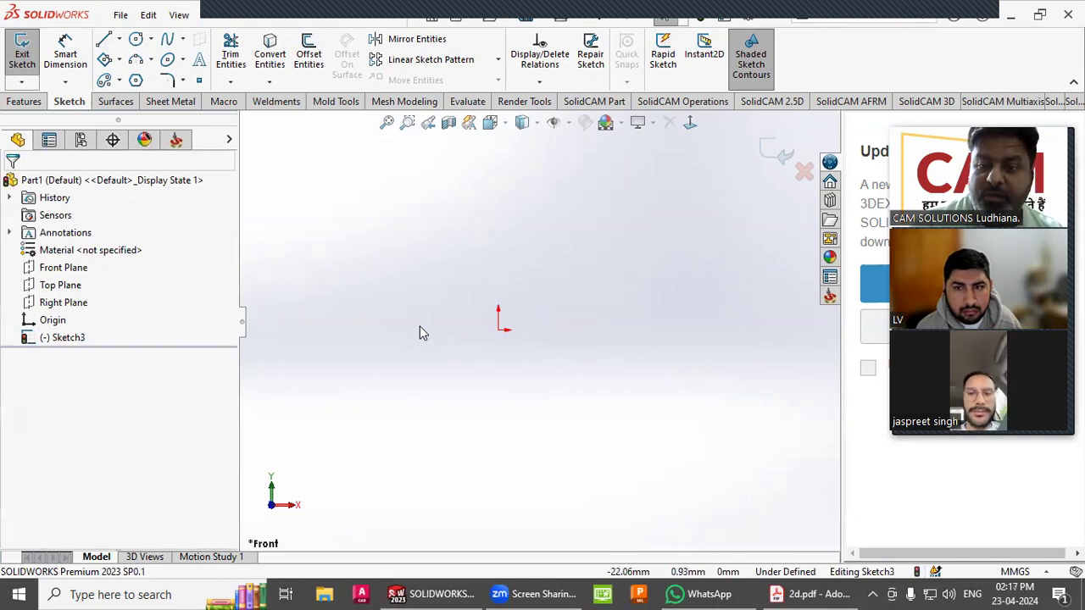
left_click(542, 218)
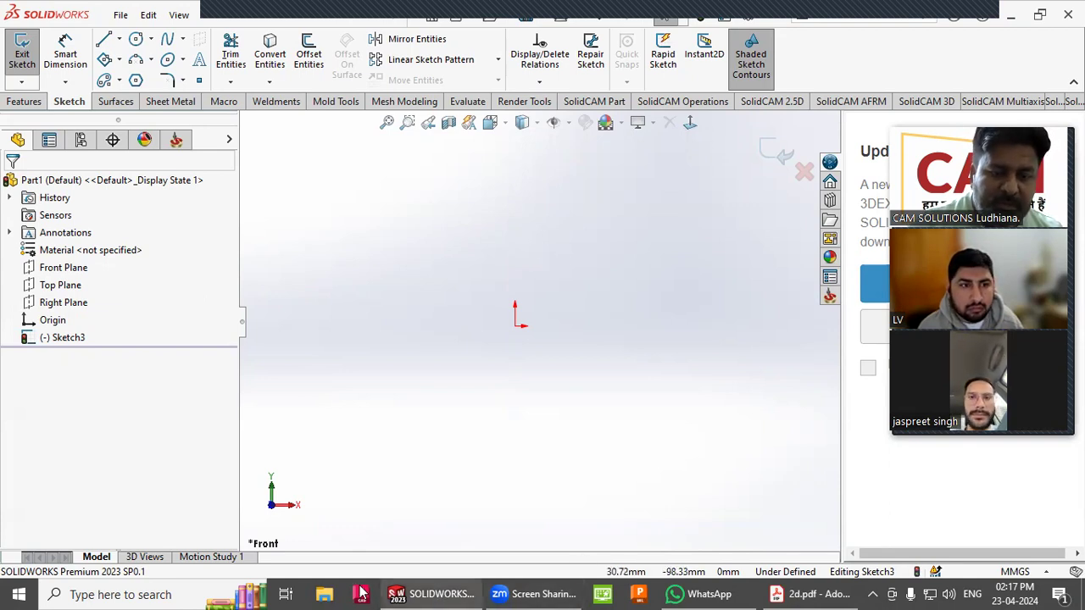
left_click(323, 594)
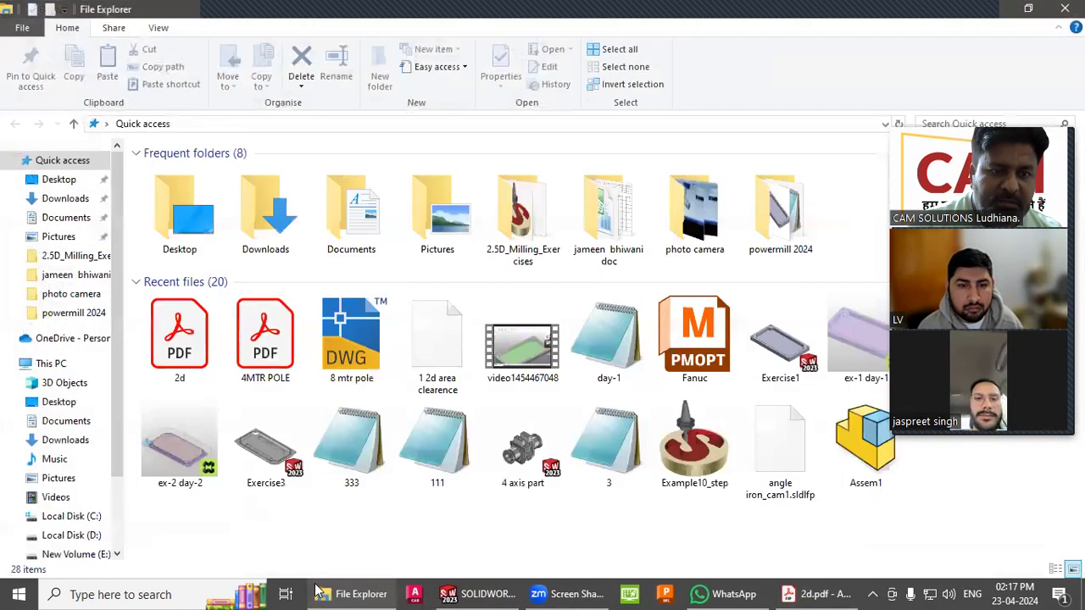
left_click(991, 11)
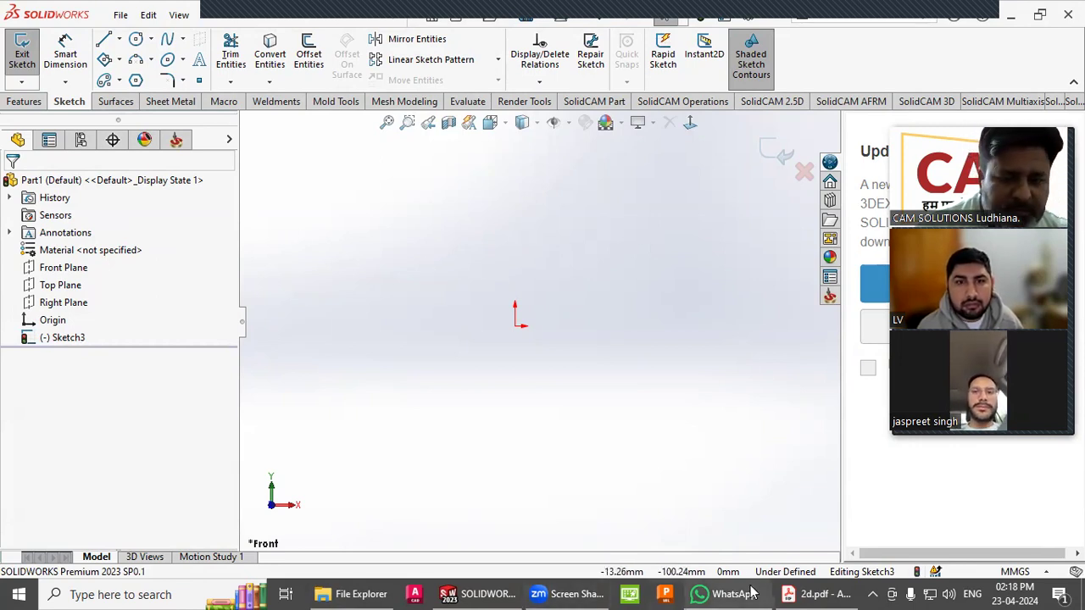
Consult the R30 arc in 2d.pdf and sketch a circle about 50 mm in diameter centred on the origin.
left_click(819, 593)
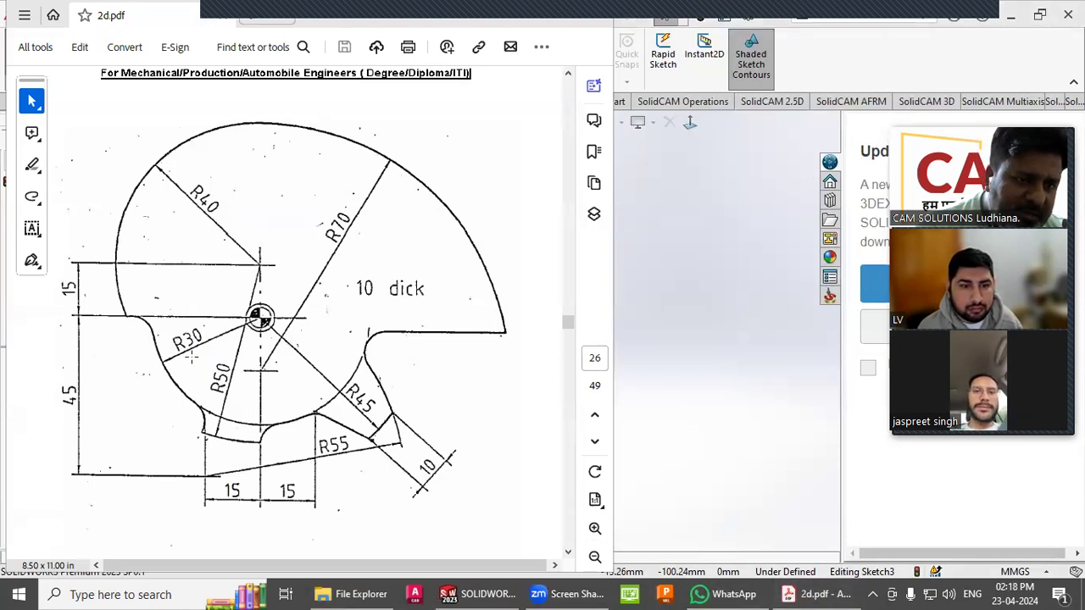
mouse_move(156, 338)
left_mouse_down()
mouse_move(162, 363)
mouse_move(204, 399)
mouse_move(262, 415)
left_mouse_up()
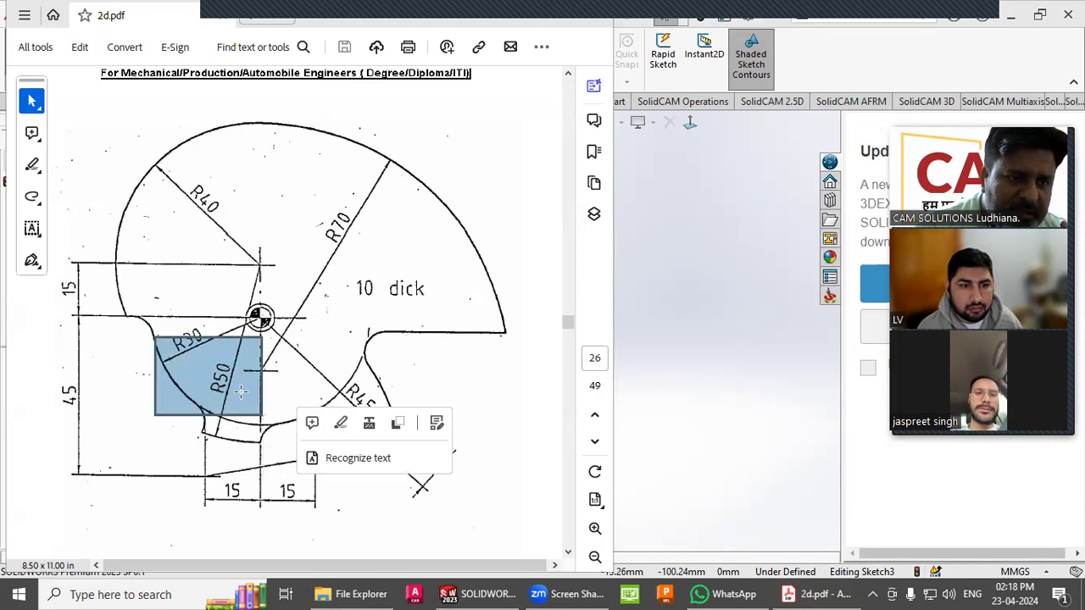
left_click(649, 285)
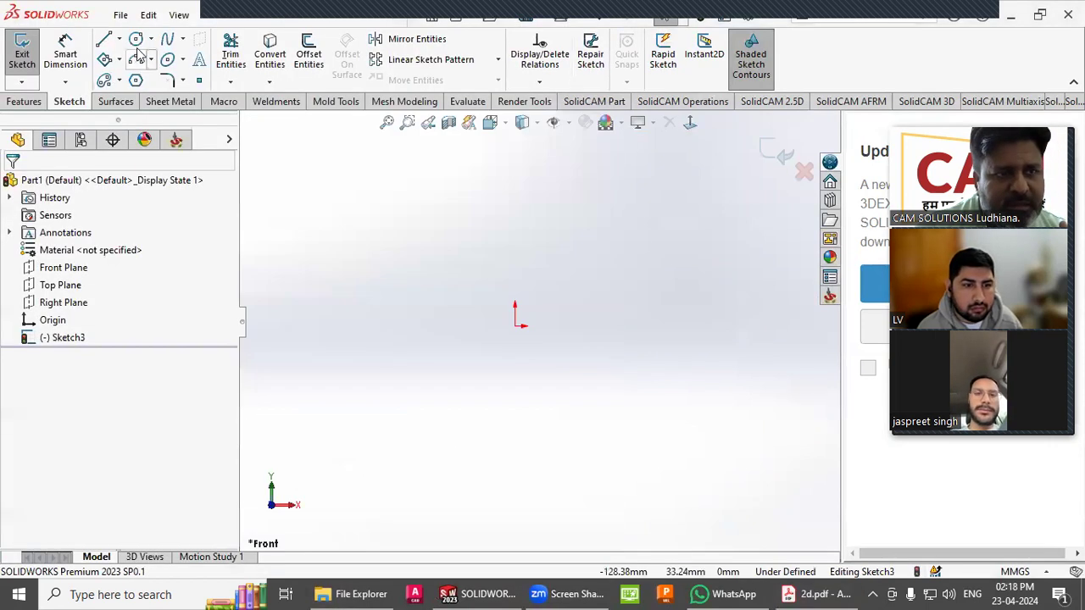
left_click(136, 39)
left_click(515, 325)
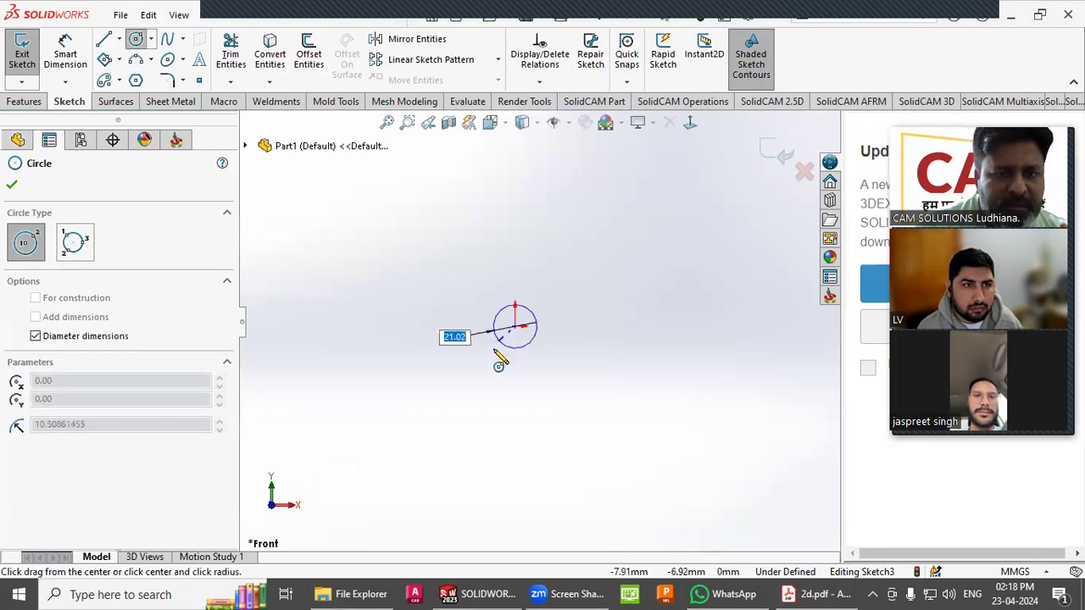
left_click(481, 370)
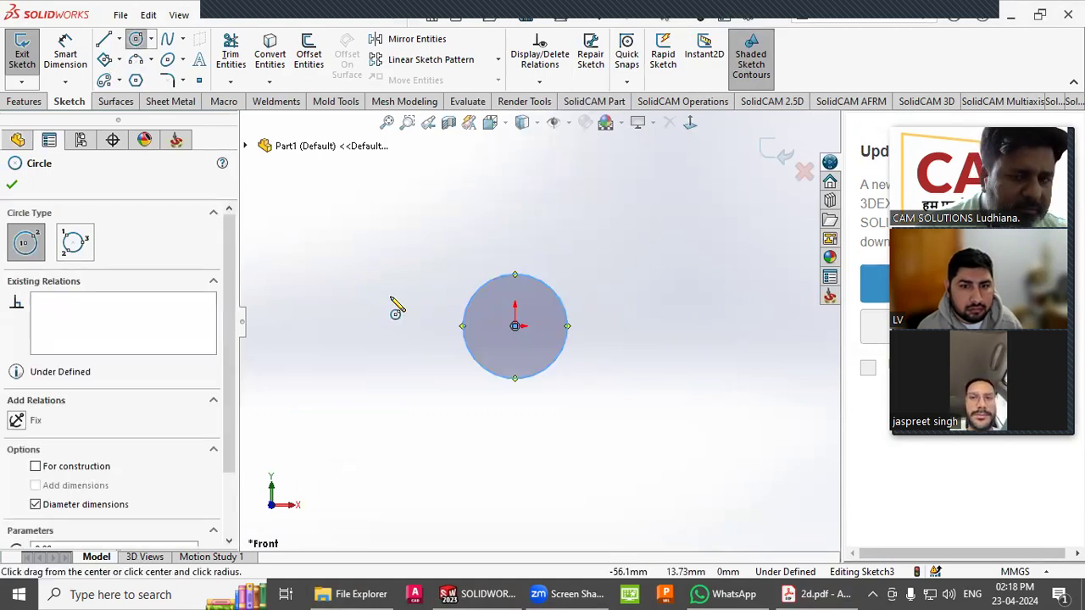
Dimension the circle's diameter and set it to 60 mm.
left_click(74, 63)
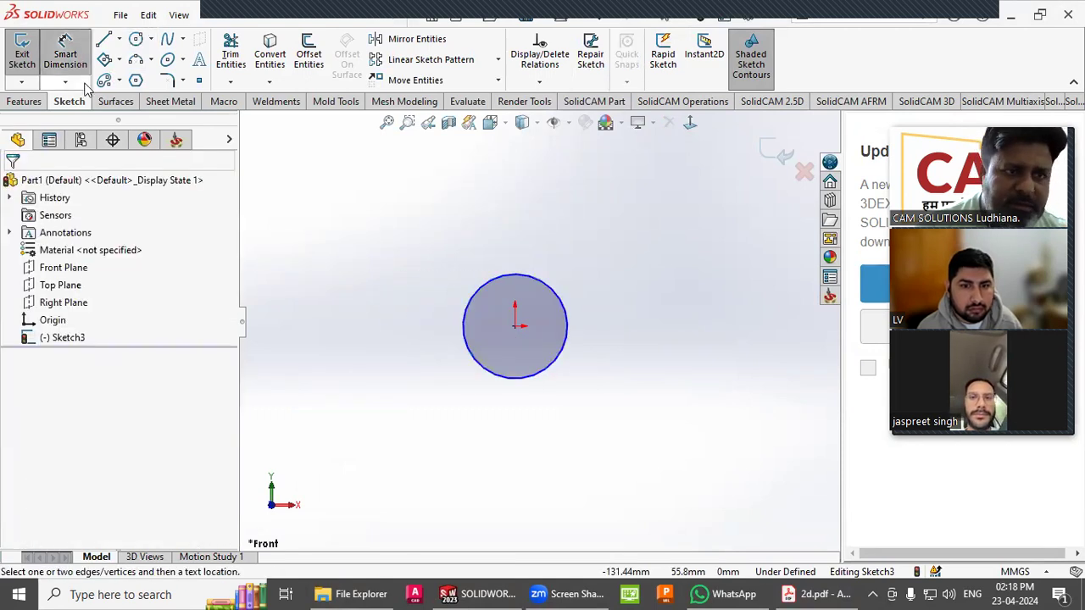
left_click(465, 343)
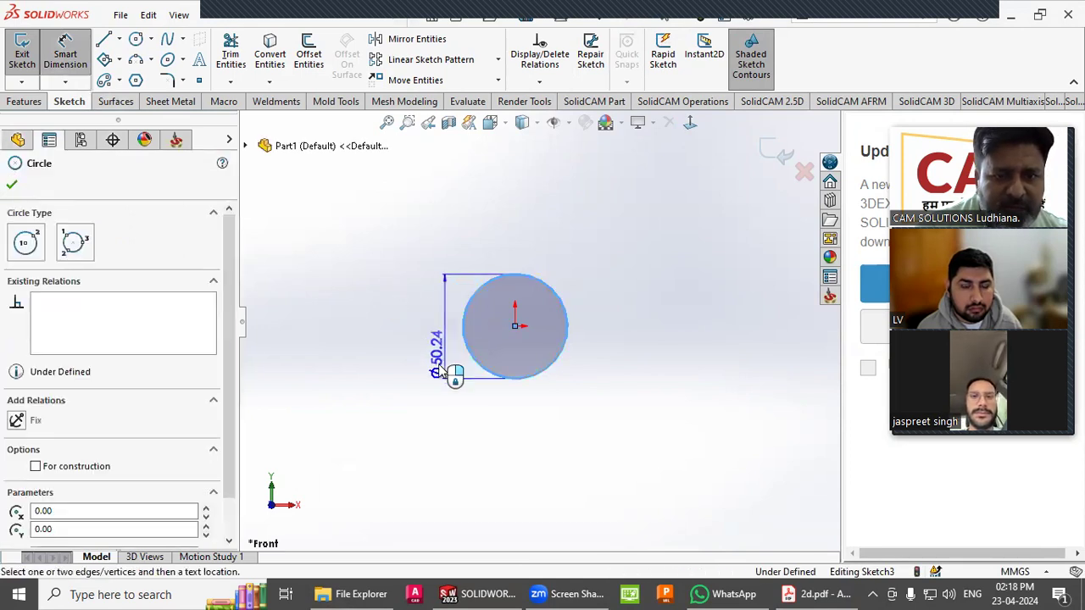
left_click(415, 361)
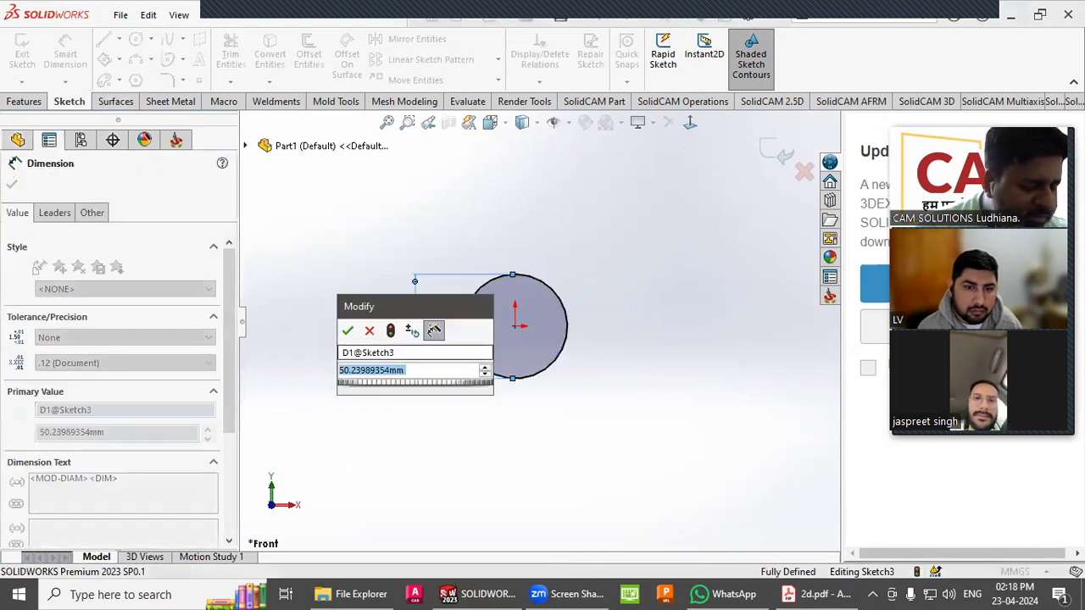
key("BackSpace")
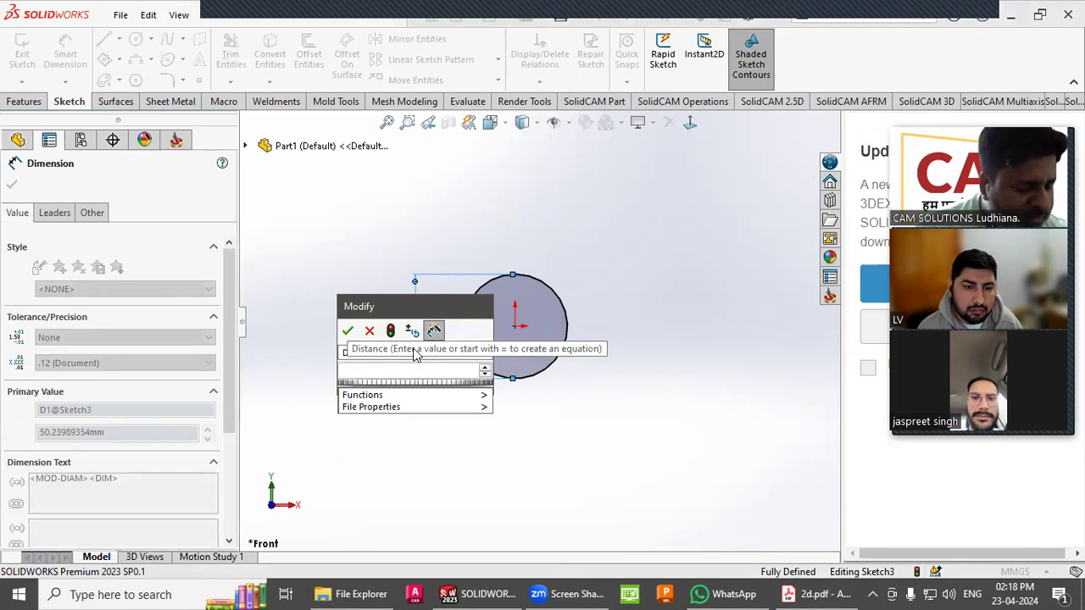
type("60")
key("Return")
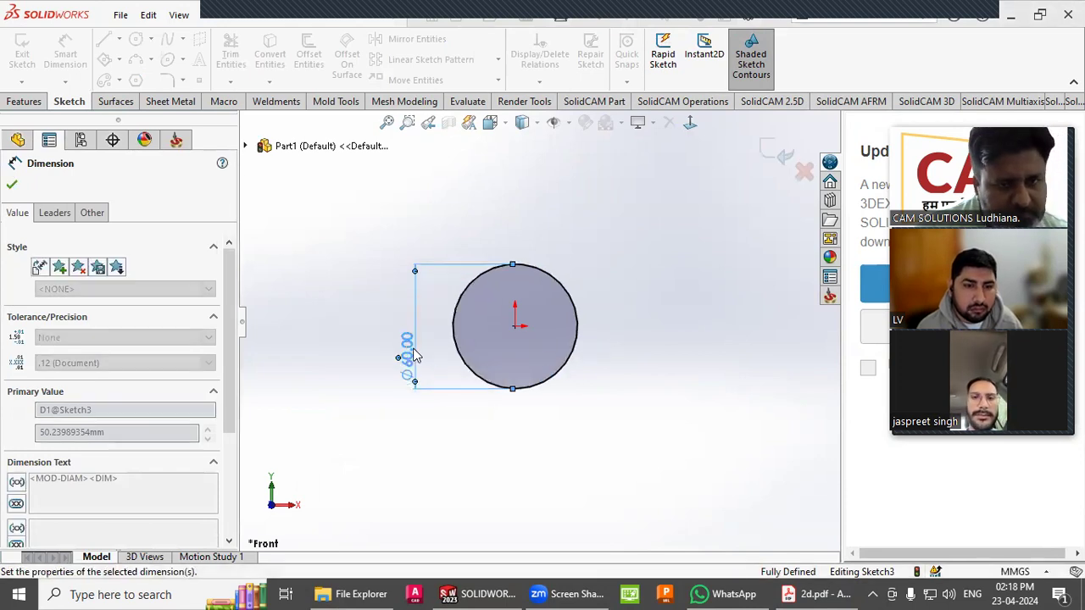
key("Escape")
Change the circle's diameter dimension to display as a radius.
left_click(416, 327)
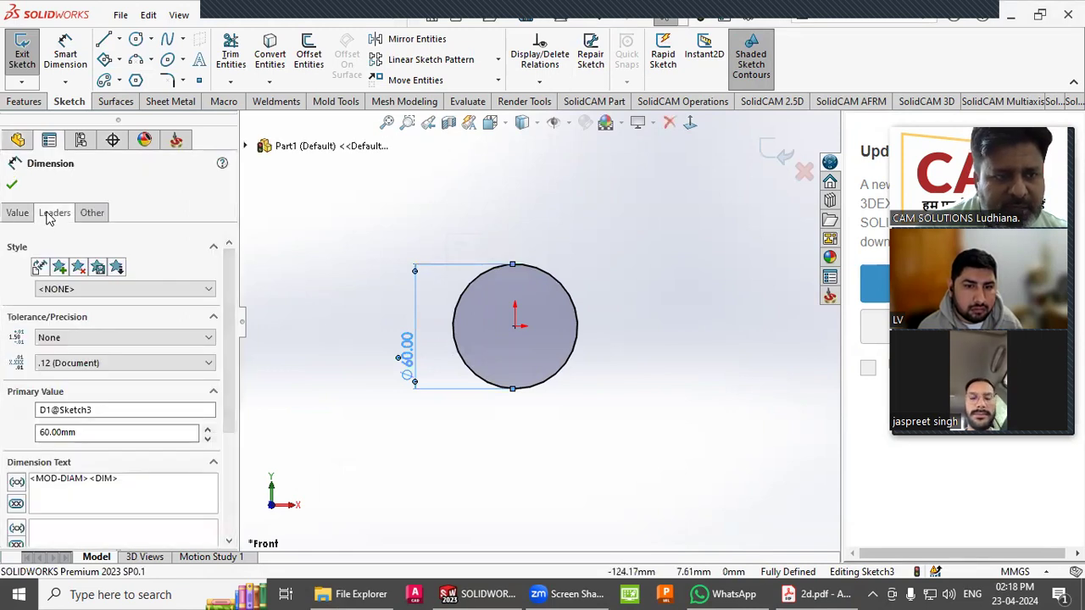
left_click(53, 213)
left_click(44, 317)
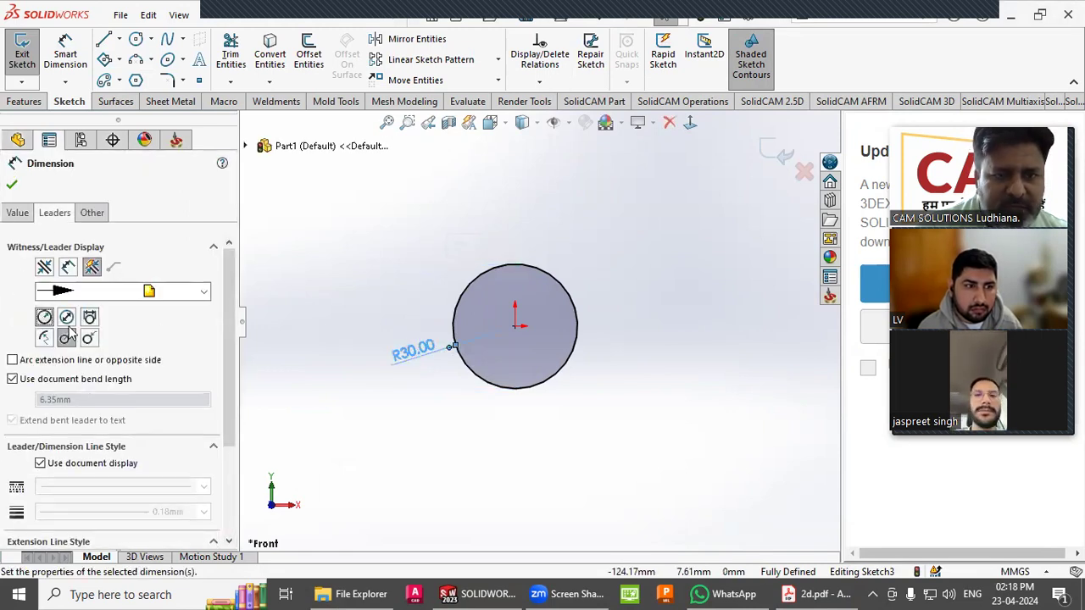
left_click(242, 322)
left_click(280, 343)
Examine the profile's arcs and dimensions in 2d.pdf at full window size and return to the sketch.
left_click(801, 593)
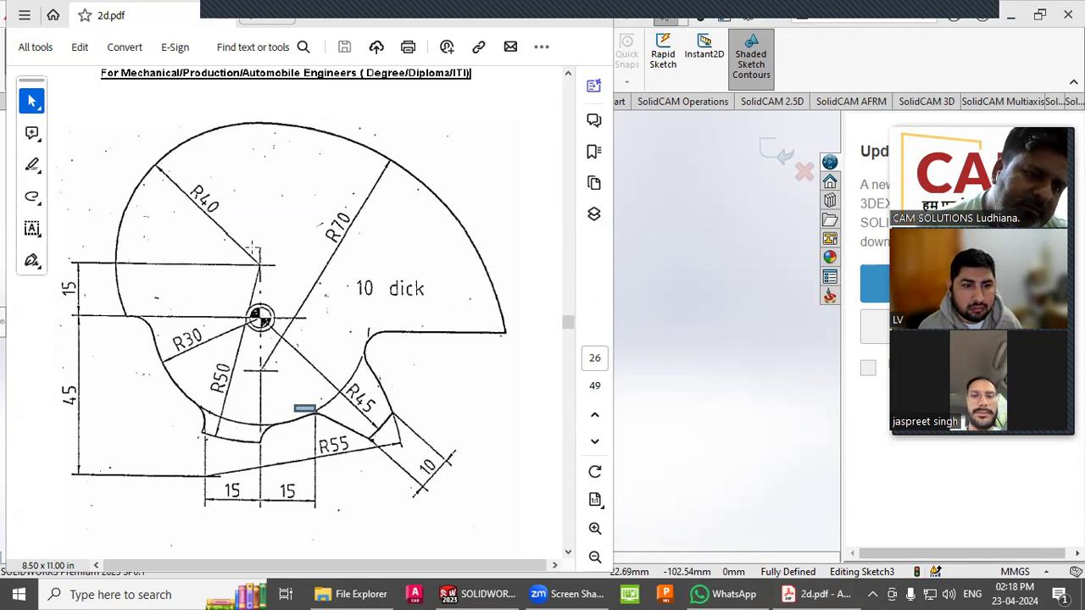
double_click(538, 27)
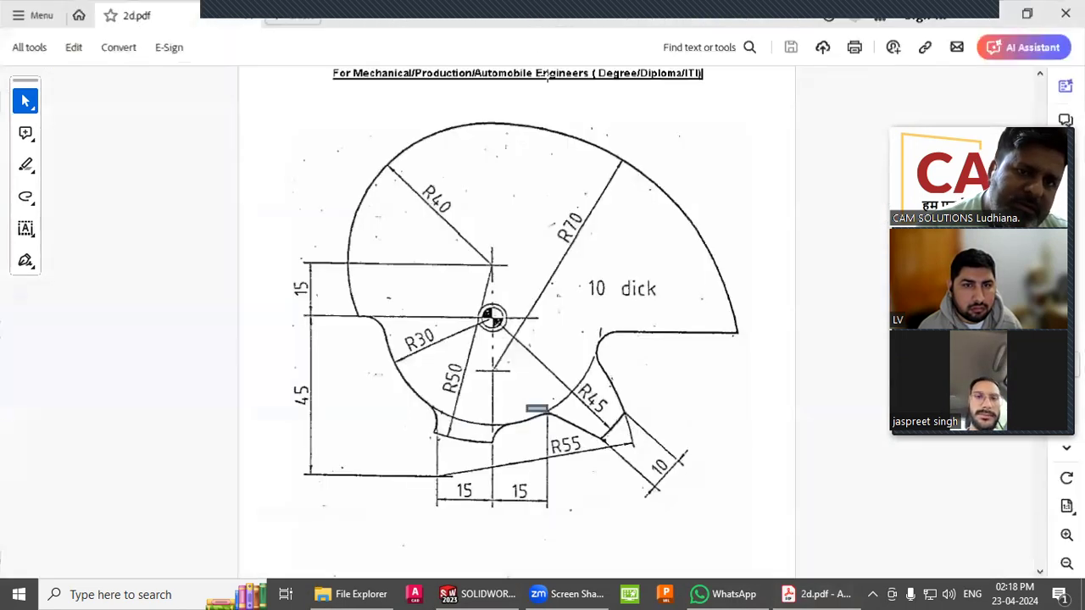
left_click(1026, 14)
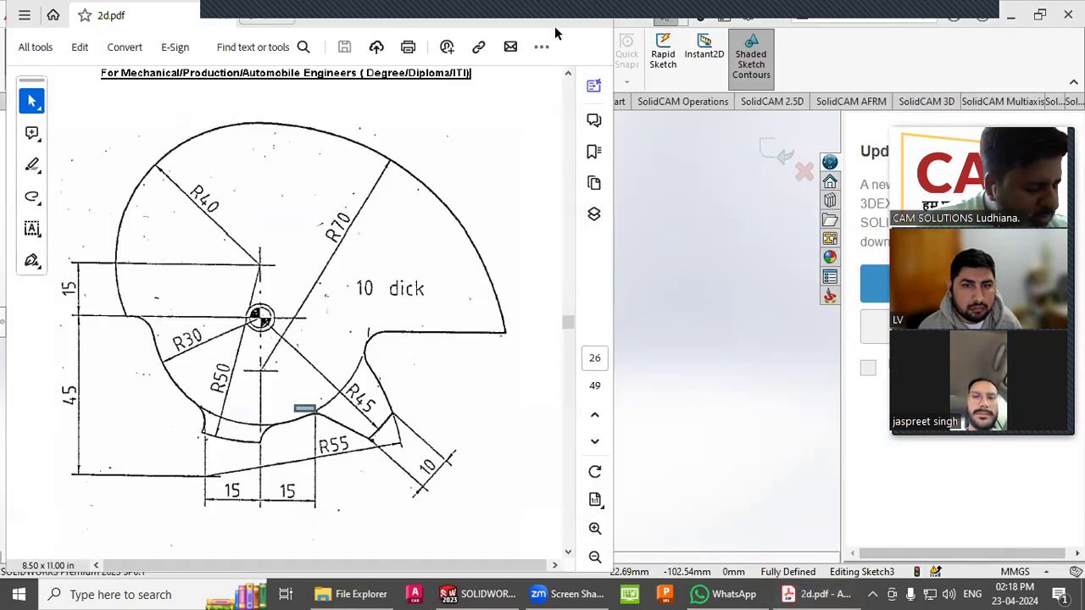
left_click(555, 24)
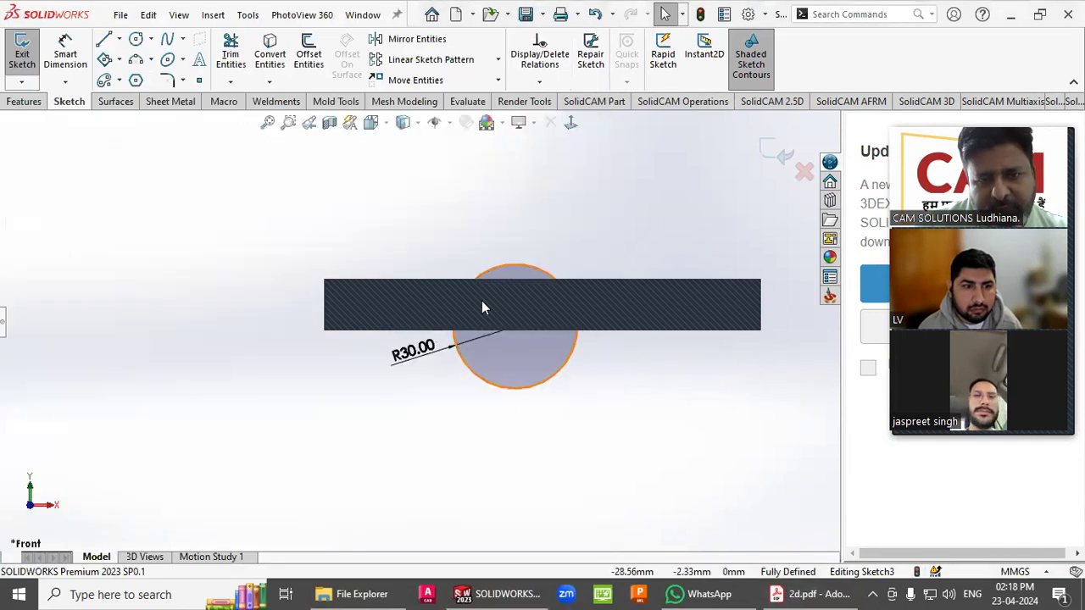
Delete the circle's R30 dimension and undo the deletion.
left_click(429, 359)
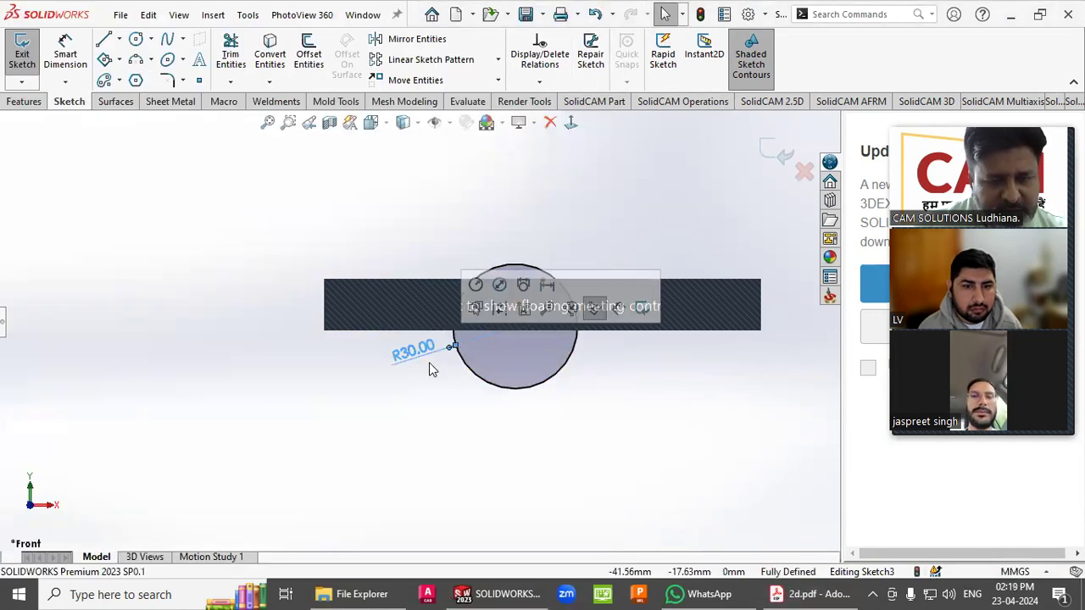
key("Delete")
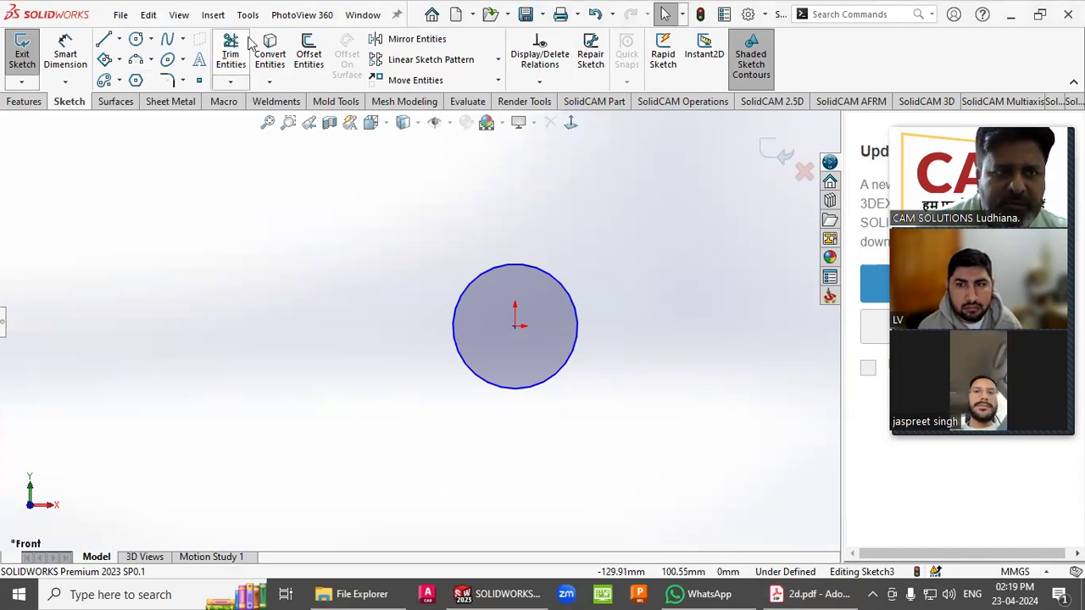
left_click(596, 17)
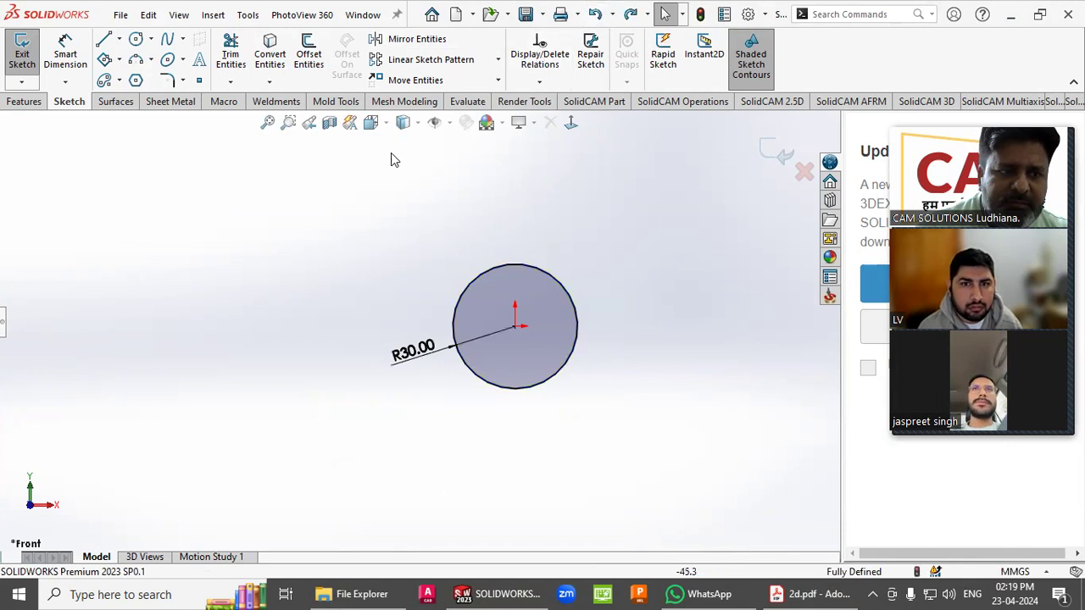
Check the profile in 2d.pdf and sketch a larger circle centred about 43 mm directly above the origin, enclosing the R30 circle.
left_click(3, 321)
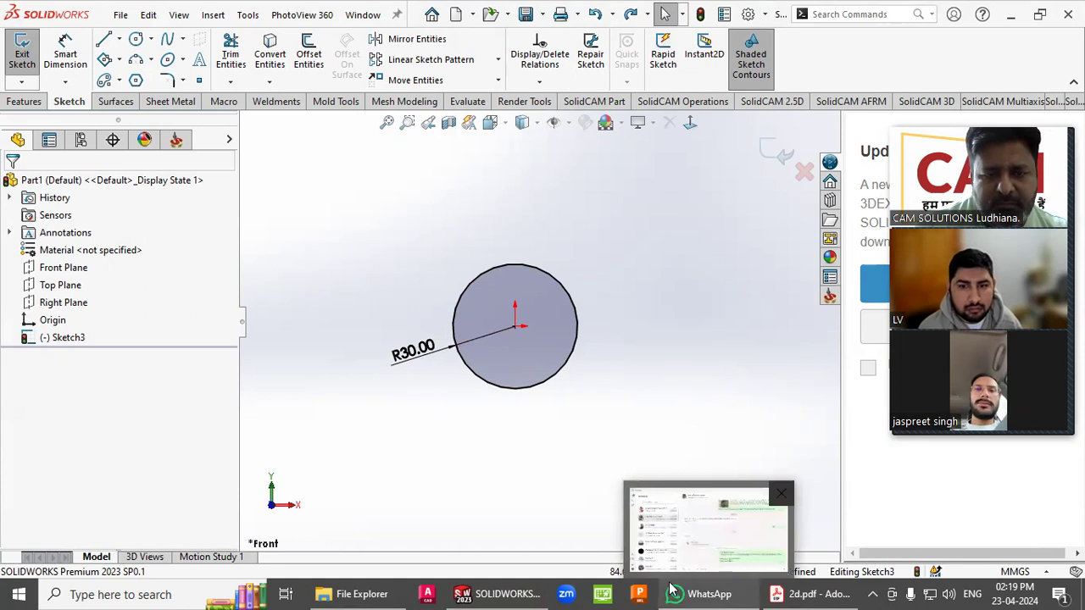
left_click(821, 592)
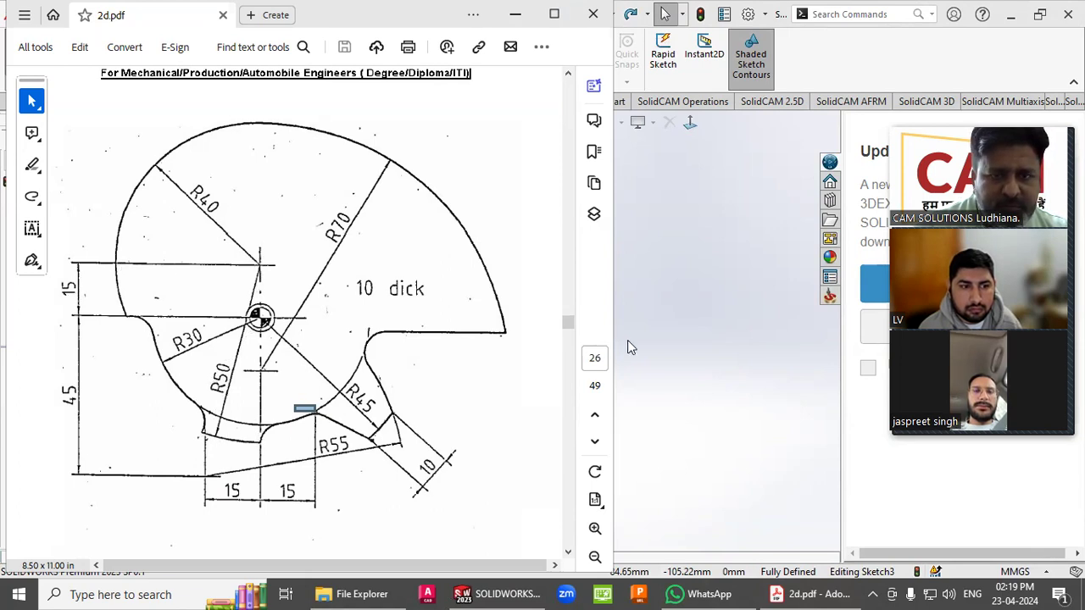
left_click(664, 350)
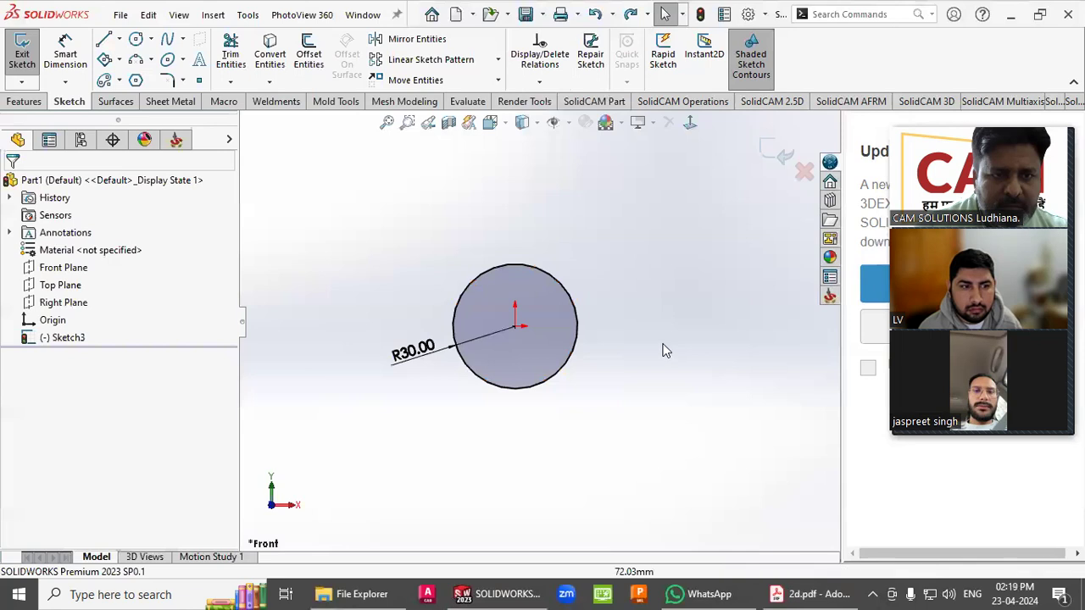
left_click(136, 39)
left_click(515, 239)
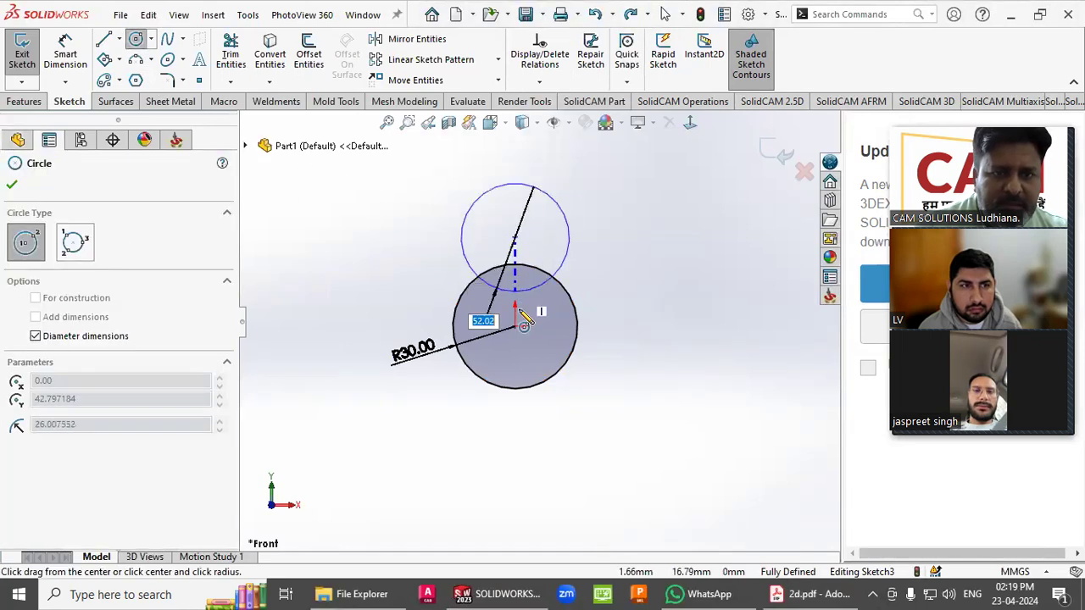
left_click(515, 402)
Dimension the vertical distance from the origin to the larger circle's centre as 15 mm.
left_click(65, 52)
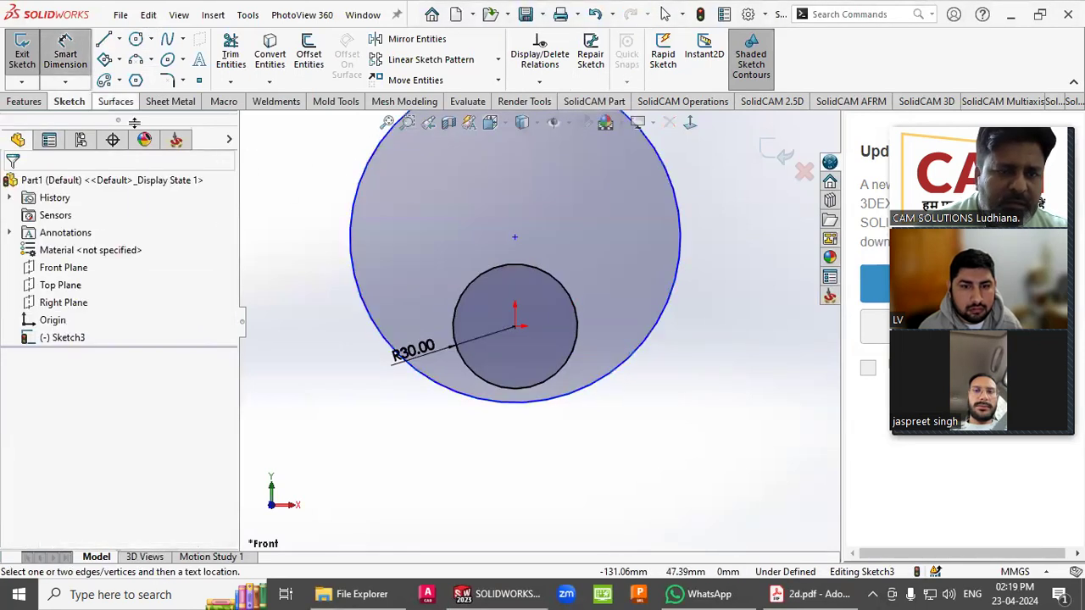
left_click(517, 328)
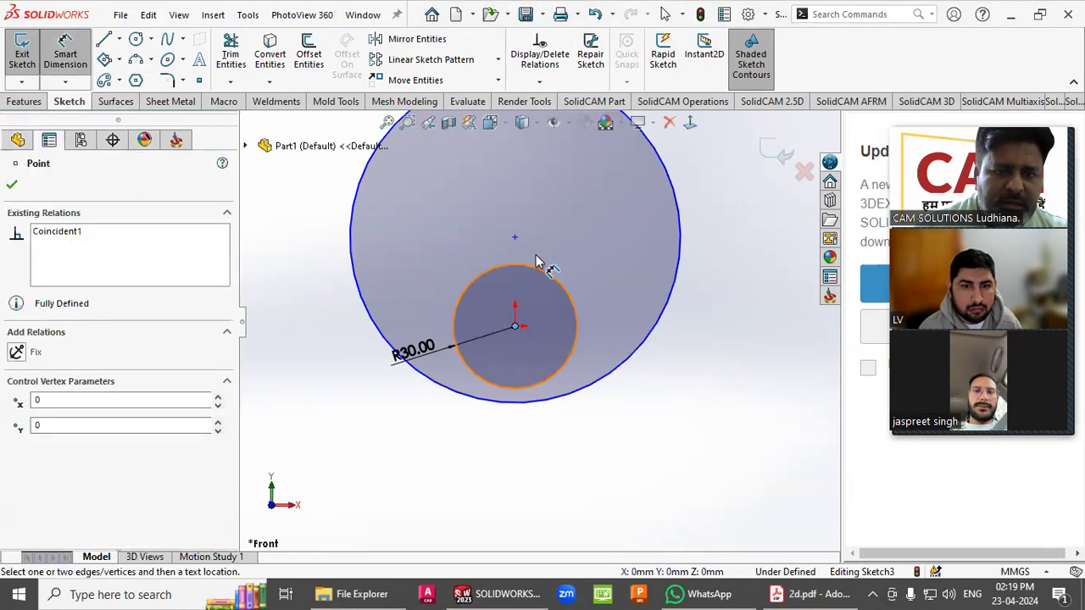
left_click(515, 238)
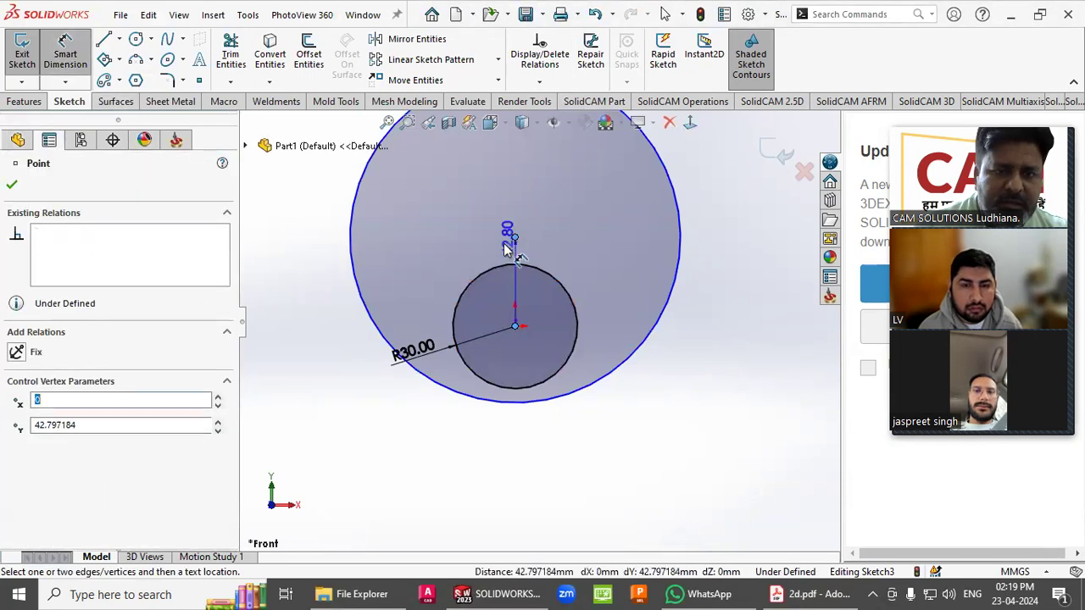
left_click(361, 263)
type("15")
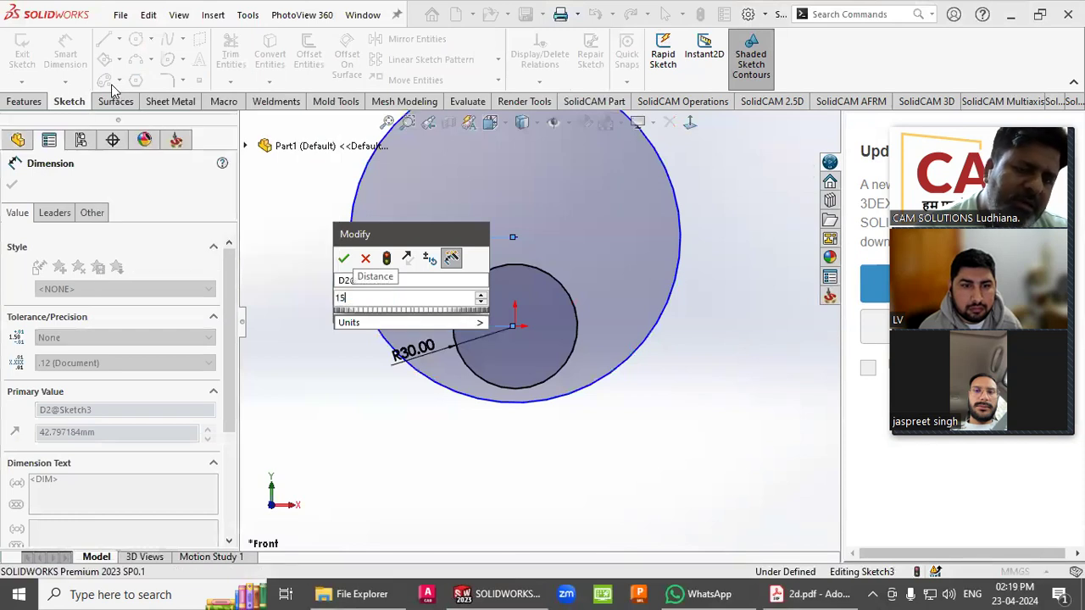
key("Return")
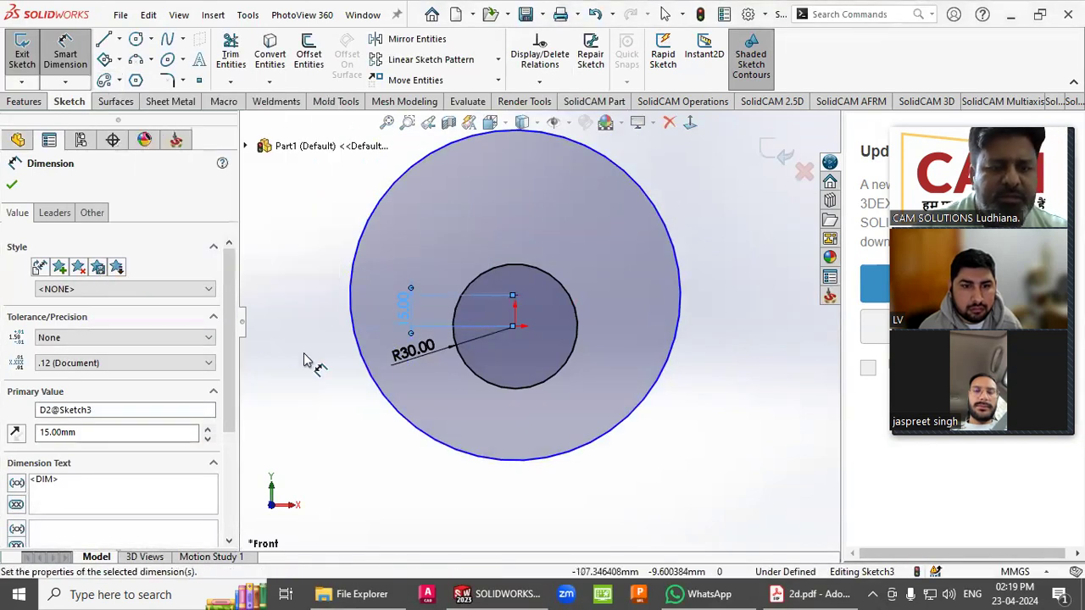
left_click(307, 363)
Dimension the outer circle with a diameter of 100 mm.
left_click(440, 449)
left_click(377, 457)
type("100")
key("Return")
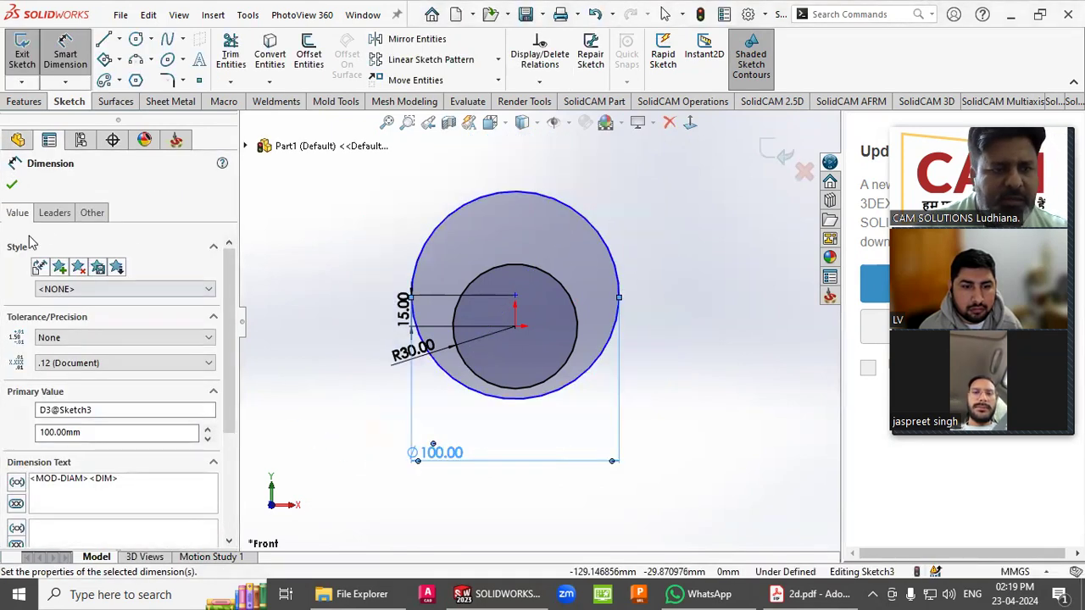
Change the outer circle's 100 mm diameter dimension to display as a radius and leave the dimension command.
left_click(54, 216)
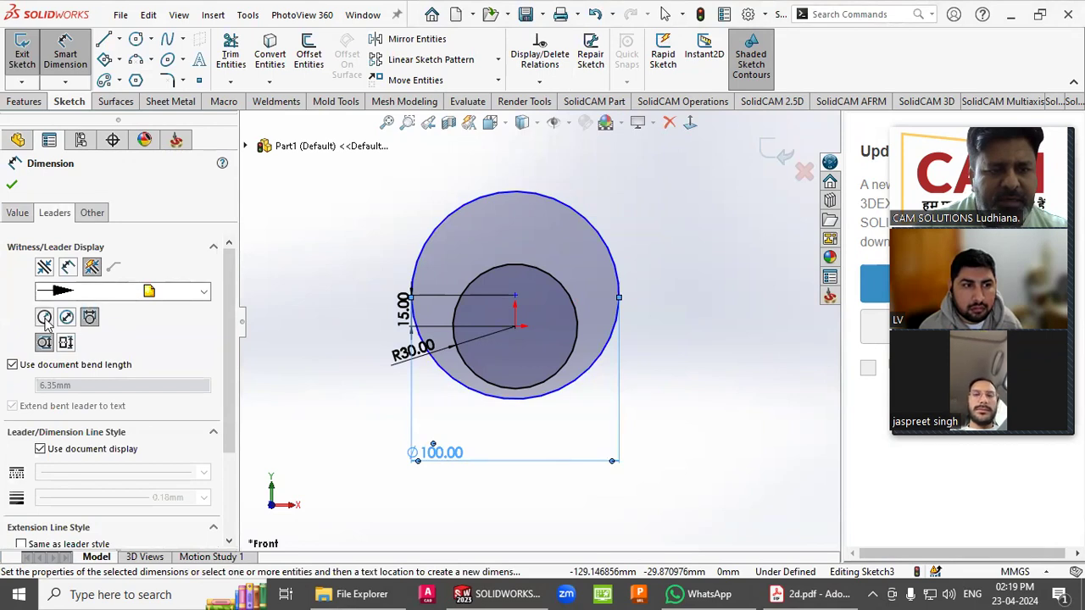
left_click(44, 317)
key("Escape")
right_click(353, 315)
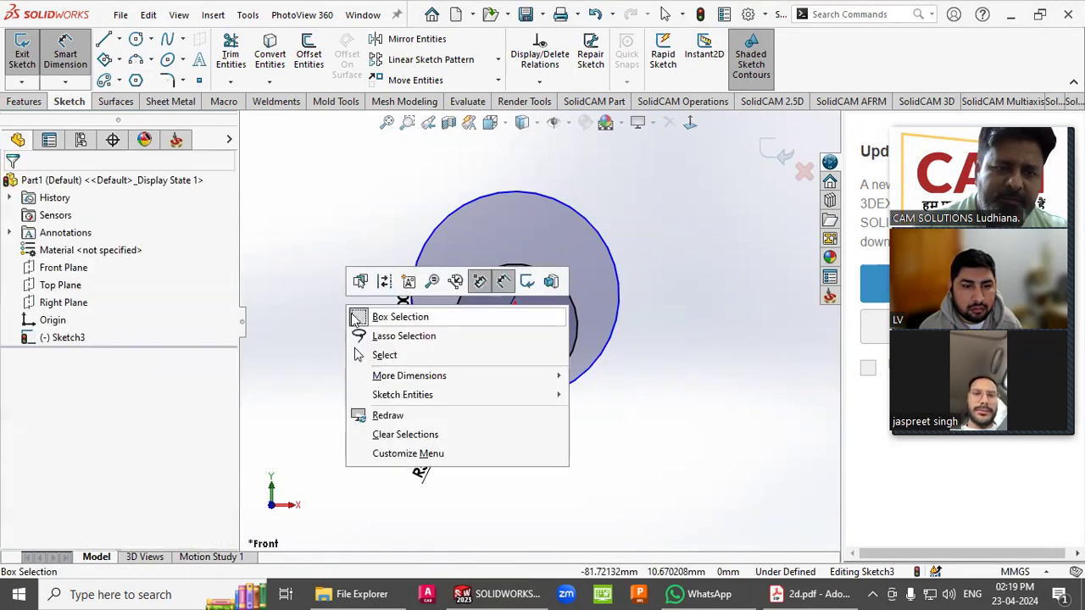
left_click(365, 356)
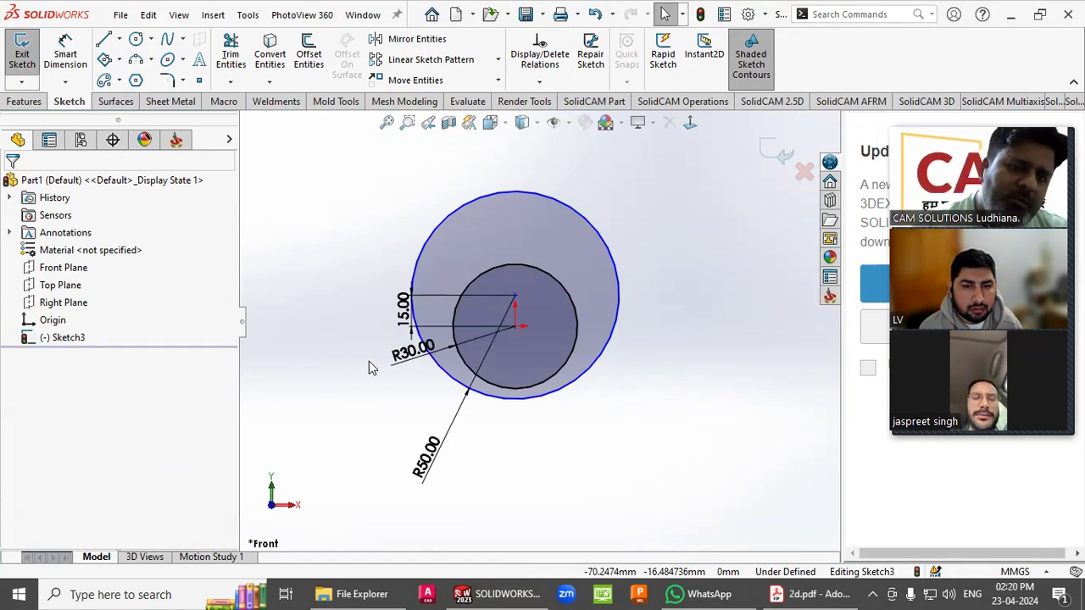
Add a vertical relation between the outer circle's centre and the origin.
scroll(502, 340, "down", 3)
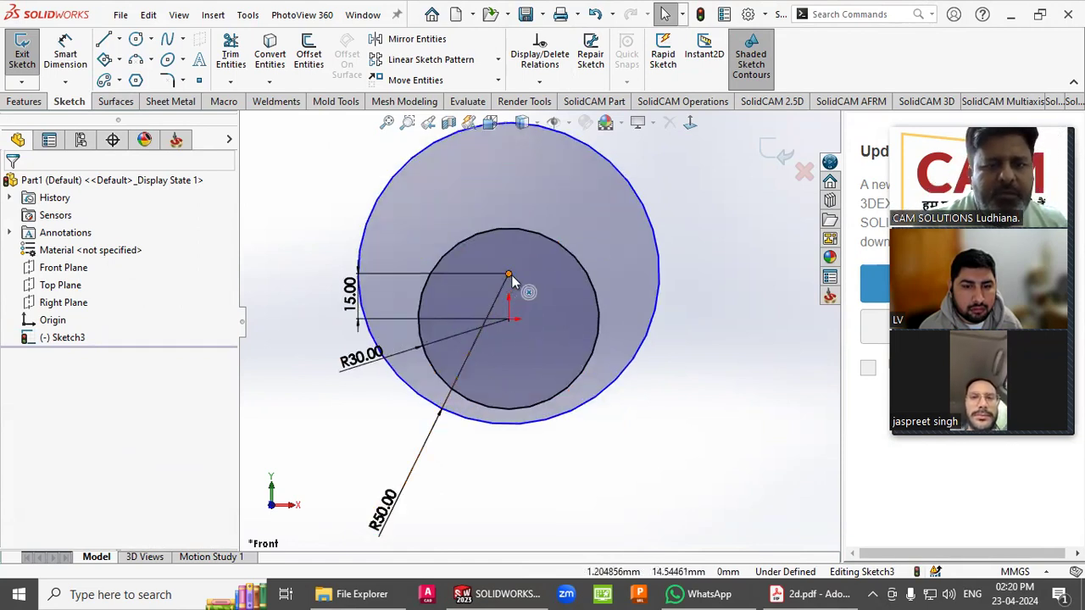
left_click(509, 274)
left_click(508, 320, "ctrl")
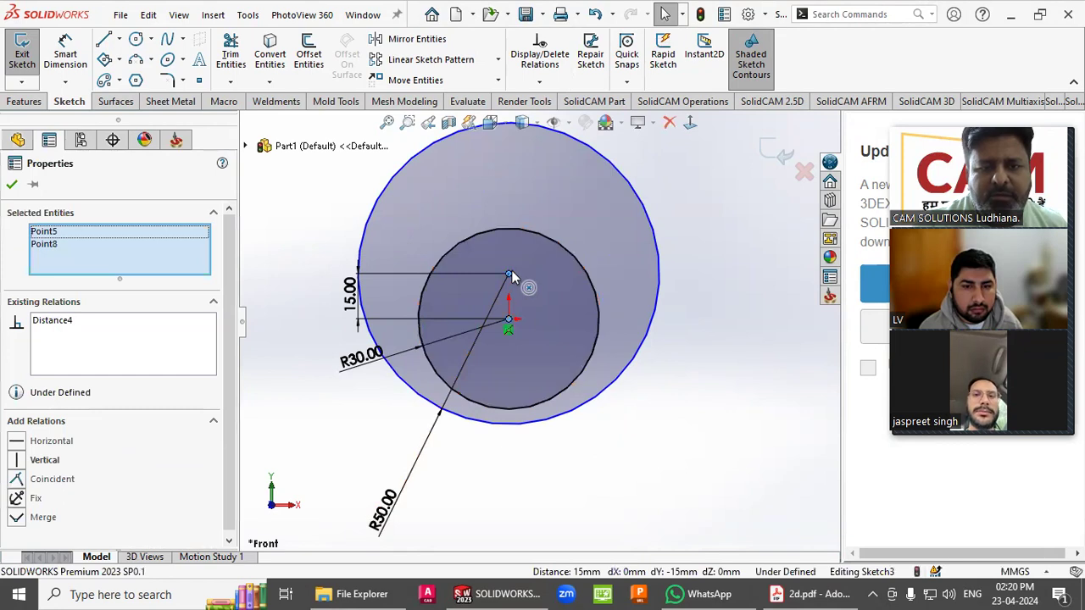
left_click(38, 460)
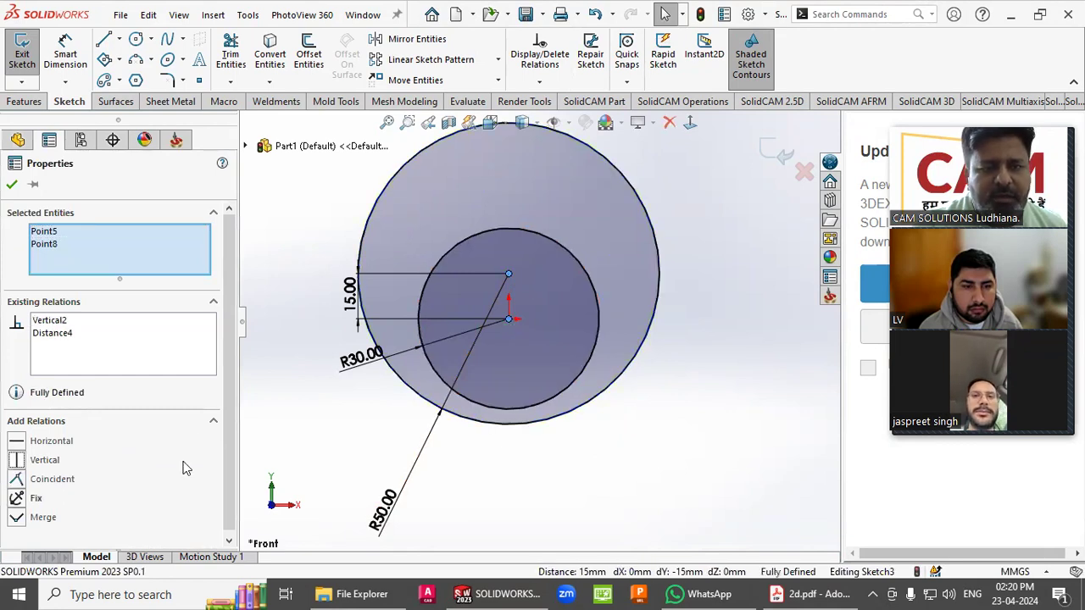
left_click(296, 461)
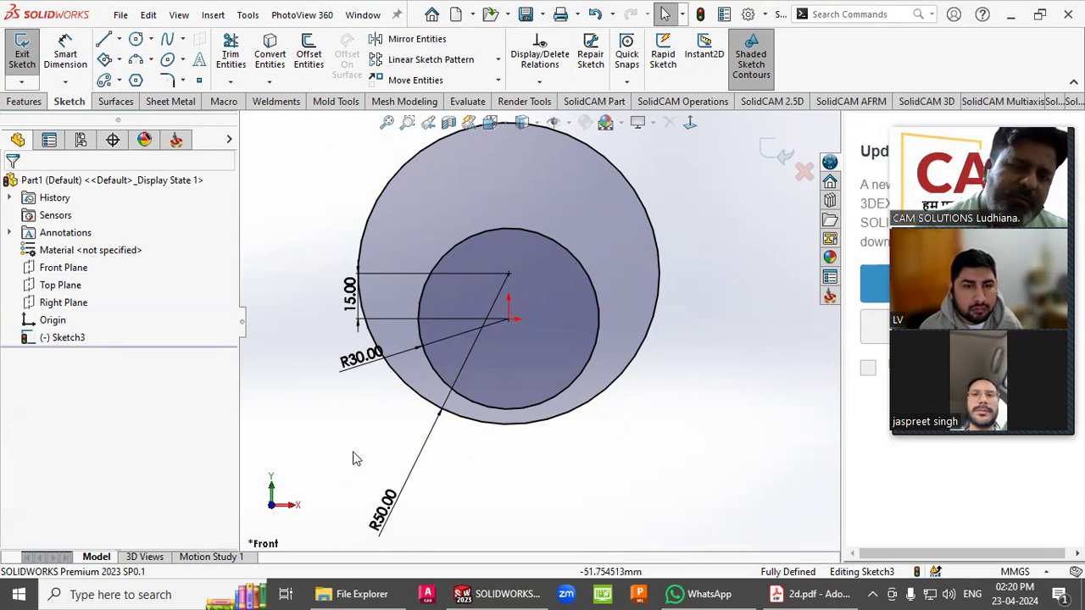
Reposition the 15 mm, R30 and R50 dimensions so their texts sit clear of the circles.
left_click_drag(350, 293, 329, 292)
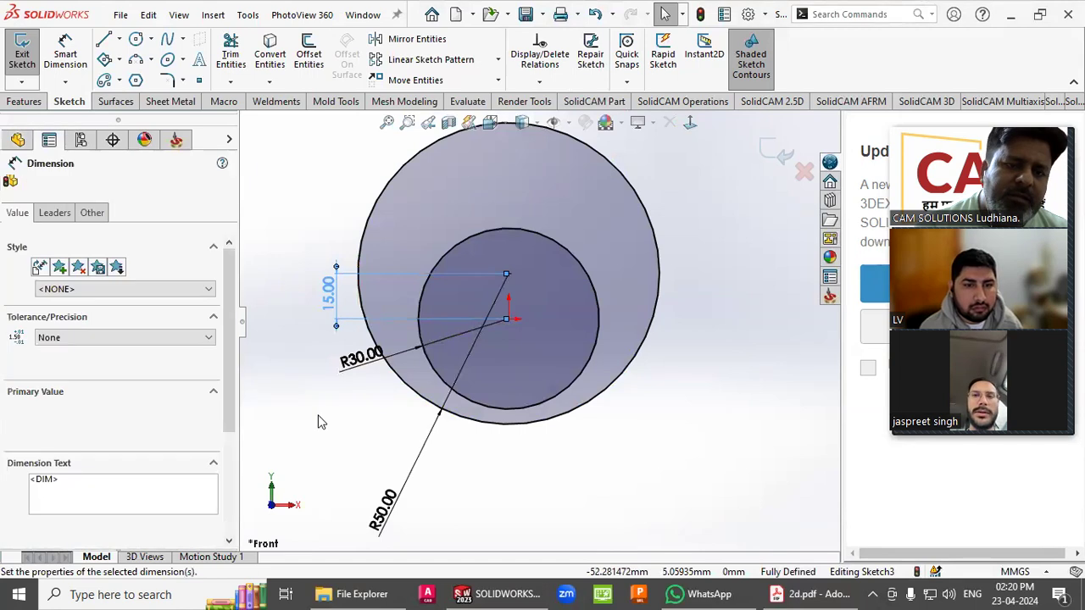
left_click(321, 422)
left_click_drag(369, 379, 362, 398)
left_click(363, 443)
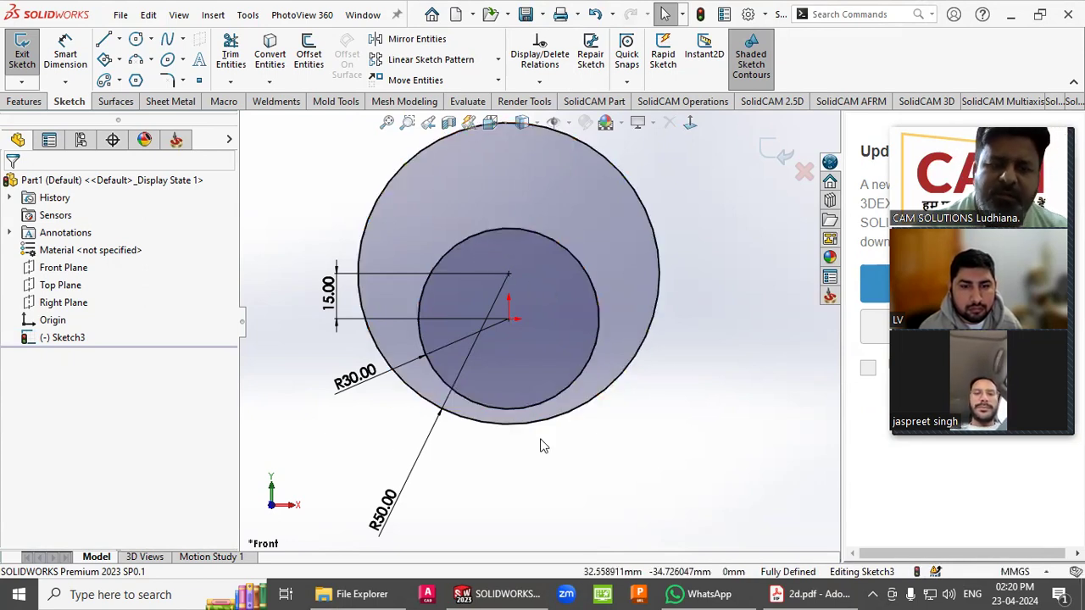
left_click_drag(383, 507, 396, 442)
left_click(466, 459)
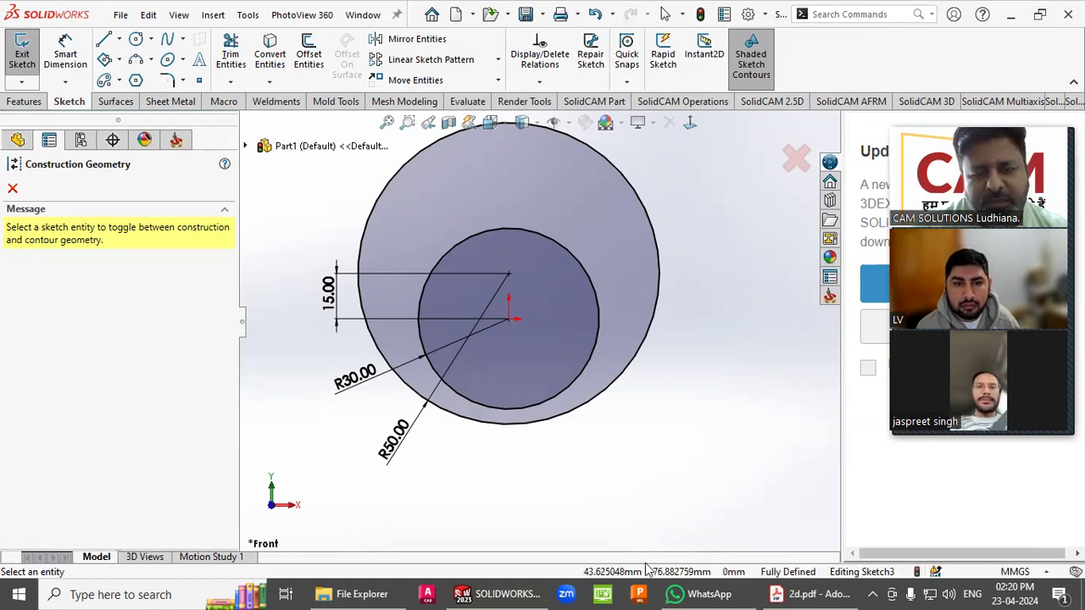
Check the upper arc in 2d.pdf and sketch a circle with a 40 mm diameter on the R50 circle's centre.
left_click(809, 595)
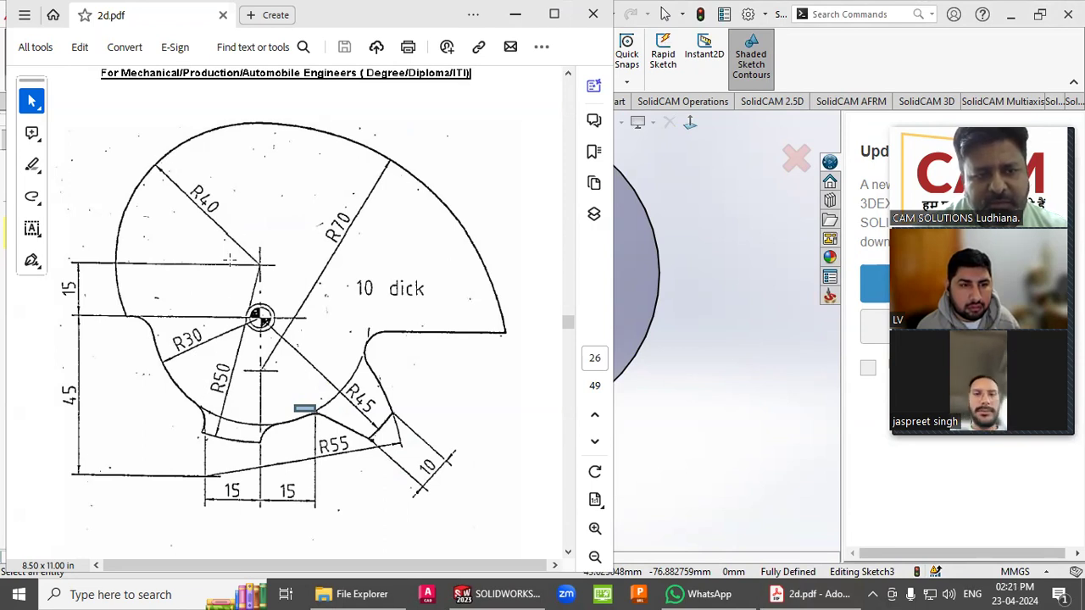
left_click(712, 315)
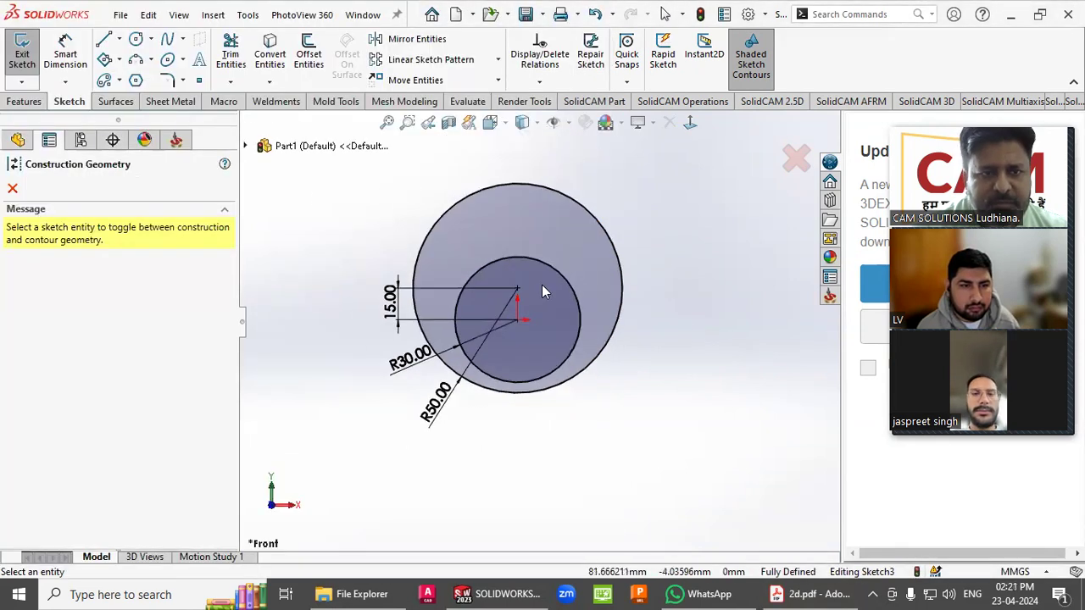
scroll(487, 251, "down", 2)
left_click(136, 39)
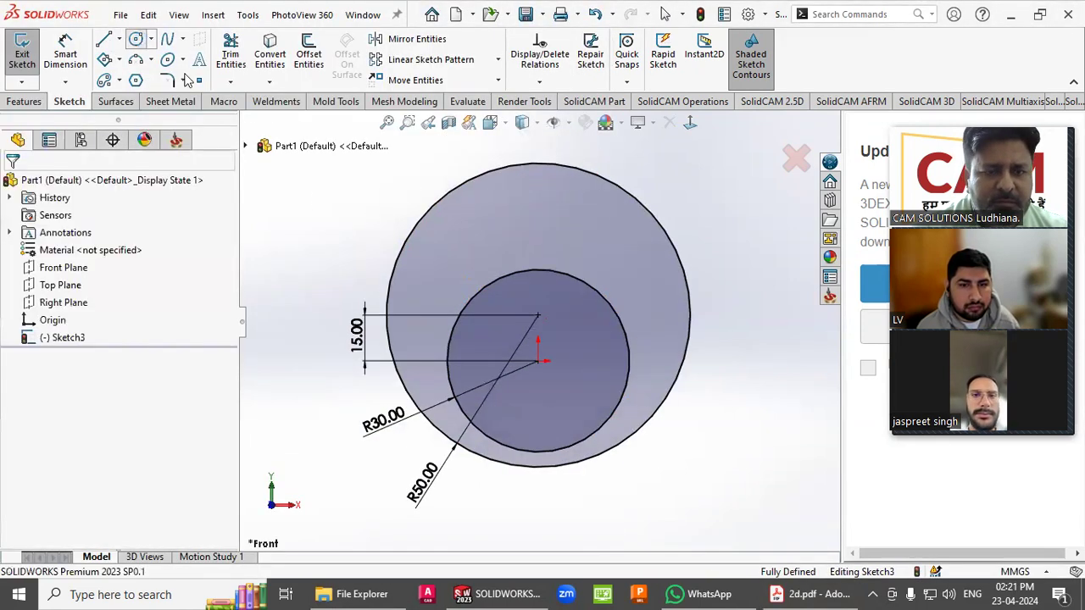
left_click(537, 315)
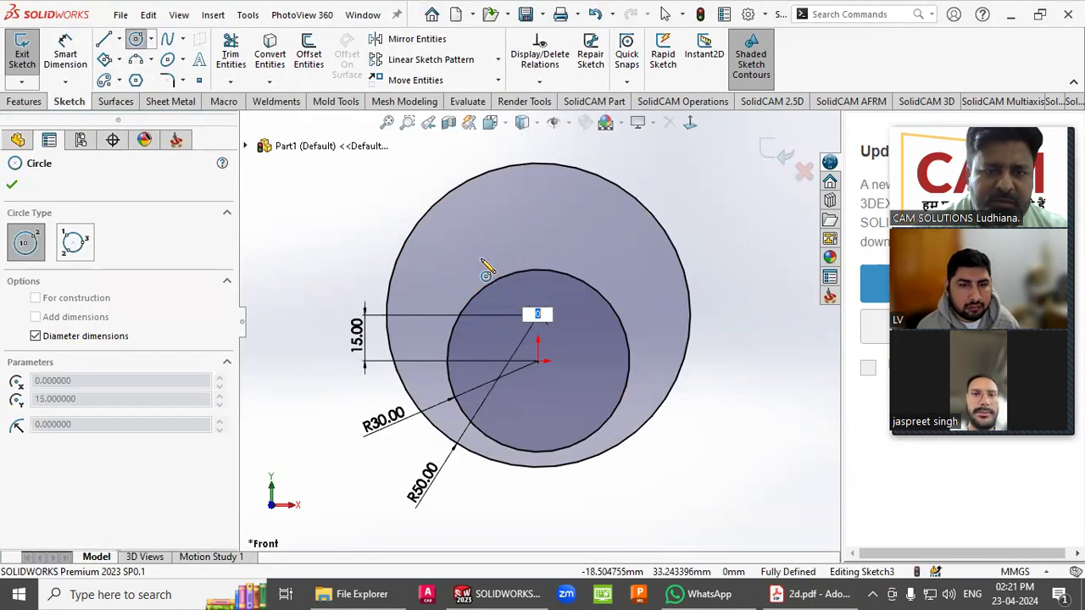
type("40")
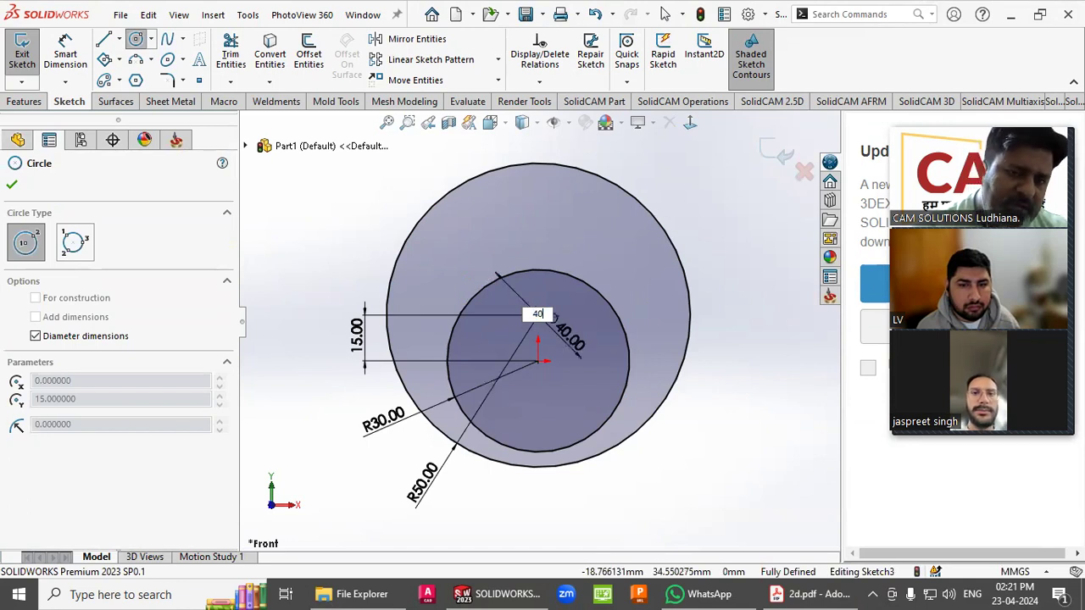
key("Return")
right_click(486, 259)
left_click(514, 266)
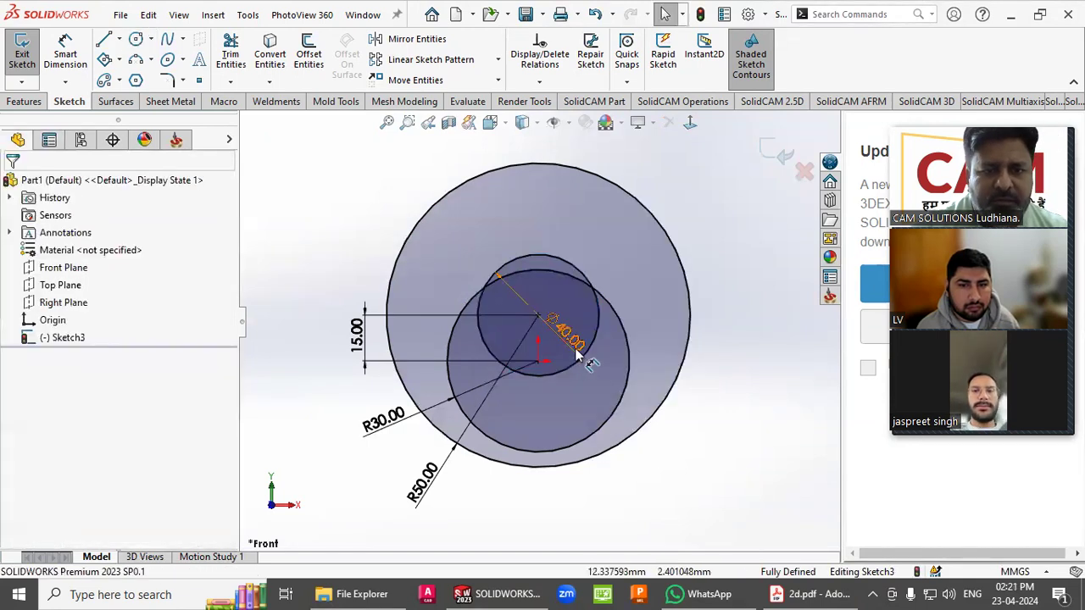
Set the new circle's diameter to 80 mm and select its dimension.
double_click(574, 344)
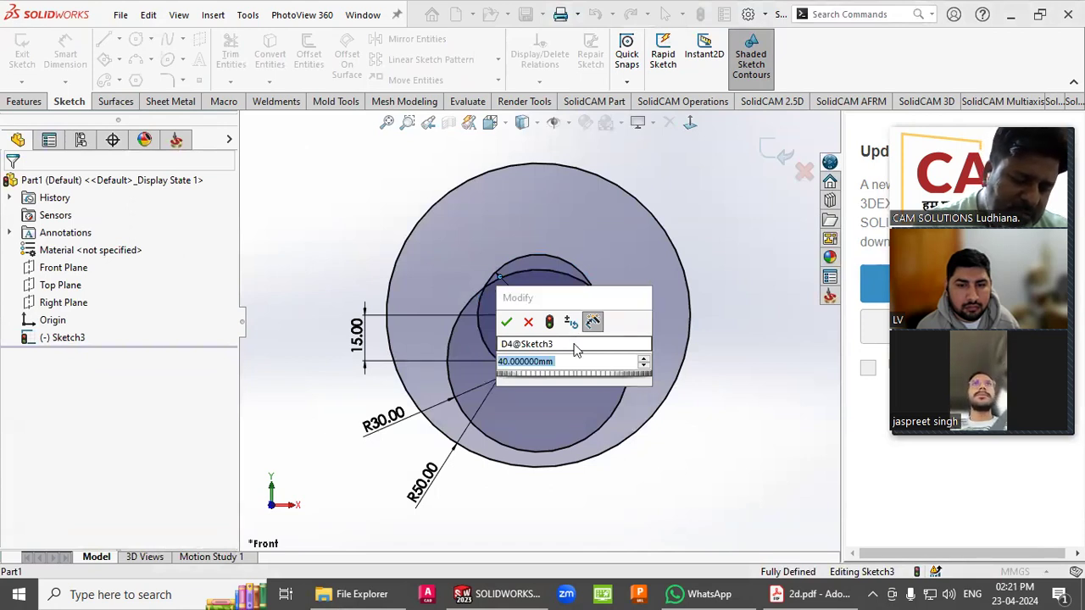
key("Return")
left_click(575, 344)
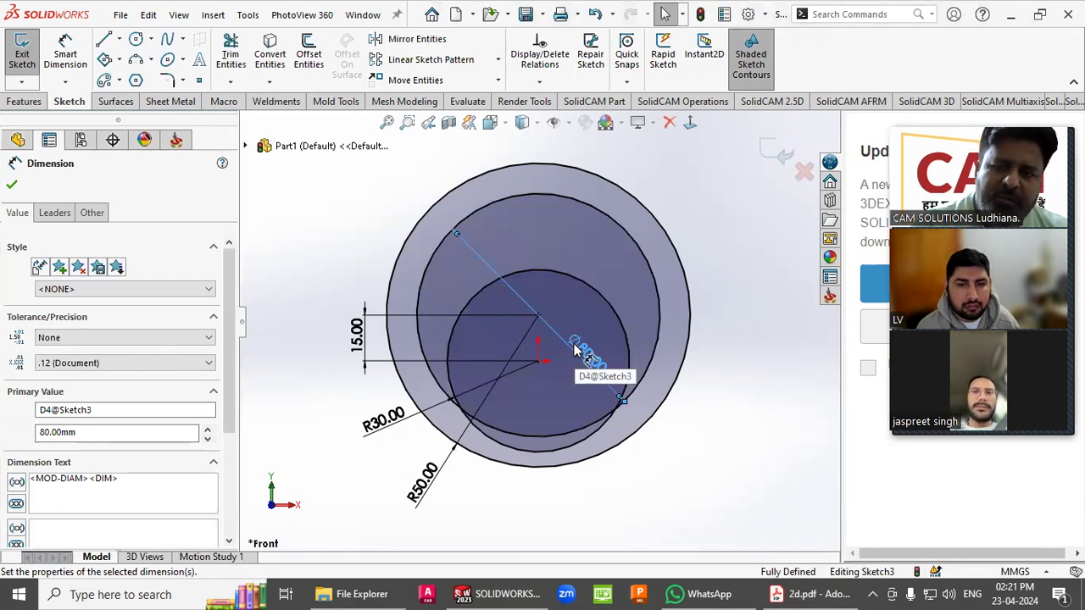
Examine the R40 and R70 arcs in 2d.pdf and return to the sketch.
left_click(778, 594)
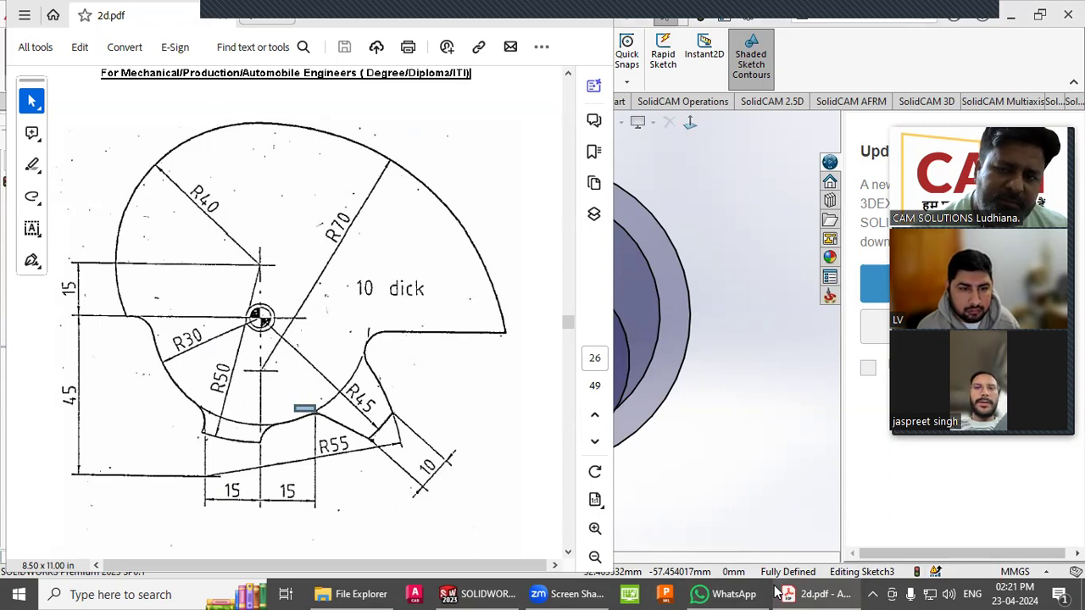
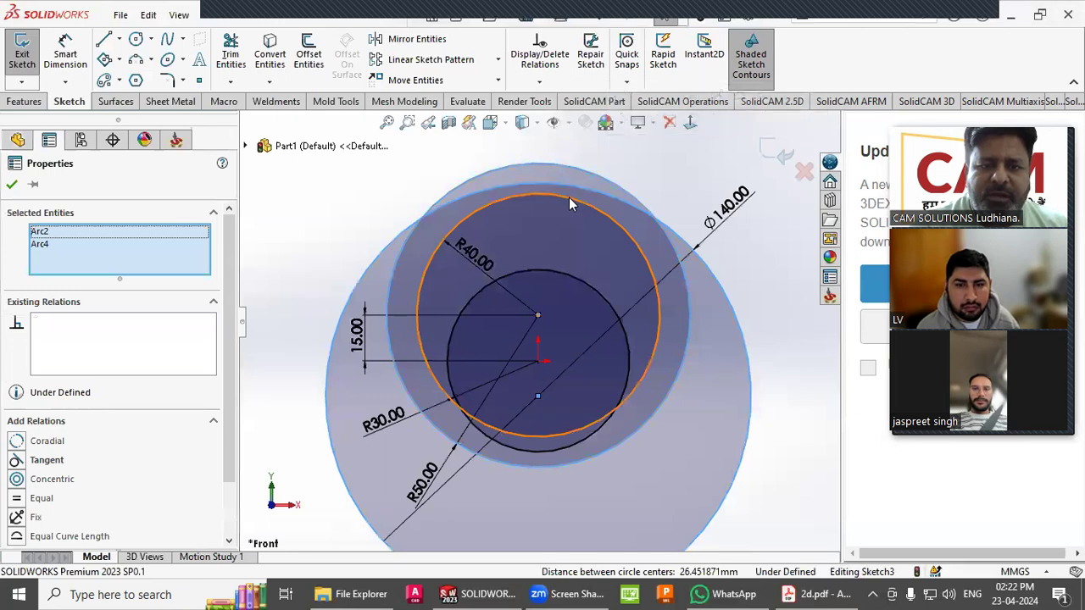
key("alt+Tab")
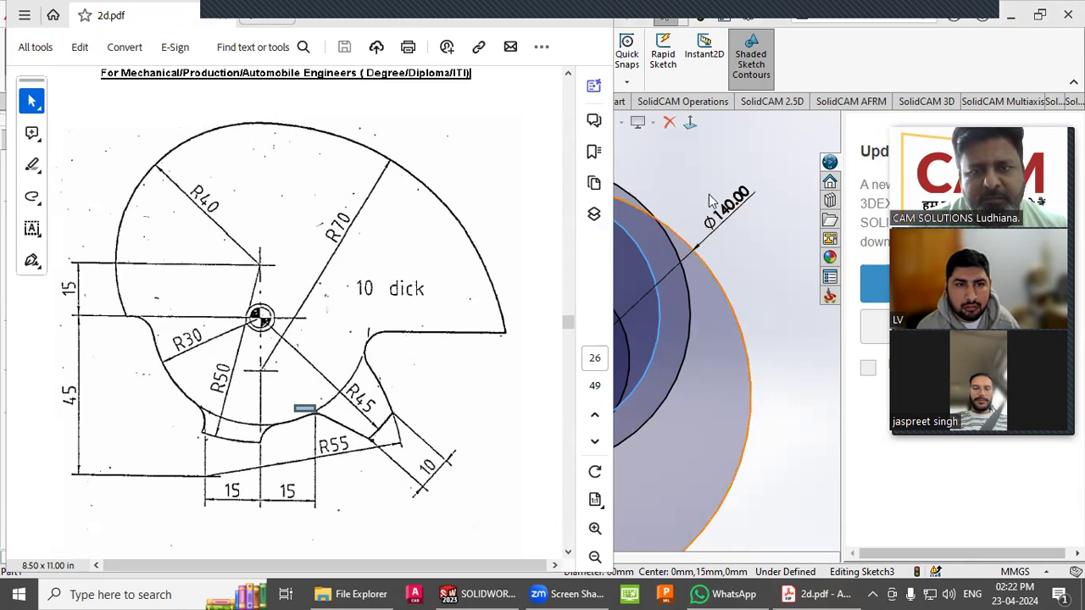
key("alt+Tab")
Make the 140 mm circle tangent to the R40 circle and undo the relation.
left_click(558, 200)
left_click(565, 186)
left_click(458, 225, "ctrl")
left_click(46, 459)
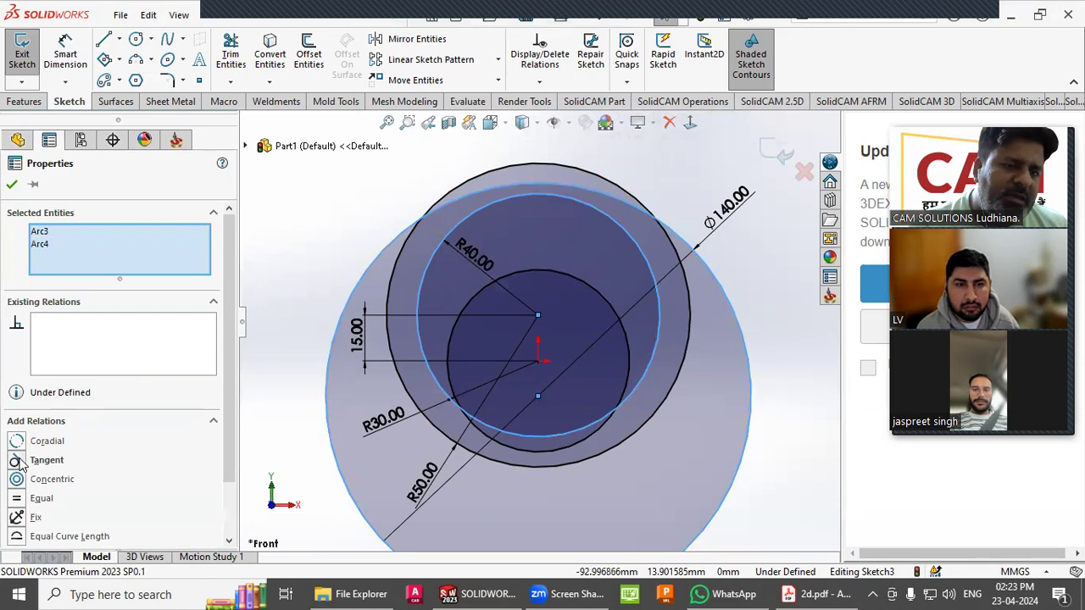
left_click(278, 345)
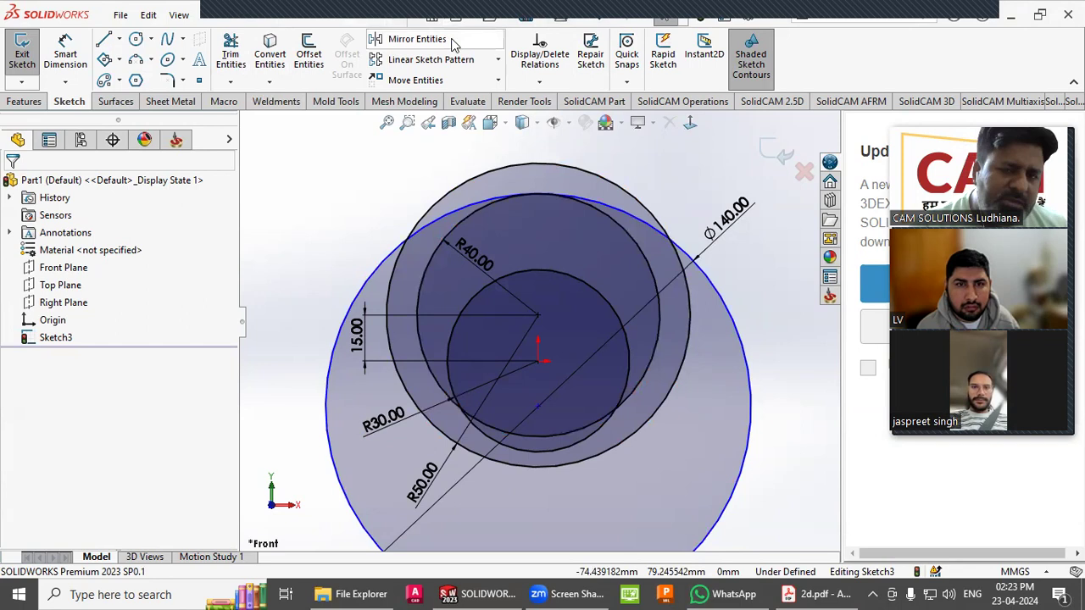
key("ctrl+z")
left_click(331, 172)
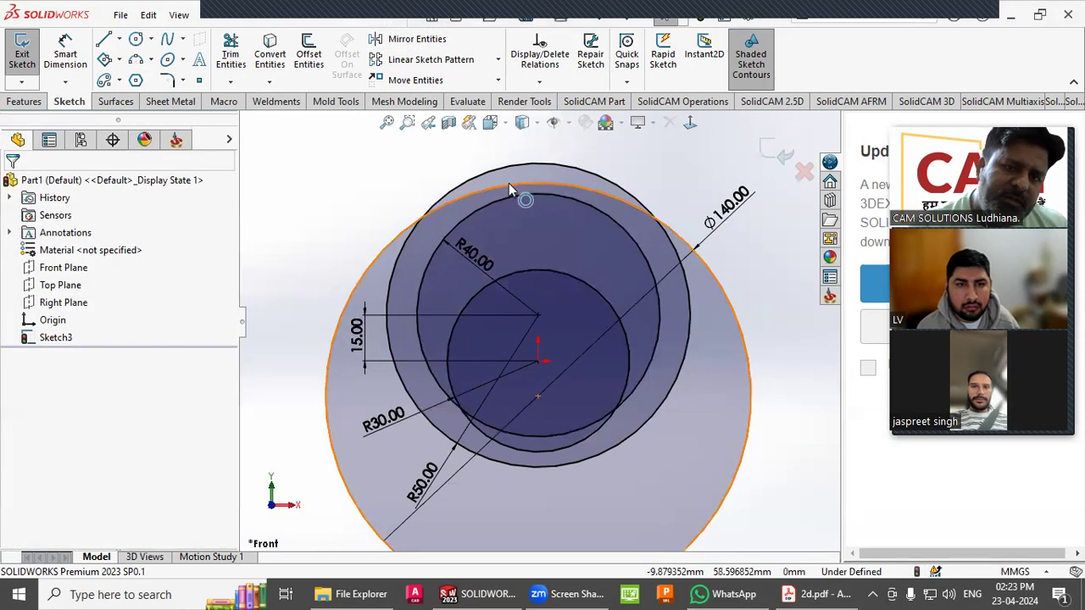
Add a tangent relation between the R40 circle and the 140 mm circle.
left_click(507, 193)
left_click(500, 197, "ctrl")
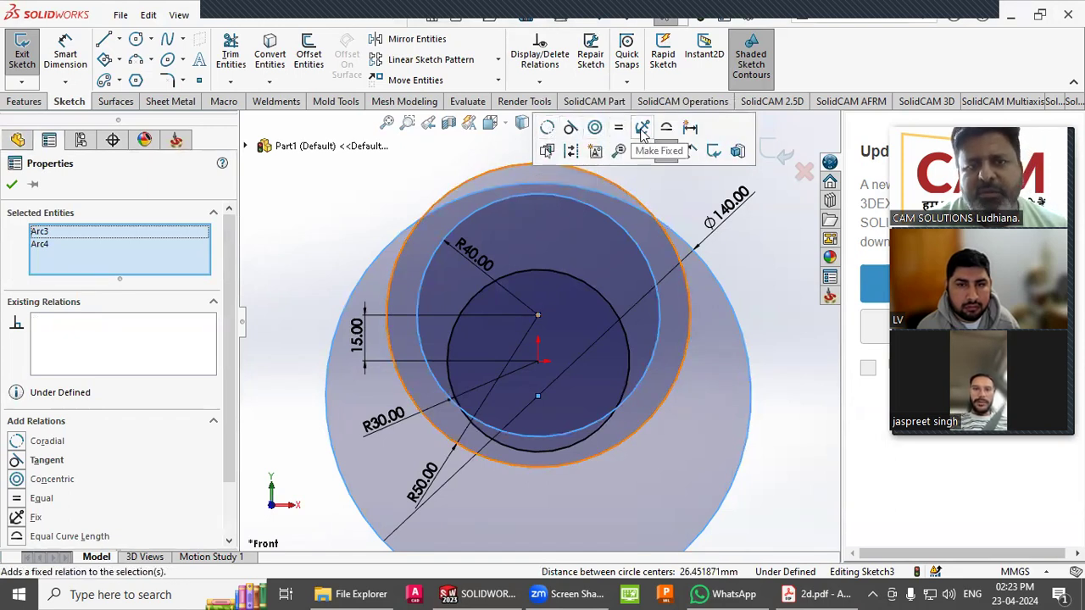
left_click(274, 339)
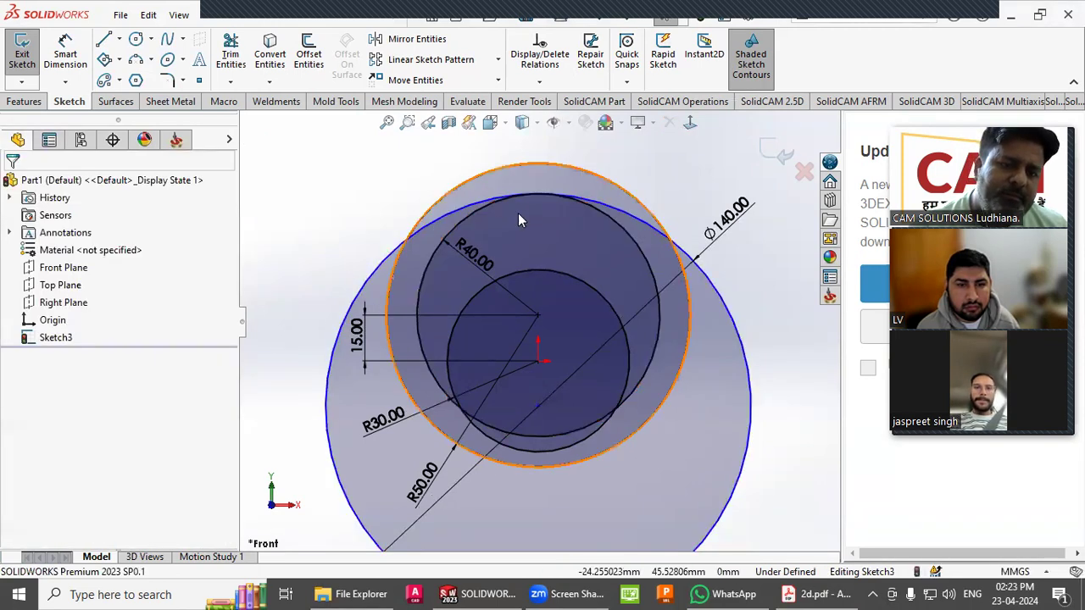
Align the centre of the 140 mm circle vertically with the origin.
scroll(564, 403, "up", 3)
scroll(529, 356, "down", 3)
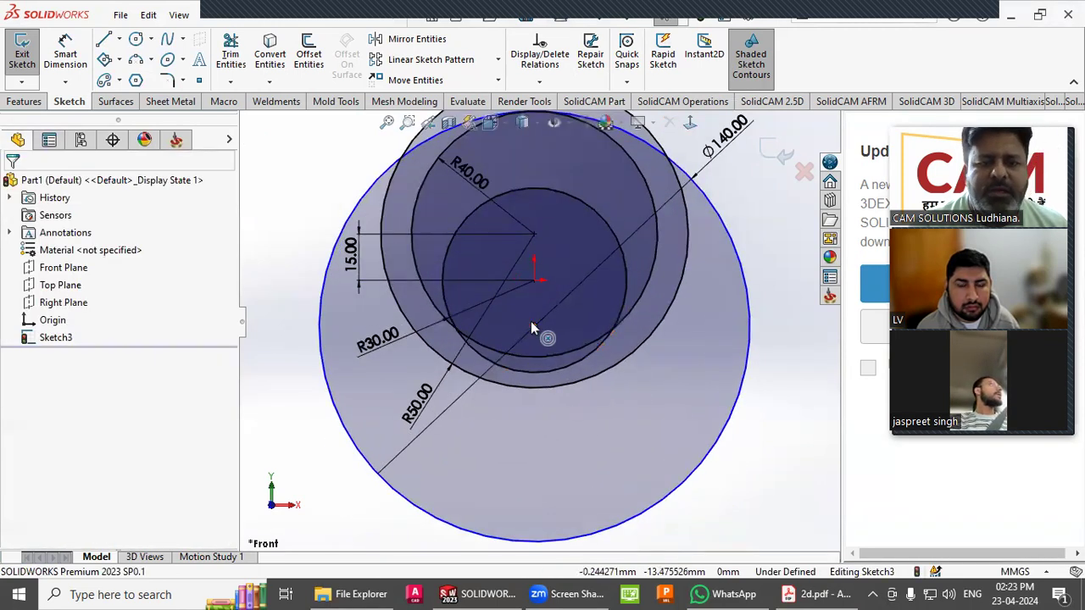
left_click(531, 321)
left_click(320, 440)
scroll(320, 441, "up", 2)
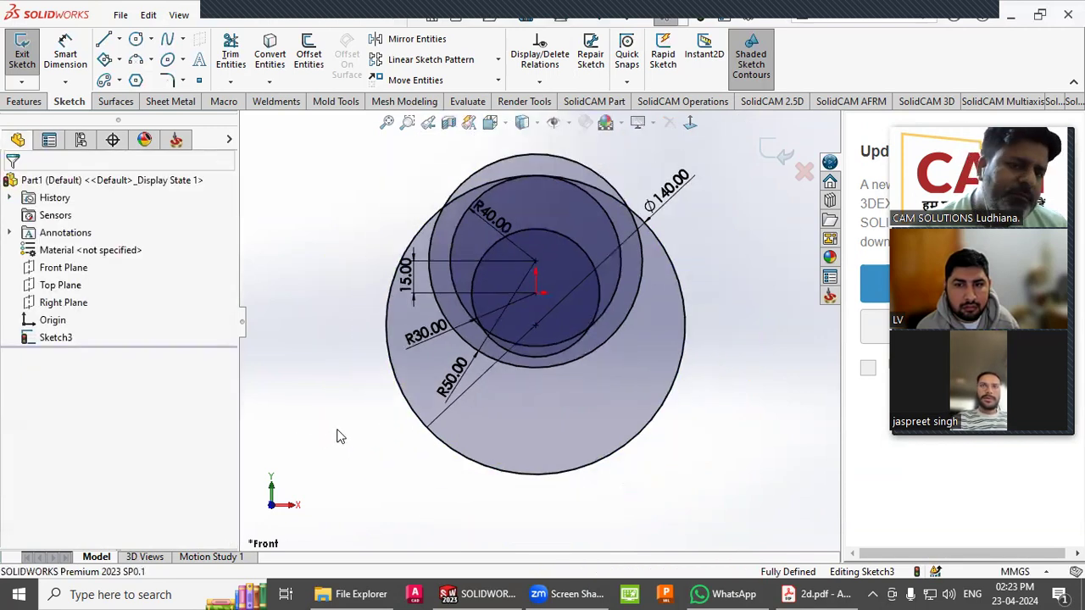
scroll(478, 247, "down", 2)
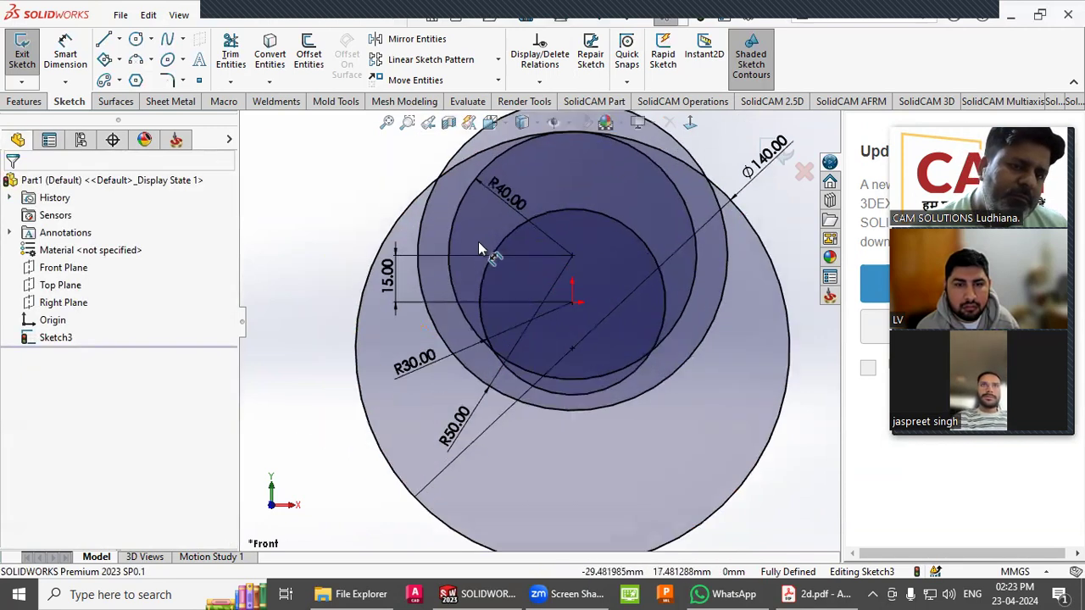
Sketch a circle centred on the origin and set its diameter to 45*2 (90 mm).
left_click(387, 276)
left_click(415, 373)
scroll(800, 456, "up", 1)
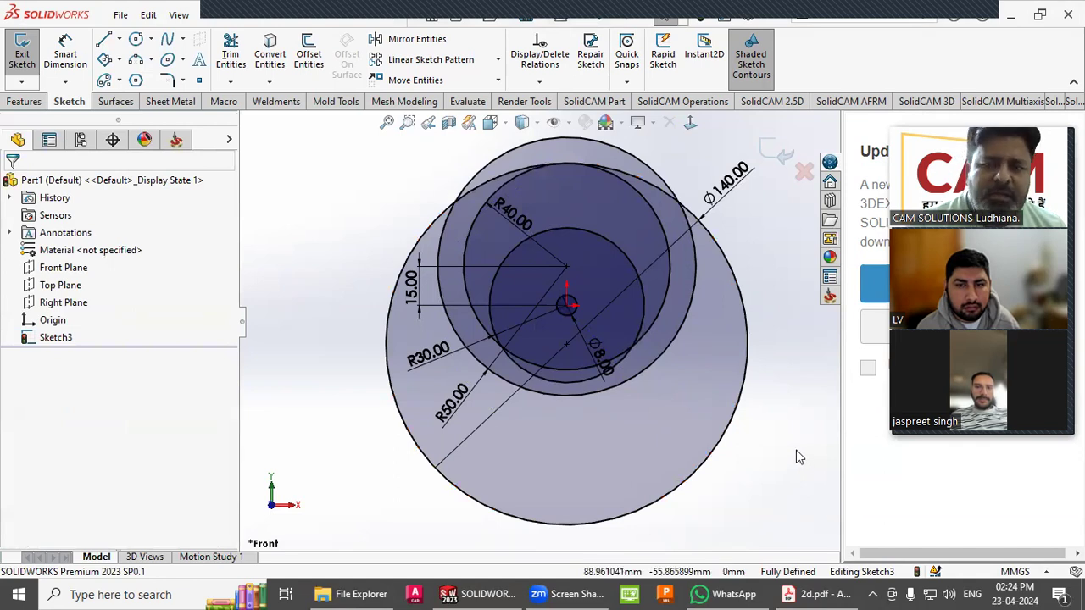
double_click(604, 361)
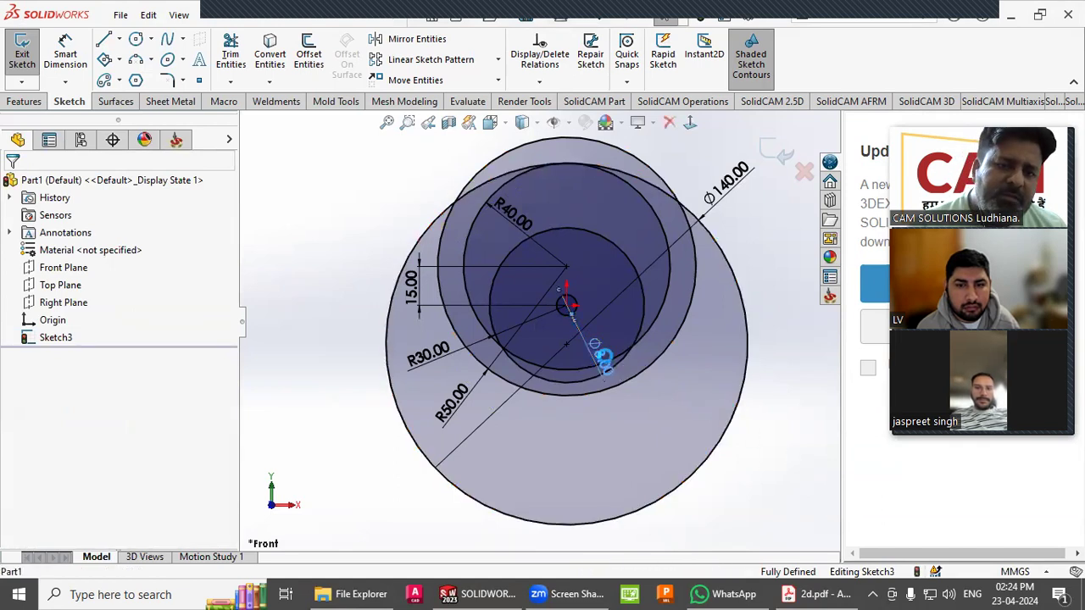
type("45*2")
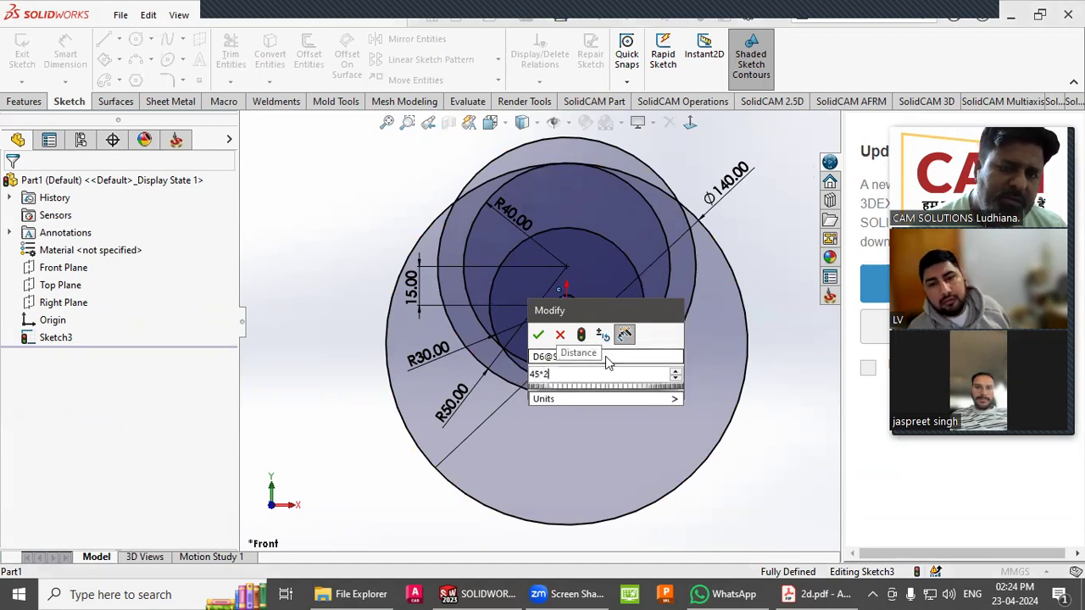
key("Escape")
key("Escape")
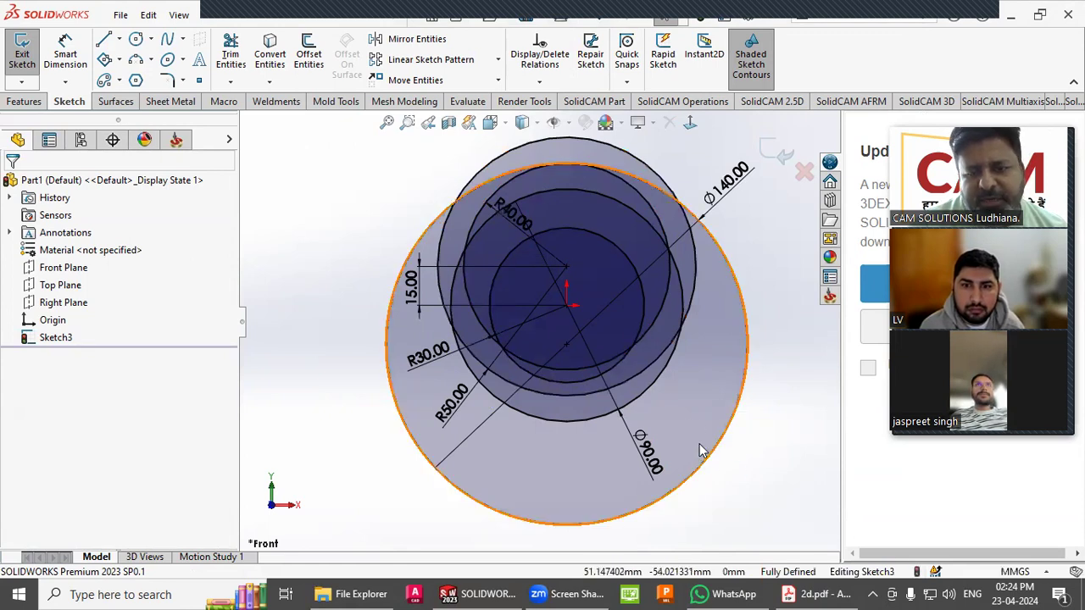
Turn off shaded sketch contours and check the R55 arc and its centre position in 2d.pdf.
left_click(753, 61)
left_click(753, 61)
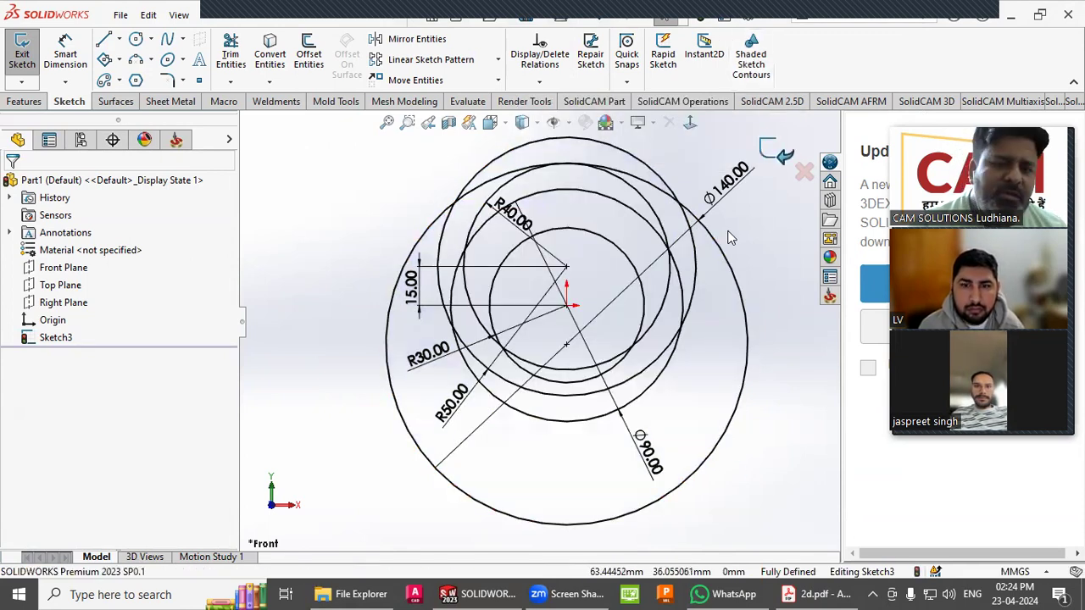
key("alt+Tab")
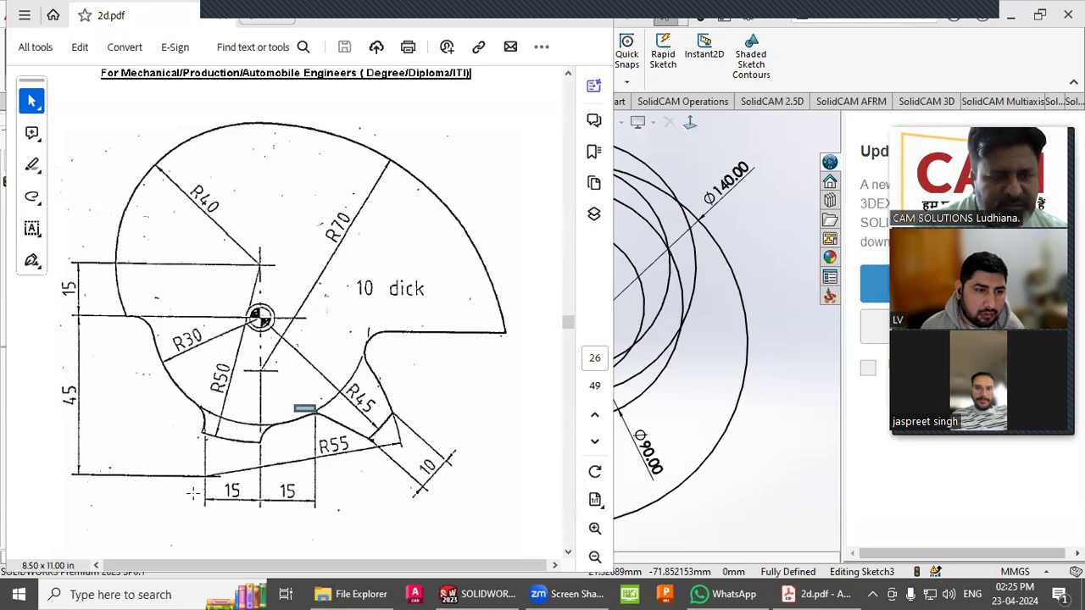
key("alt+Tab")
Sketch a 110 mm diameter circle centred about 23 mm left of and 46 mm below the origin.
scroll(679, 387, "down", 2)
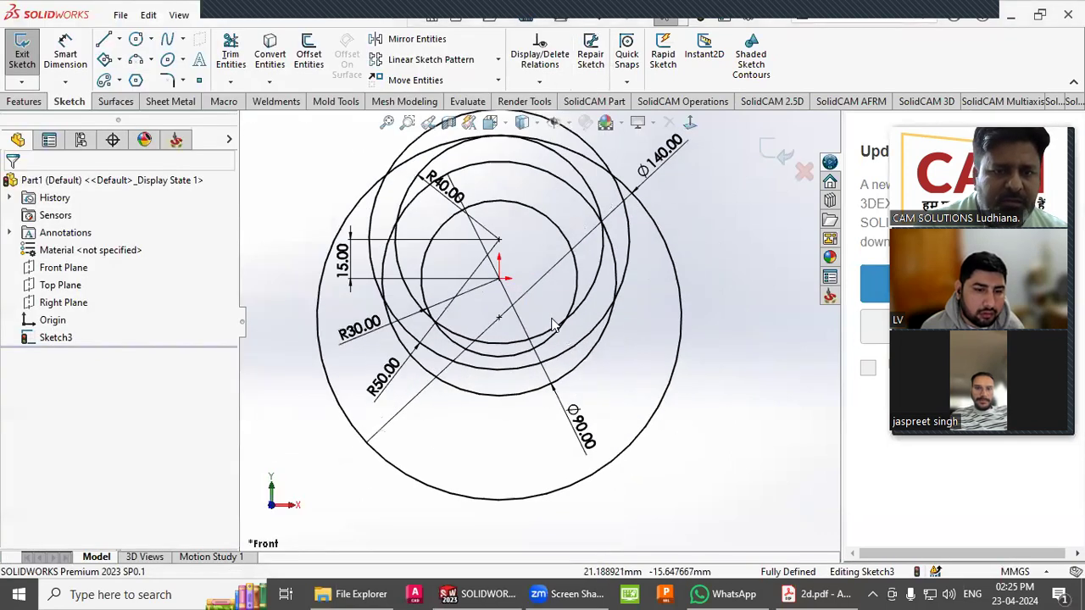
left_click(136, 39)
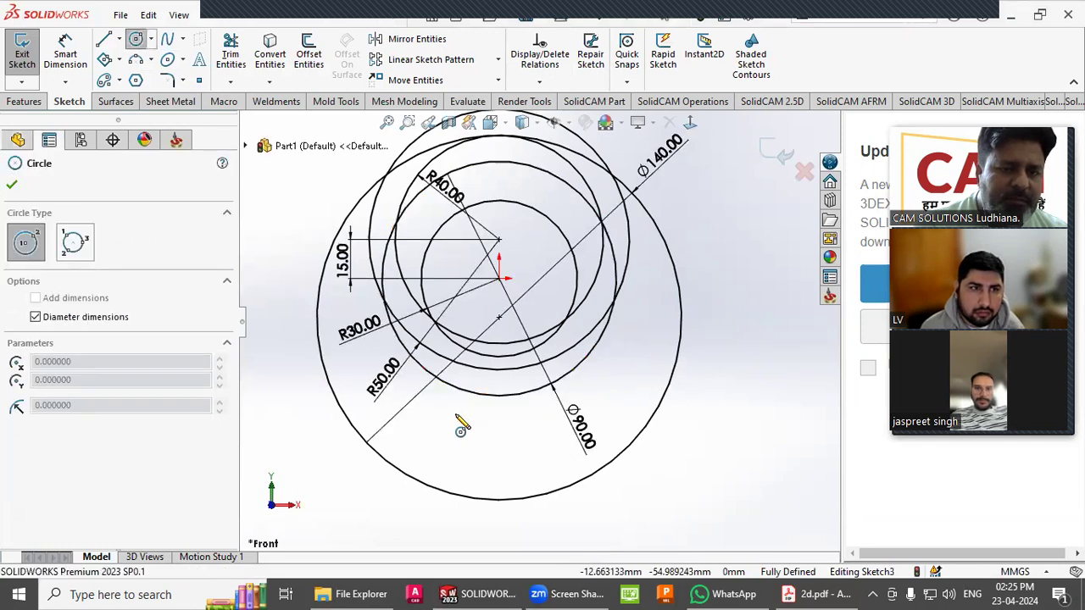
left_click(439, 399)
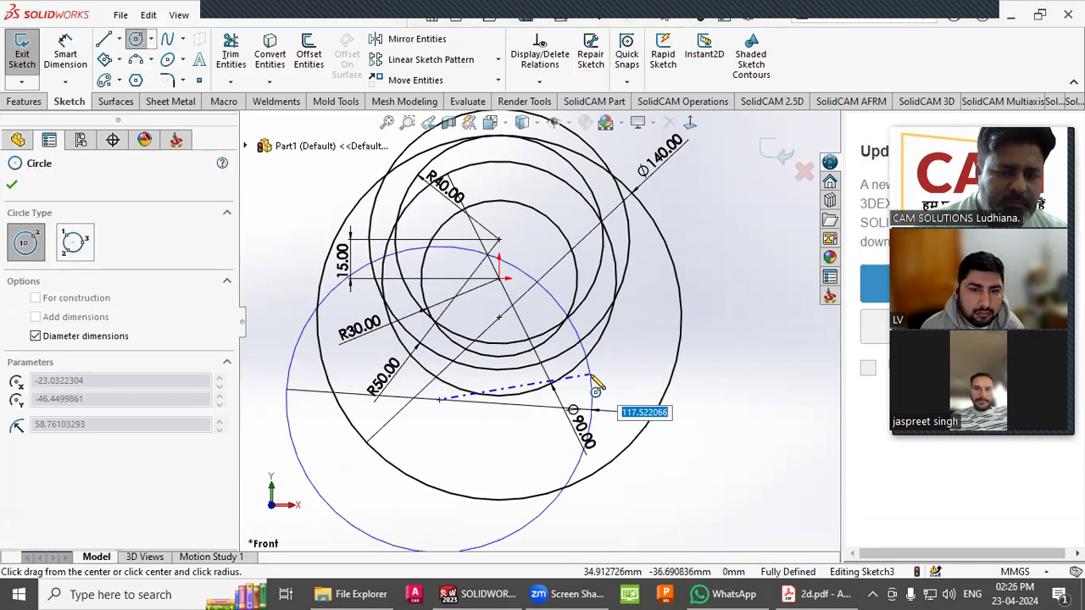
type("55")
key("Return")
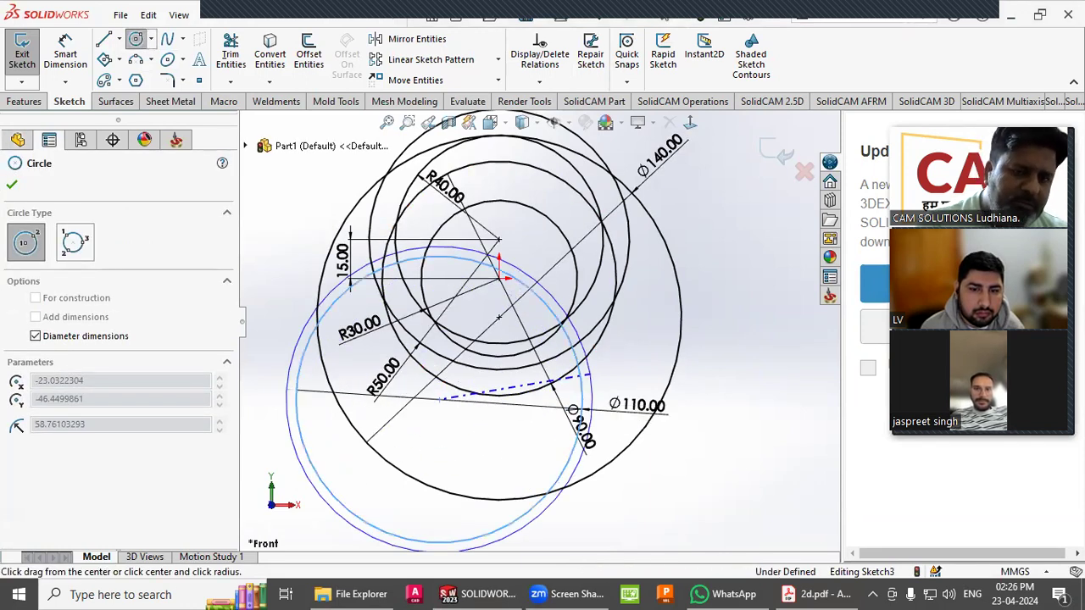
key("Escape")
Check the drawing in 2d.pdf and sketch a horizontal line about 56 mm long, right of and slightly below the origin.
key("alt+Tab")
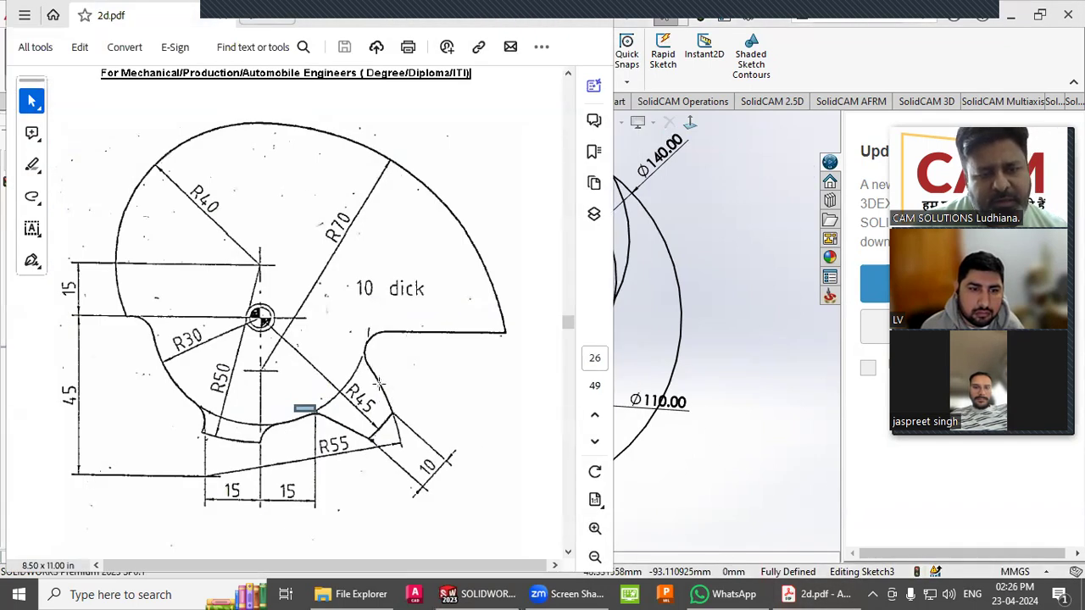
key("alt+Tab")
key("l")
left_click(686, 298)
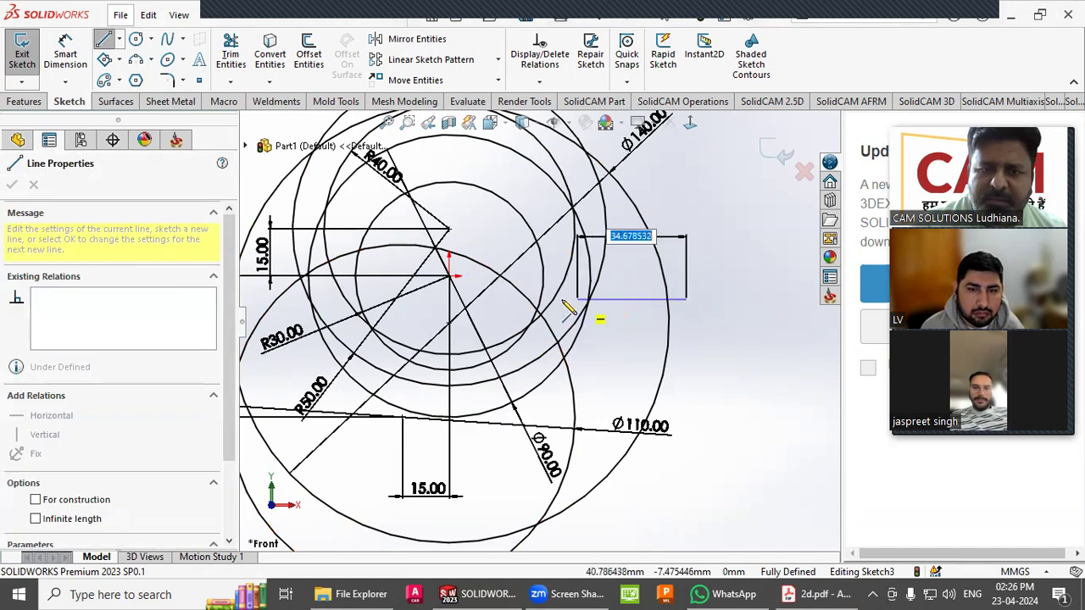
left_click(509, 300)
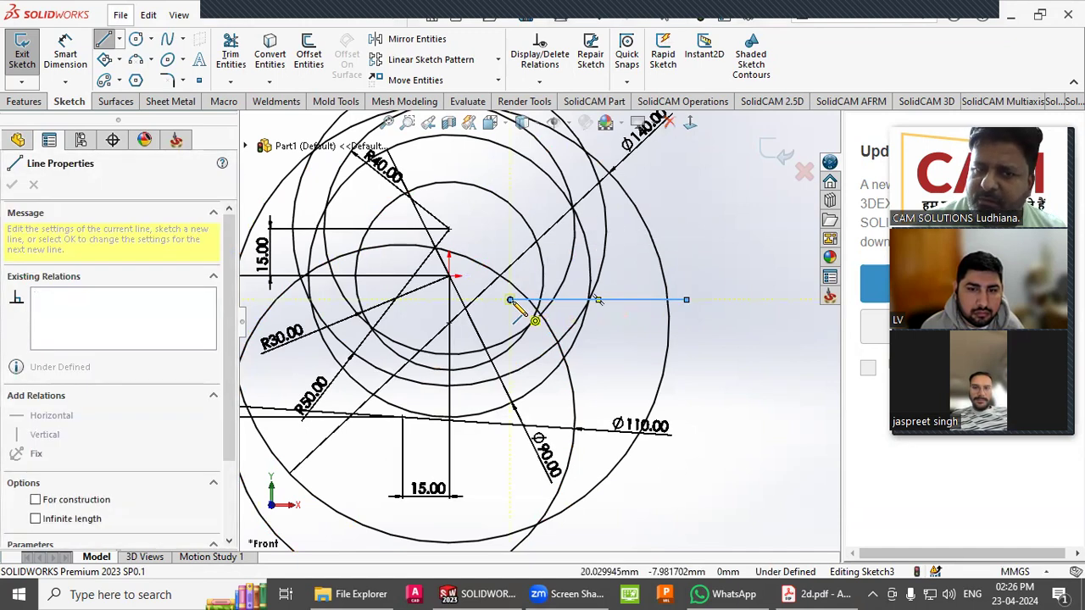
key("Escape")
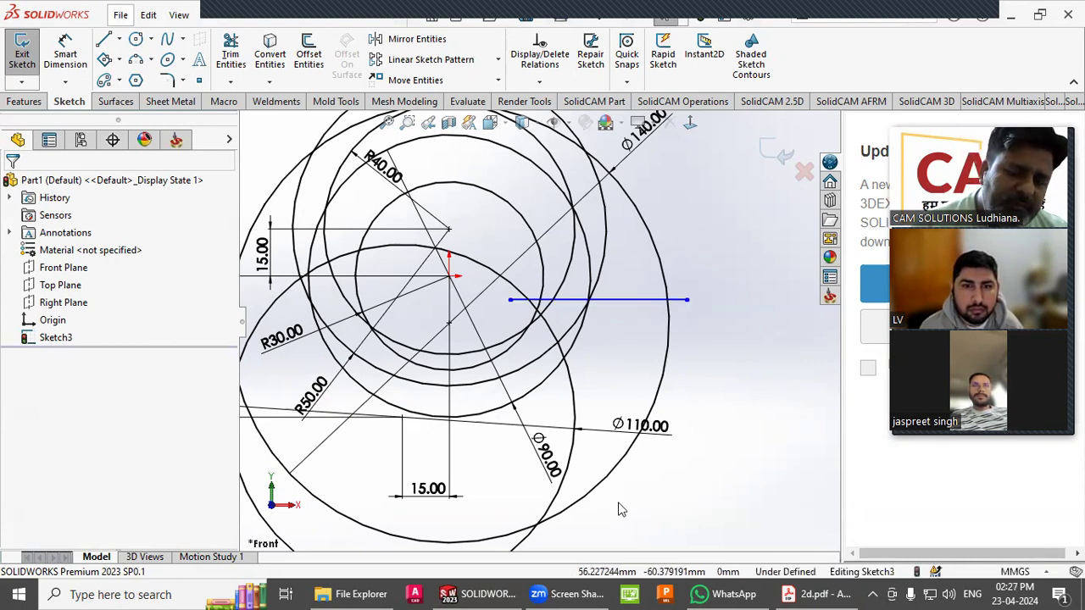
Check the profile's horizontal edge in 2d.pdf and move the R30 dimension to the lower left, just outside its circle.
left_click(803, 594)
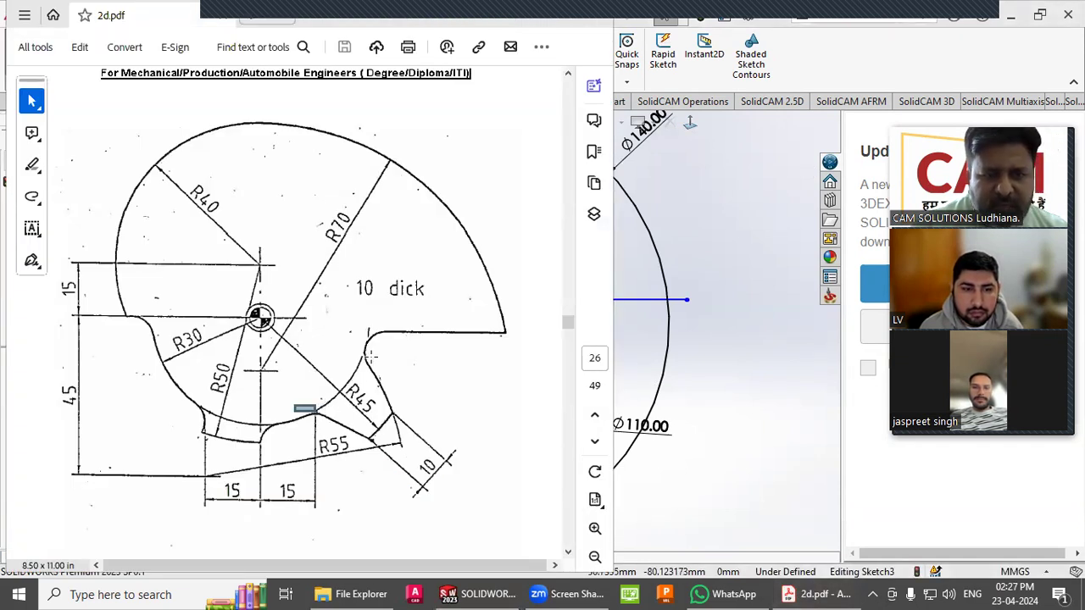
left_click(783, 391)
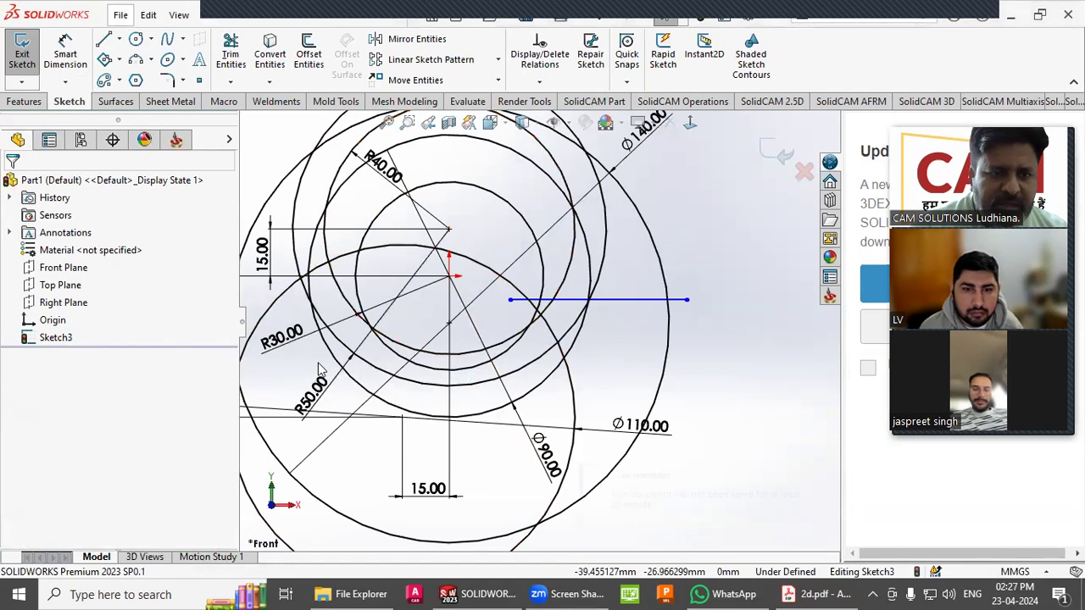
left_click(361, 312)
left_click_drag(280, 343, 385, 373)
left_click(402, 365)
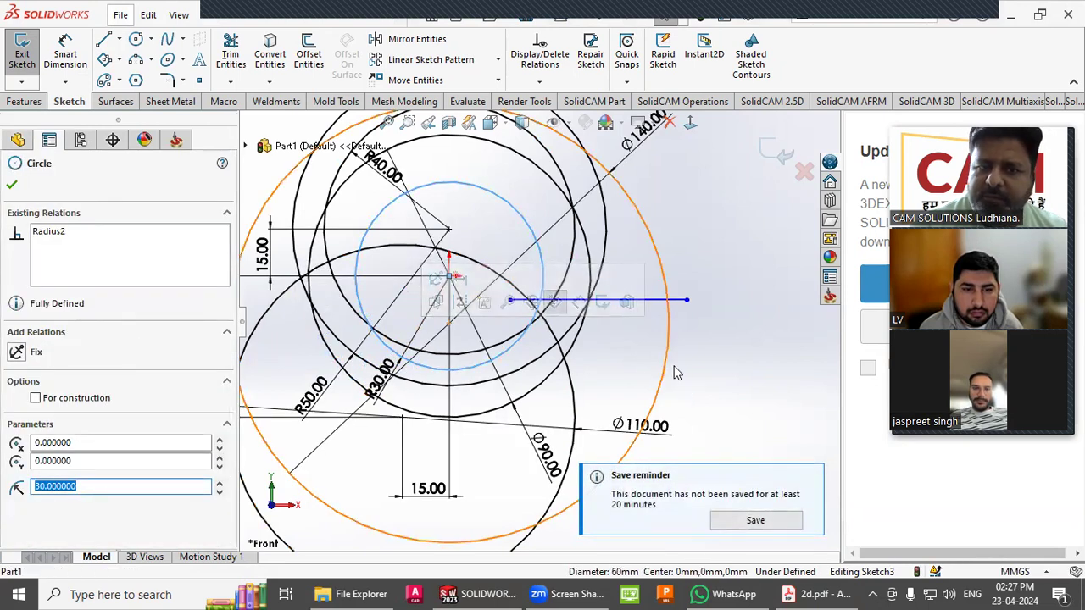
Make the horizontal line's inner endpoint coincident with the R30 circle and slide the line level with the origin.
left_click(665, 301)
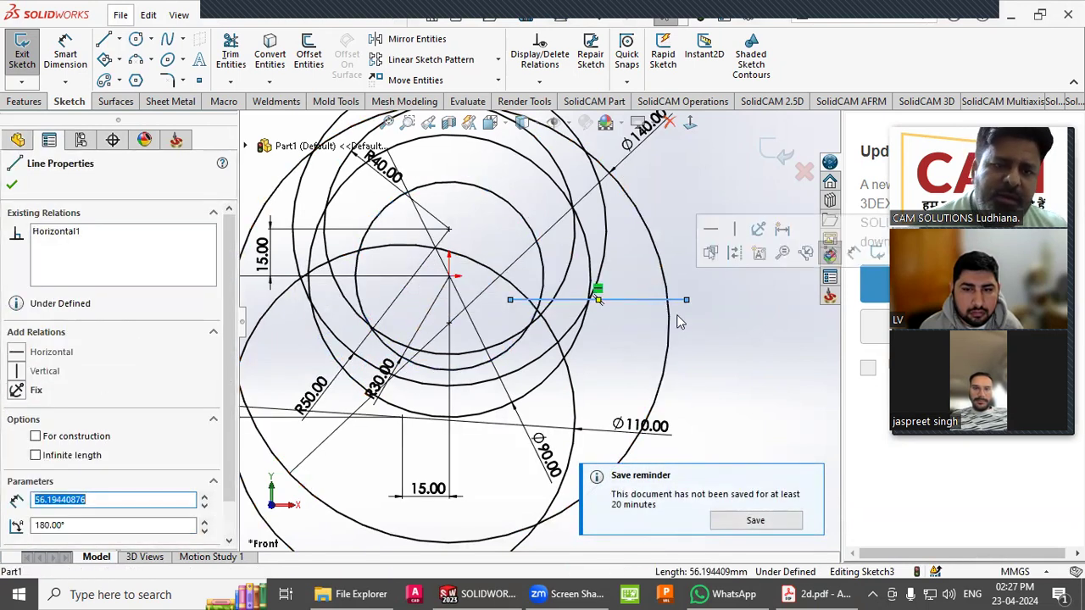
key("Escape")
left_click(510, 301)
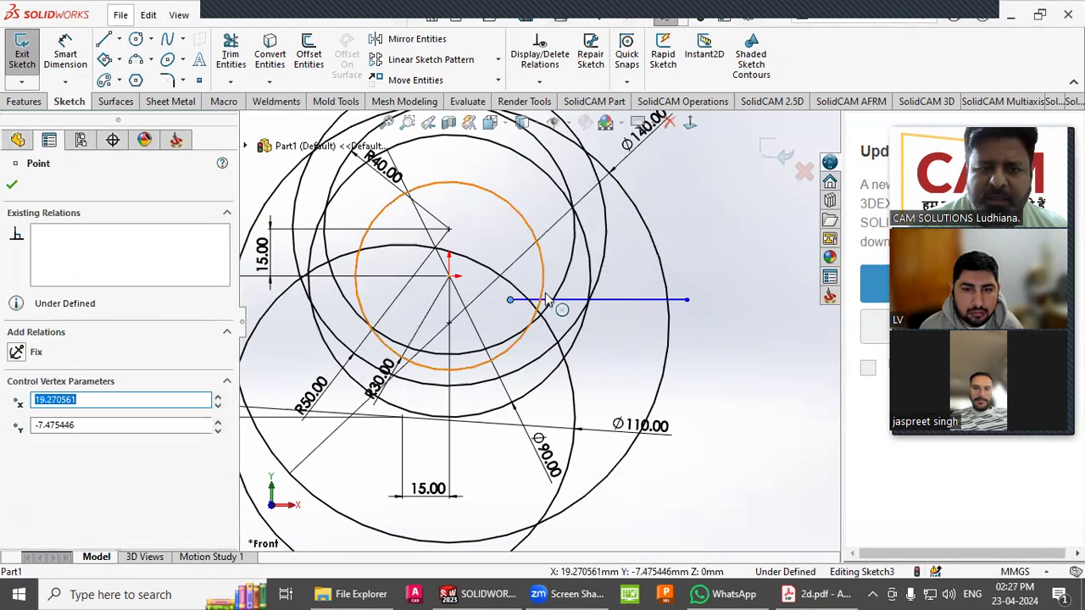
left_click(546, 295, "ctrl")
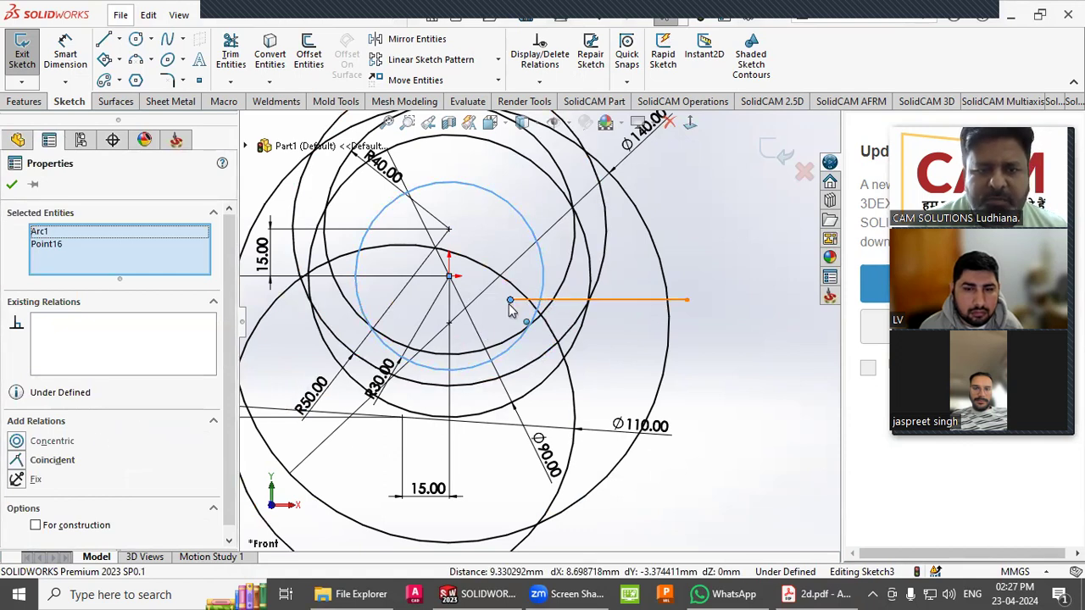
left_click(23, 464)
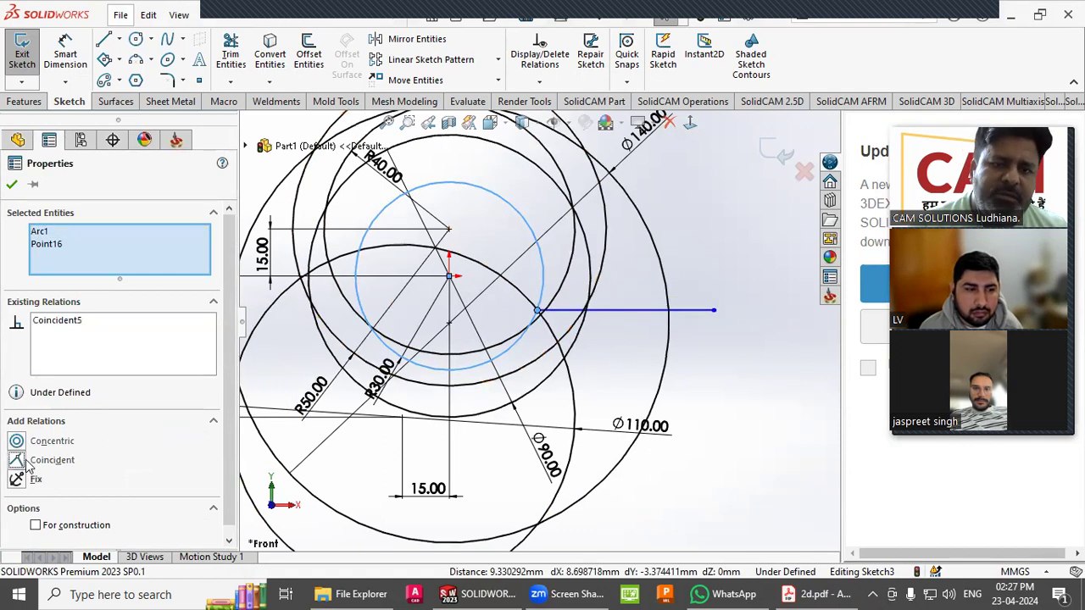
left_click(744, 440)
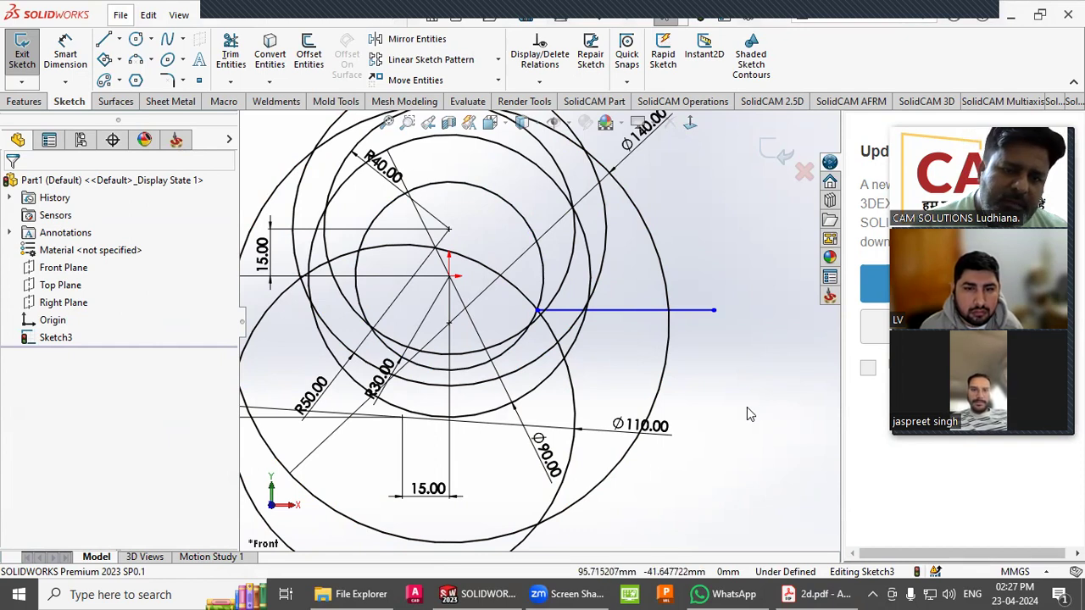
left_click_drag(537, 312, 545, 276)
left_click(721, 362)
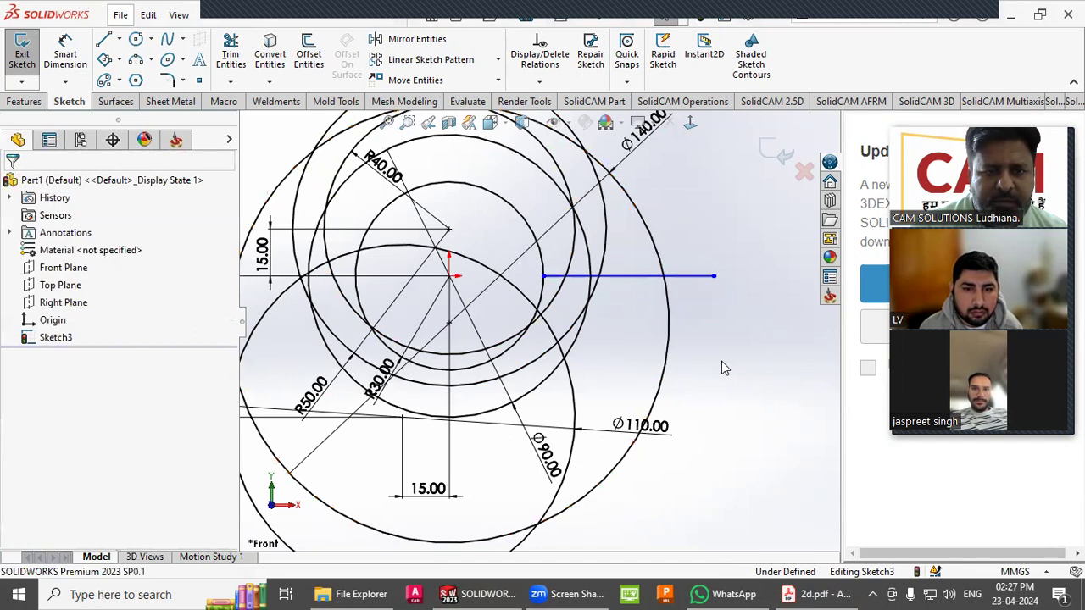
Display the 110 mm circle's diameter dimension as a radius and move its text below and right of the circles.
left_click(575, 388)
left_click(595, 427)
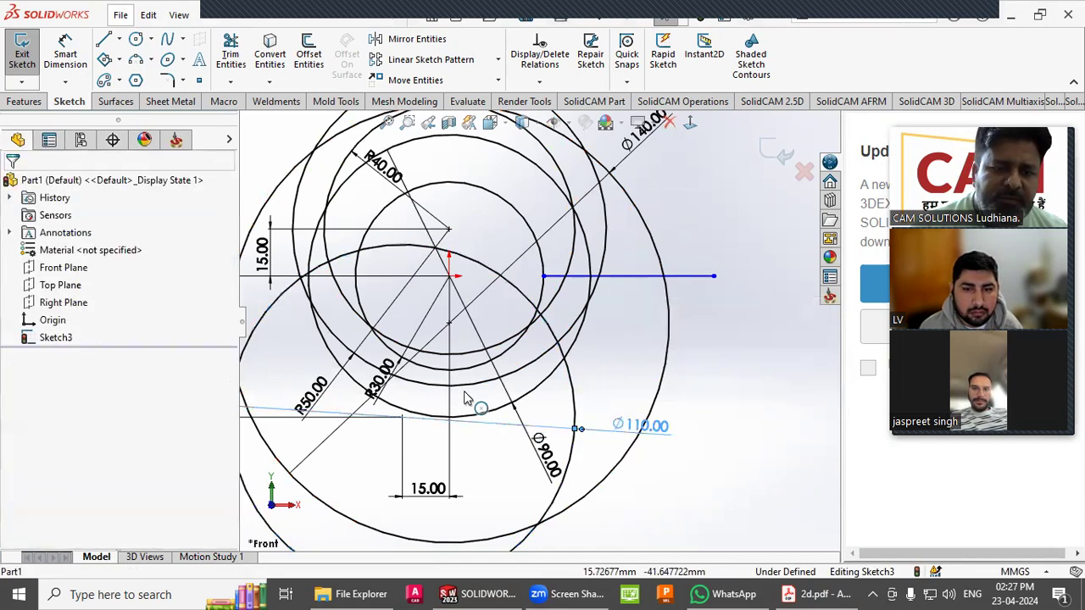
left_click(50, 141)
left_click(52, 213)
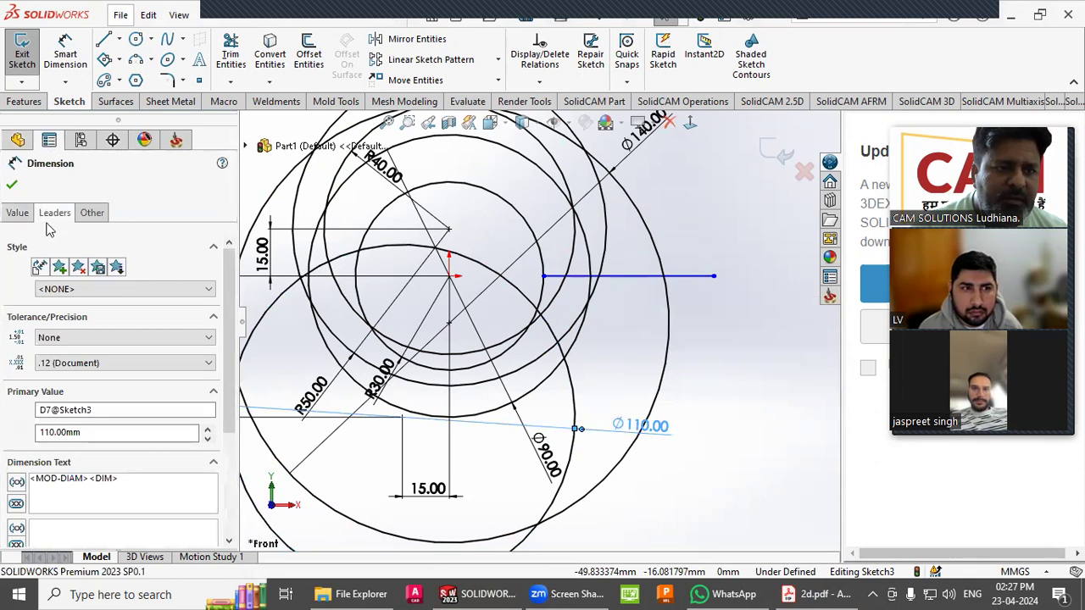
left_click(44, 317)
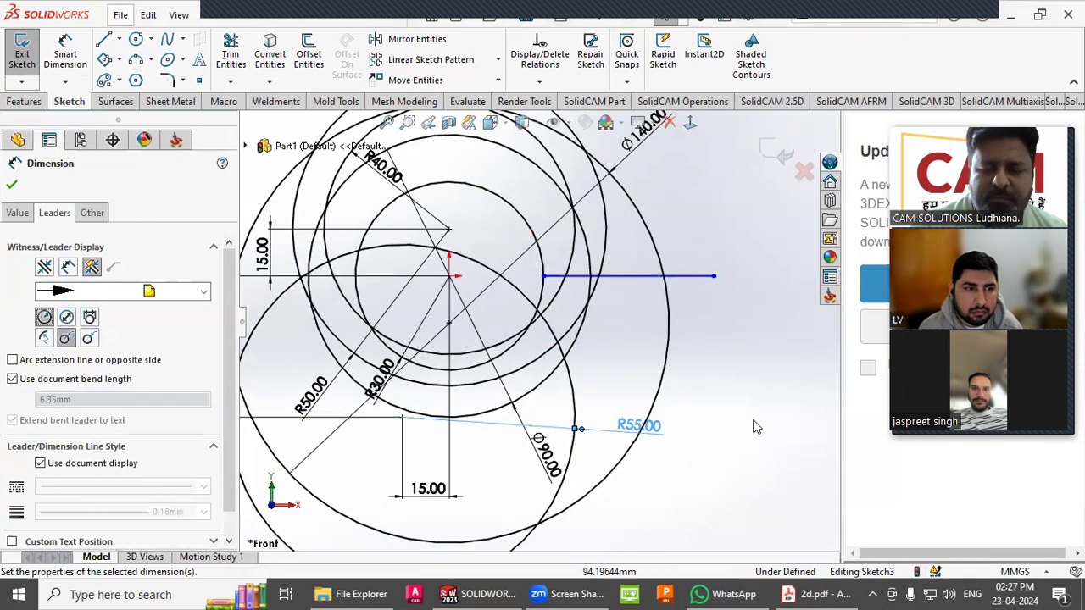
left_click(644, 442)
left_click_drag(622, 436, 581, 544)
left_click(683, 509)
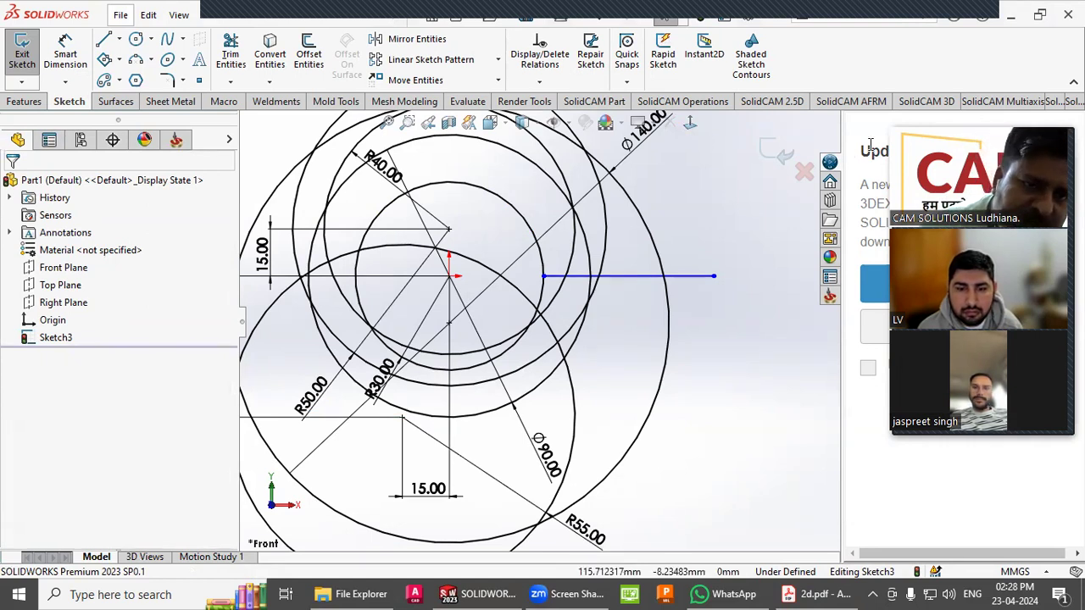
Examine the corner arcs in 2d.pdf and sketch a small circle about 10 mm in diameter below the horizontal line.
left_click(795, 594)
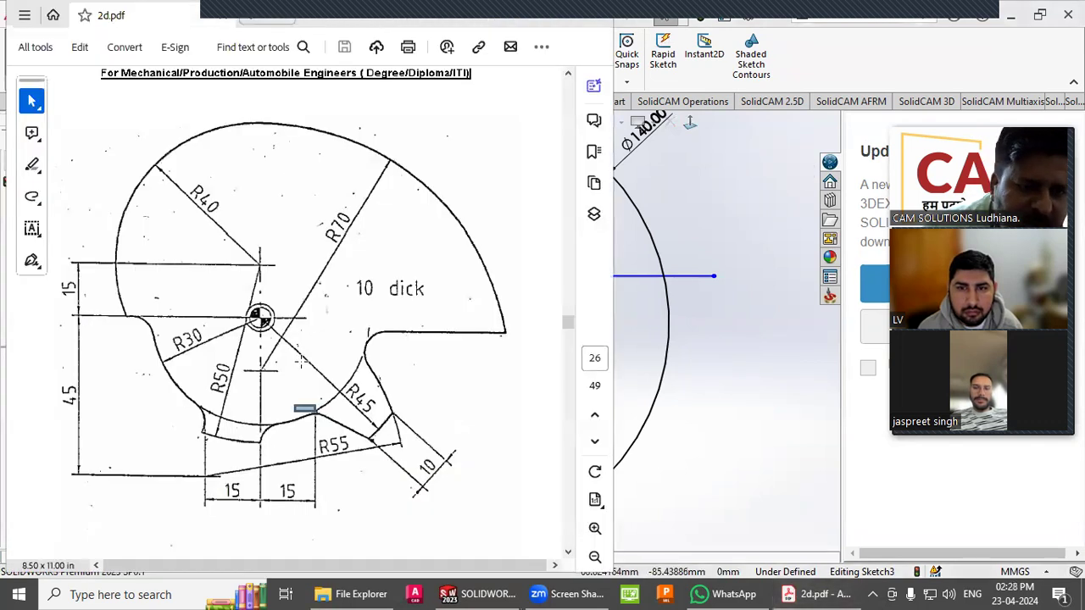
scroll(270, 423, "down", 1)
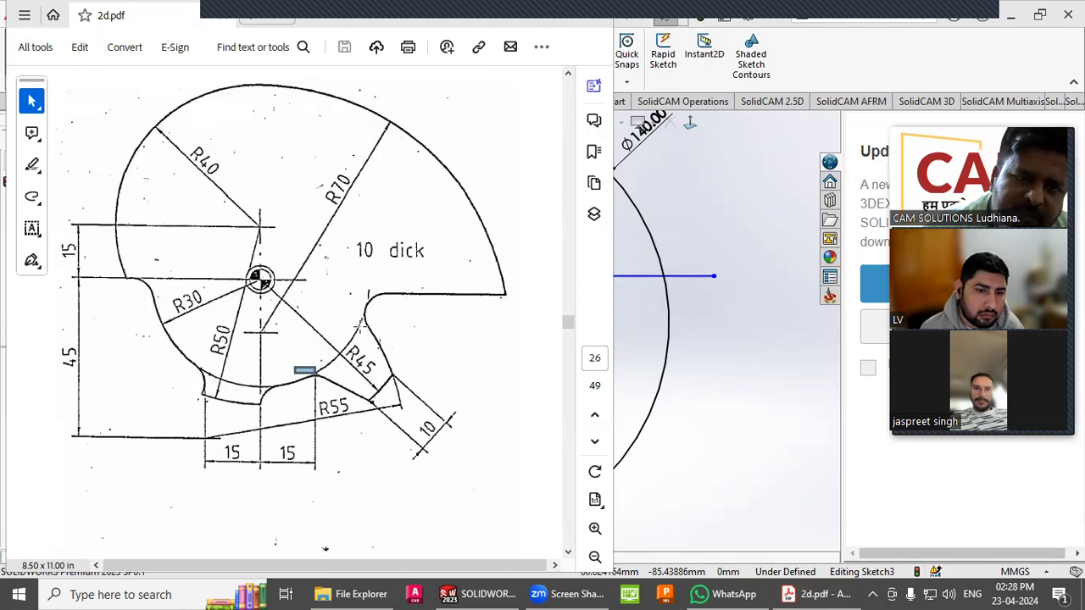
scroll(288, 505, "down", 2)
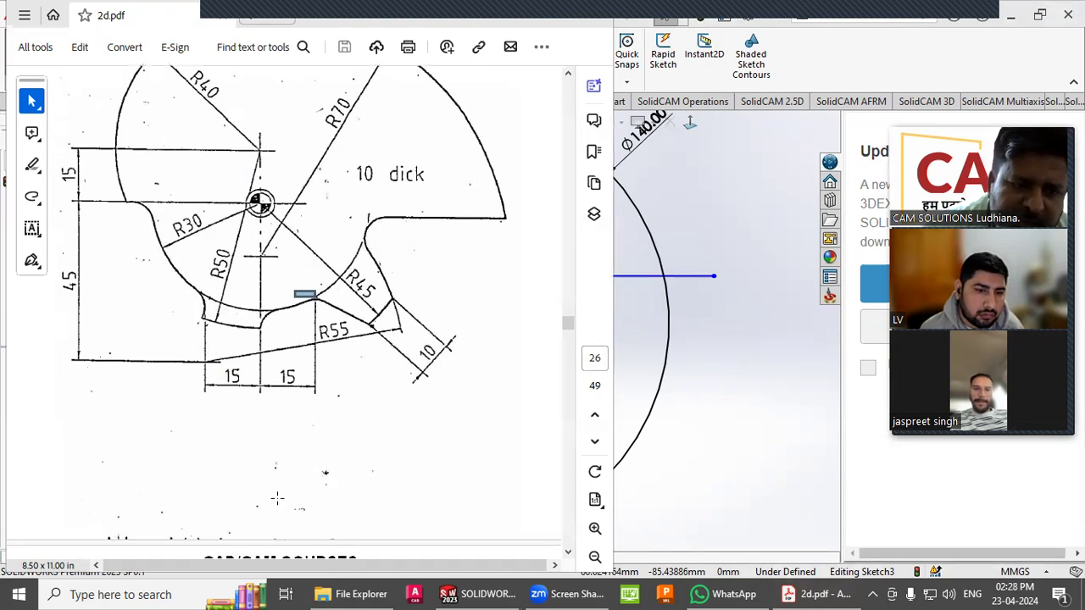
scroll(307, 494, "up", 1)
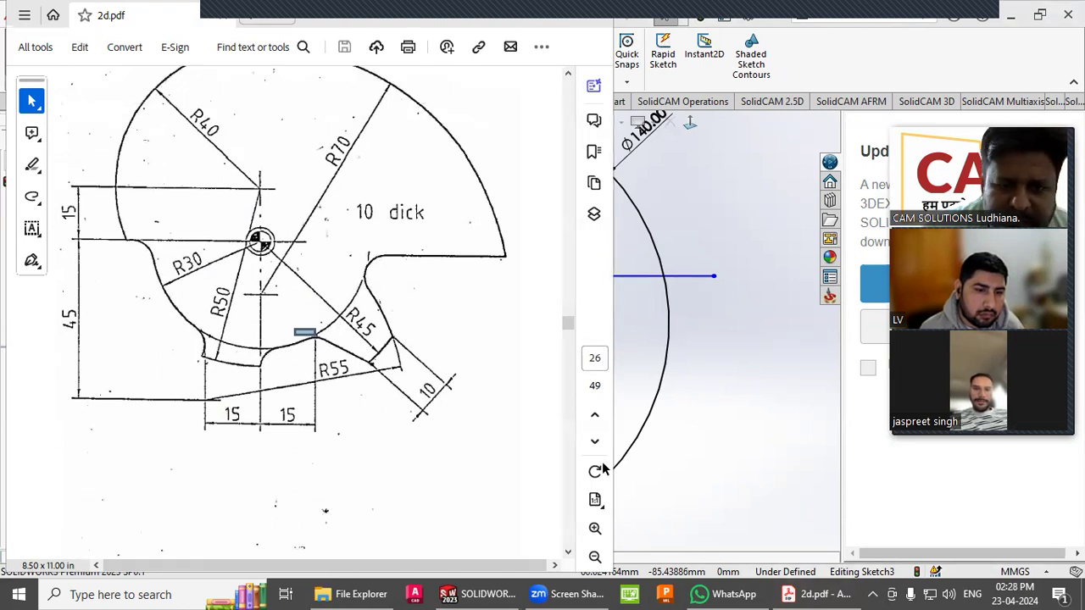
left_click(723, 446)
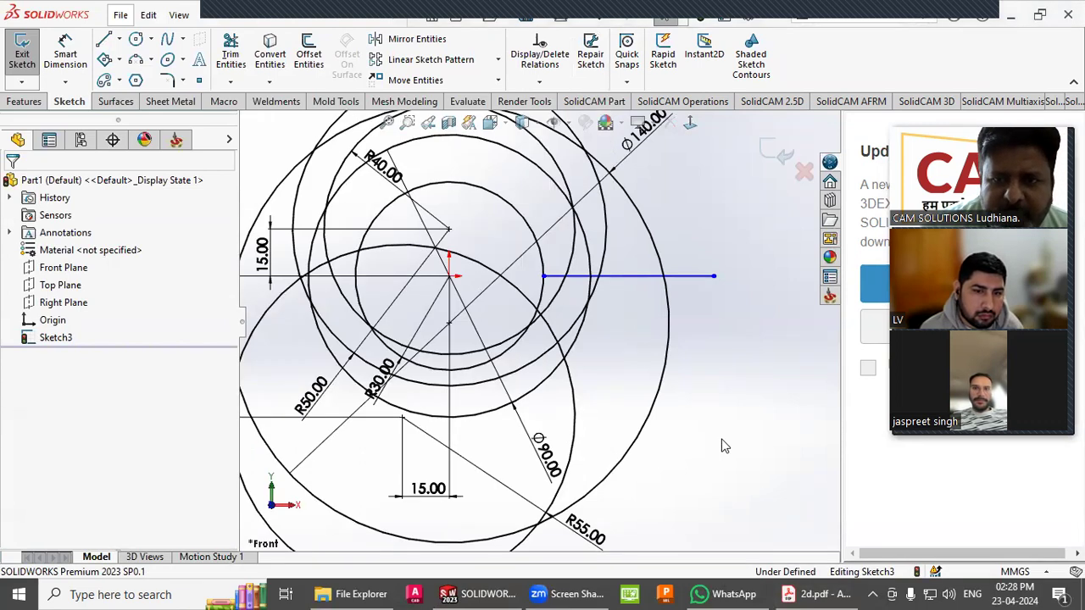
left_click(136, 39)
left_click(608, 323)
left_click(619, 334)
right_click(663, 335)
left_click(663, 335)
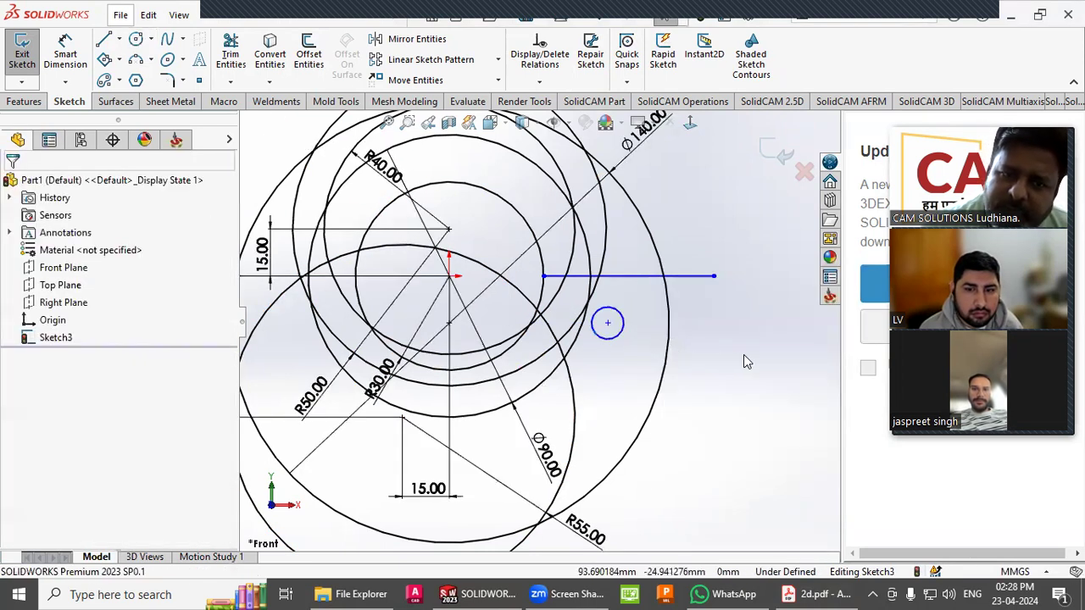
Move the small circle onto the 90 mm circle's lower right and make it tangent to the horizontal line.
left_click_drag(608, 323, 575, 337)
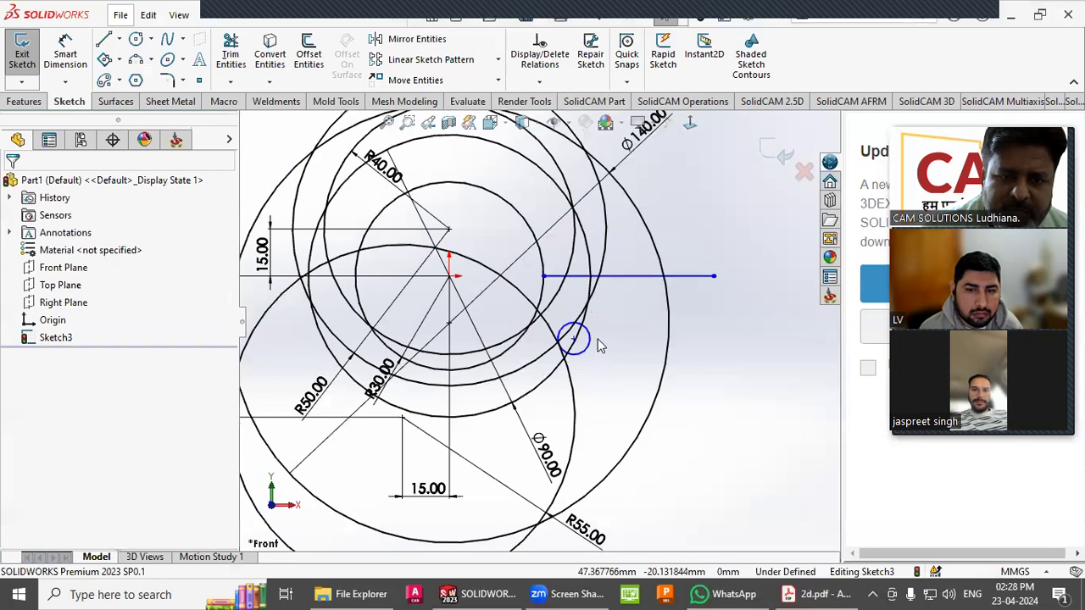
left_click(590, 343)
left_click(628, 277)
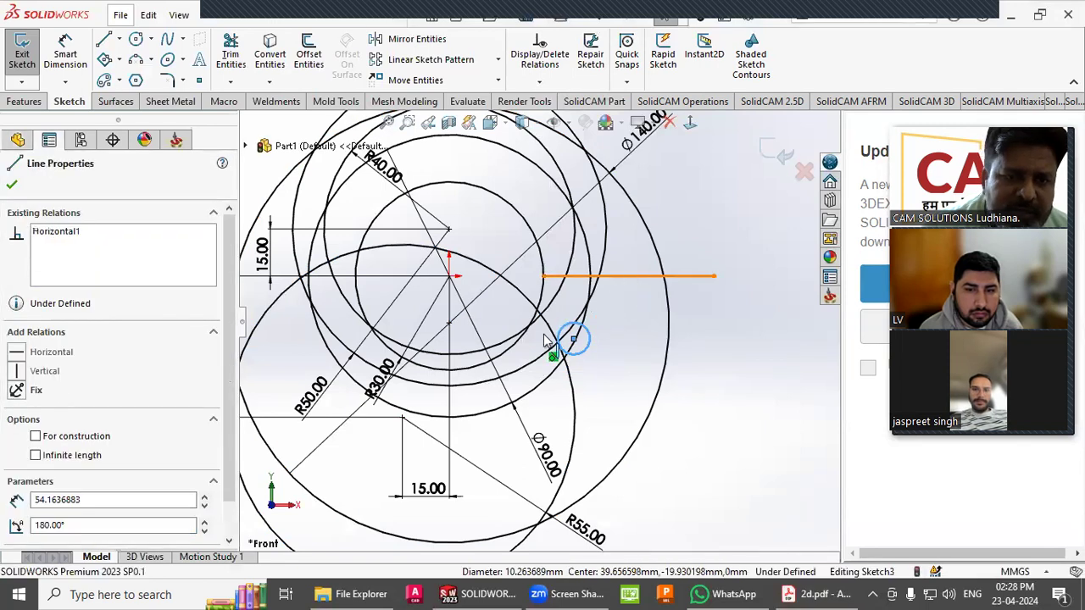
left_click(247, 410, "ctrl")
left_click(16, 441)
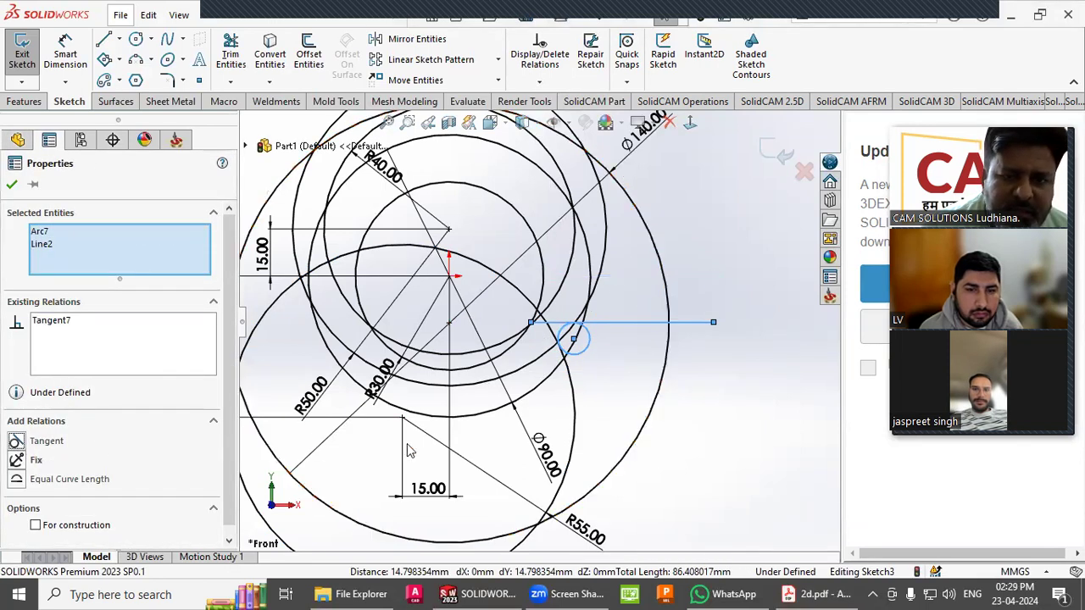
left_click(708, 414)
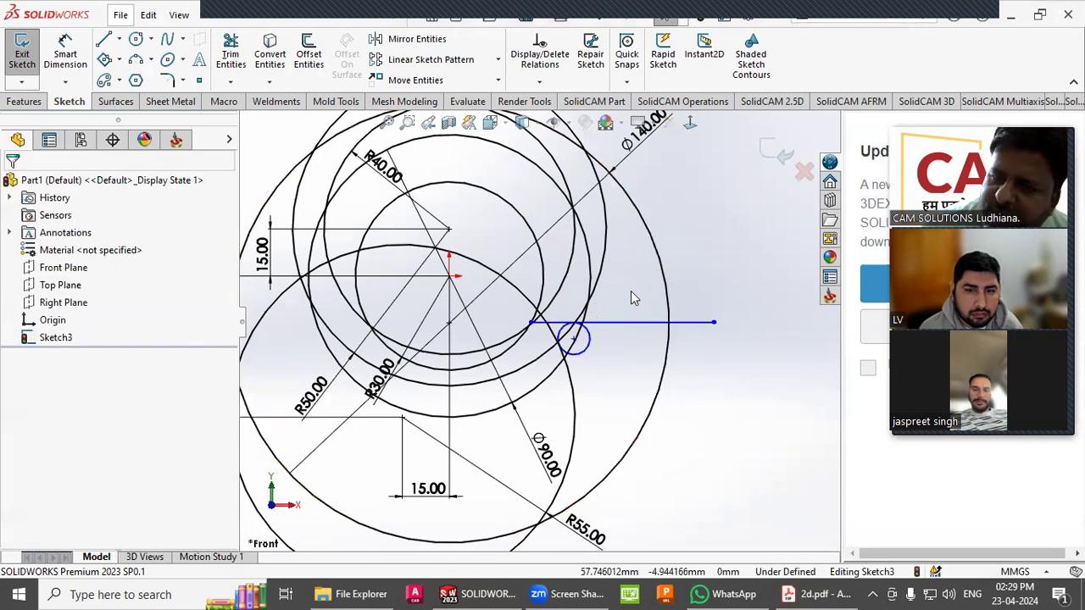
Dimension the small circle below the horizontal line with a diameter of 6 mm.
left_click(66, 42)
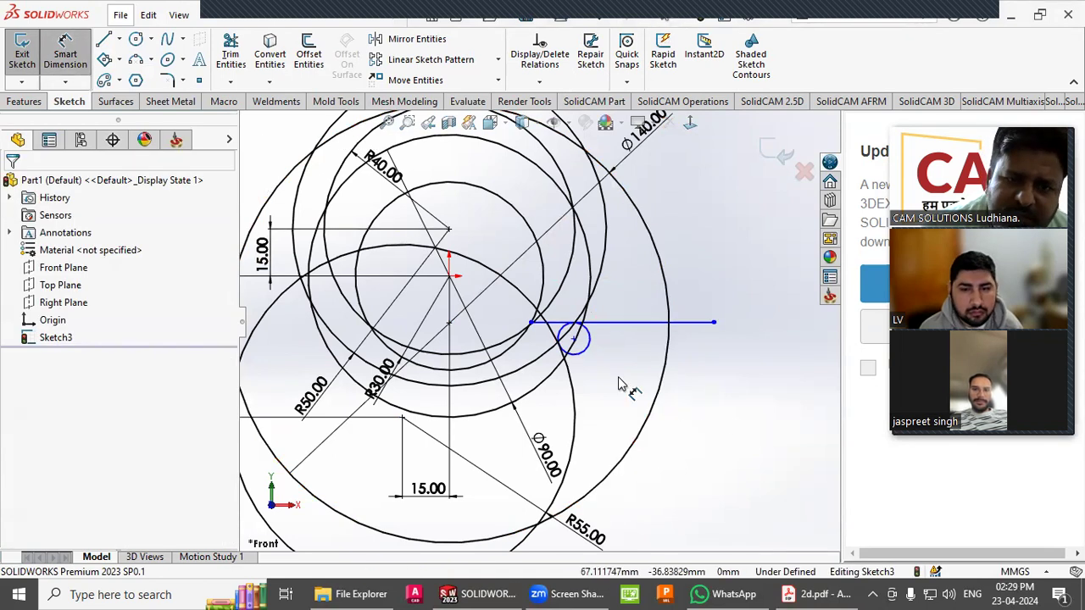
left_click(583, 349)
left_click(699, 424)
type("6")
key("Return")
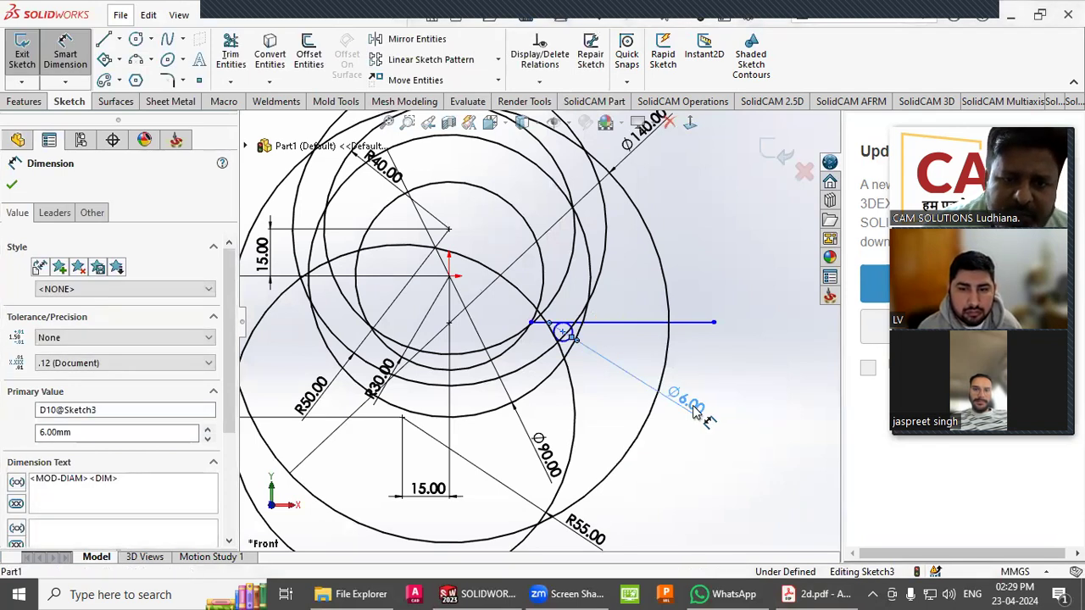
Set the small circle's diameter to 20 mm.
double_click(694, 406)
type("6")
key("Return")
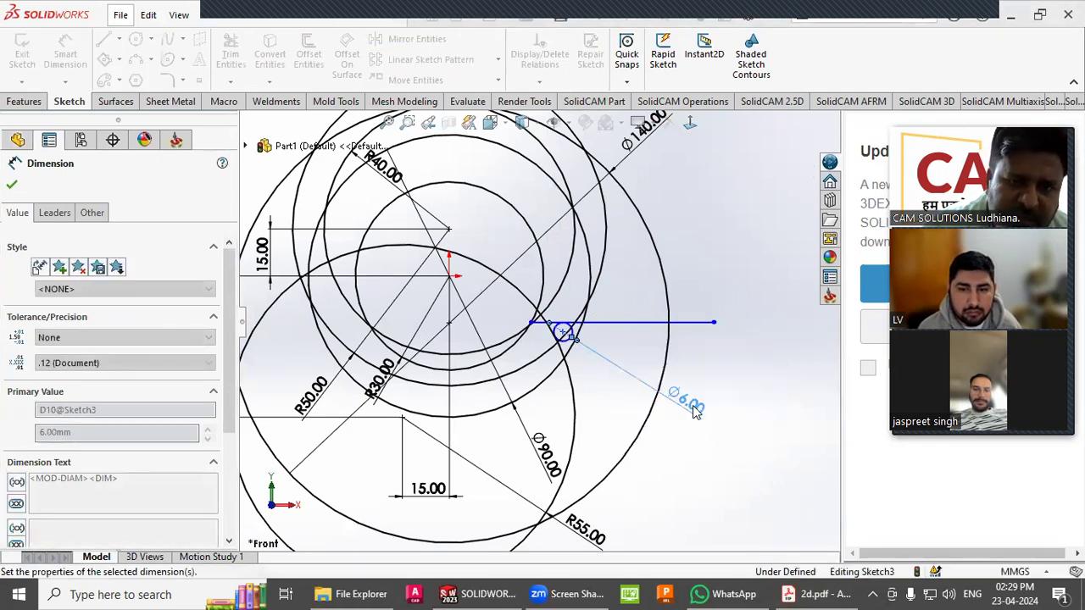
double_click(693, 406)
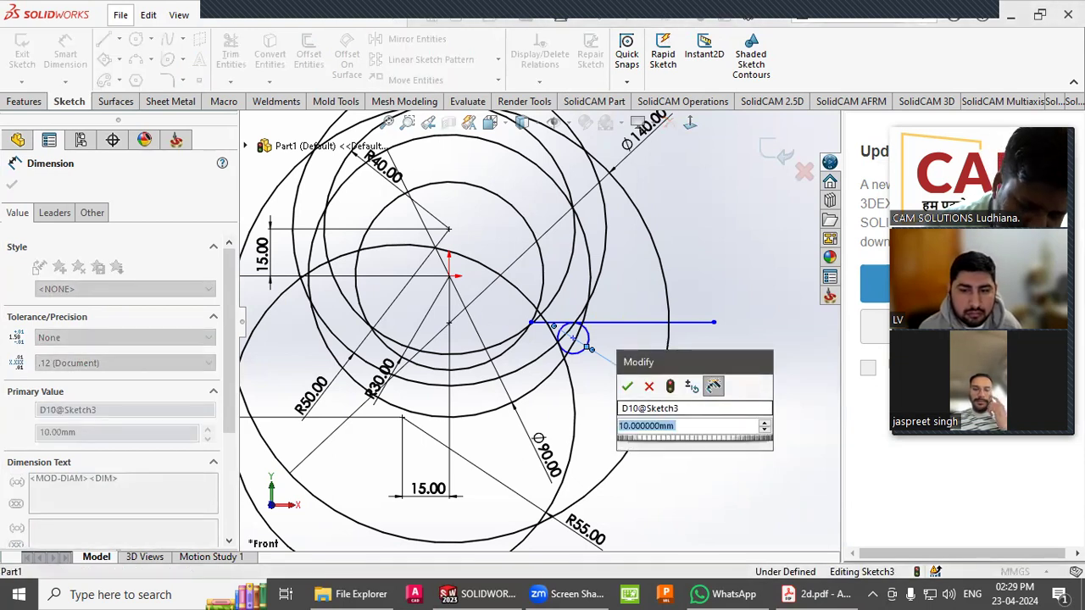
type("20")
key("Return")
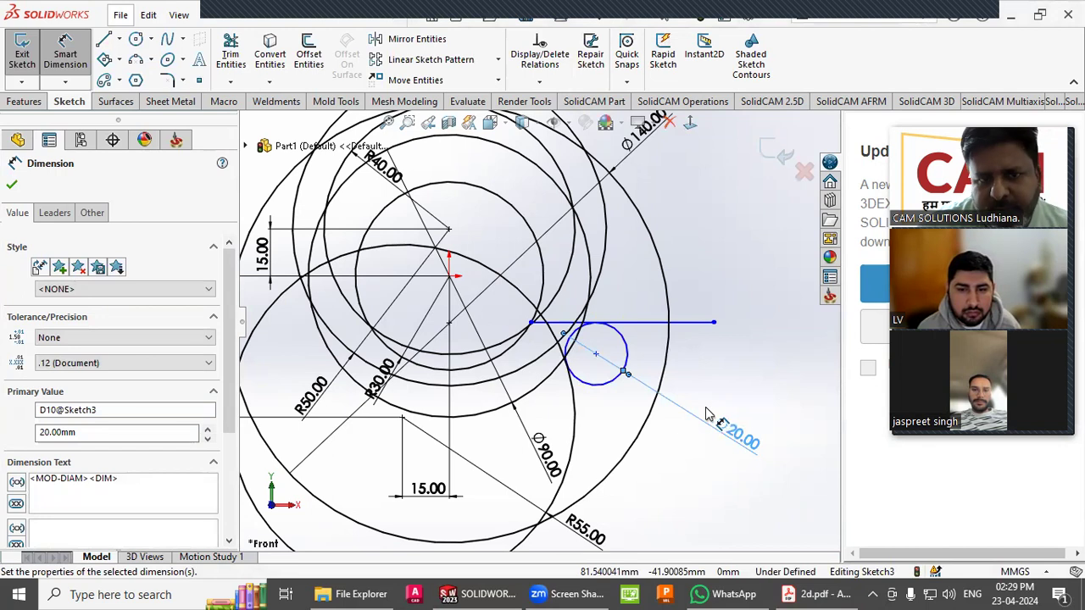
key("Escape")
key("Escape")
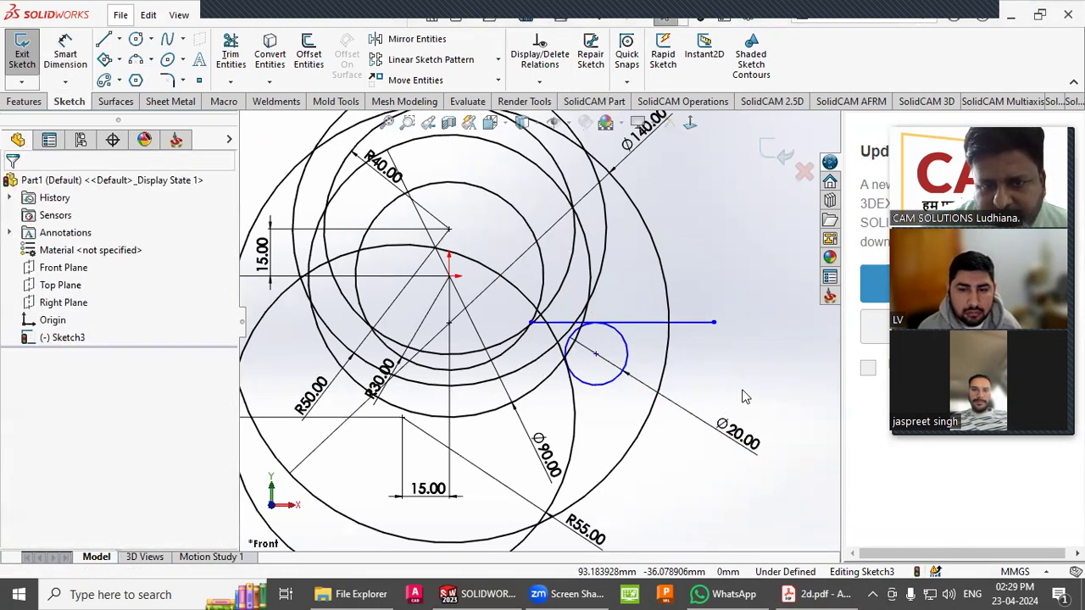
Display the 20 mm circle's diameter dimension as a radius.
left_click(702, 422)
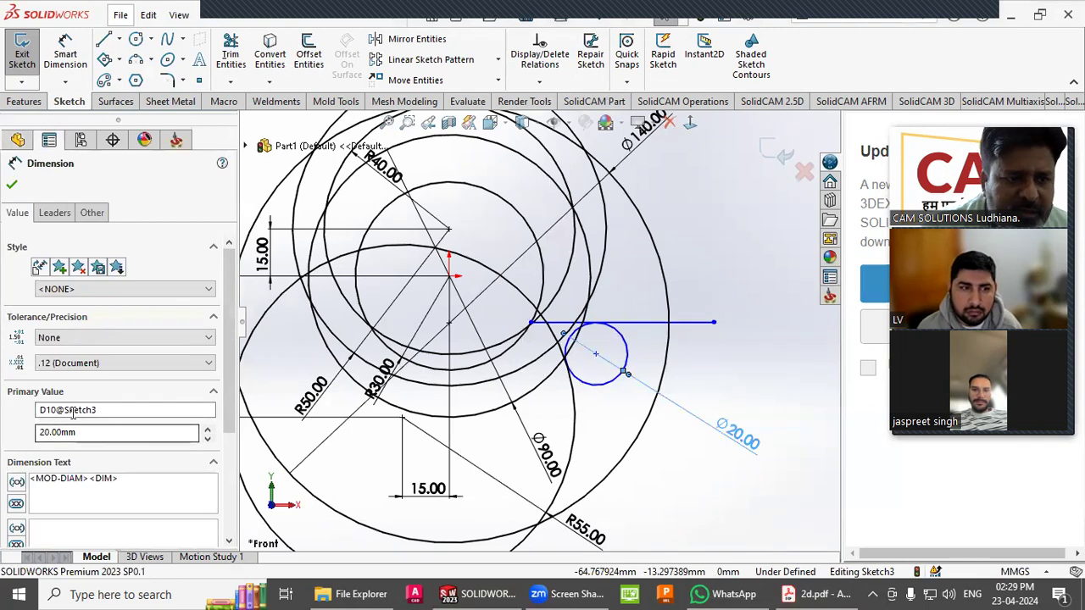
left_click(54, 213)
left_click(43, 321)
left_click(770, 383)
left_click(717, 390)
Compare the corner arc under the horizontal edge in 2d.pdf with the sketch's small circle and both ends of the line.
left_click(806, 594)
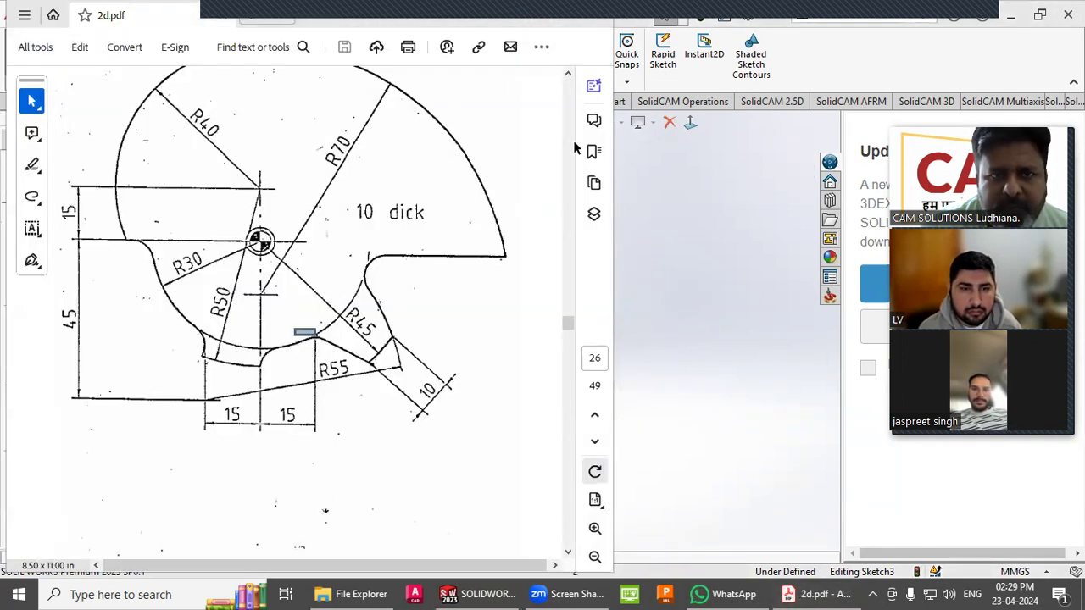
left_click(697, 345)
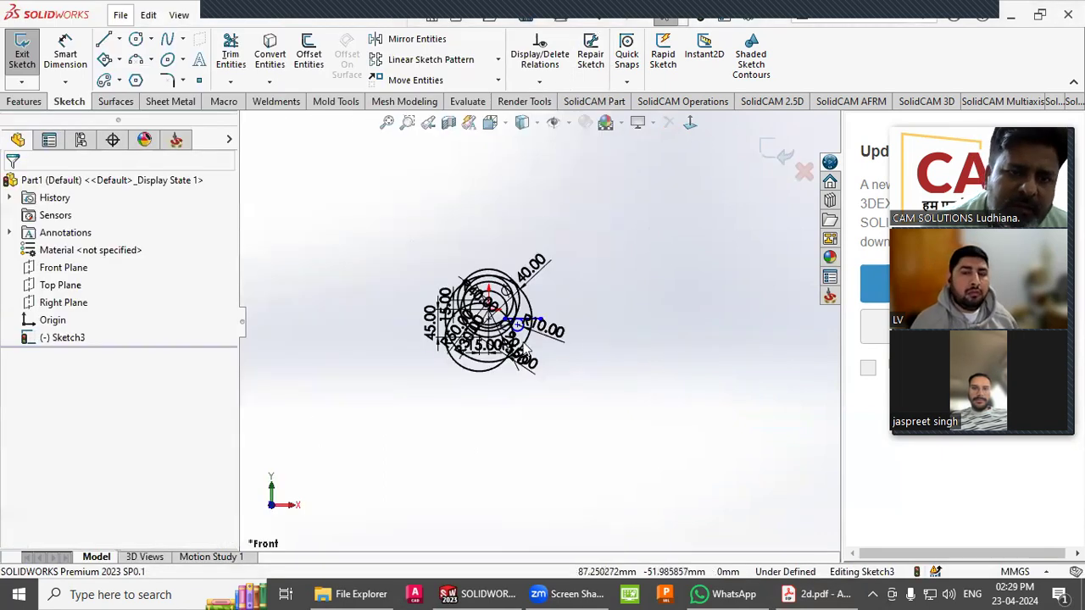
scroll(396, 321, "down", 4)
scroll(775, 364, "down", 1)
scroll(683, 351, "up", 3)
scroll(755, 356, "down", 3)
scroll(551, 325, "up", 4)
scroll(492, 311, "down", 9)
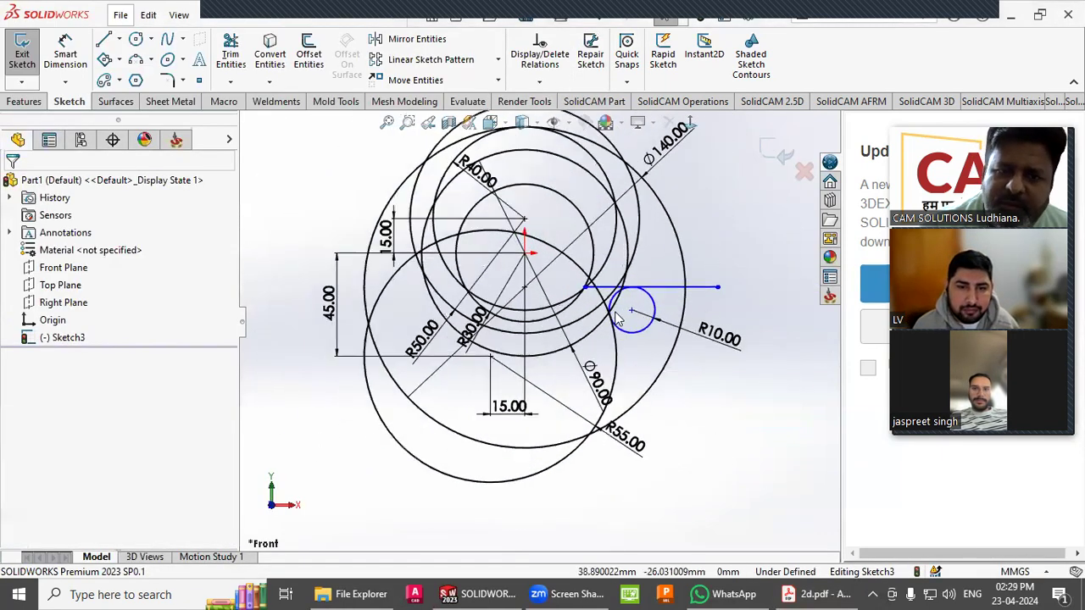
scroll(657, 310, "up", 4)
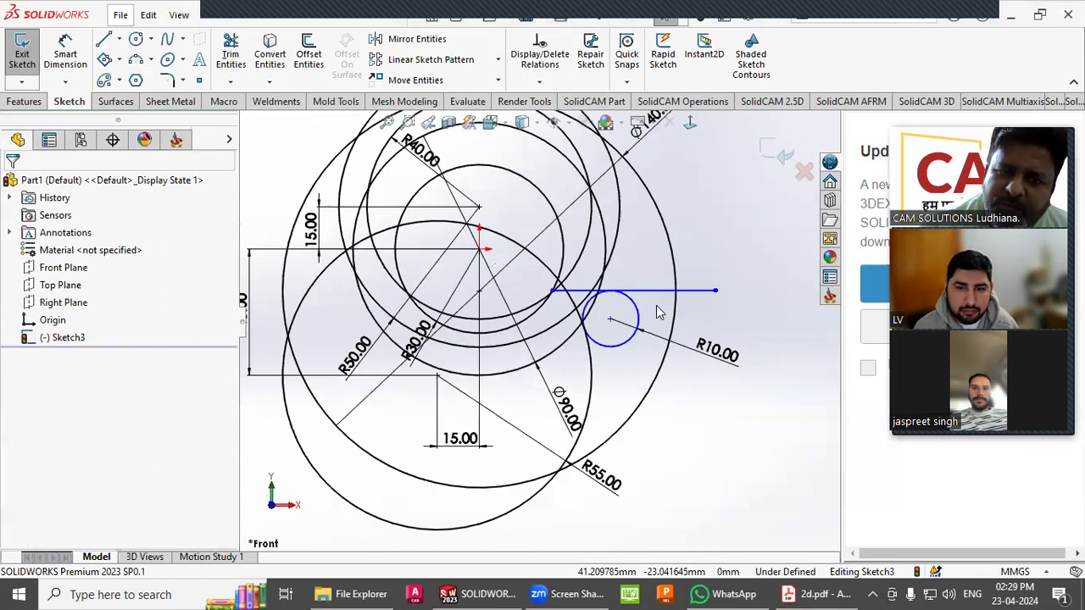
scroll(655, 320, "down", 2)
scroll(654, 322, "down", 8)
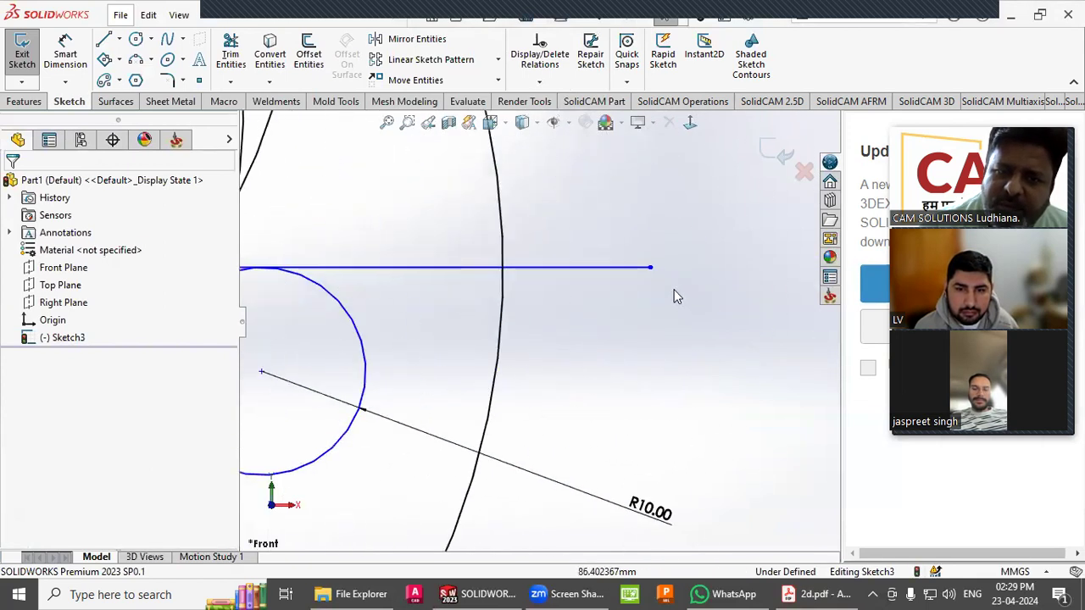
scroll(594, 260, "down", 5)
scroll(642, 352, "up", 12)
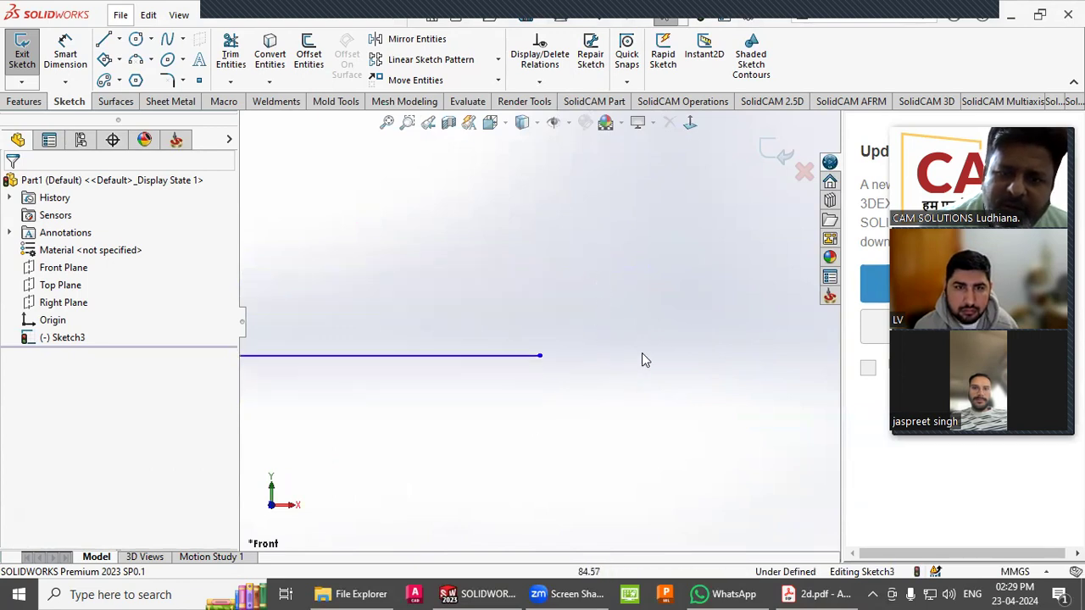
scroll(694, 339, "up", 6)
scroll(546, 276, "down", 6)
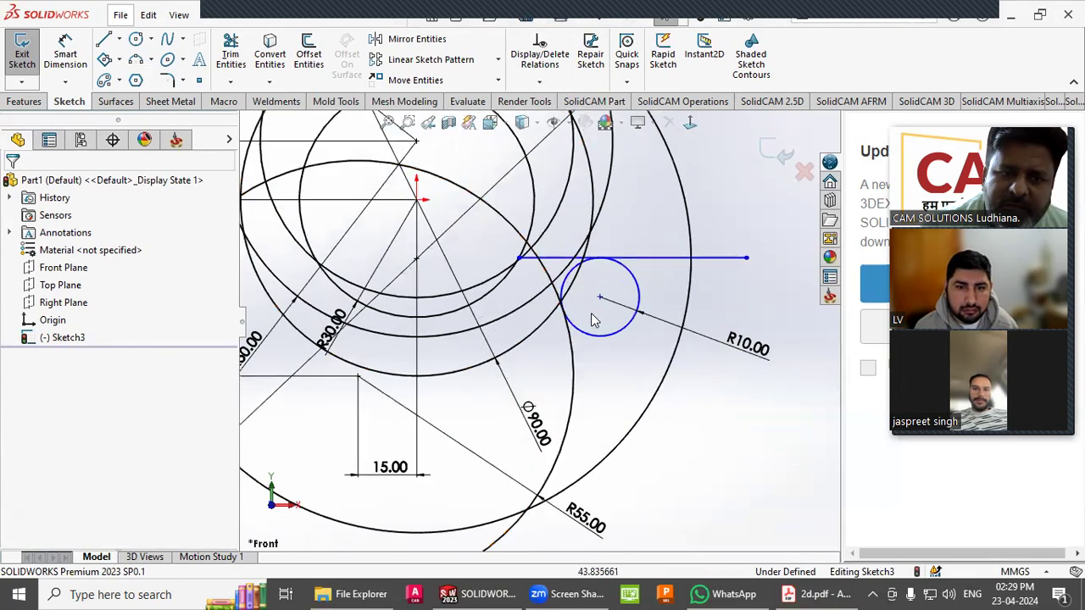
scroll(593, 315, "up", 2)
Slide the horizontal line and its R10 circle upward and make the R10 circle tangent to the R30 circle.
mouse_move(559, 299)
left_mouse_down()
mouse_move(505, 269)
mouse_move(511, 248)
mouse_move(536, 293)
mouse_move(514, 251)
mouse_move(526, 287)
mouse_move(538, 247)
left_mouse_up()
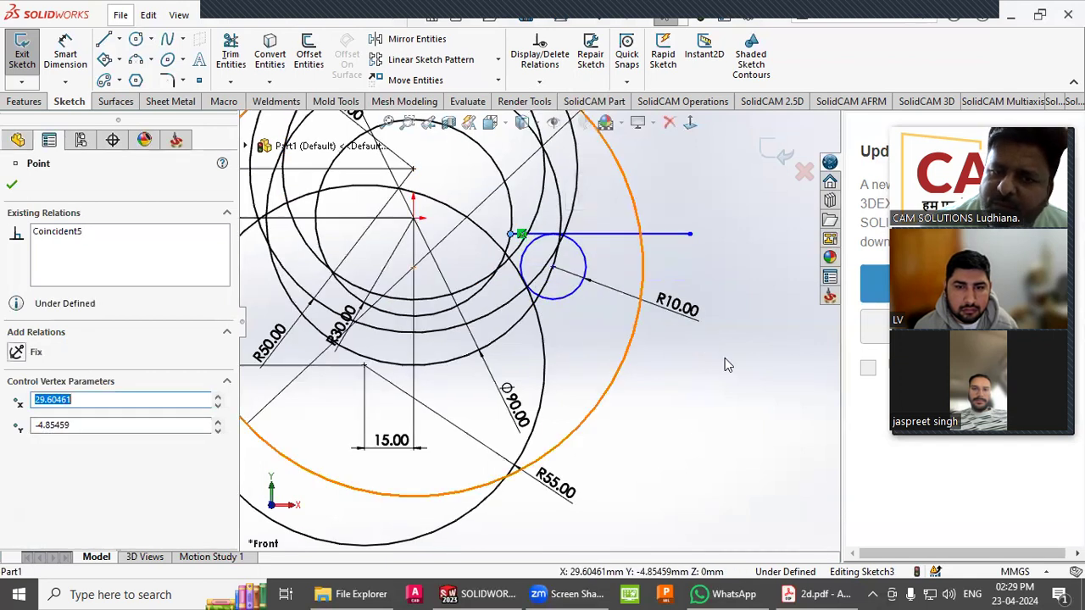
left_click(736, 385)
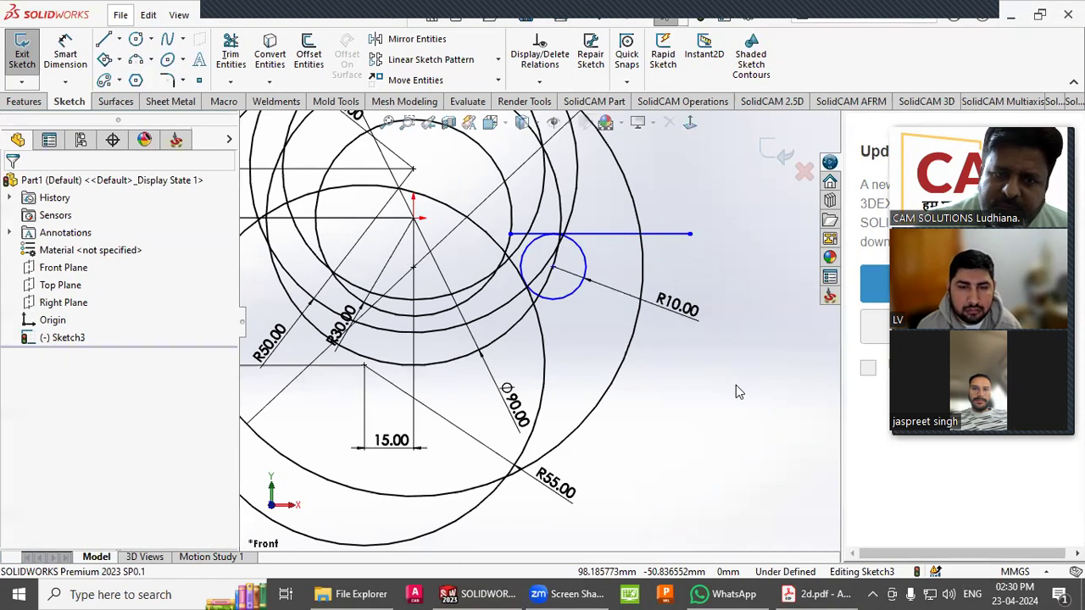
left_click(814, 593)
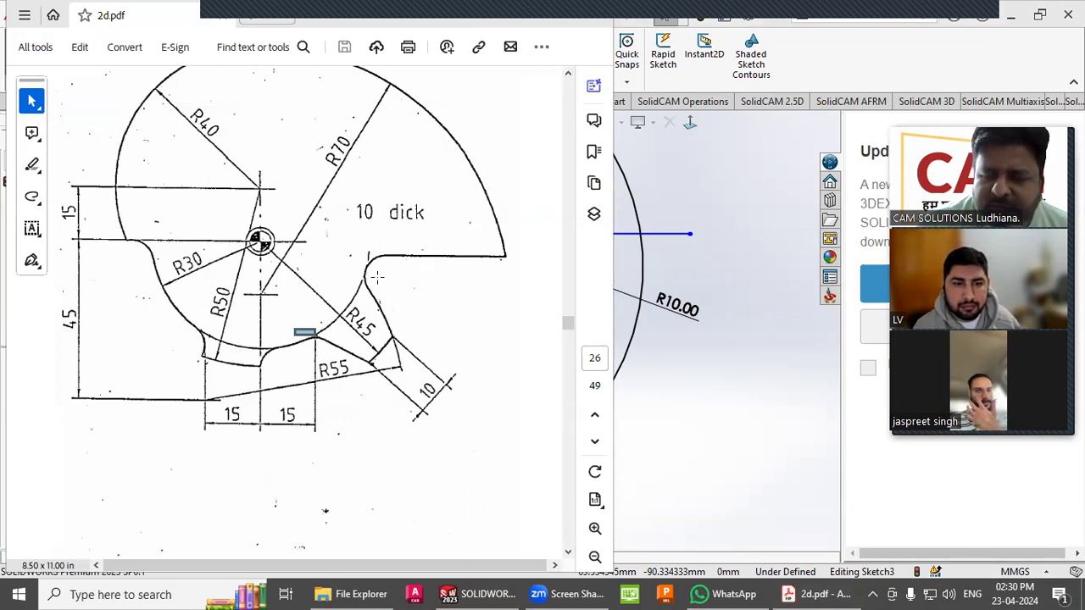
left_click(693, 354)
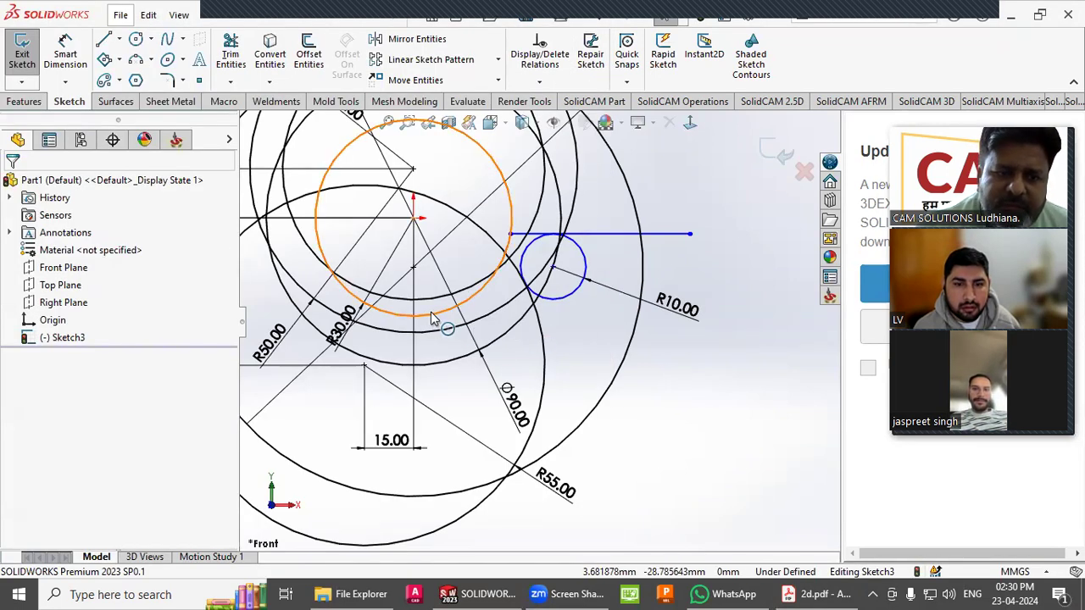
left_click(483, 291)
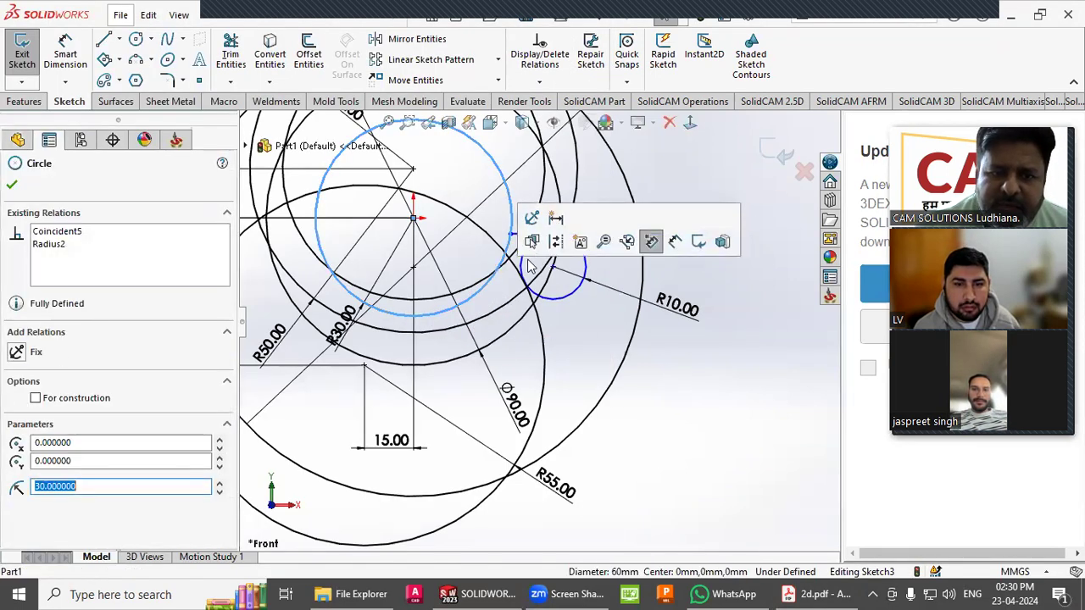
left_click(522, 266, "ctrl")
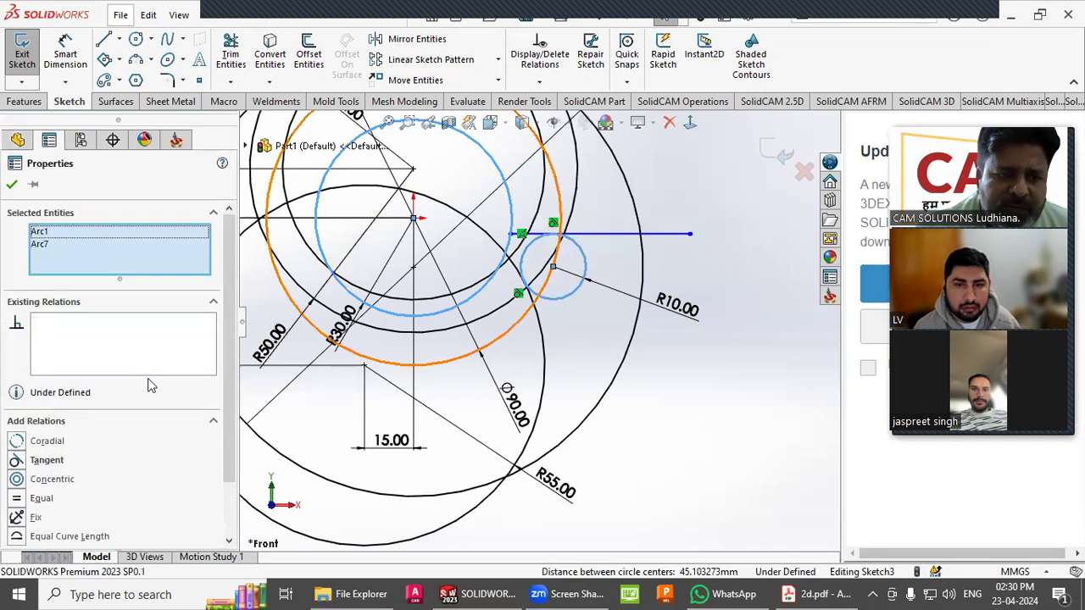
left_click(38, 460)
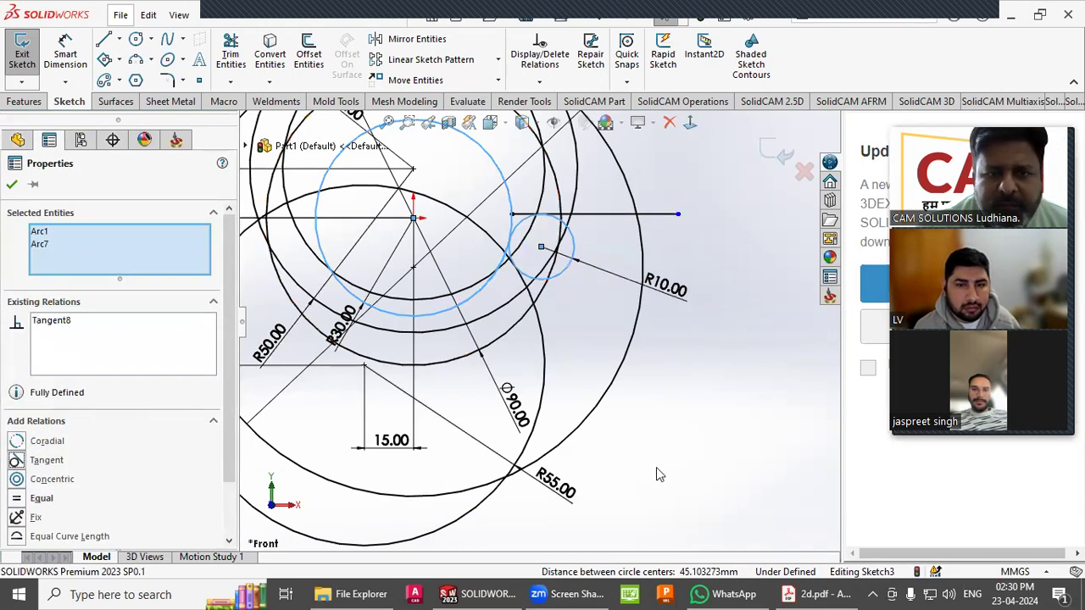
left_click(694, 475)
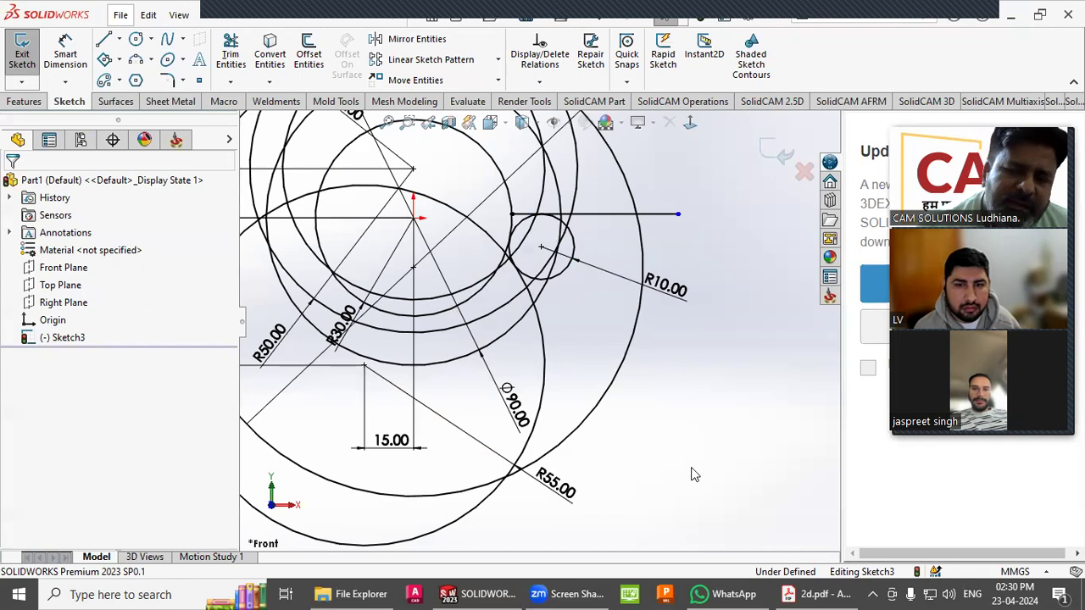
key("z")
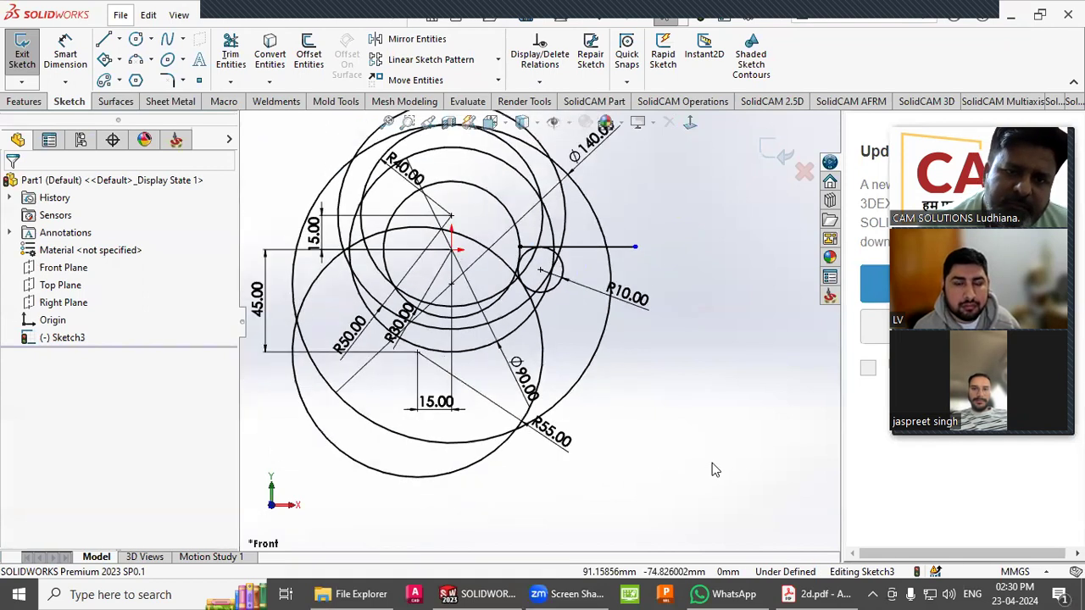
Check the horizontal edge's outer end in 2d.pdf and make the line's outer endpoint coincident with the 140 mm circle.
left_click(814, 595)
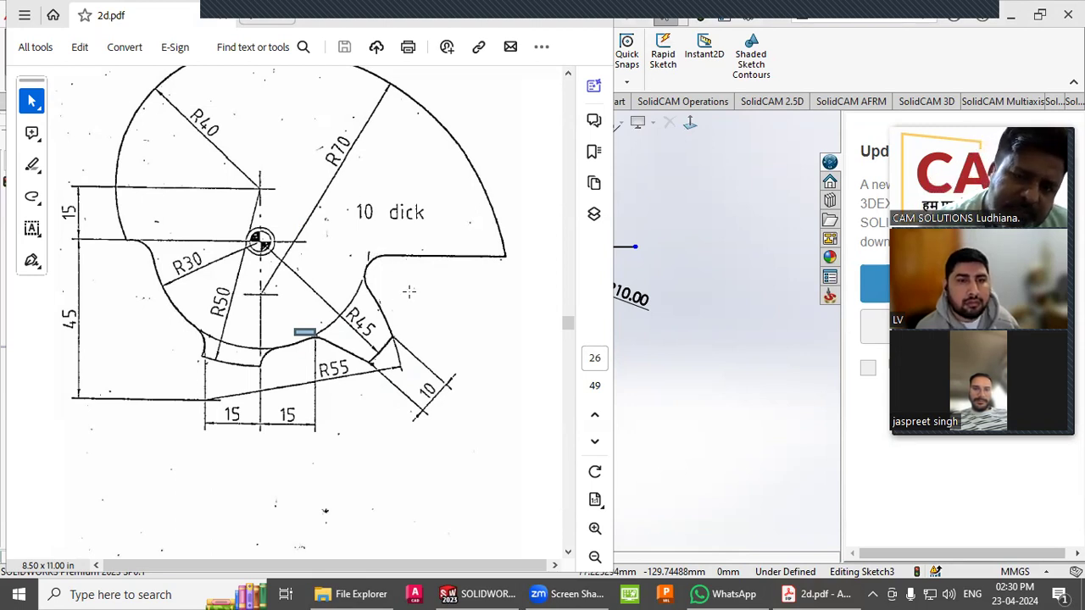
left_click(696, 318)
scroll(644, 318, "down", 2)
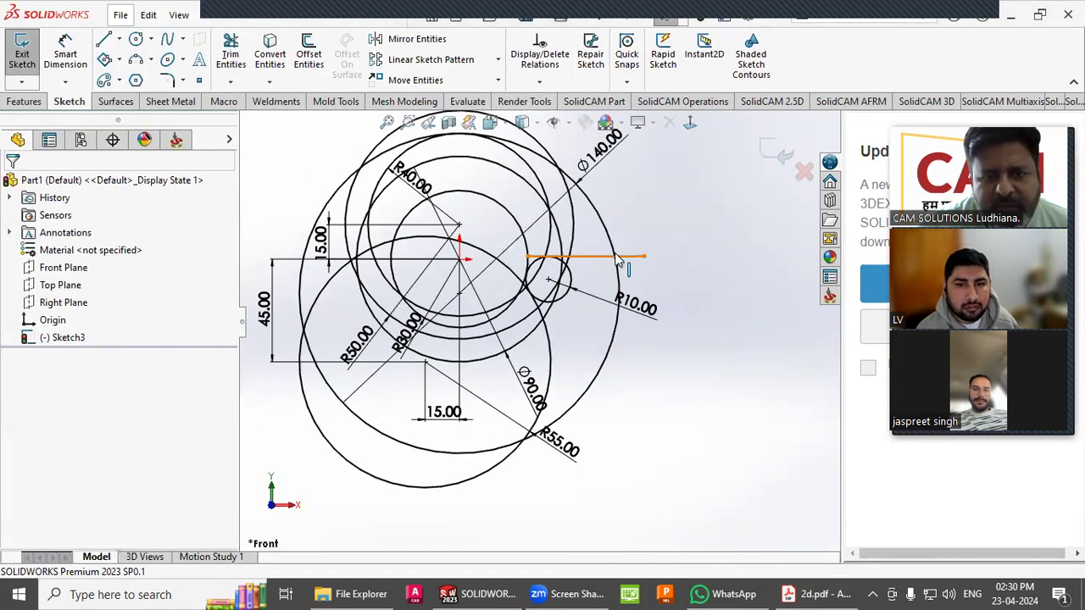
key("alt+Tab")
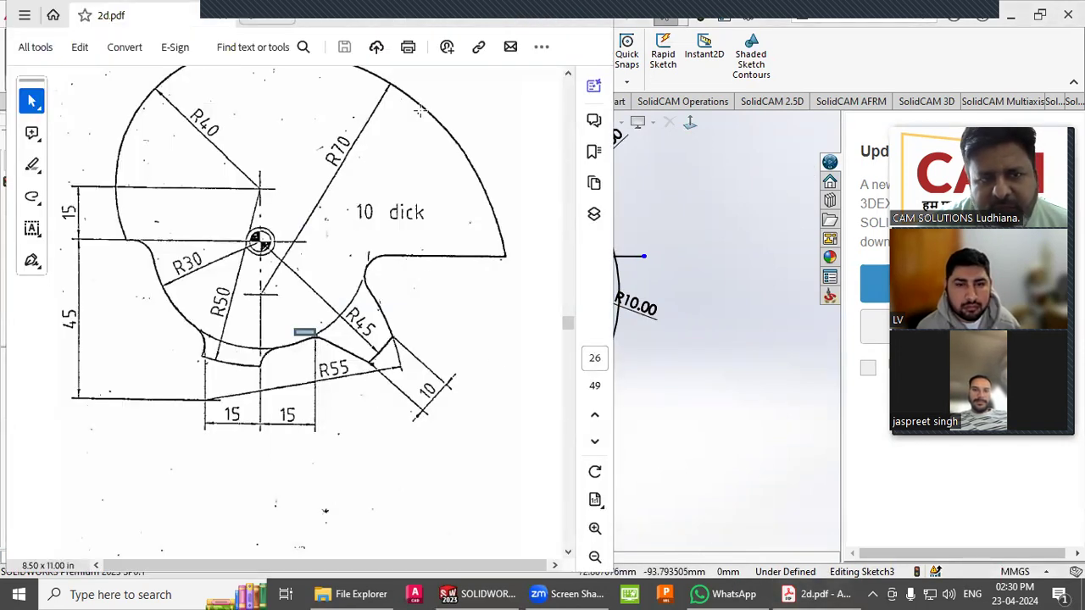
left_click(678, 304)
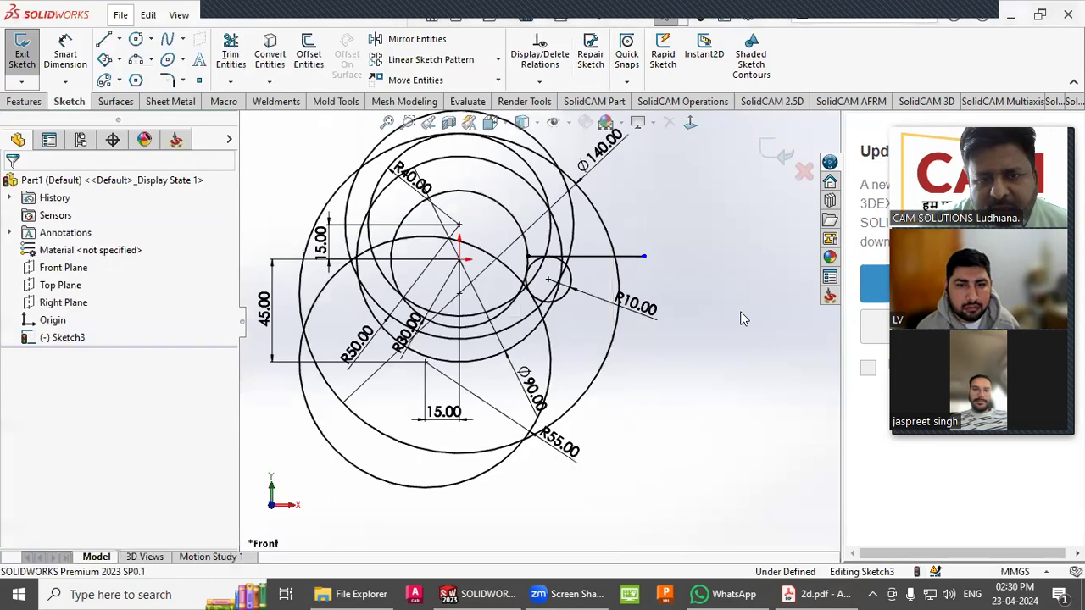
left_click(643, 256)
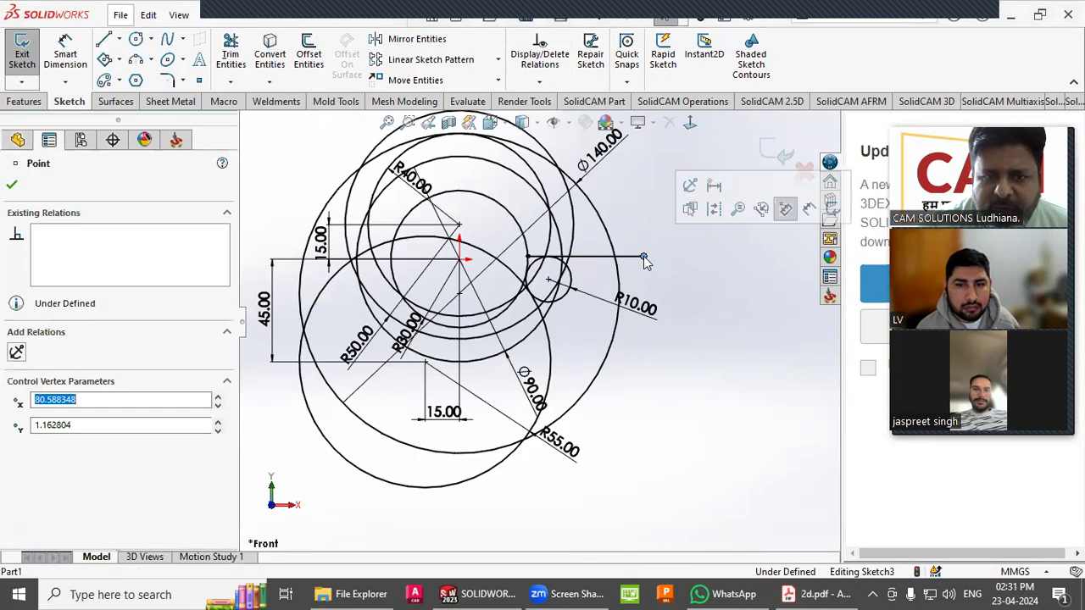
left_click(618, 294, "ctrl")
left_click(17, 462)
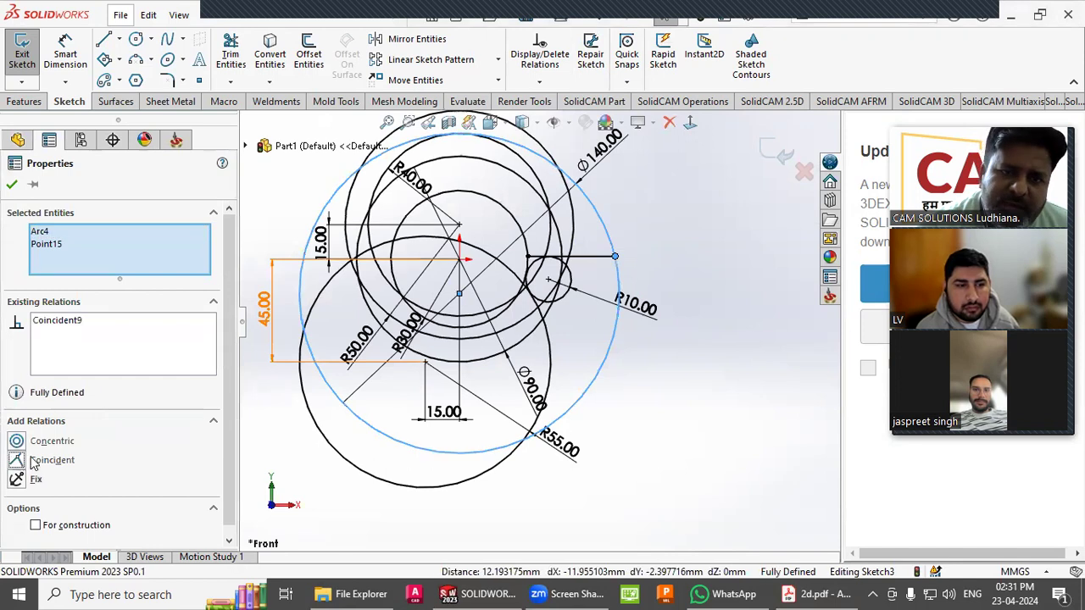
left_click(644, 442)
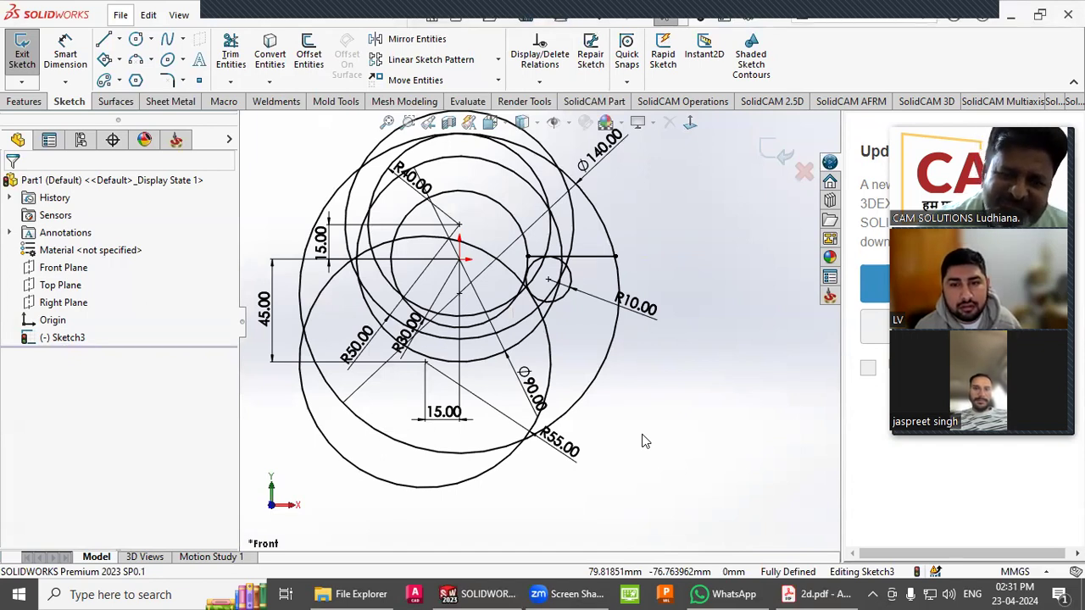
key("ctrl+z")
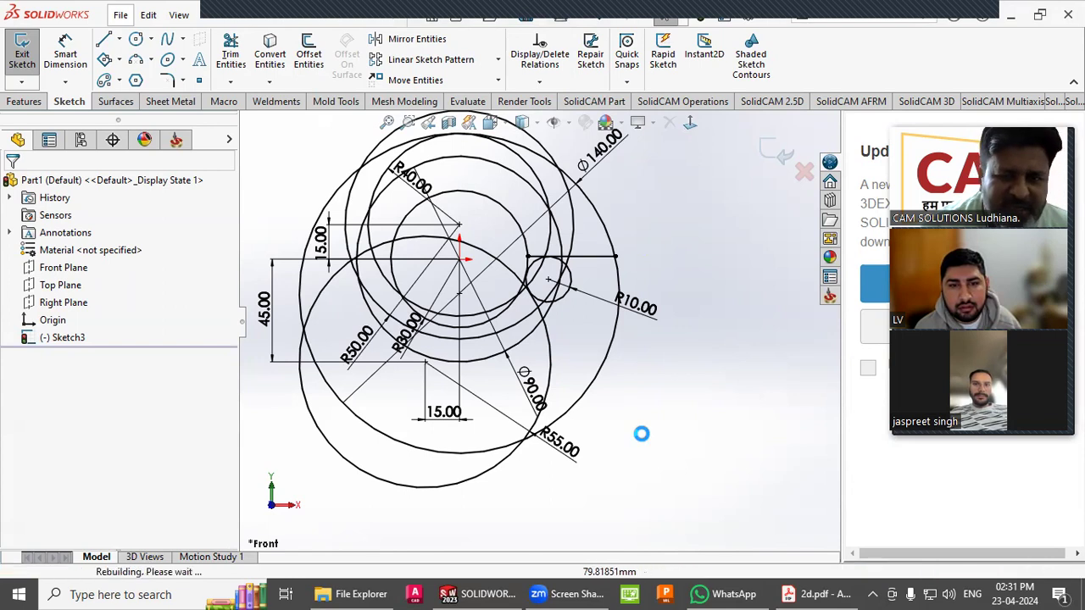
Trim off the part of the horizontal line that extends beyond the 140 mm circle.
key("Escape")
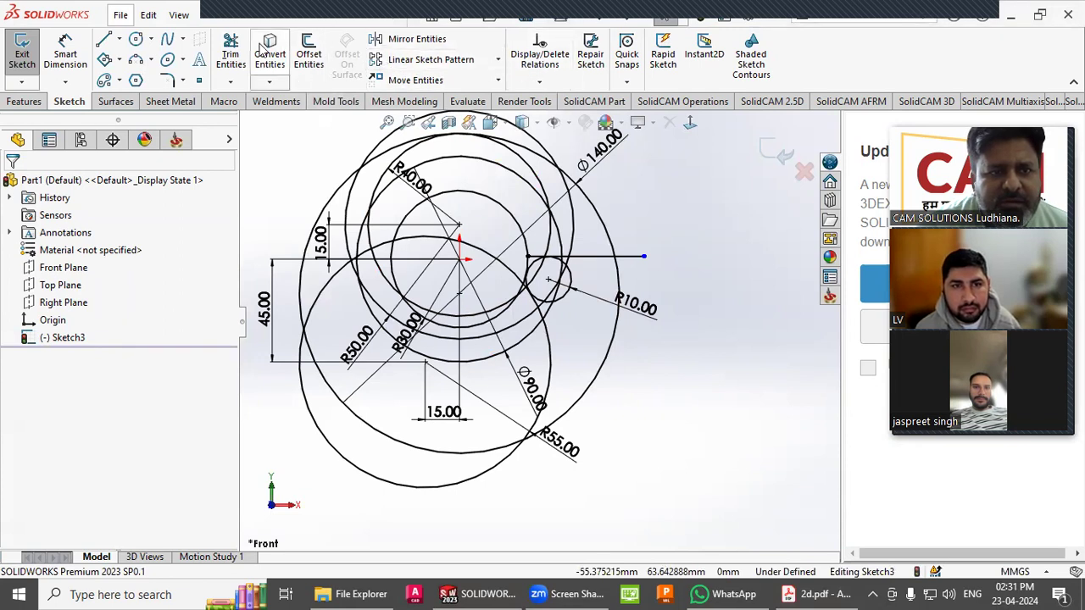
left_click(231, 53)
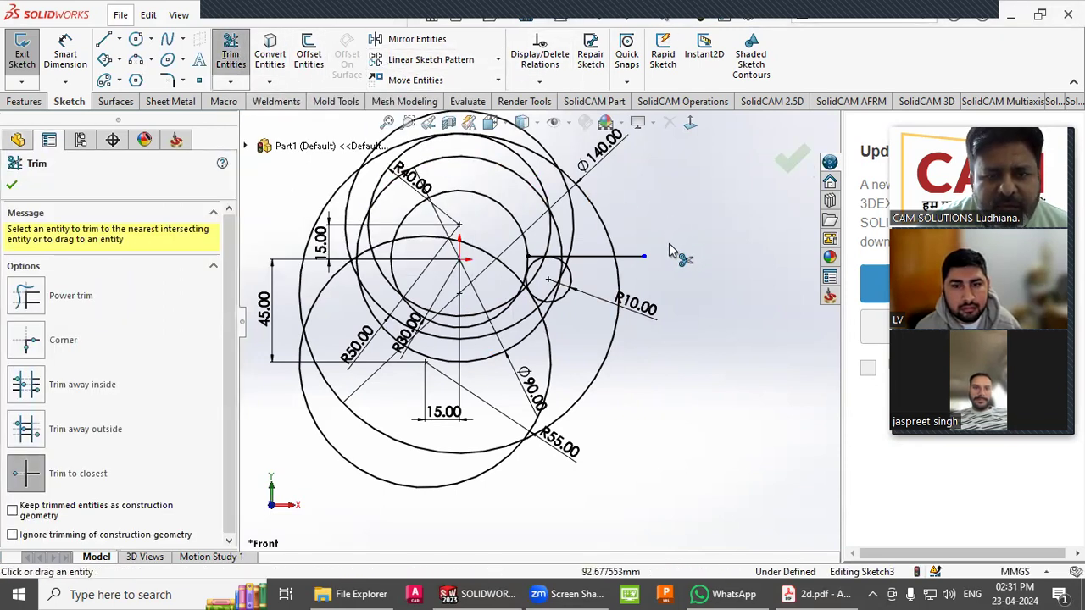
left_click(632, 256)
key("Escape")
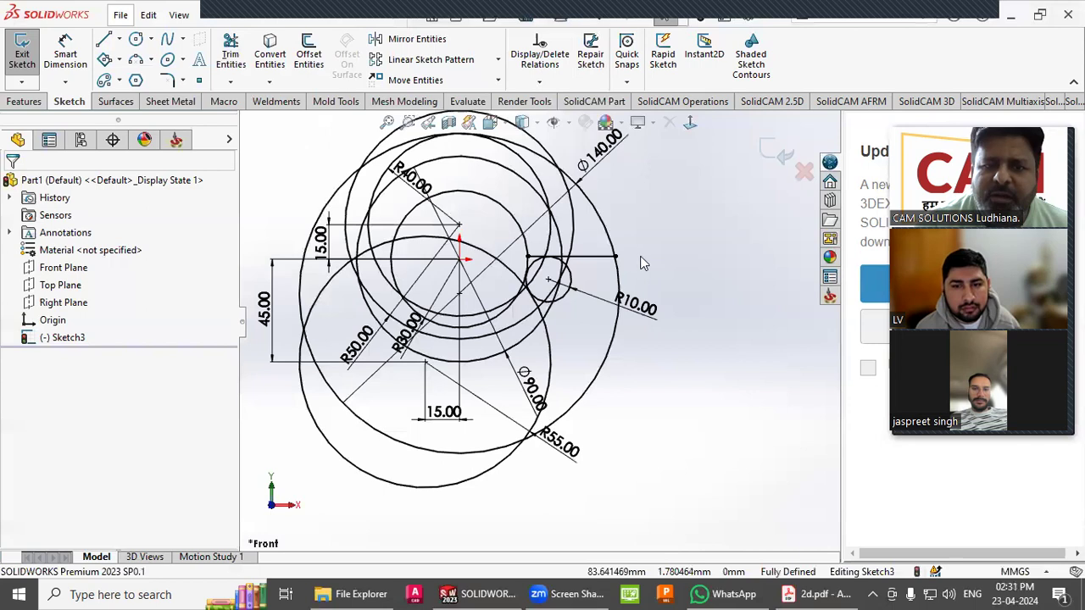
left_click(626, 257)
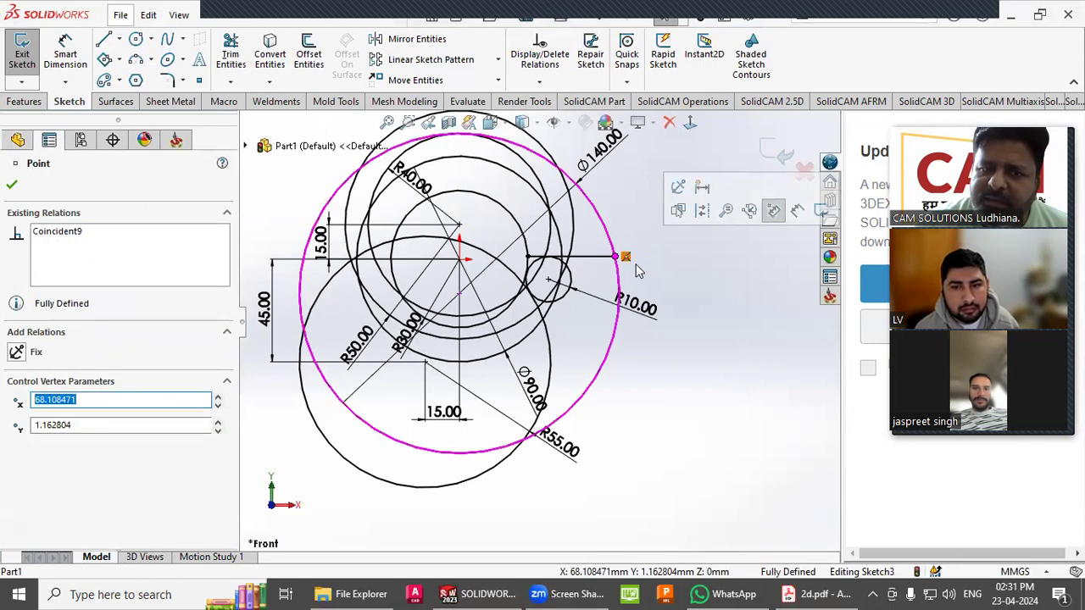
left_click(672, 287)
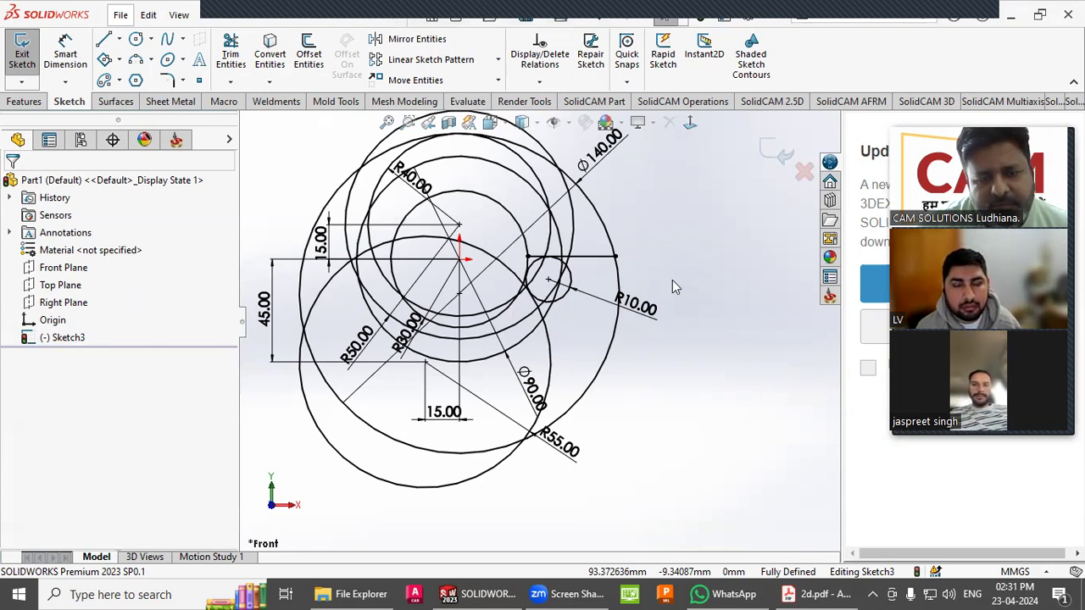
Examine the tooth under the horizontal edge in 2d.pdf, including its R45, R55, 15 and 10 dimensions.
scroll(641, 283, "up", 2)
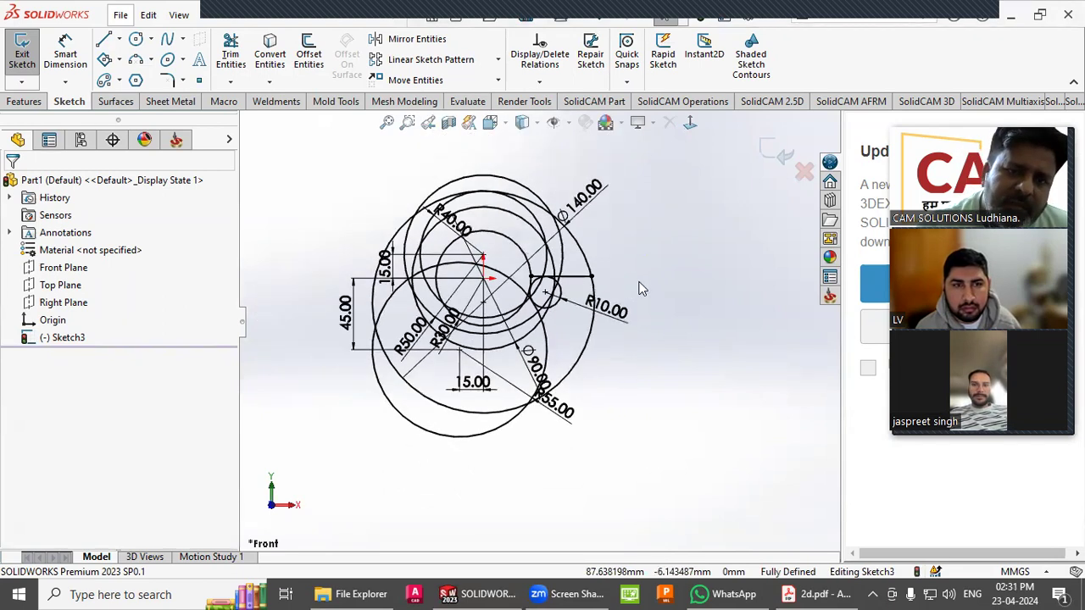
scroll(397, 313, "down", 2)
left_click(821, 593)
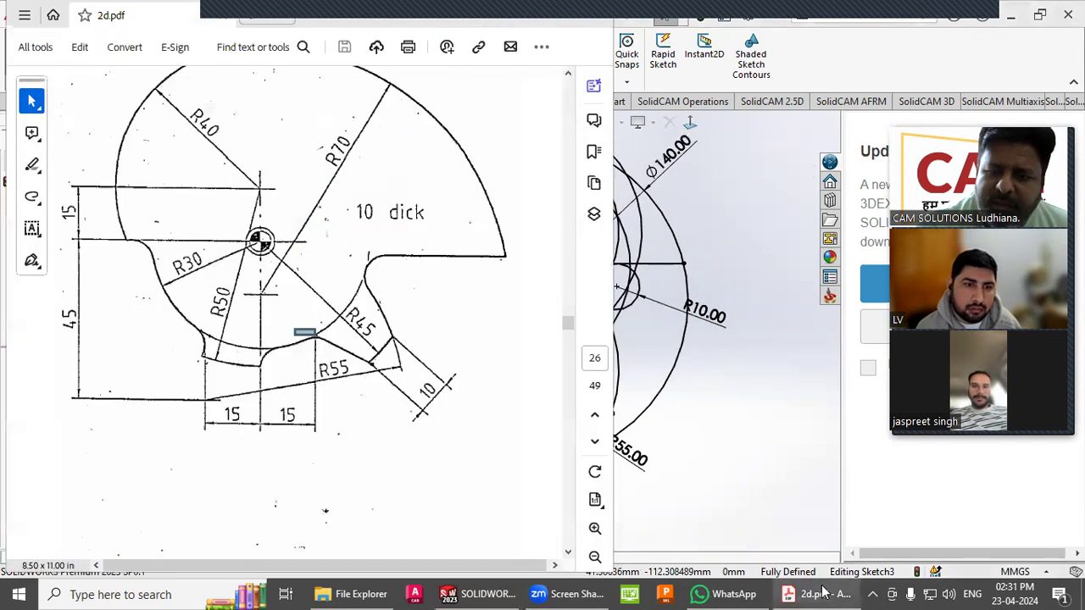
scroll(423, 455, "up", 1)
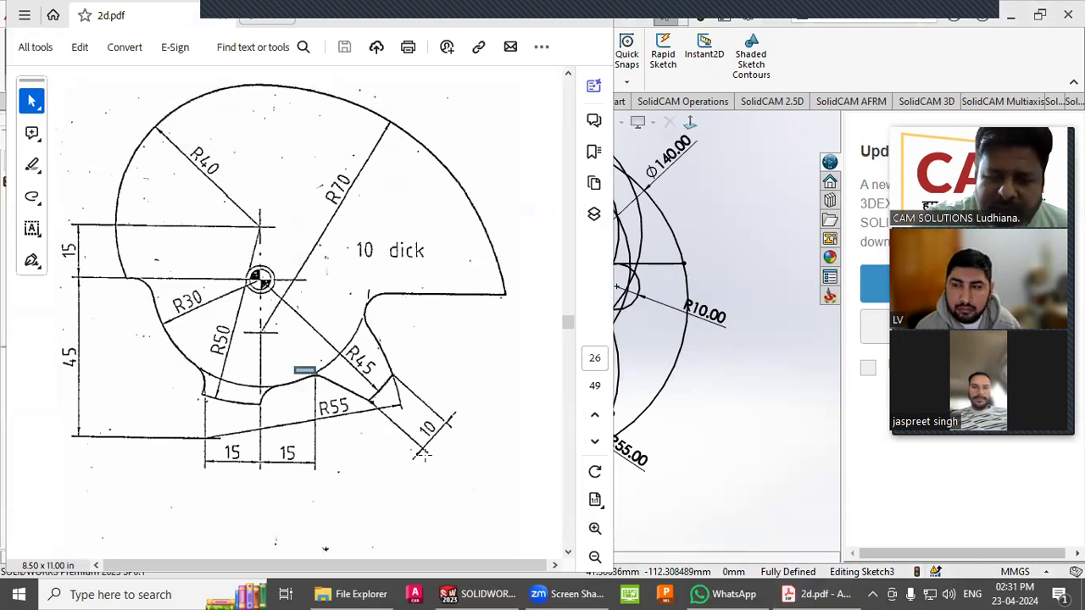
left_click(691, 457)
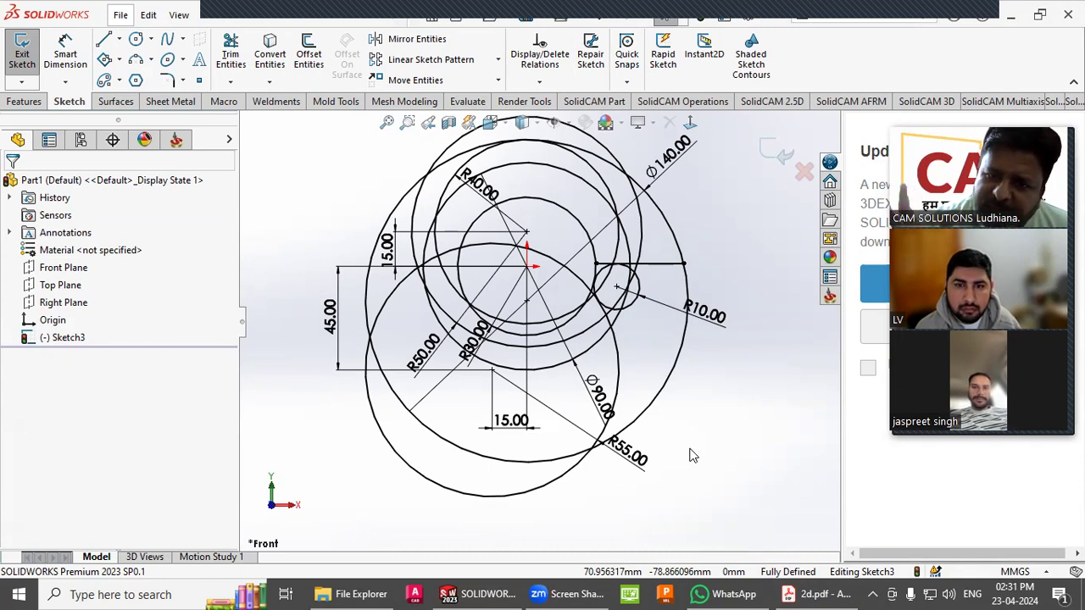
left_click(814, 594)
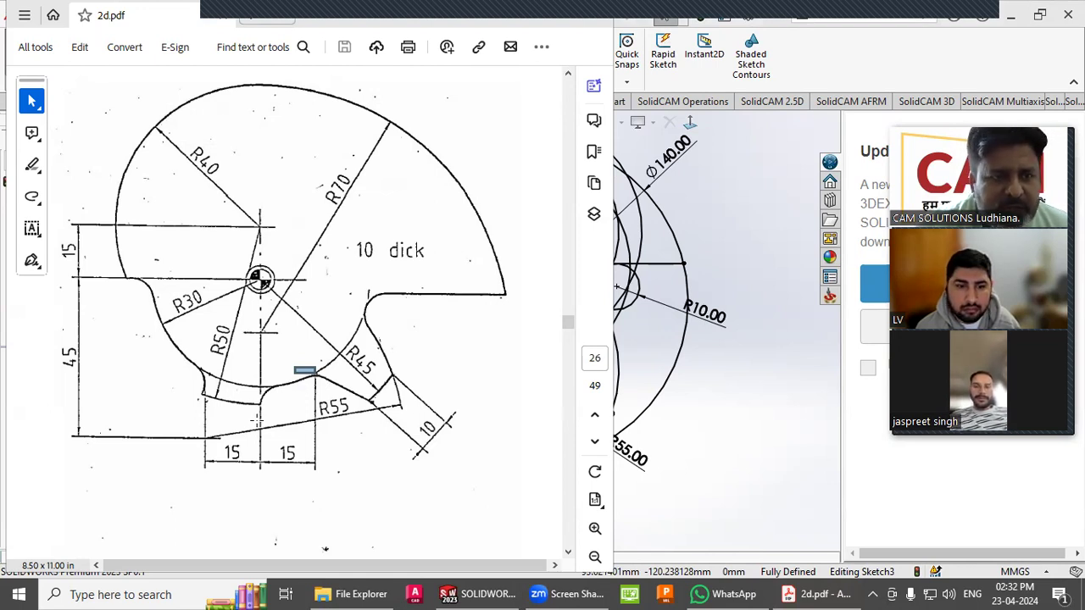
left_click(127, 350)
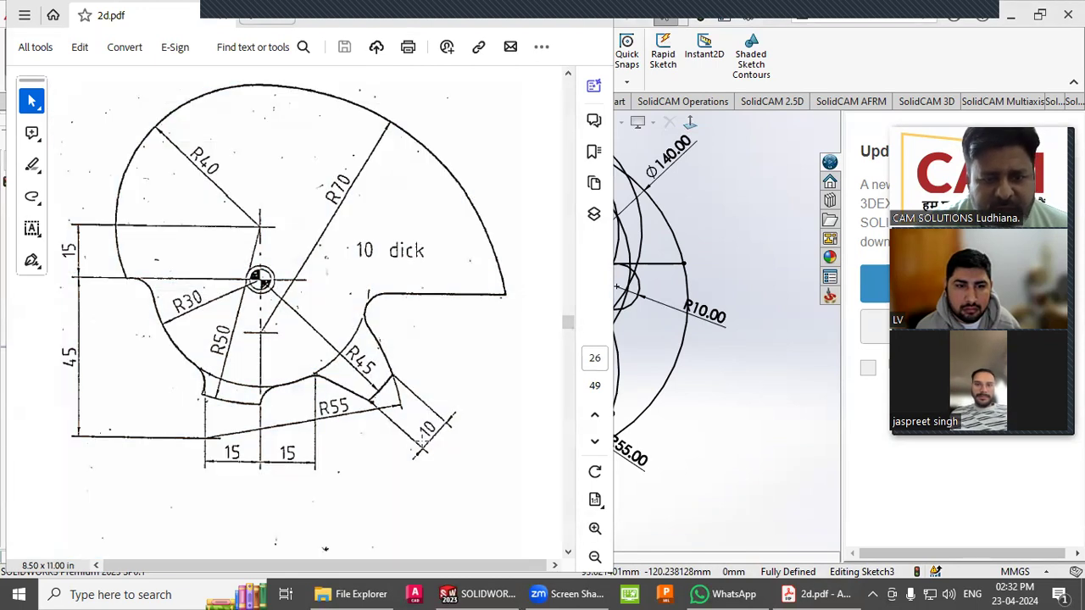
left_click_drag(421, 416, 449, 449)
left_click(392, 422)
left_click(369, 434)
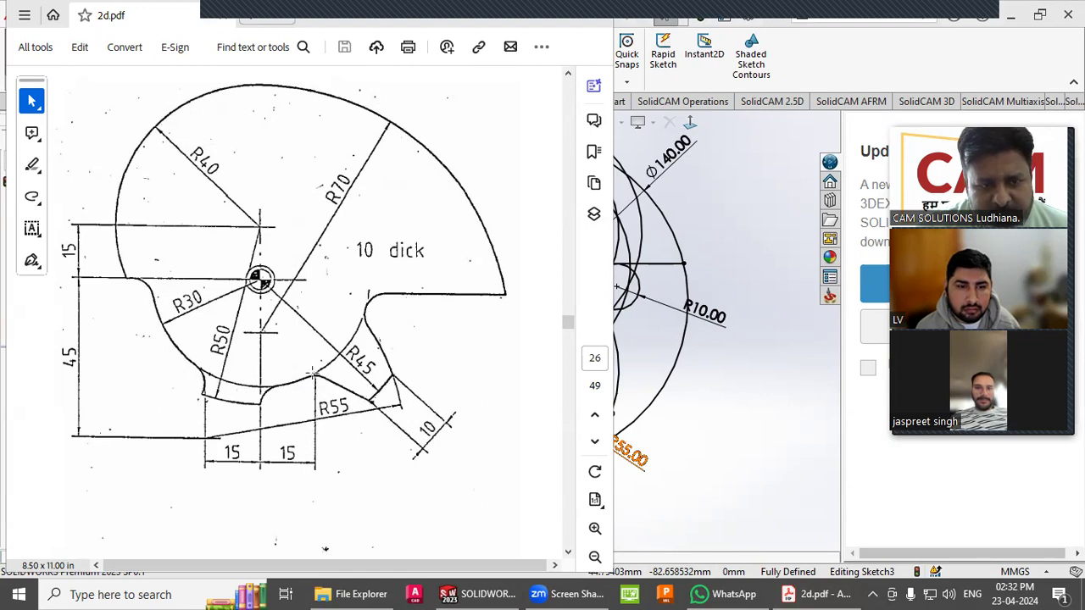
scroll(358, 405, "up", 2, "ctrl")
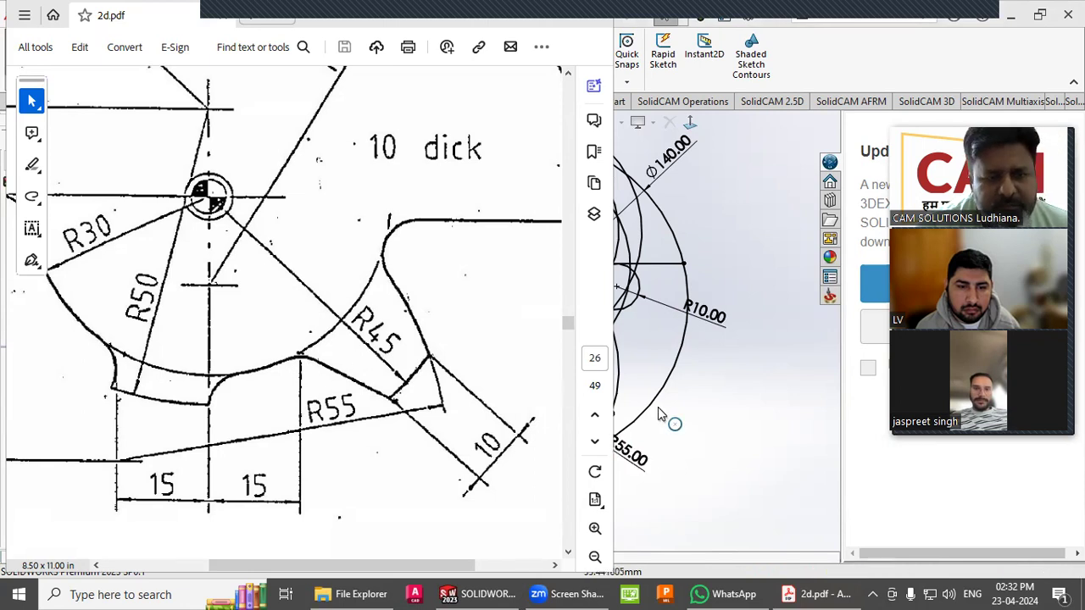
left_click(695, 416)
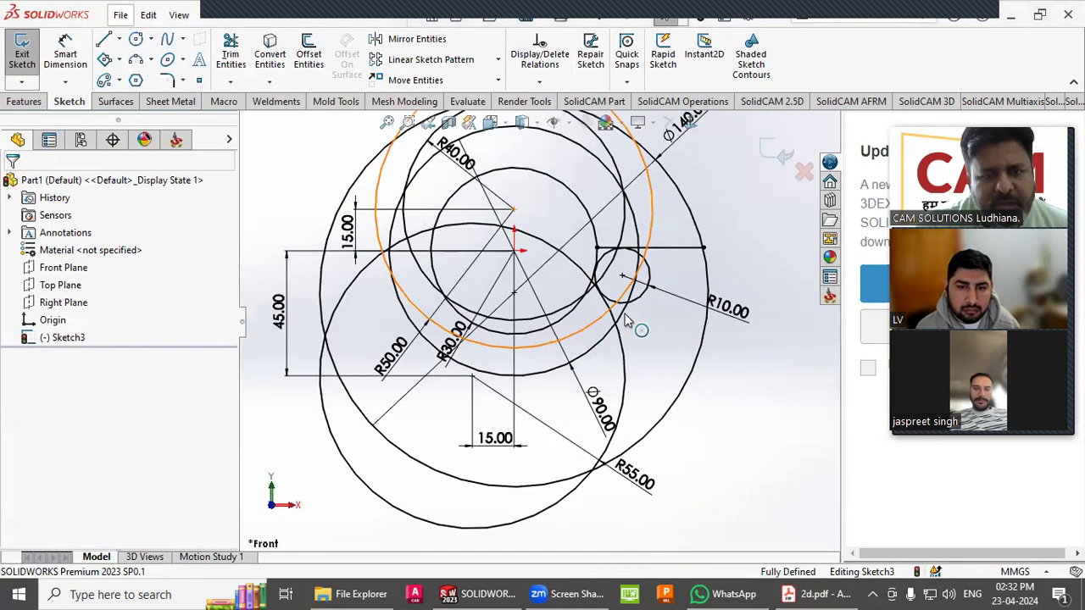
Display the 90 mm circle's diameter dimension as a radius and reposition its text beside the R55 circle.
scroll(641, 308, "down", 2)
scroll(542, 333, "up", 1)
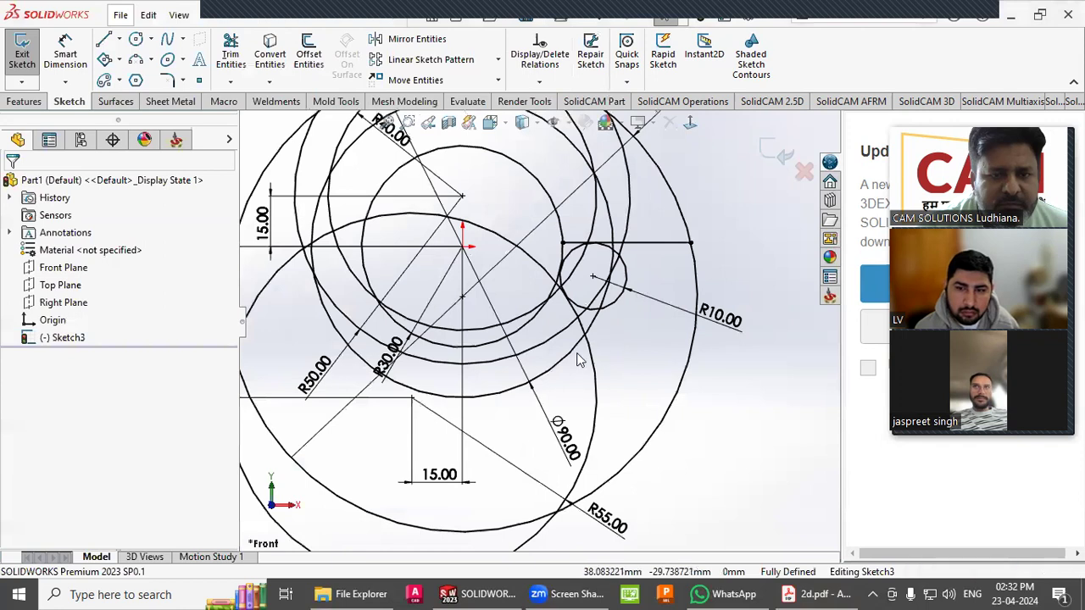
left_click(560, 436)
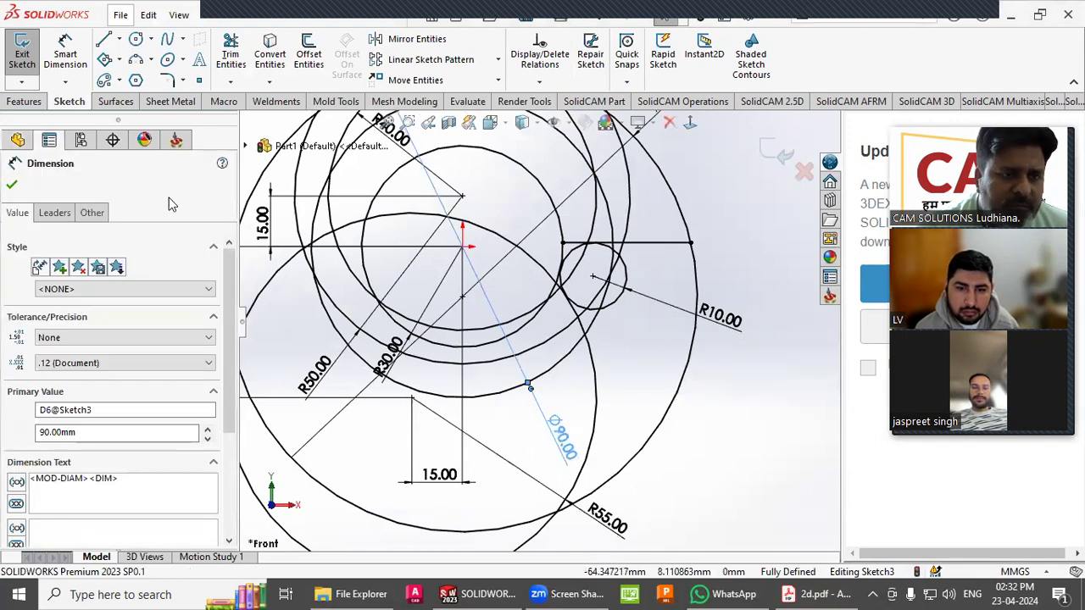
left_click(54, 213)
left_click(44, 317)
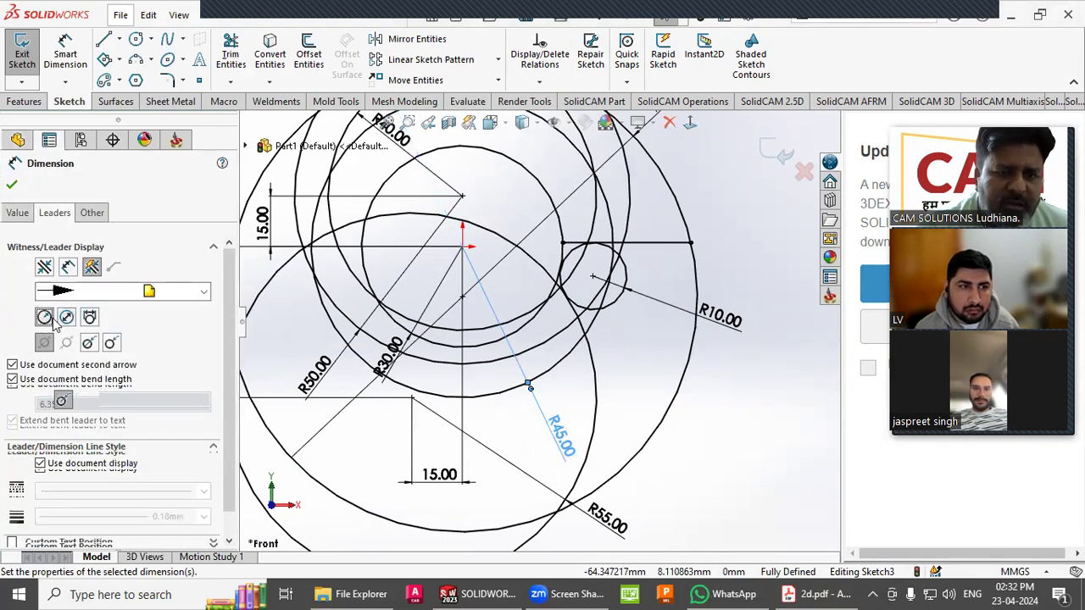
left_click(758, 470)
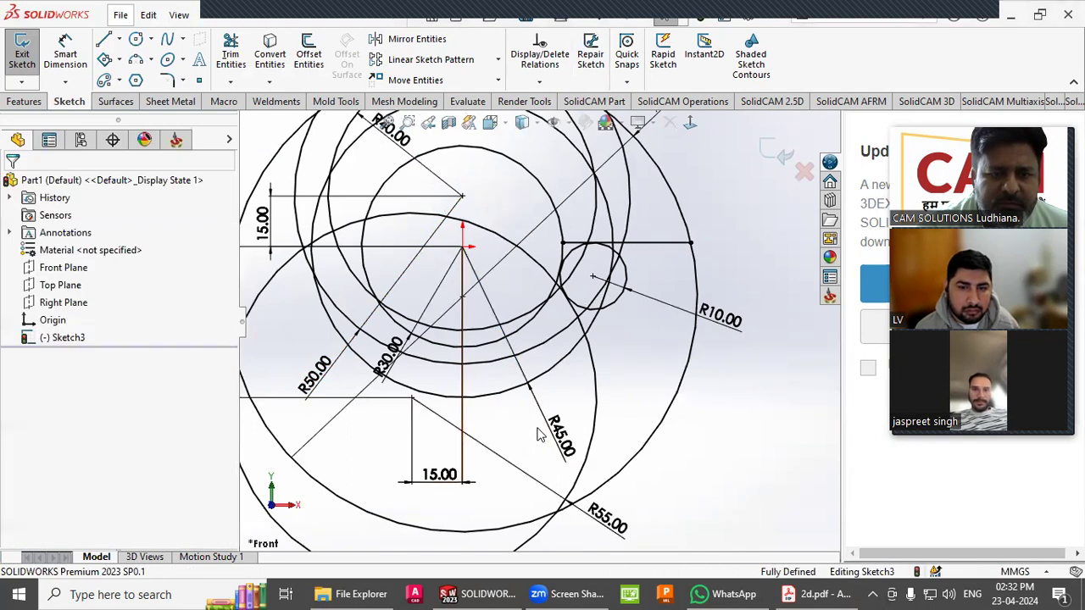
left_click_drag(562, 439, 593, 416)
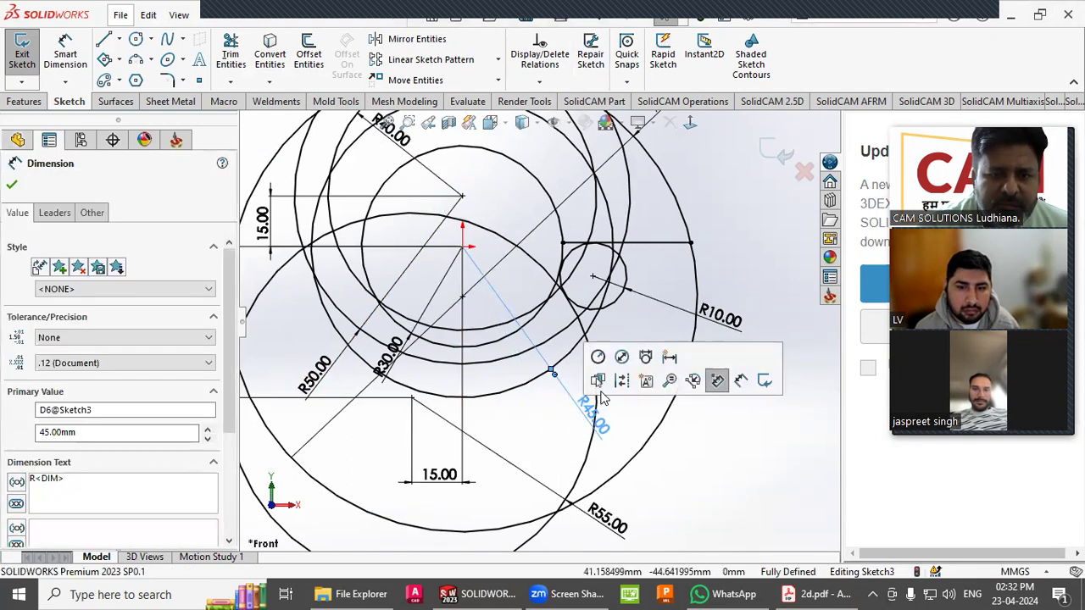
left_click(590, 462)
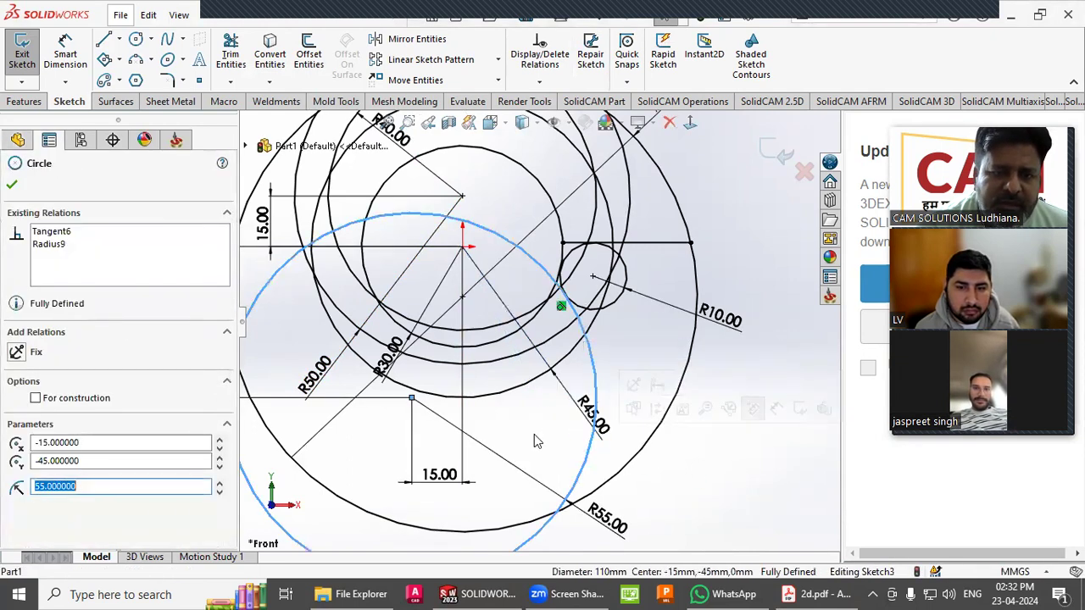
key("Escape")
Draw a line about 19 mm long from the R45 circle inward to the R30 circle.
left_click(103, 39)
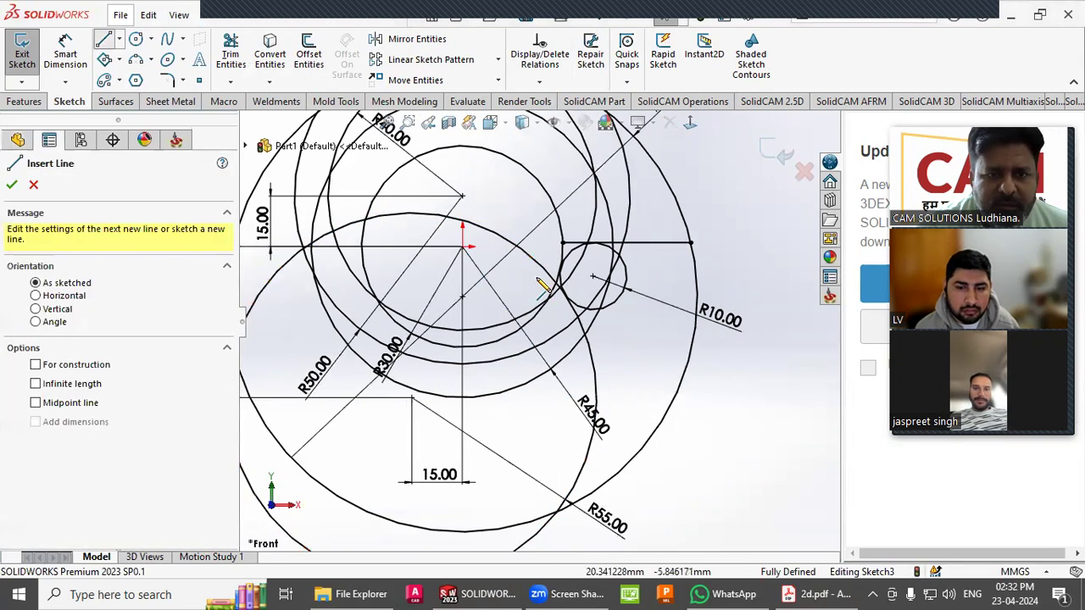
left_click(560, 365)
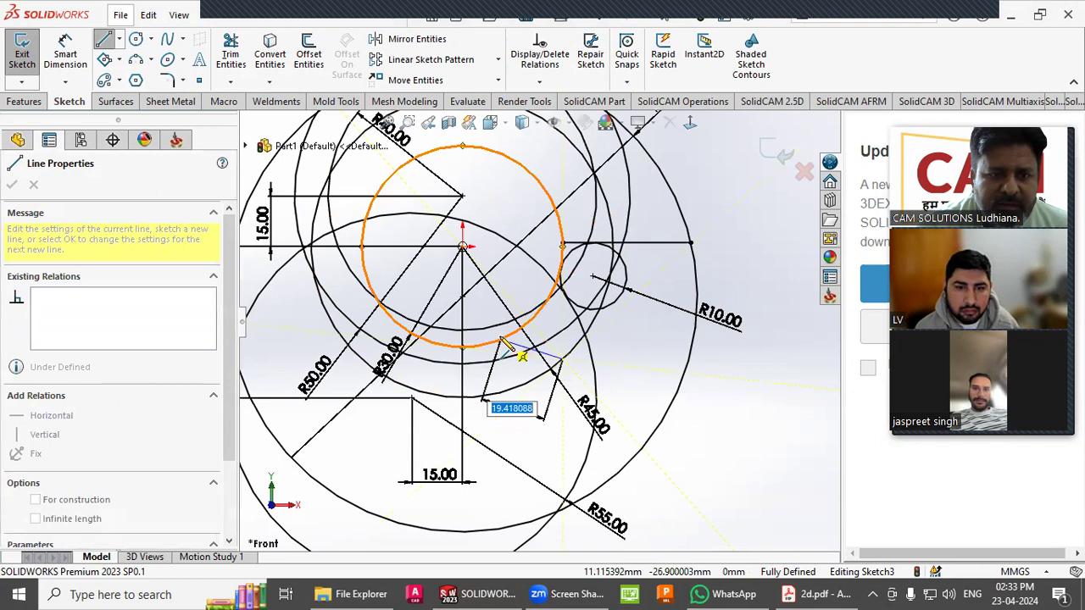
left_click(510, 348)
right_click(515, 351)
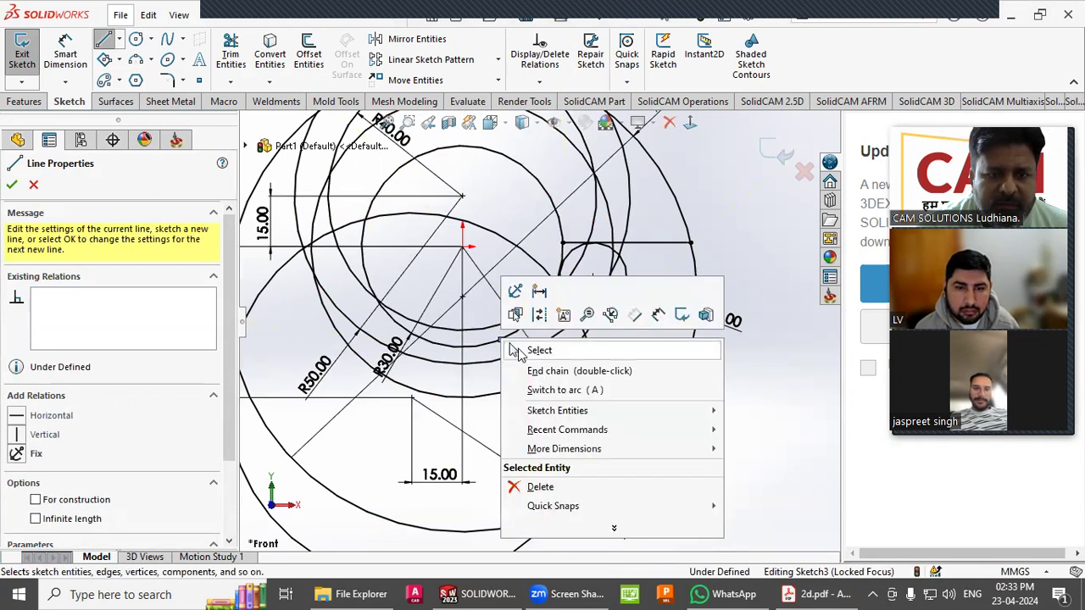
left_click(519, 351)
left_click(66, 55)
left_click(562, 359)
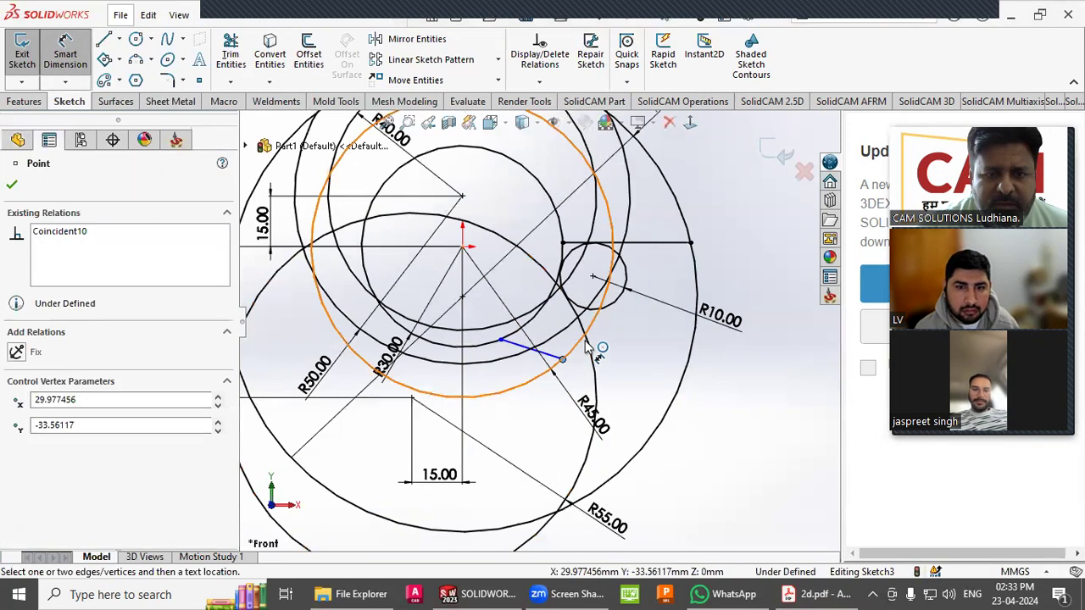
key("Escape")
key("Escape")
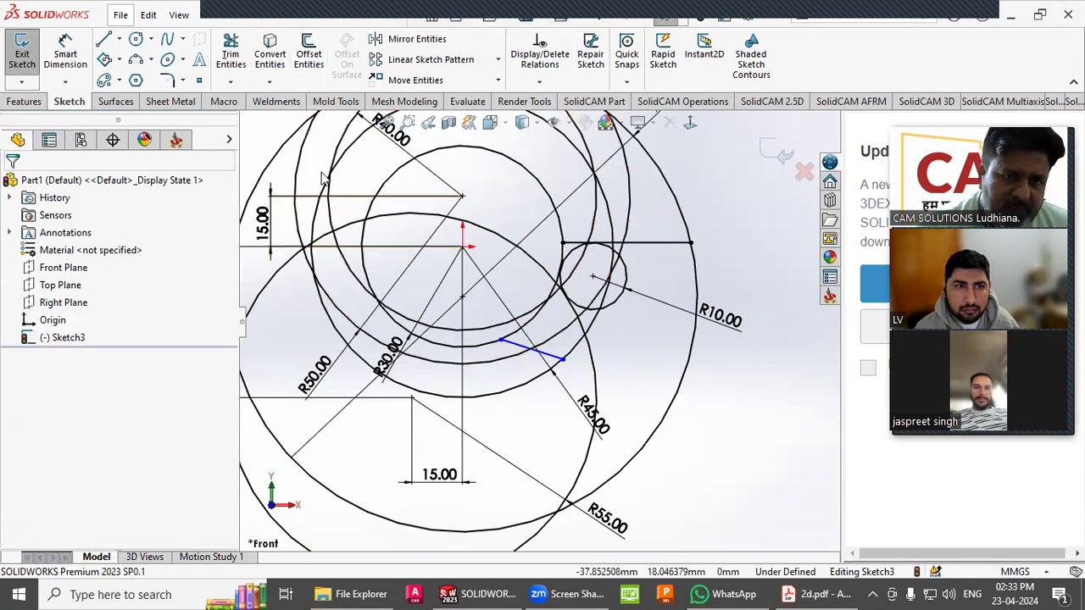
Dimension the horizontal distance from the origin to the new line's inner endpoint as 15 mm and centre the dimension text.
left_click(77, 60)
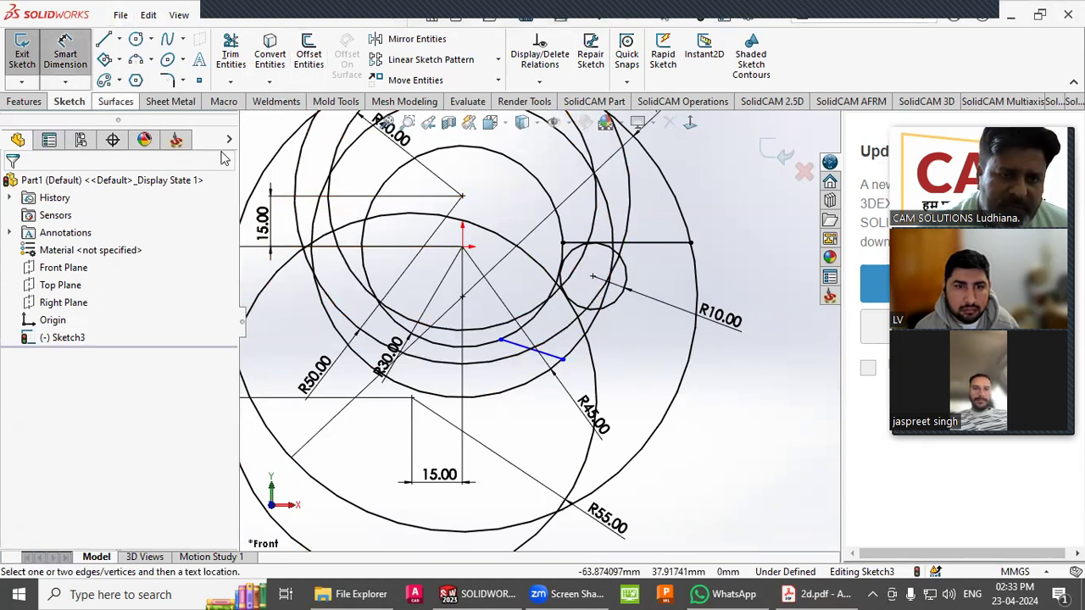
left_click(462, 246)
left_click(500, 340)
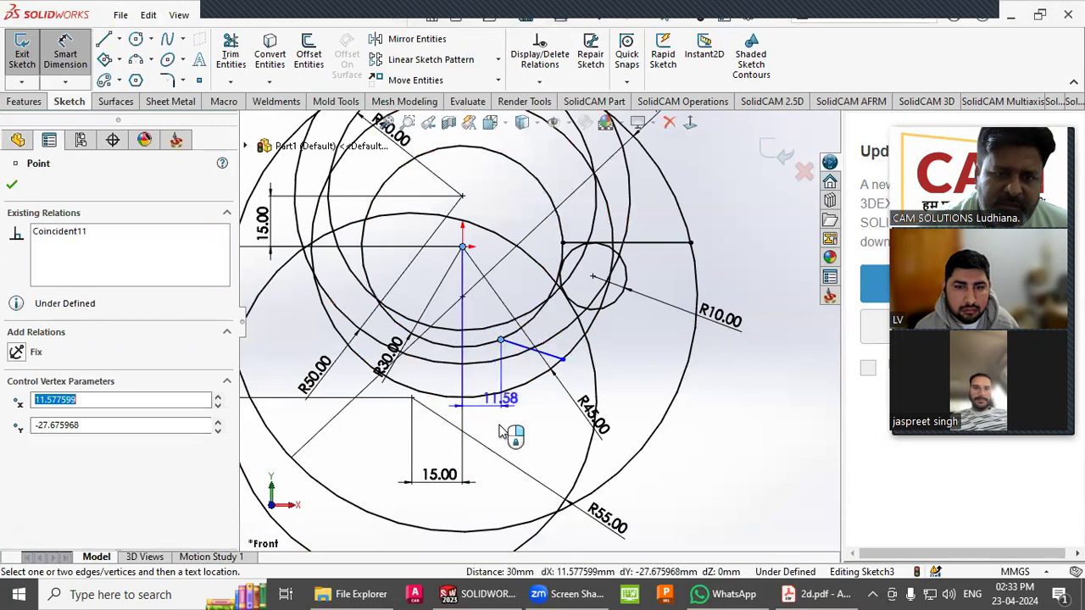
left_click(498, 490)
type("15")
key("Return")
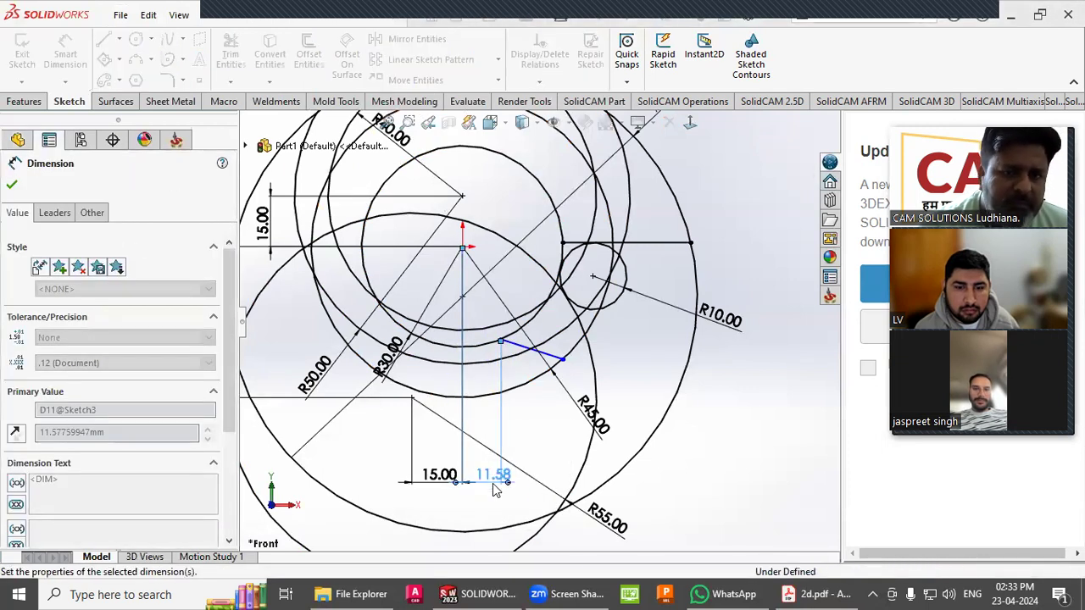
key("Escape")
right_click(536, 448)
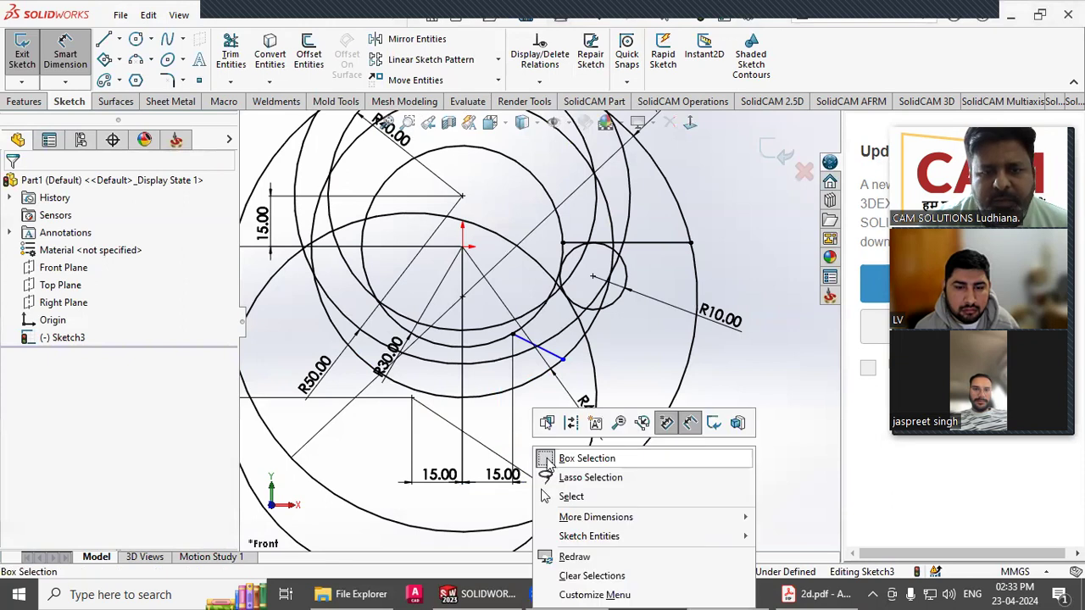
left_click(571, 497)
left_click_drag(503, 481, 490, 483)
left_click(688, 464)
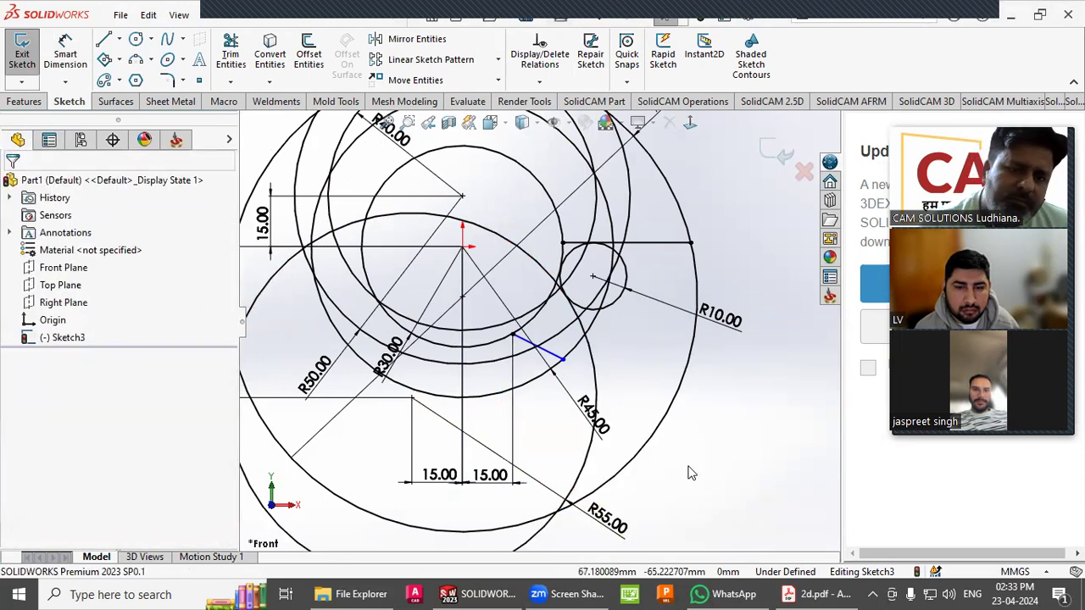
Check the tooth tip in 2d.pdf and trim the R55 circle between the R45 circle and the 140 mm circle.
left_click(815, 594)
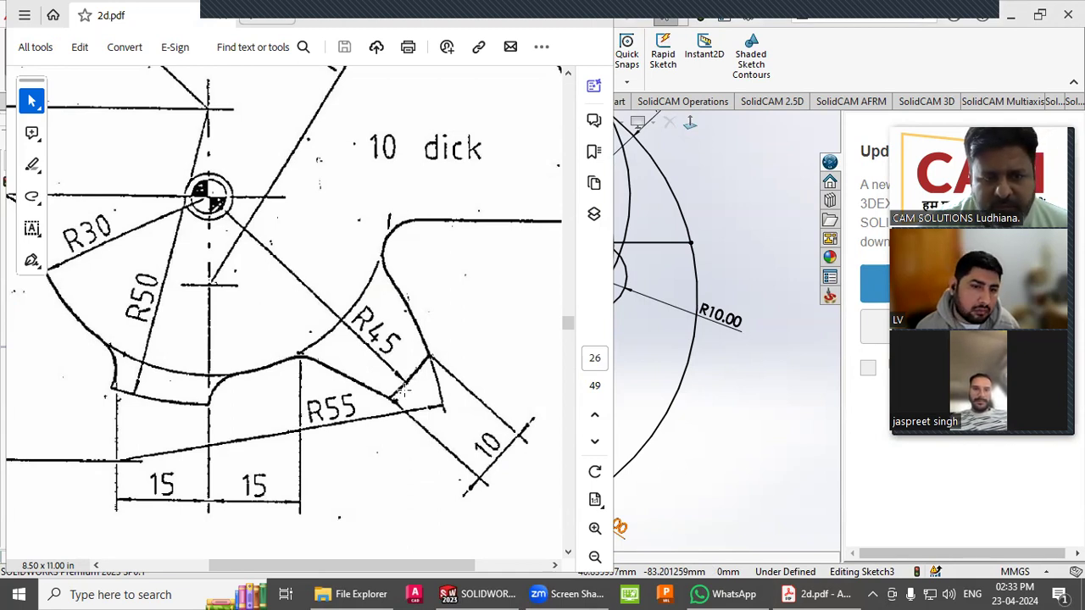
left_click(745, 416)
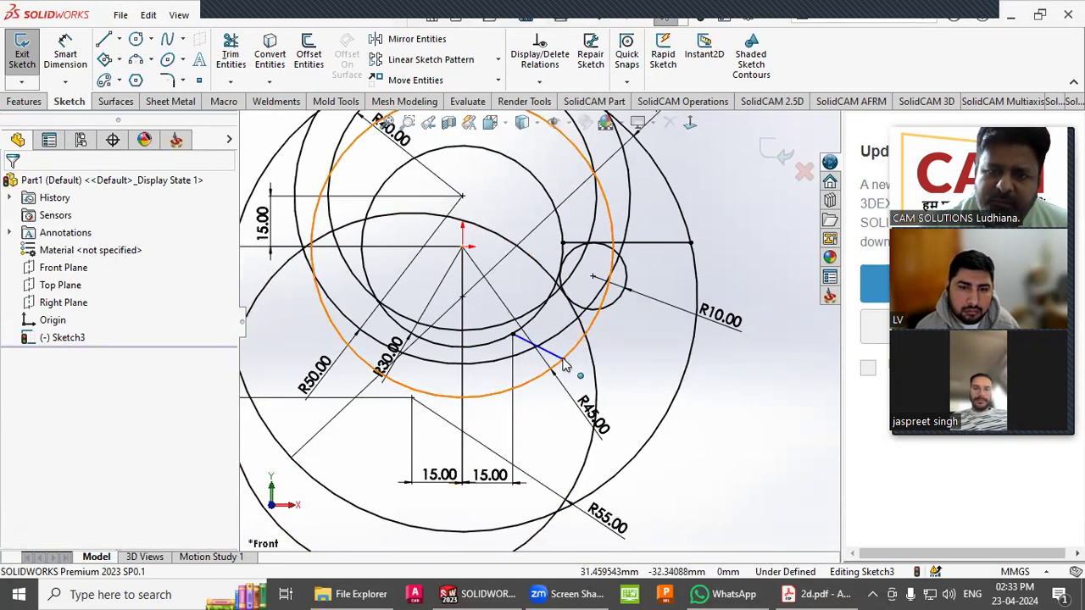
left_click(231, 57)
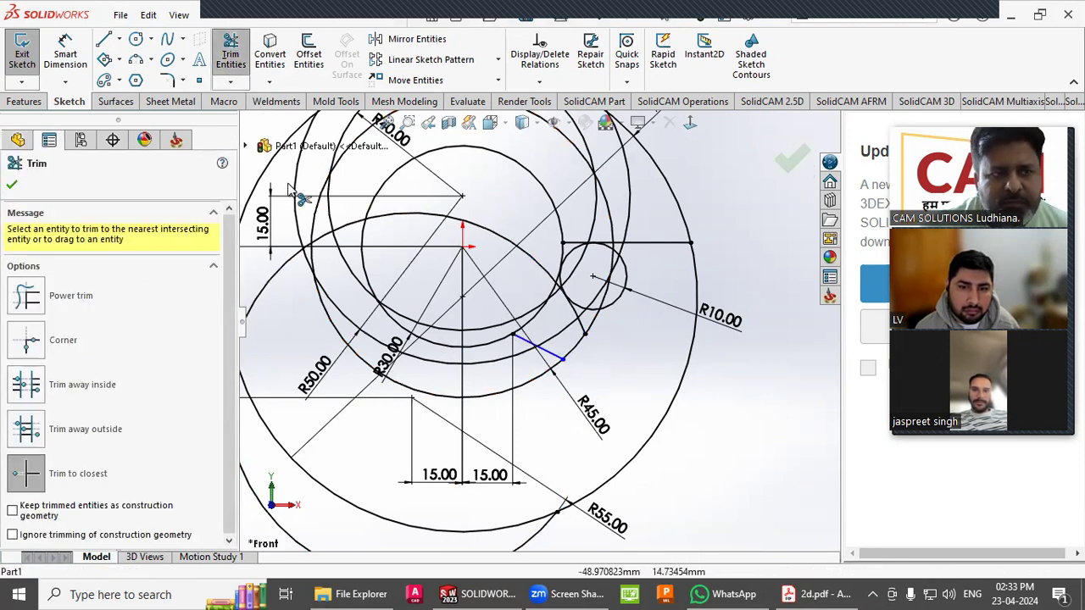
Dimension the distance between the tooth sides' outer endpoints on the R45 circle as 10 mm.
left_click(66, 61)
left_click(66, 61)
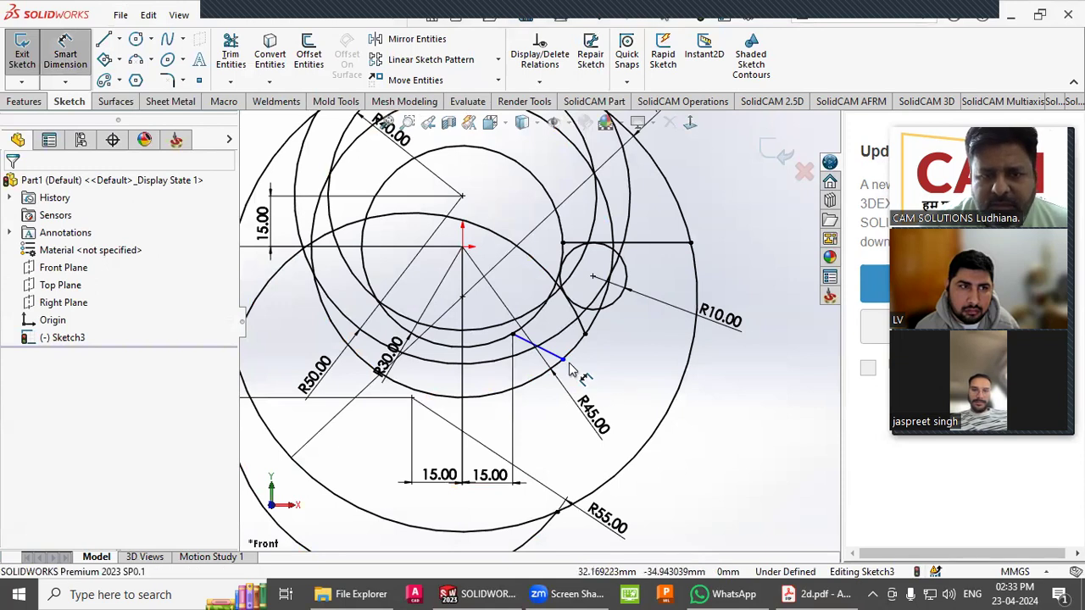
left_click(562, 359)
left_click(585, 336)
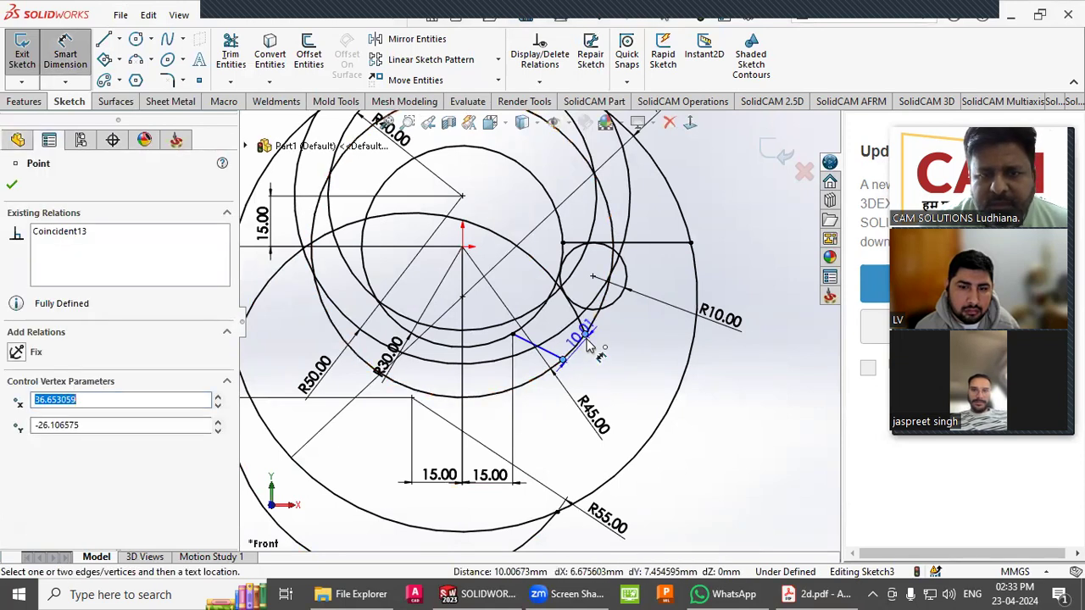
left_click(599, 380)
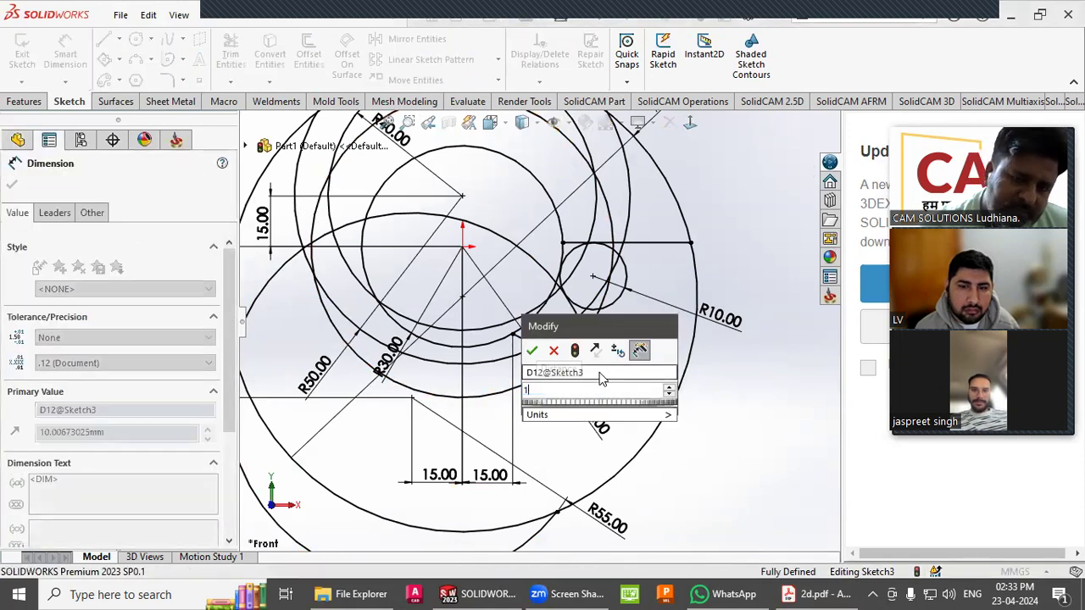
key("Return")
key("Escape")
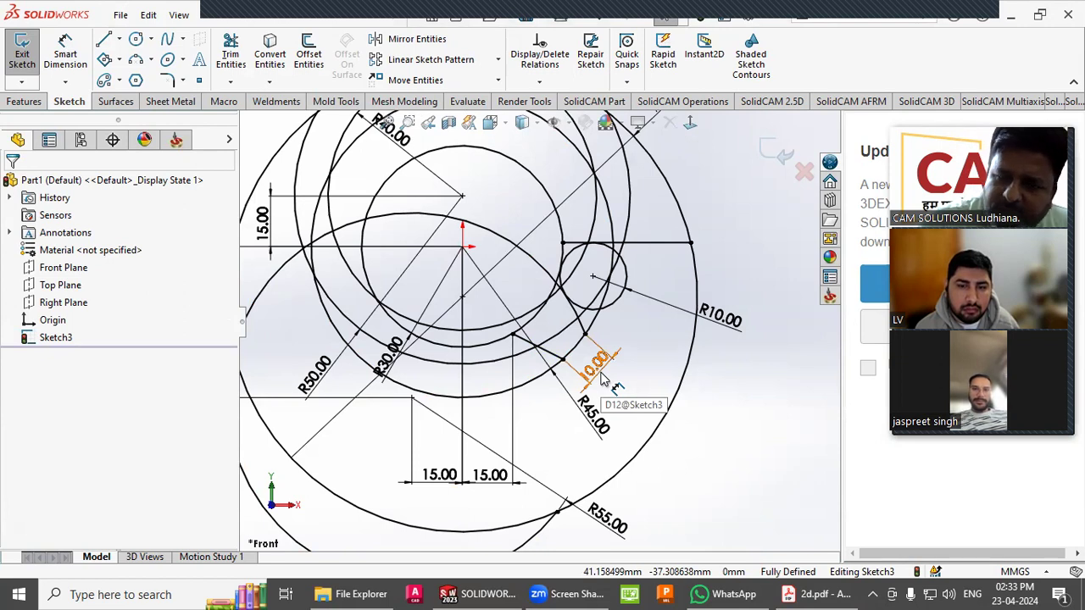
Trim away the surplus parts of the R55 circle, keeping only the tooth-side arc between the R30 and R45 circles.
scroll(617, 373, "up", 2)
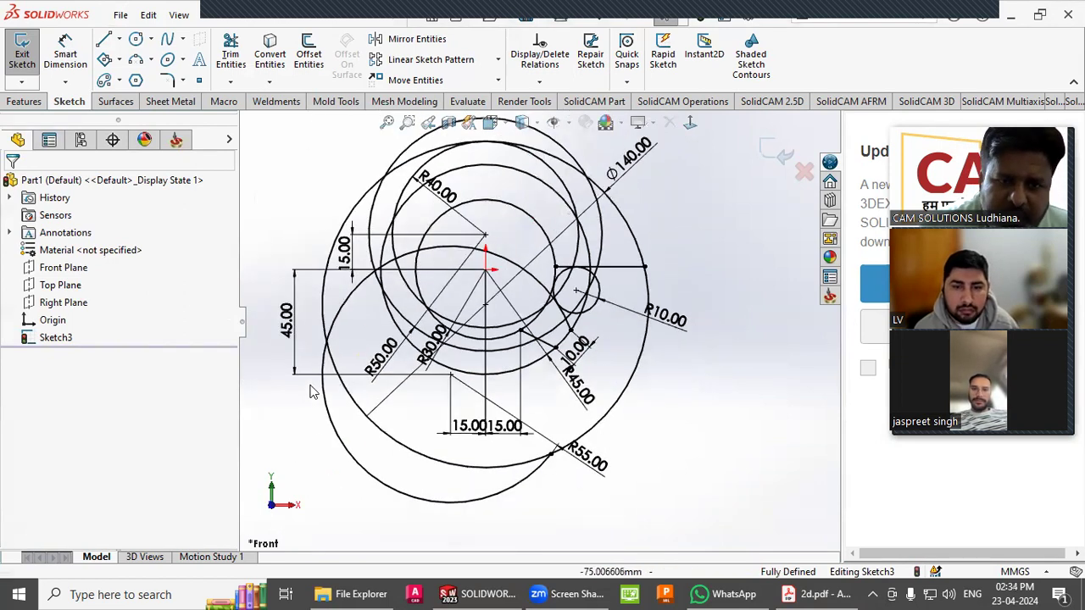
scroll(310, 390, "down", 1)
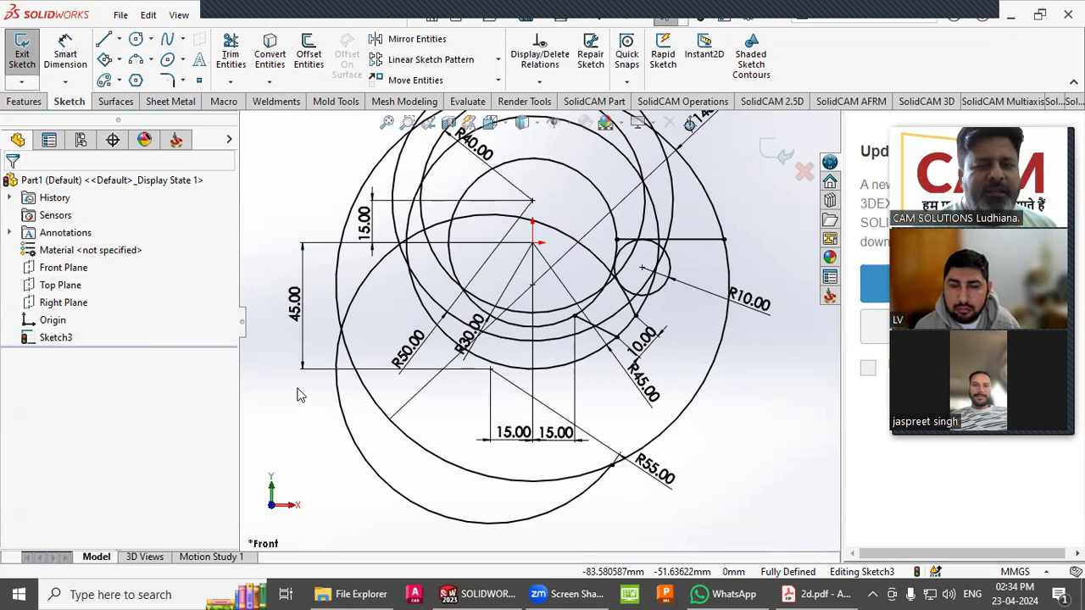
left_click(596, 499)
left_click(702, 508)
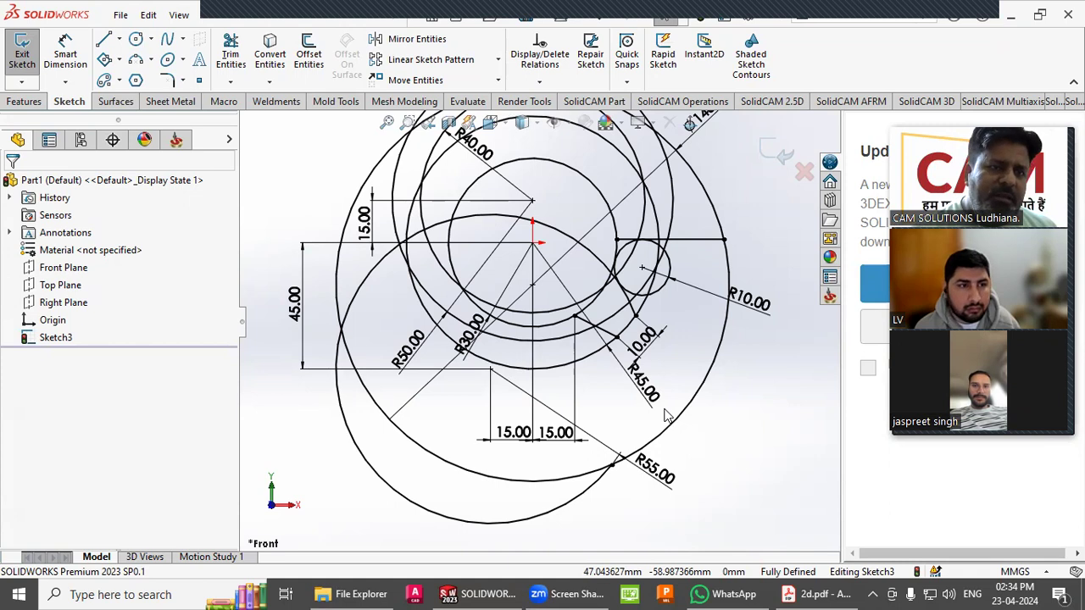
left_click(230, 54)
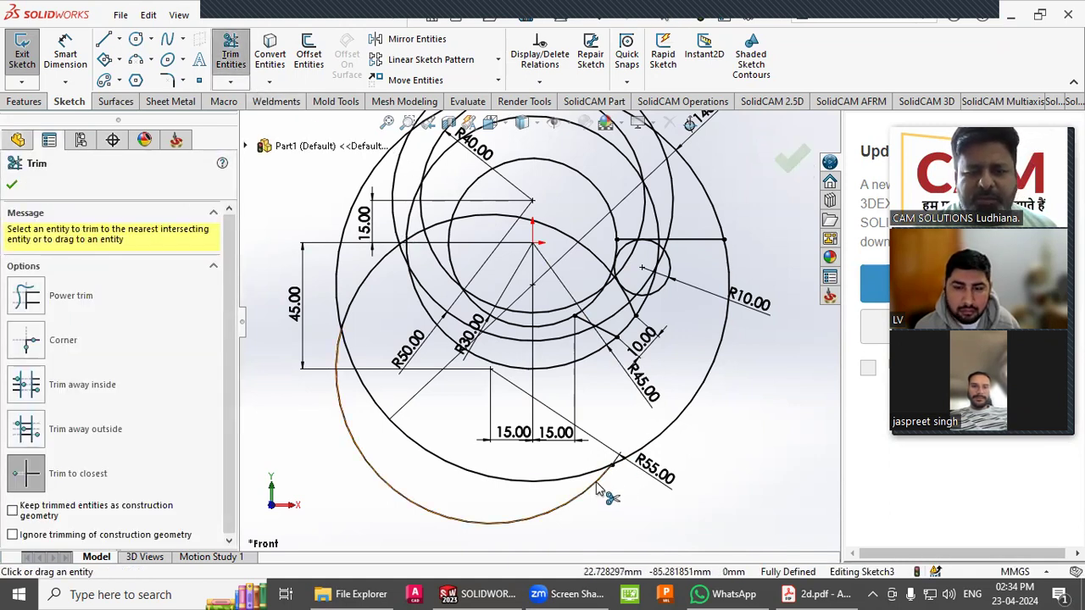
left_click(596, 484)
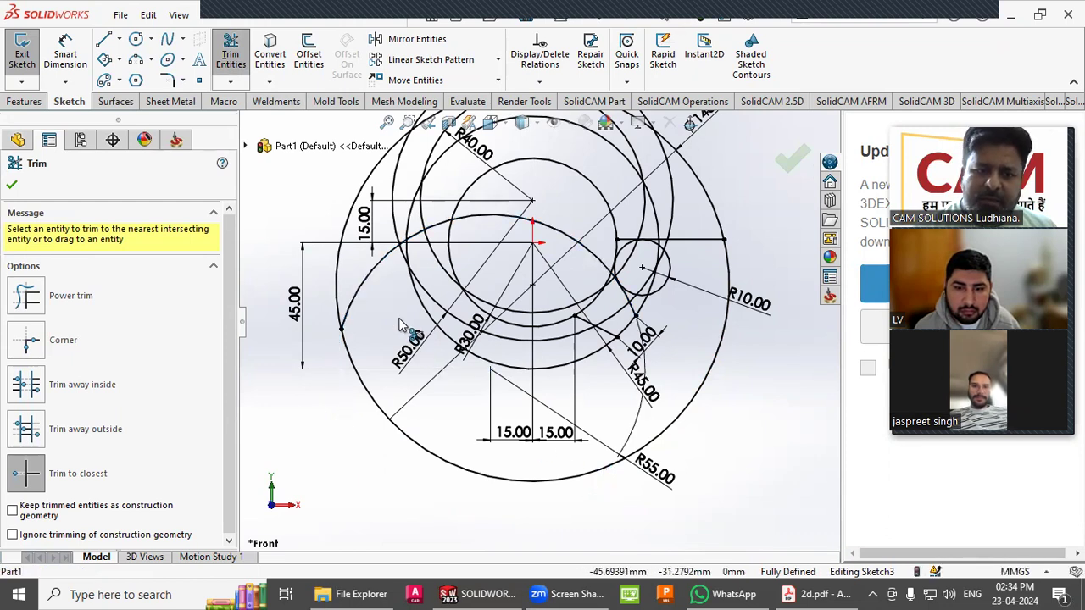
left_click(364, 297)
scroll(398, 259, "down", 4)
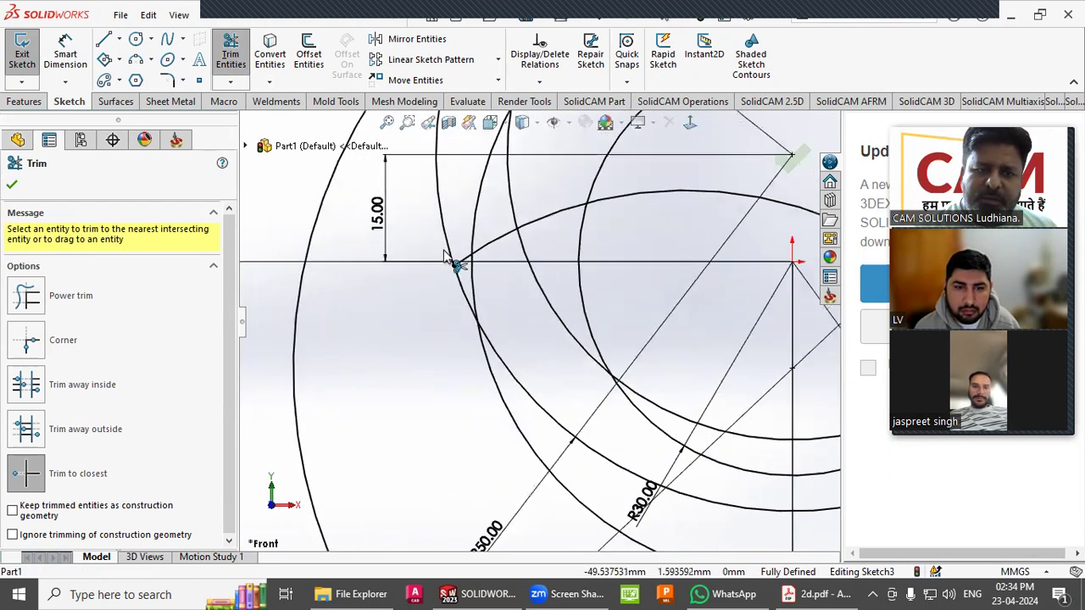
left_click(498, 248)
left_click(559, 227)
left_click(583, 222)
scroll(594, 250, "up", 5)
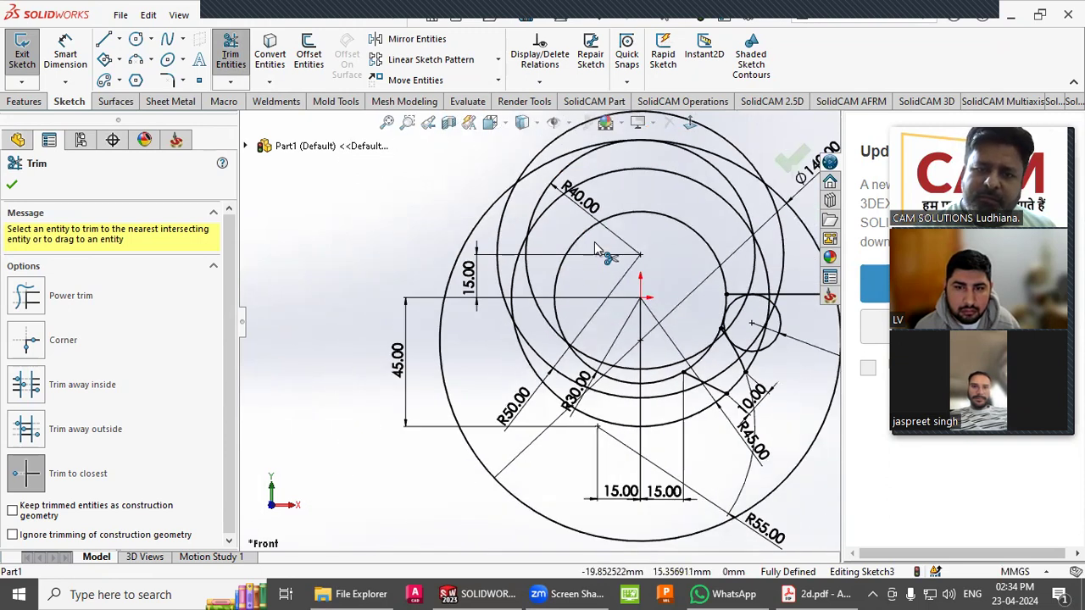
Trim the R50 circle's segment between the two sides of the tooth.
scroll(721, 356, "down", 4)
left_click(715, 348)
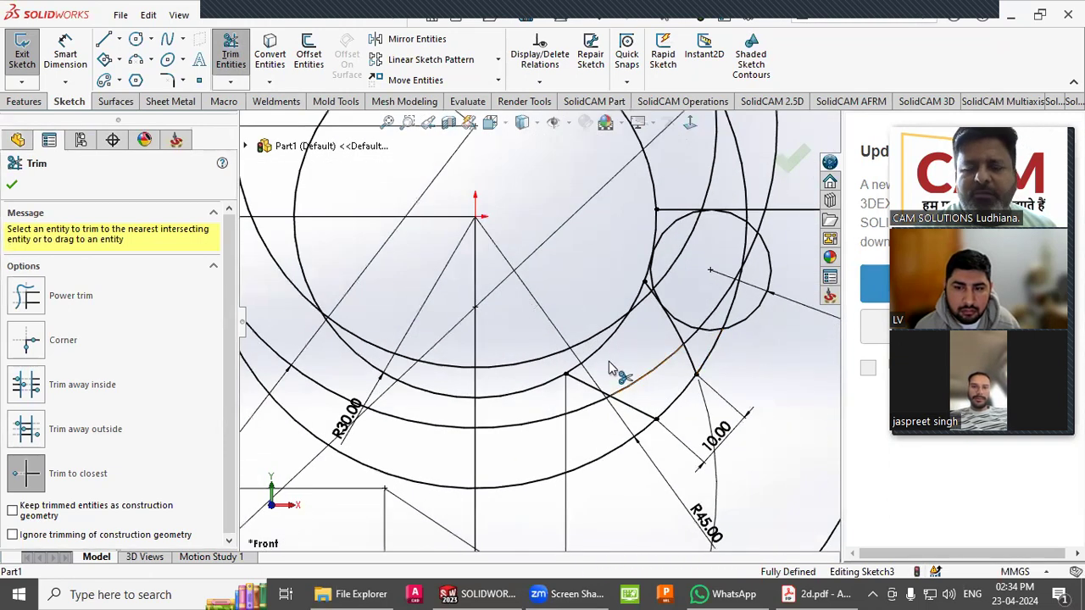
scroll(609, 361, "up", 2)
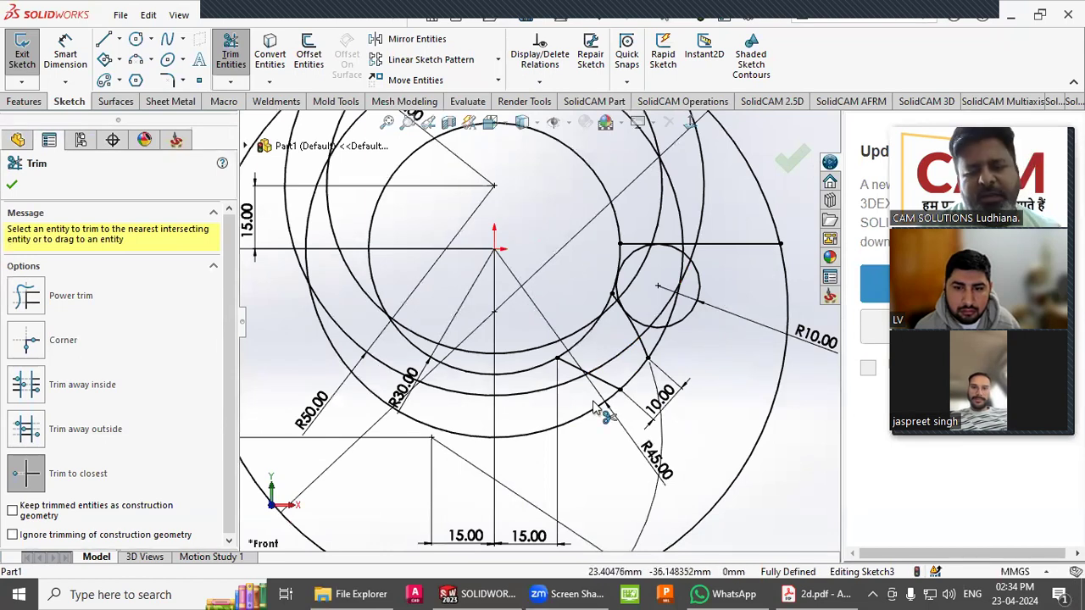
Leave the Trim tool and move the R55 dimension up inside the sketch, between the centre and the R10 circle.
key("Escape")
scroll(687, 463, "up", 1)
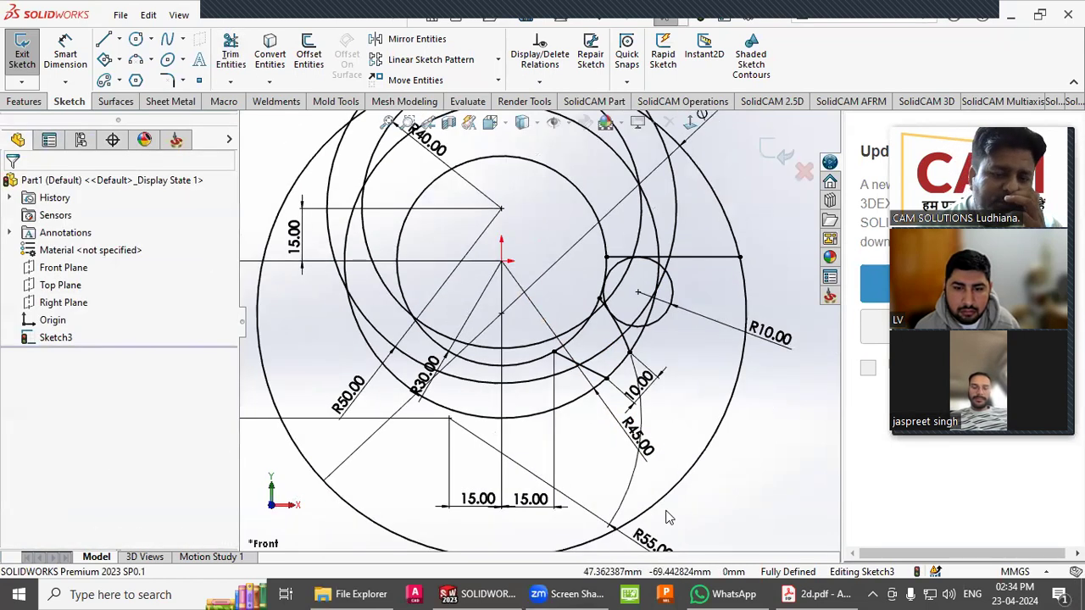
mouse_move(647, 536)
left_mouse_down()
mouse_move(650, 293)
mouse_move(644, 314)
mouse_move(617, 333)
left_mouse_up()
left_click(767, 431)
scroll(759, 419, "up", 2)
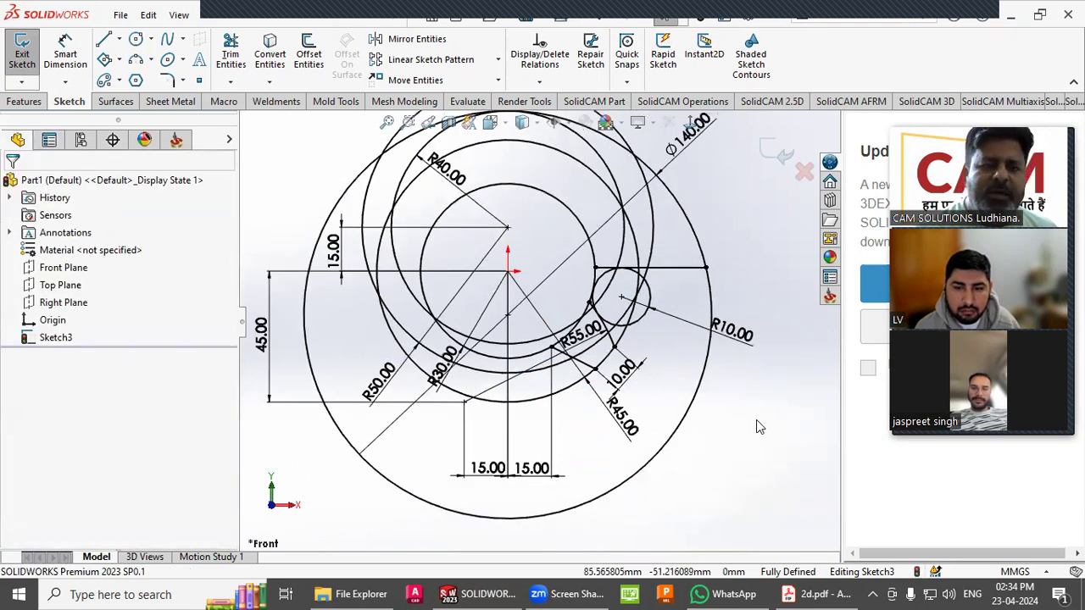
Trim the 140 mm circle to leave only its upper-right arc, from the top tangent point down to the horizontal line's outer end.
scroll(757, 423, "up", 2)
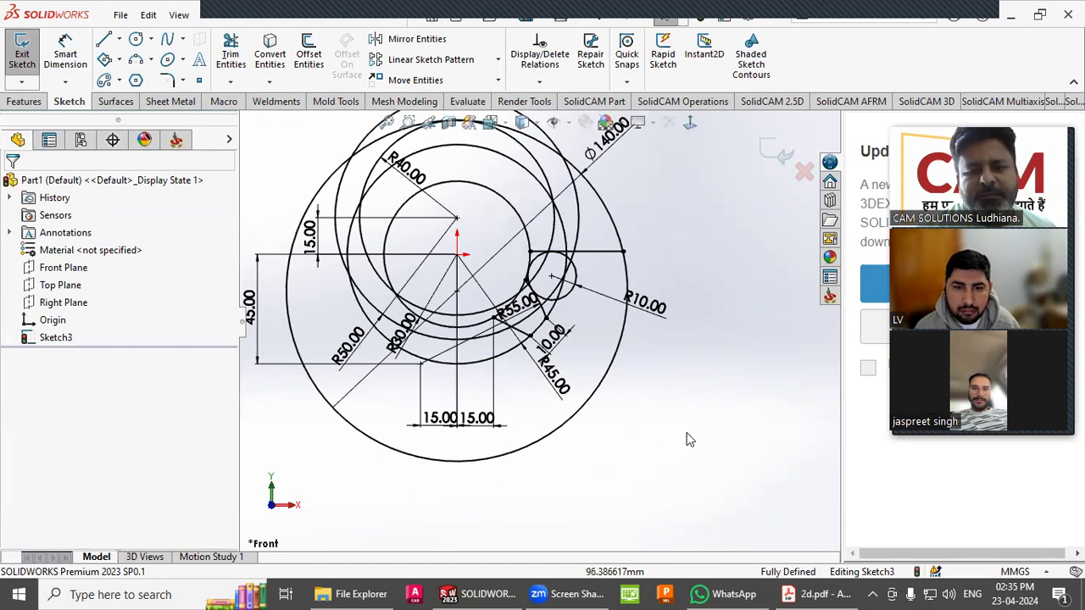
left_click(588, 417)
scroll(603, 446, "up", 2)
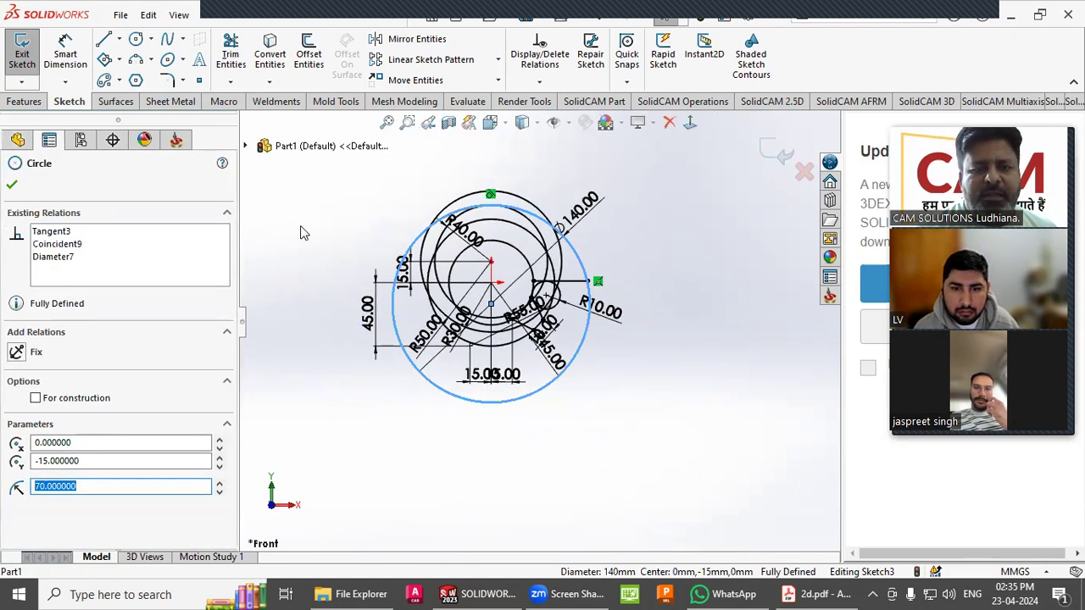
left_click(343, 247)
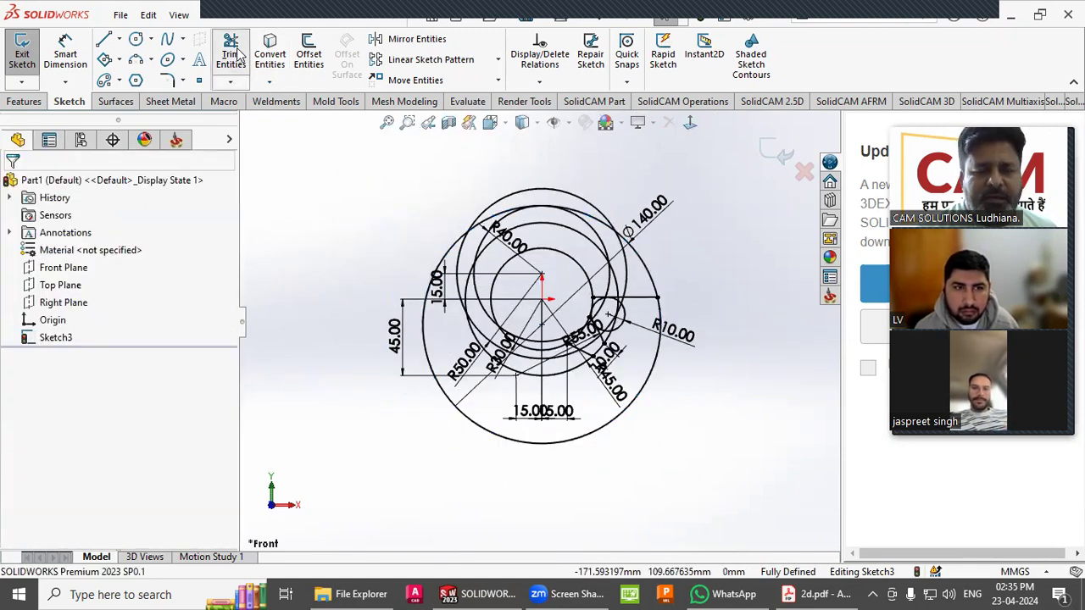
left_click(231, 53)
left_click(661, 357)
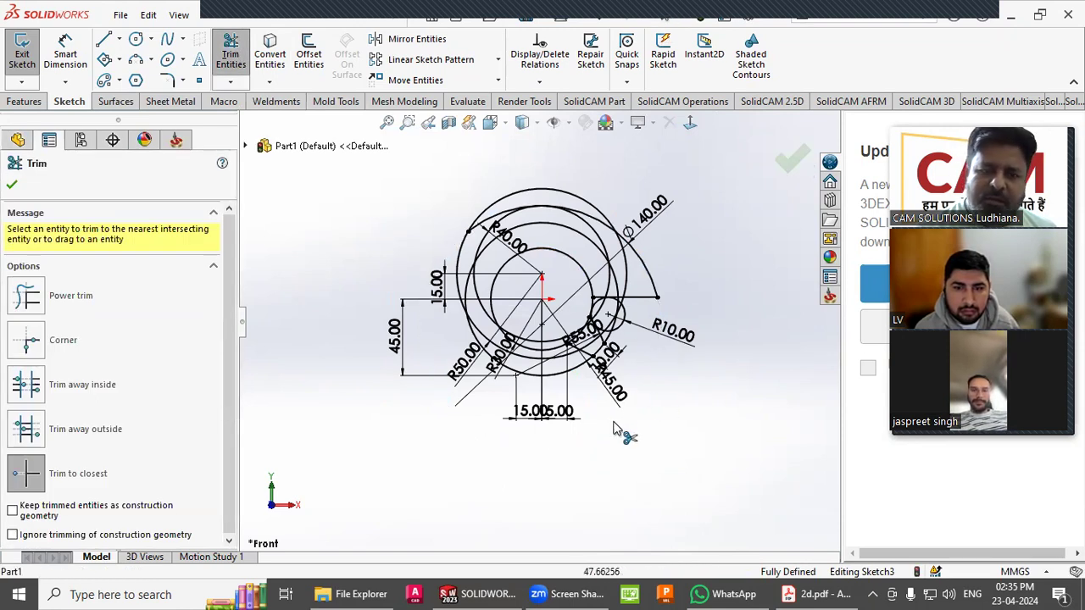
scroll(491, 237, "up", 3)
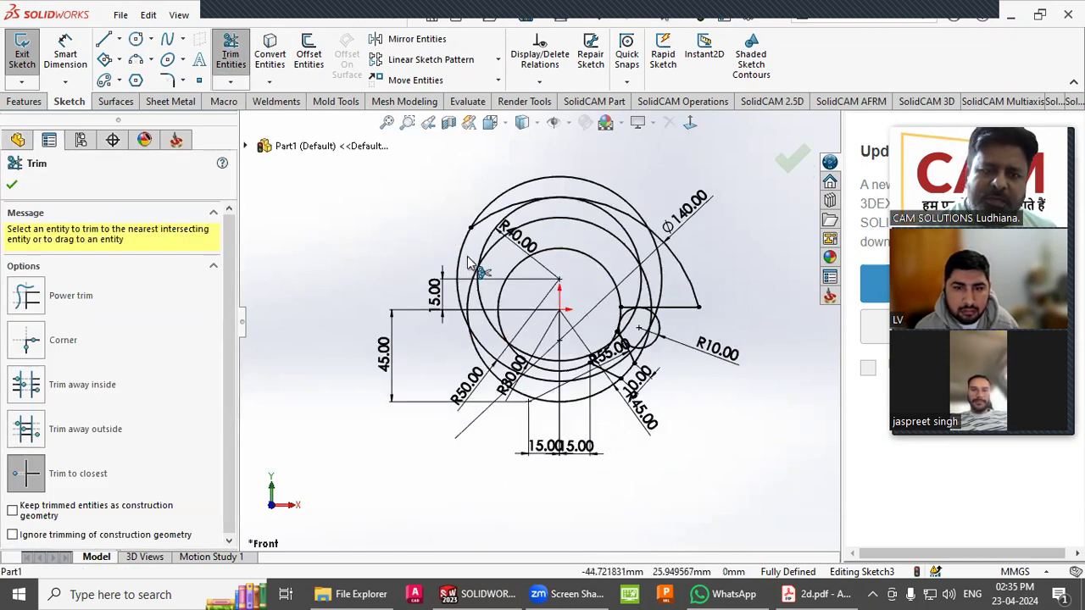
left_click(492, 218)
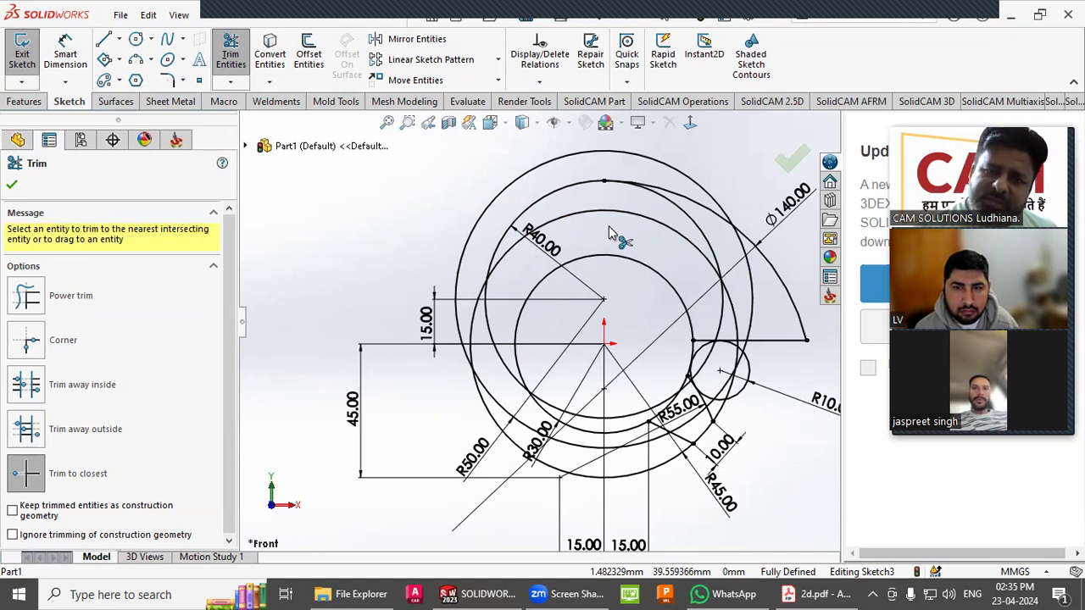
key("Escape")
Trim the R10 circle to leave only the rounded corner arc between the horizontal line and the slanted edge.
scroll(772, 410, "down", 4)
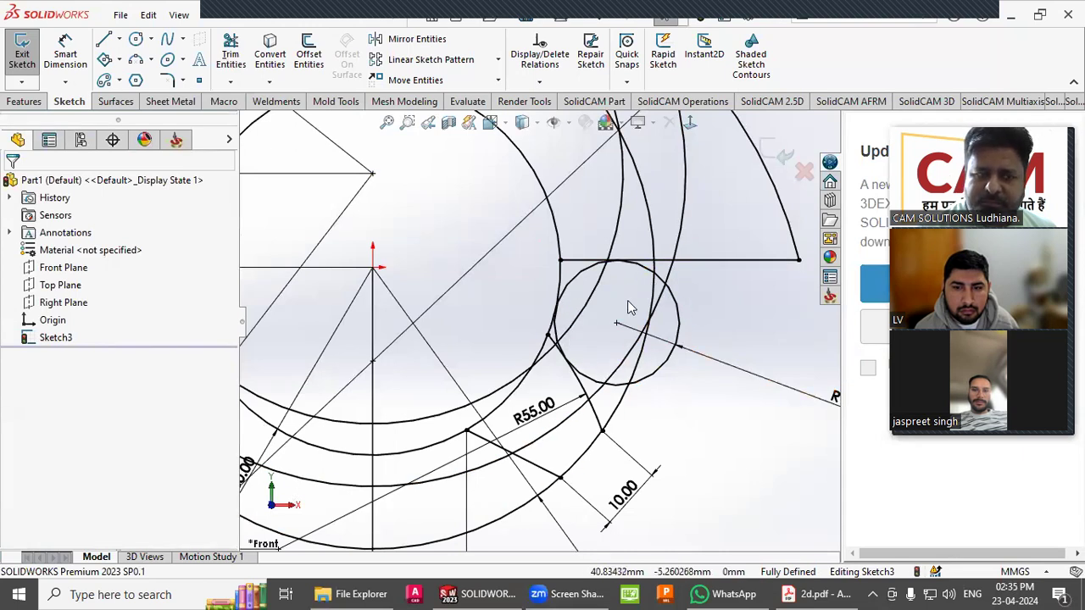
left_click(230, 53)
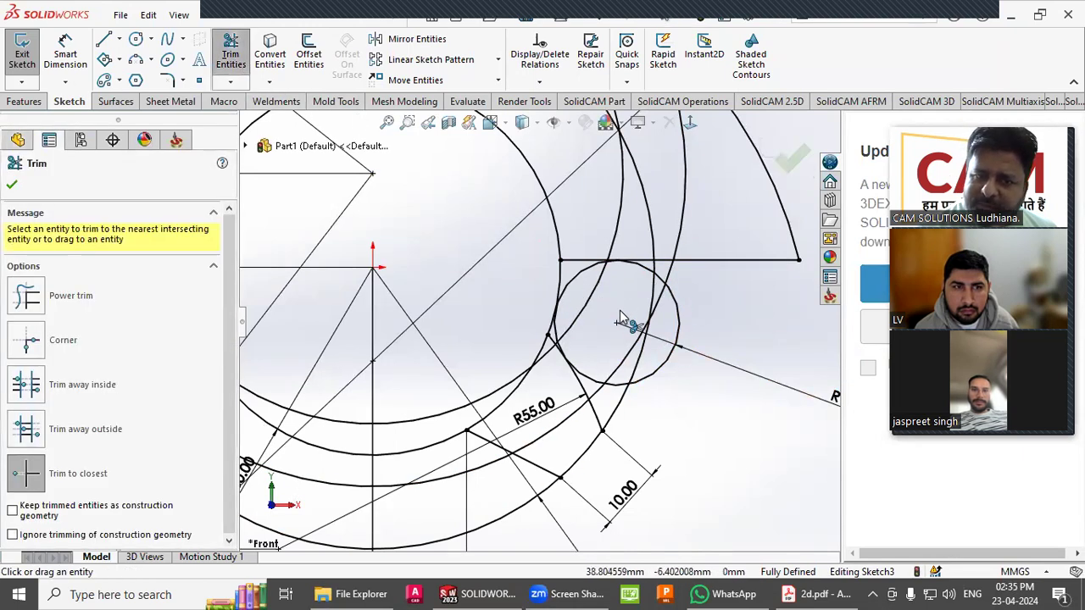
left_click(680, 327)
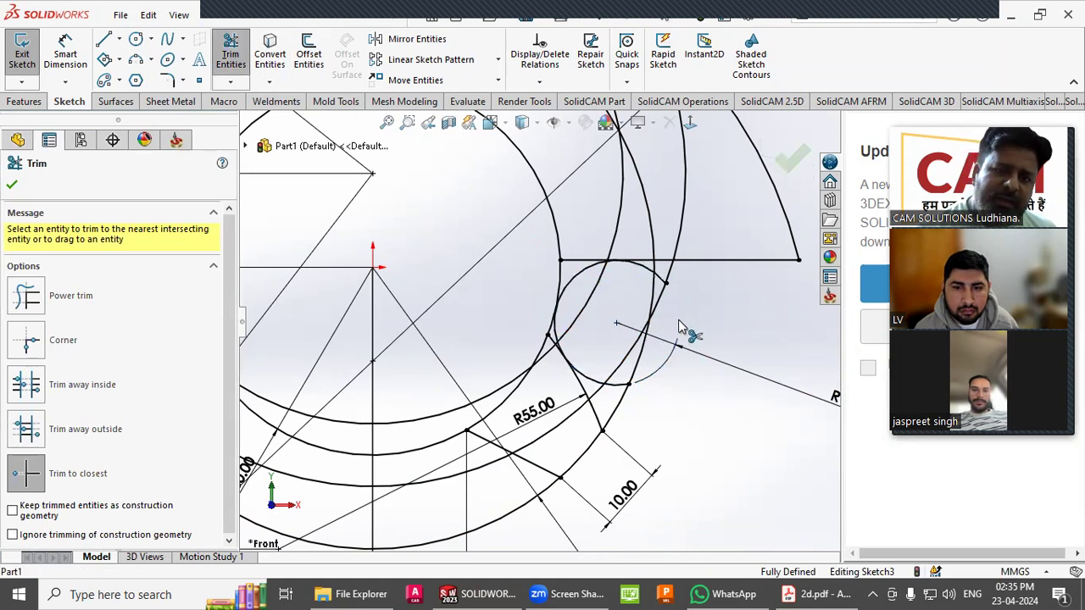
left_click(642, 274)
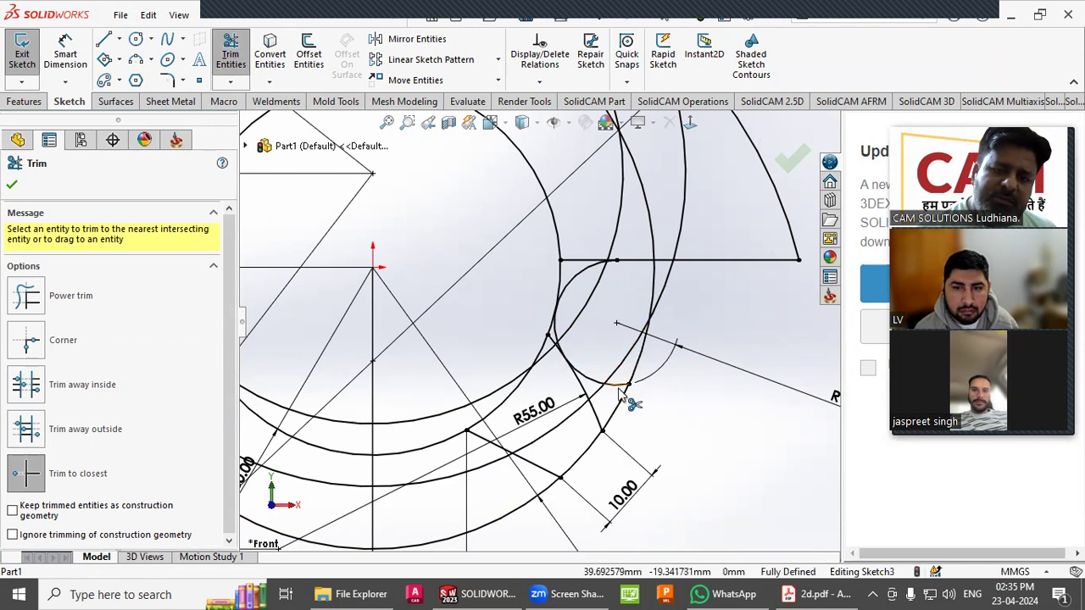
left_click(591, 381)
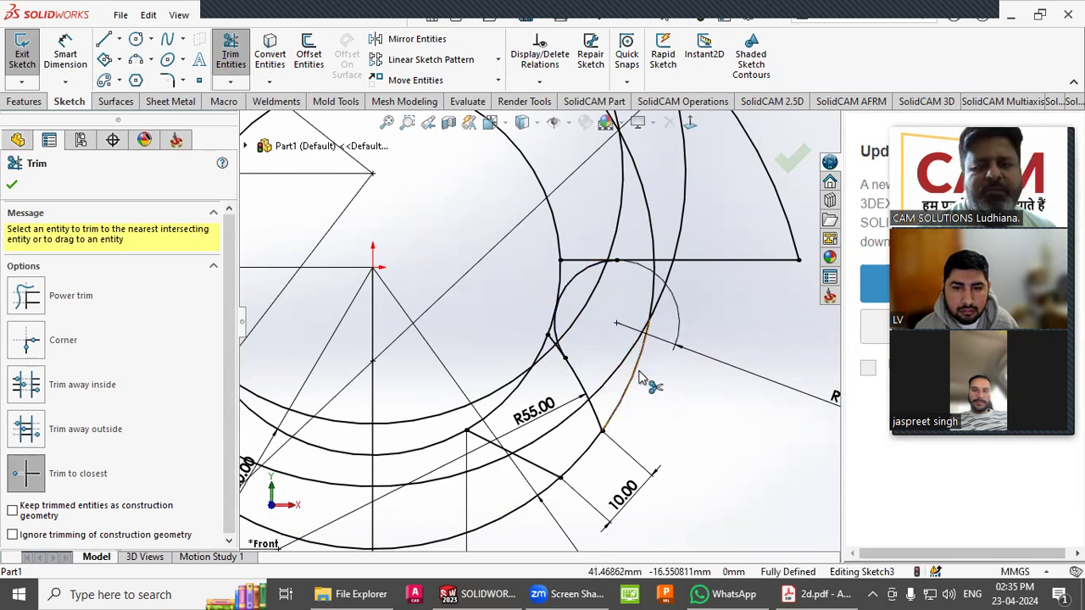
right_click(685, 382)
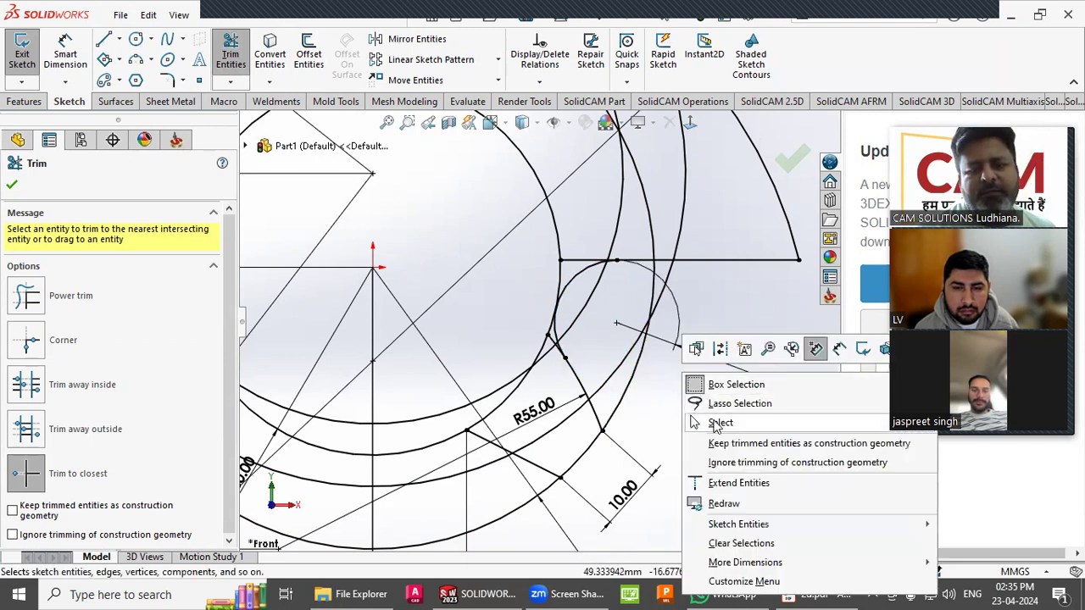
left_click(720, 423)
Move the R10 dimension to the inner side of the rounded corner arc.
scroll(537, 325, "up", 3)
left_click_drag(751, 376, 524, 286)
left_click(763, 395)
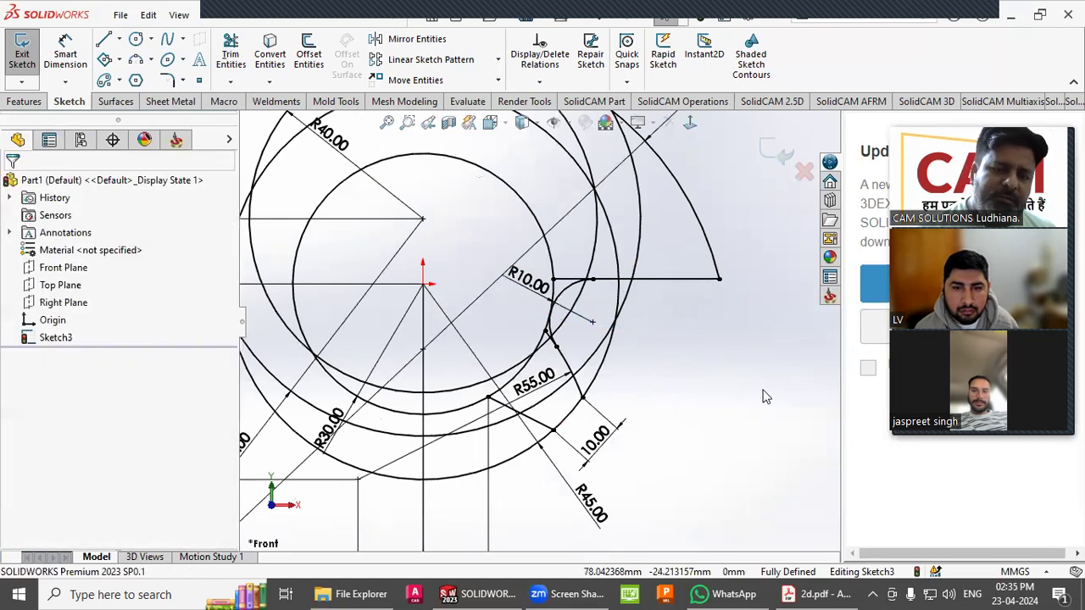
scroll(441, 412, "up", 1)
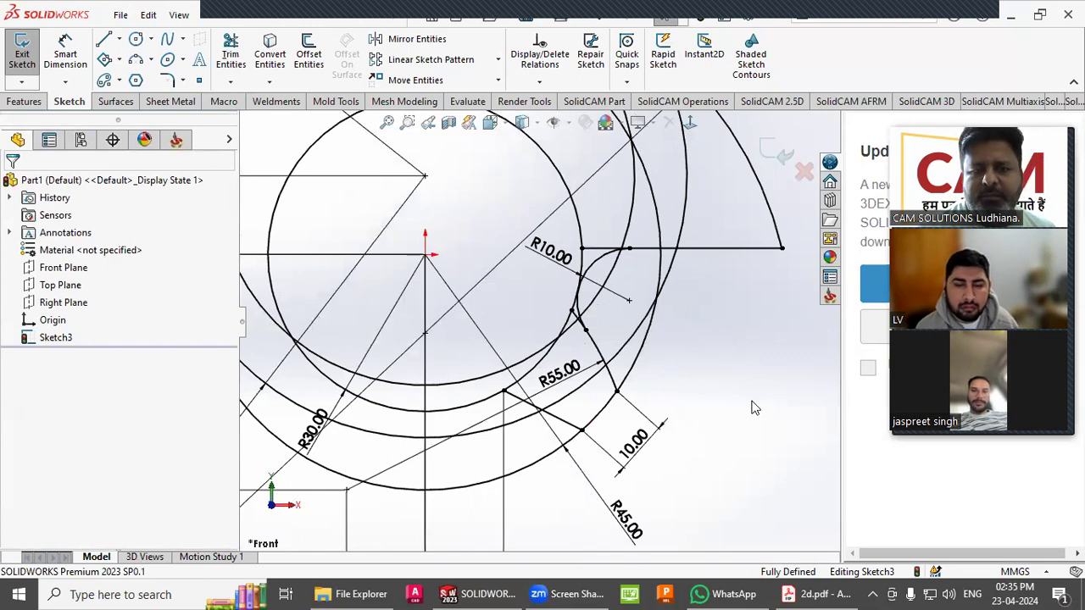
Switch to the 2d.pdf drawing, place it beside the sketch and compare the rounded corner near the R45 and R55 dimensions.
left_click(819, 594)
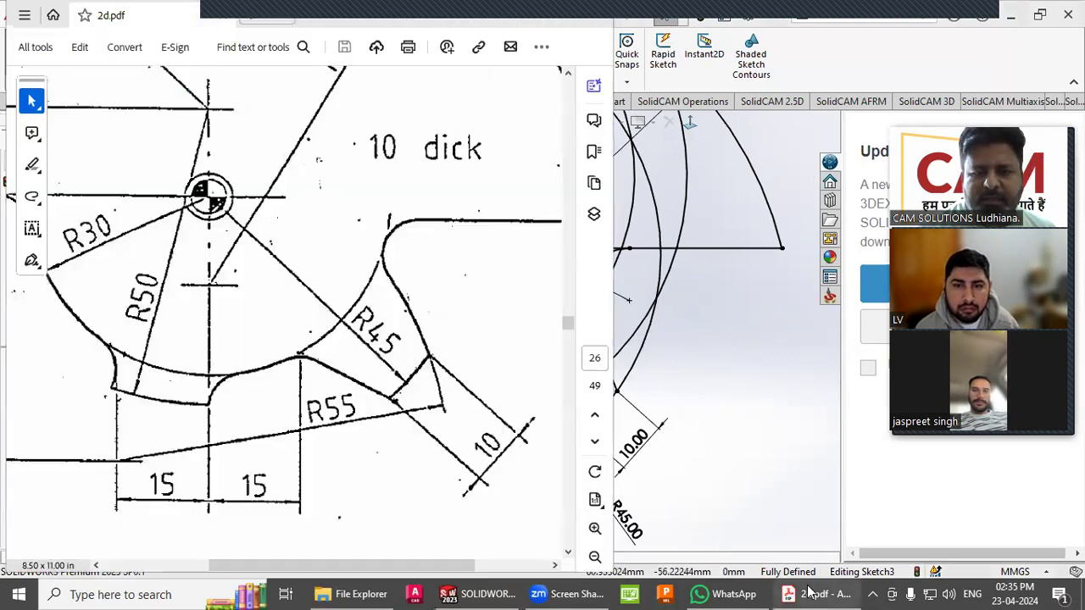
scroll(738, 399, "up", 3)
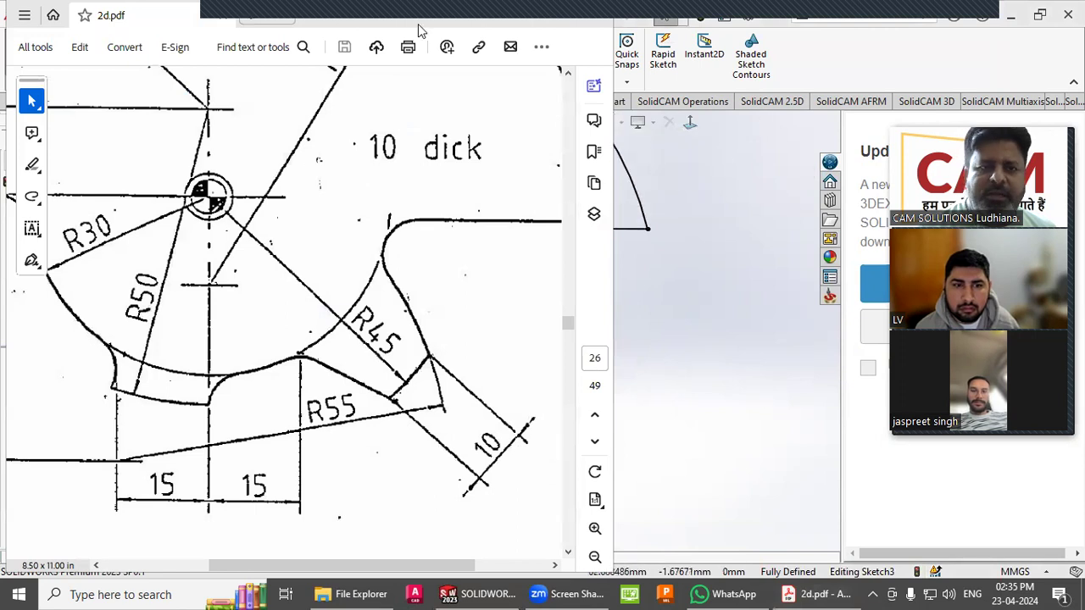
left_click_drag(373, 24, 163, 55)
scroll(555, 386, "down", 3)
scroll(555, 385, "up", 3)
scroll(551, 386, "up", 2)
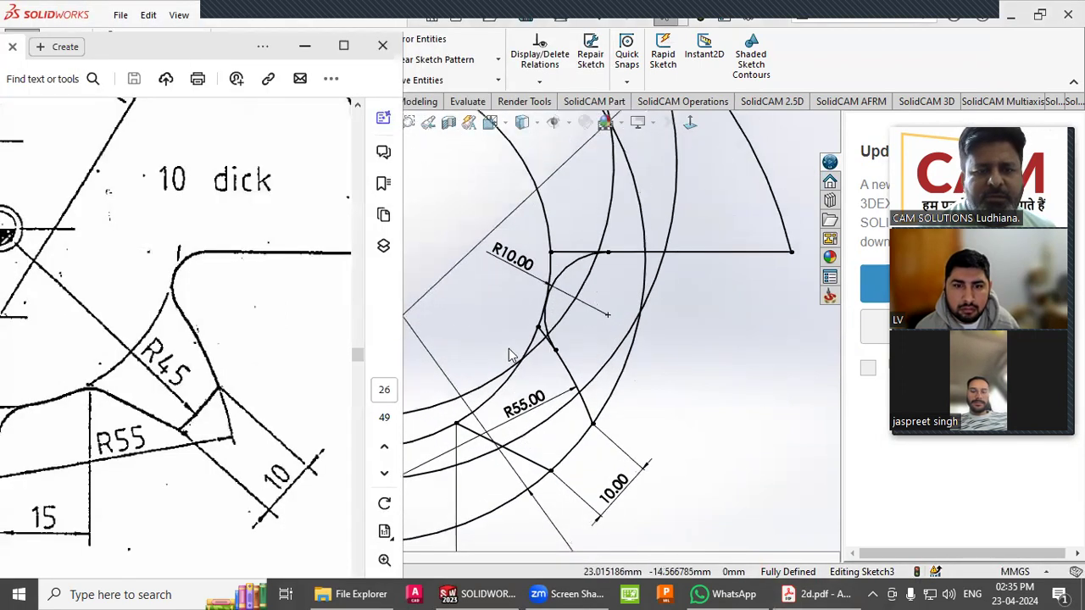
scroll(528, 360, "up", 1)
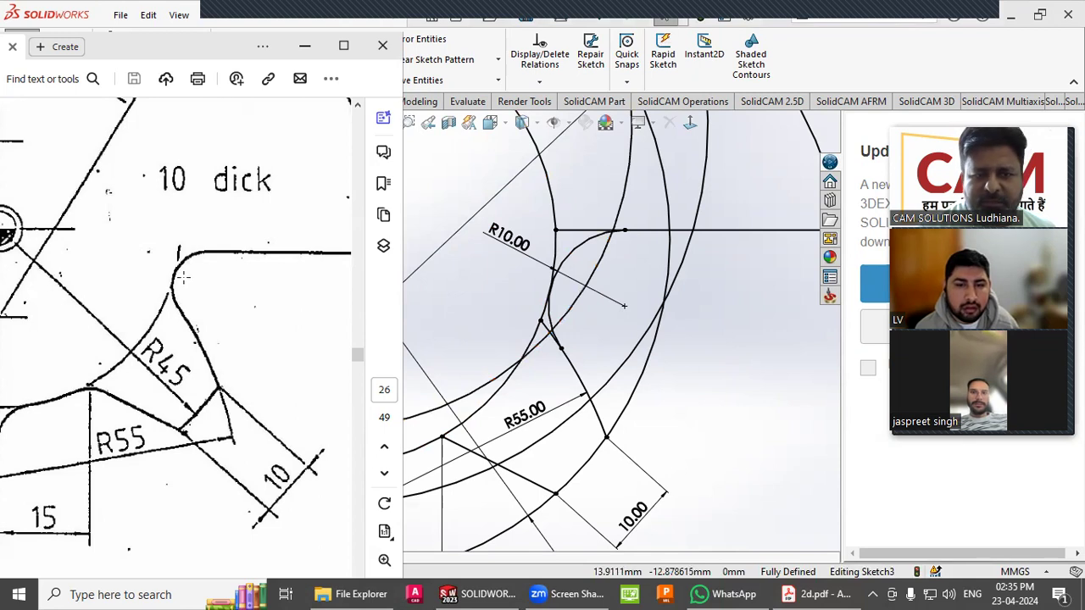
Set the radius of the corner arc between the horizontal line and the slanted edge to 6 mm.
left_click(502, 248)
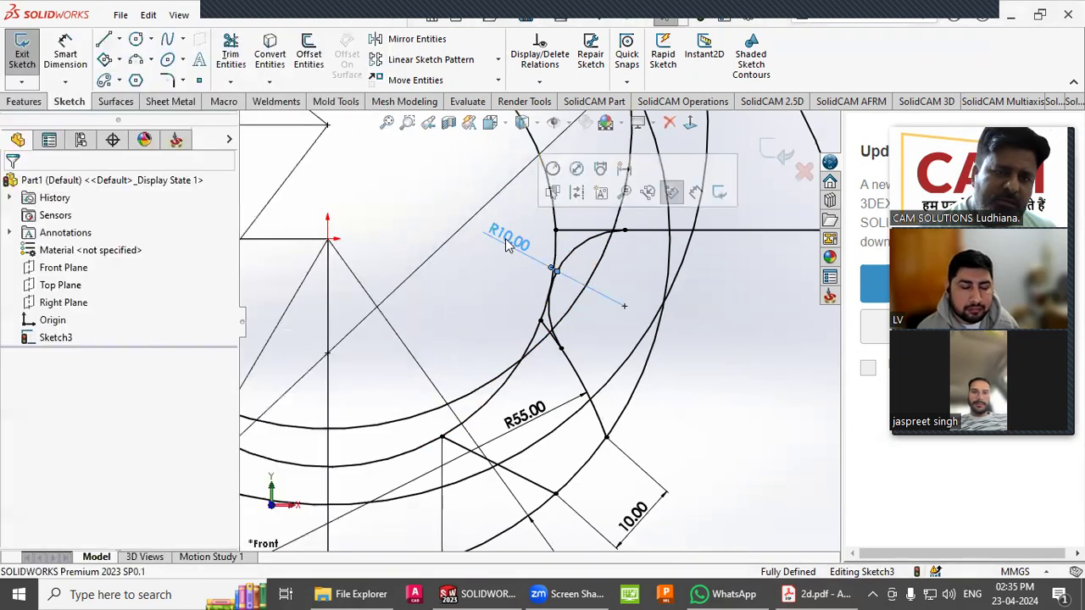
double_click(501, 246)
key("Tab")
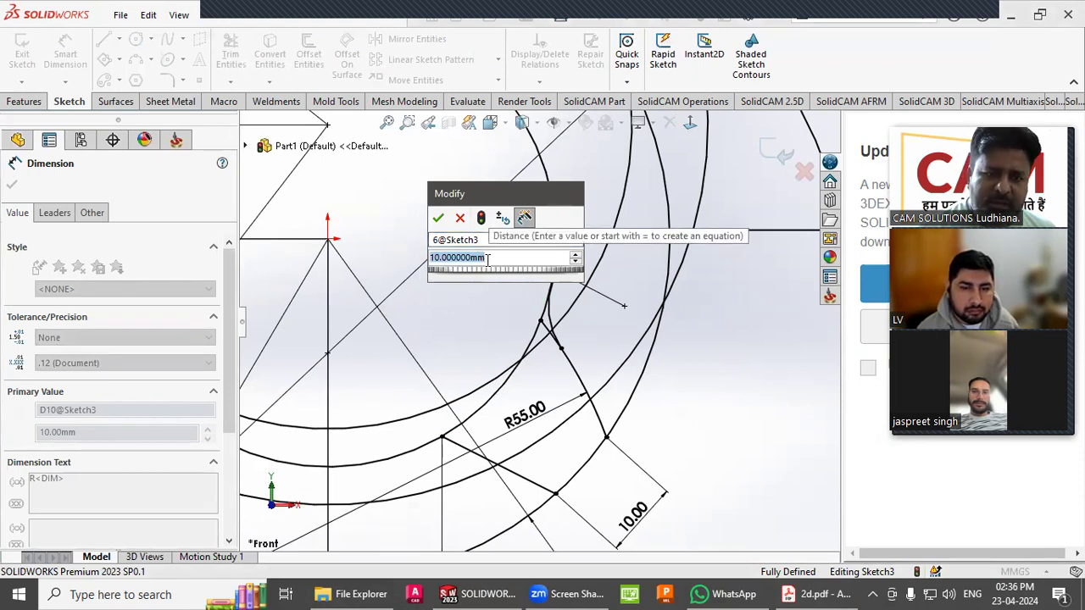
type("6")
key("Return")
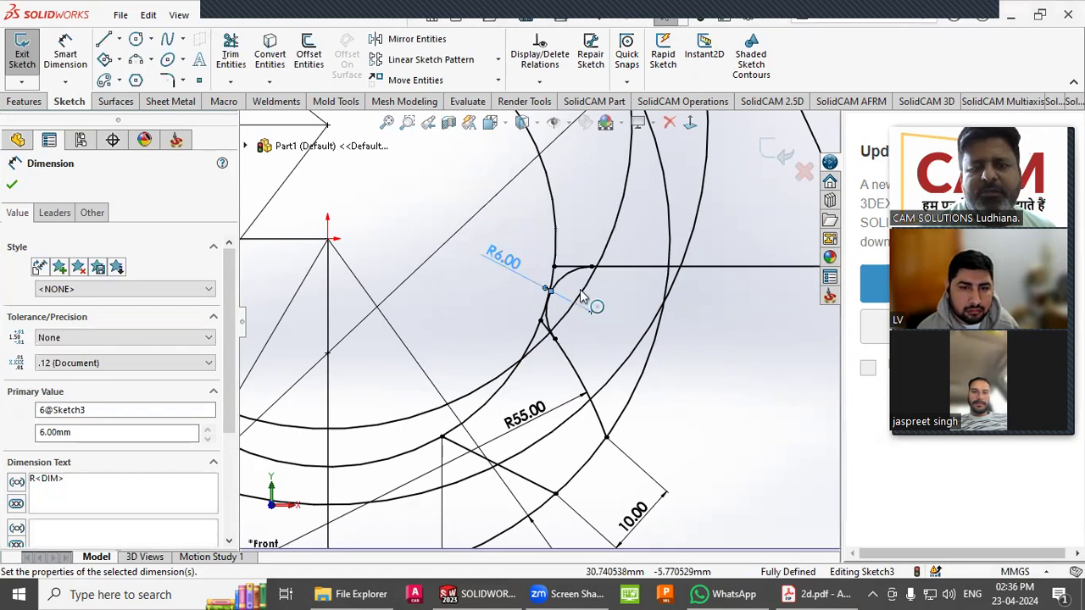
left_click(732, 337)
key("f")
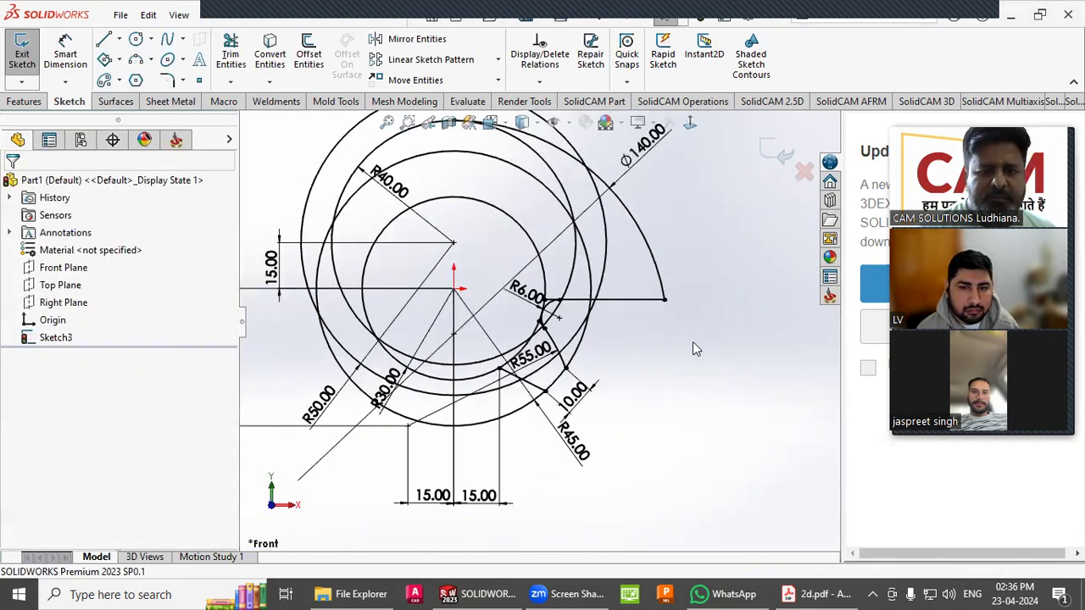
Examine the R70 arc, horizontal edge and rounded corner in the 2d.pdf drawing, and return to the sketch.
scroll(456, 339, "down", 2)
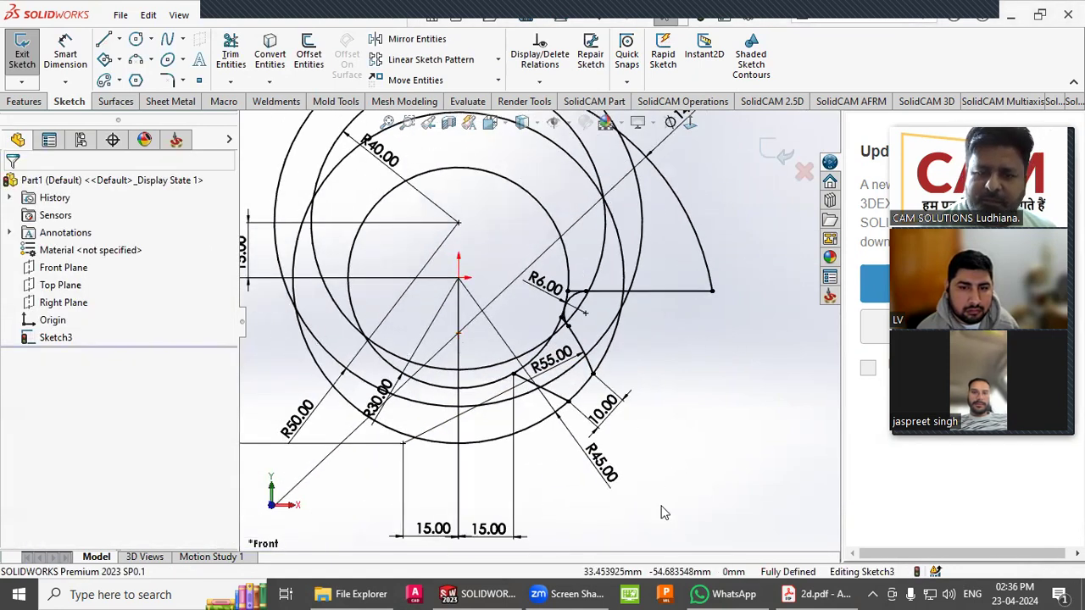
left_click(811, 591)
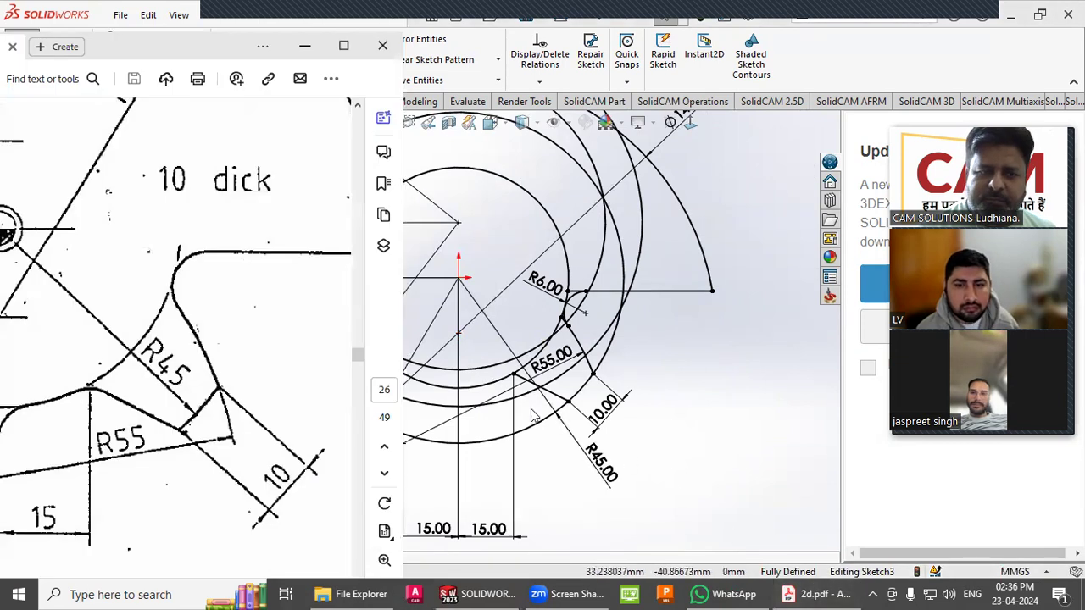
scroll(204, 365, "down", 5)
scroll(203, 367, "up", 4)
scroll(204, 365, "down", 2, "ctrl")
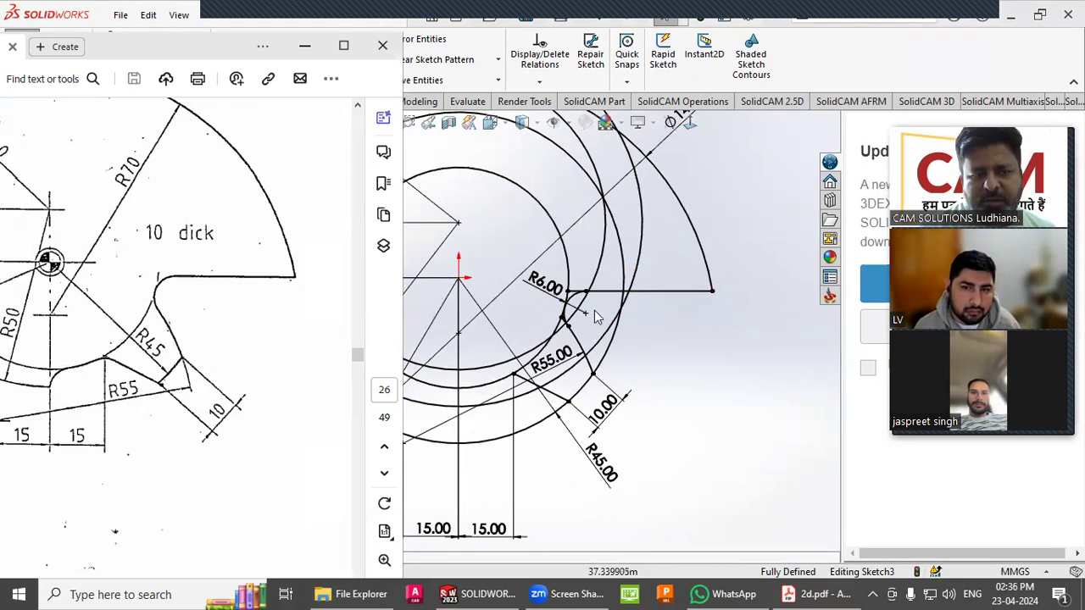
left_click(306, 47)
Inspect the sketch's overlapping circles and the area around the R55, R45 and 10 mm dimensions.
scroll(532, 360, "up", 3)
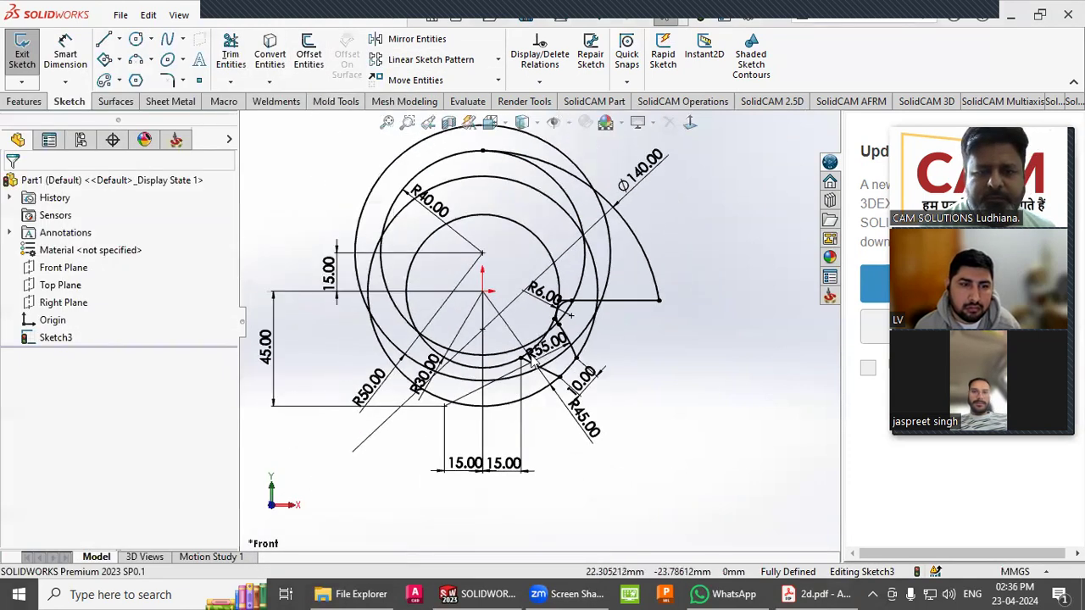
scroll(531, 360, "down", 3)
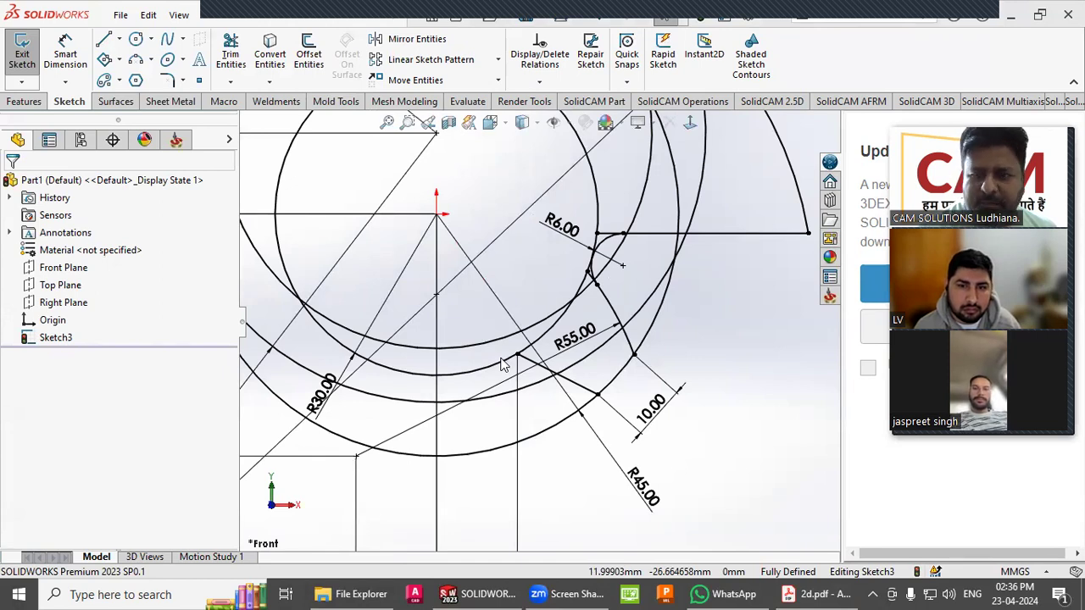
scroll(559, 279, "up", 3)
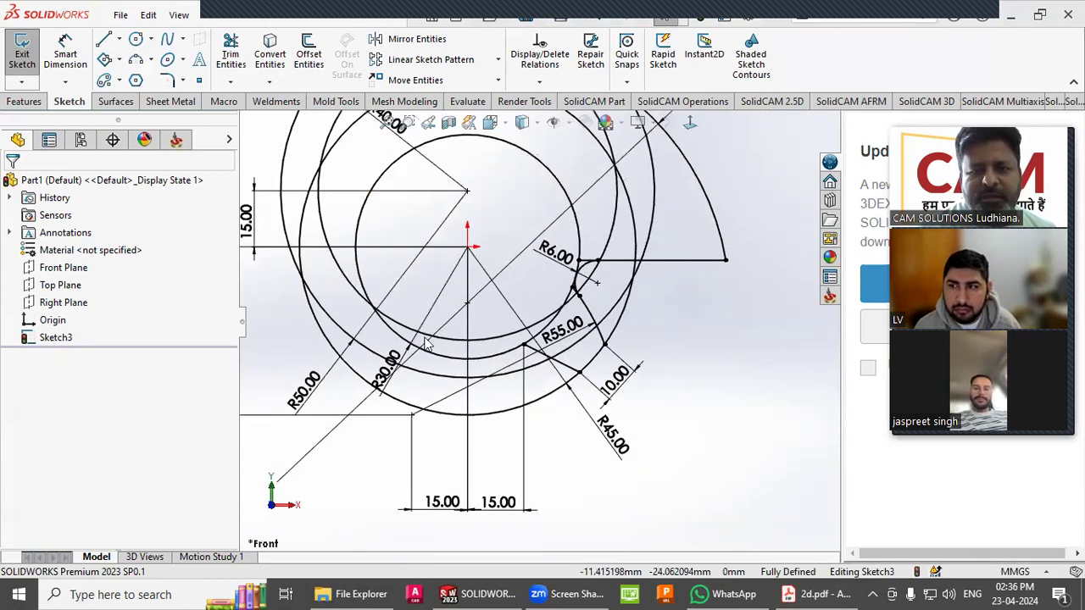
scroll(406, 270, "down", 2)
scroll(673, 381, "up", 5)
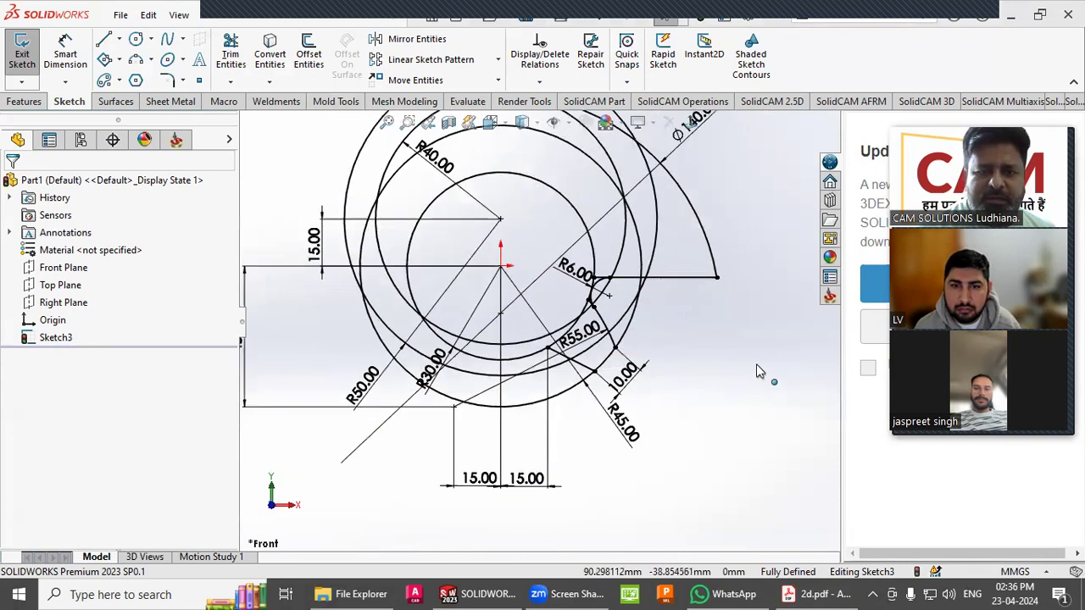
scroll(394, 233, "down", 2)
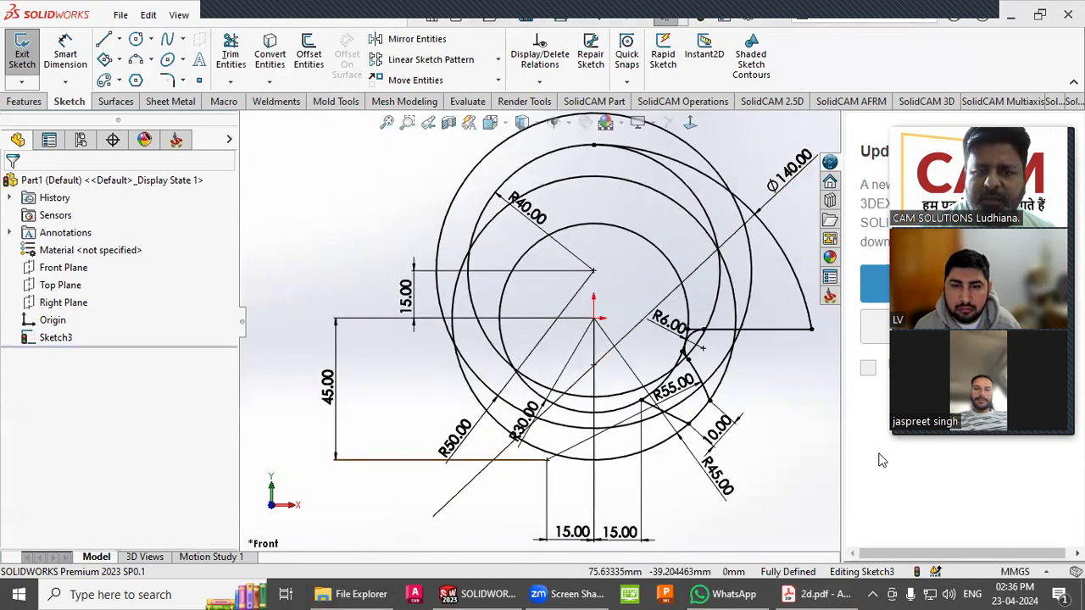
scroll(725, 426, "down", 1)
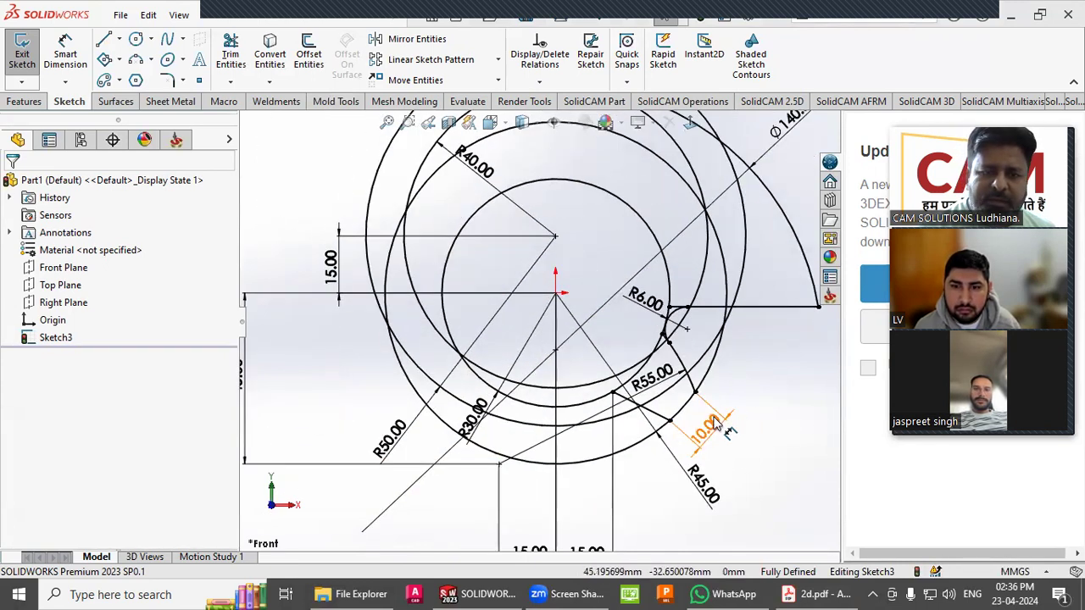
scroll(570, 407, "up", 3)
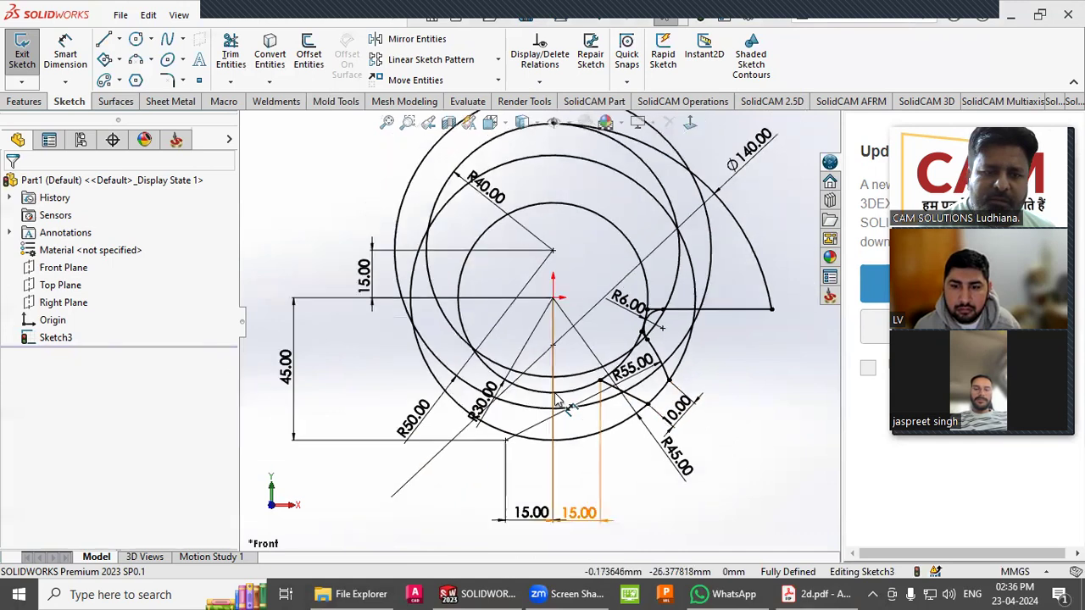
Switch to the 2d.pdf drawing, place it beside the sketch, examine the rounded corner near the R30 arc, and return to the sketch.
left_click(818, 594)
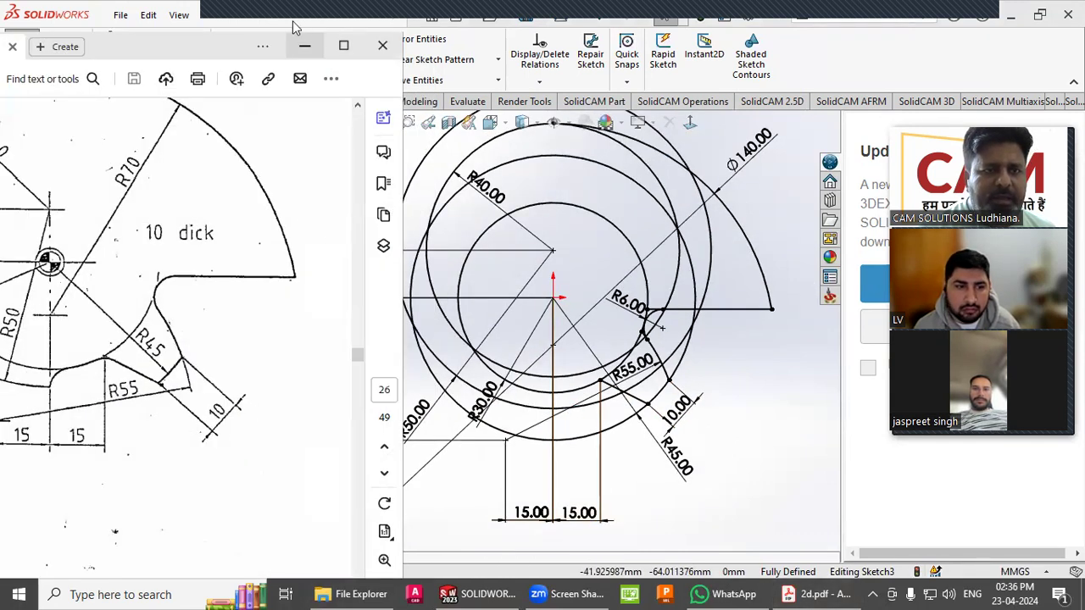
left_click(304, 45)
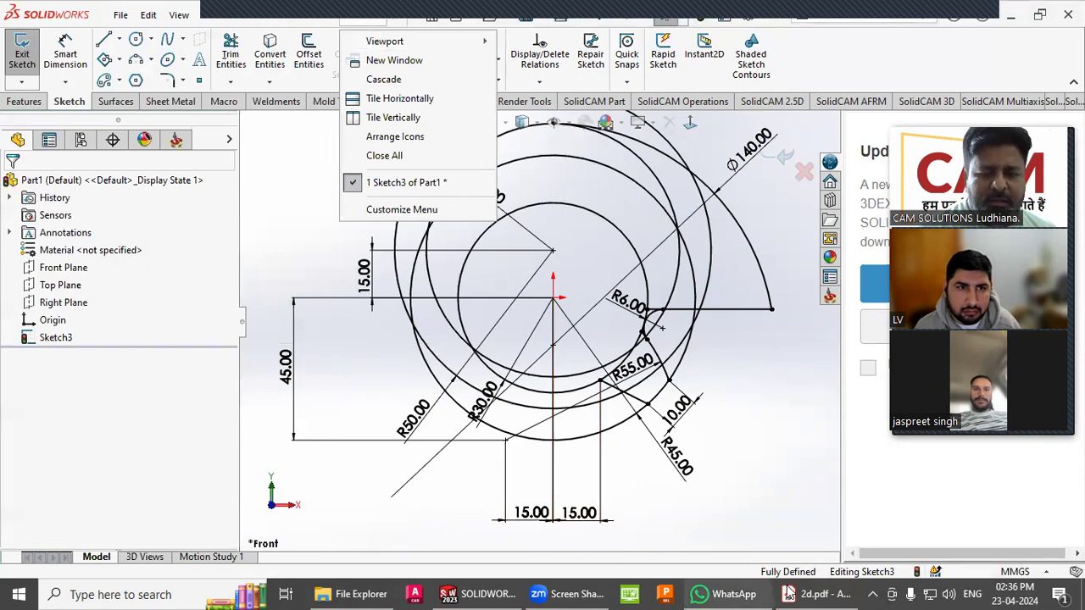
left_click(818, 594)
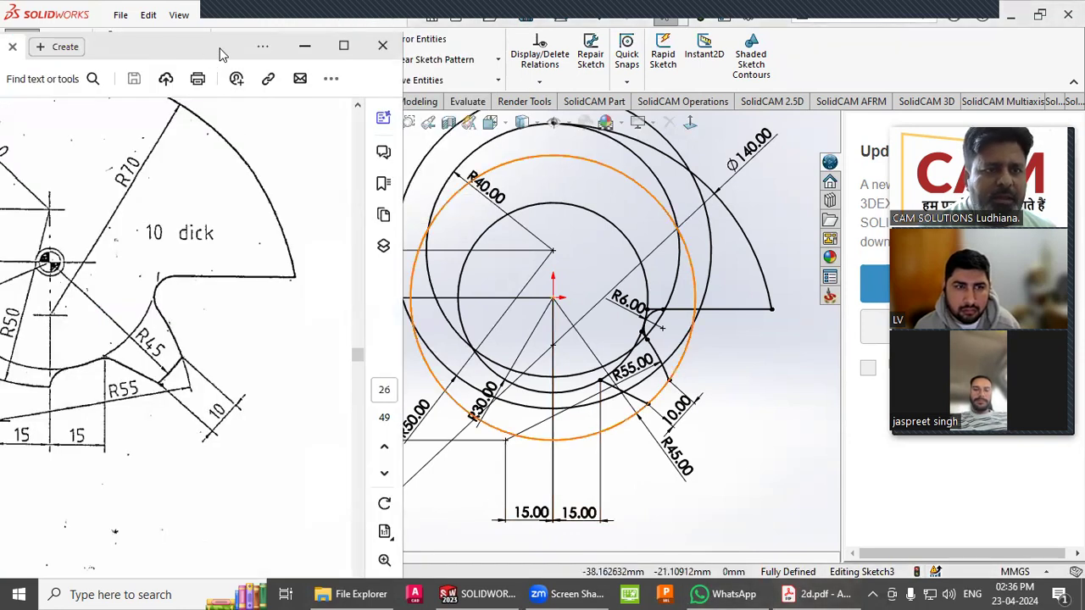
left_click_drag(219, 53, 1, 77)
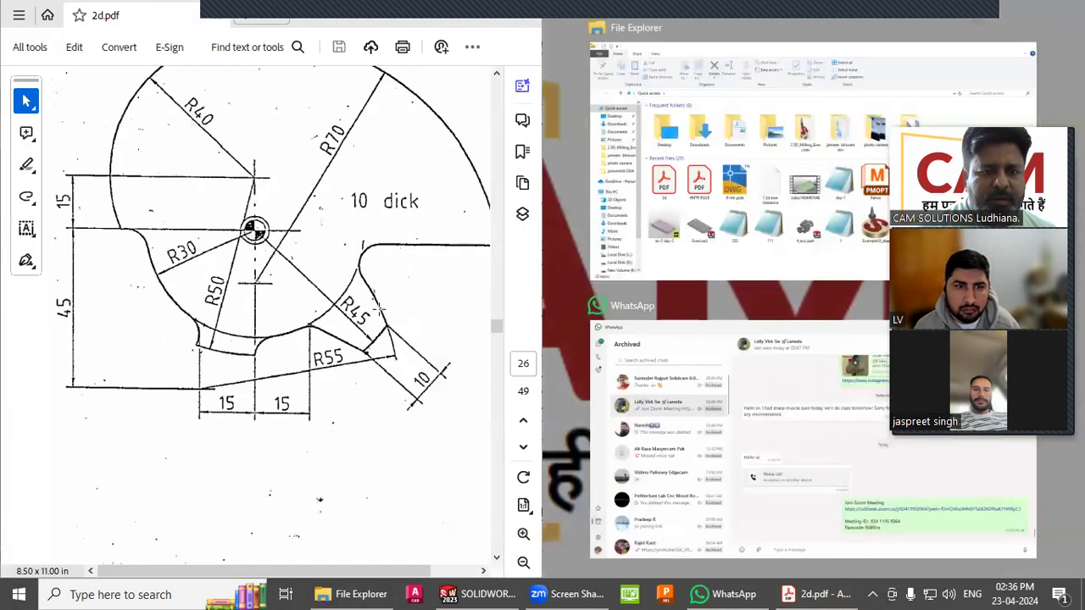
left_click(226, 365)
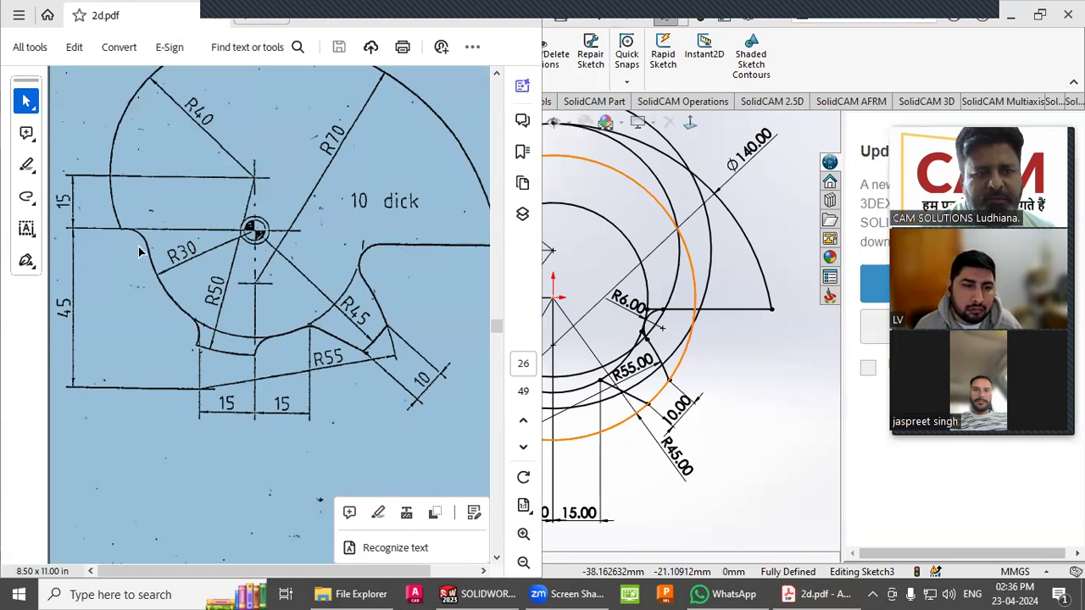
left_click(772, 437)
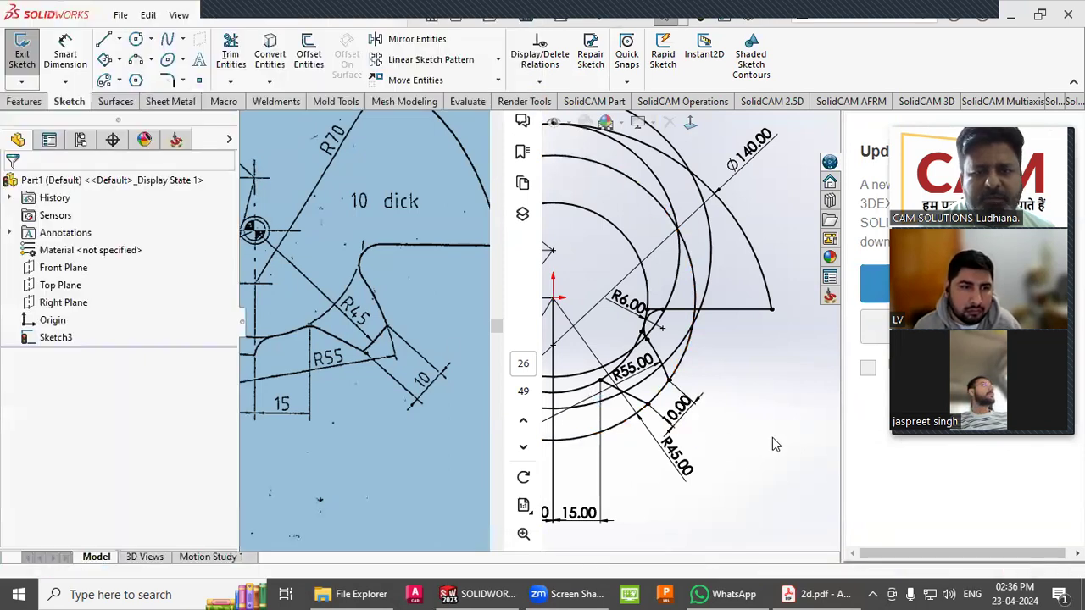
Sketch a circle about 9.5 mm in diameter outside the R30 circle, just below the horizontal line through the origin on the negative X side.
key("f")
scroll(454, 330, "down", 5)
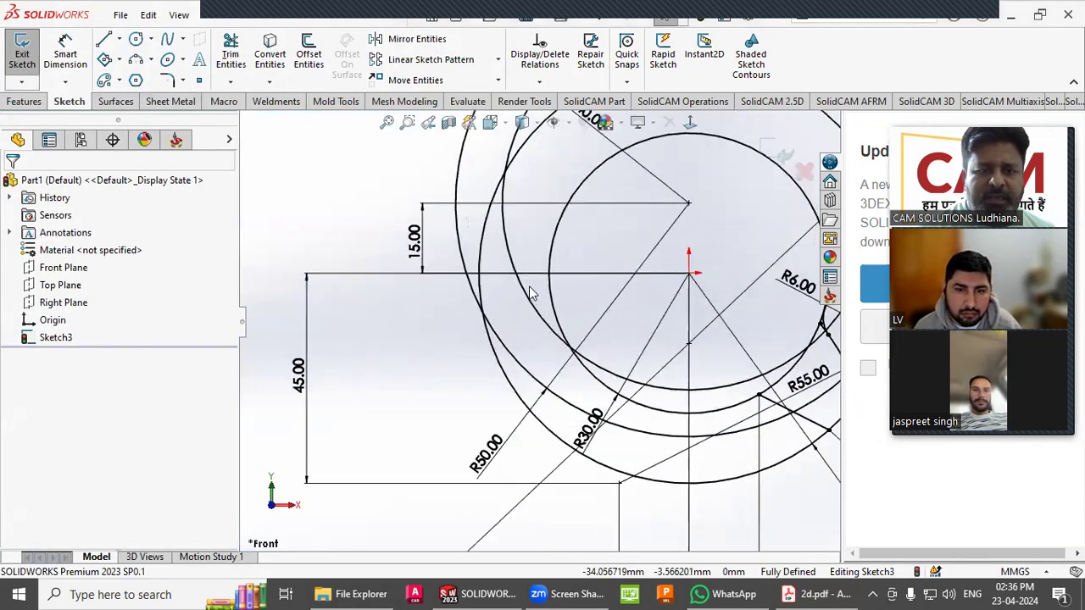
left_click(135, 41)
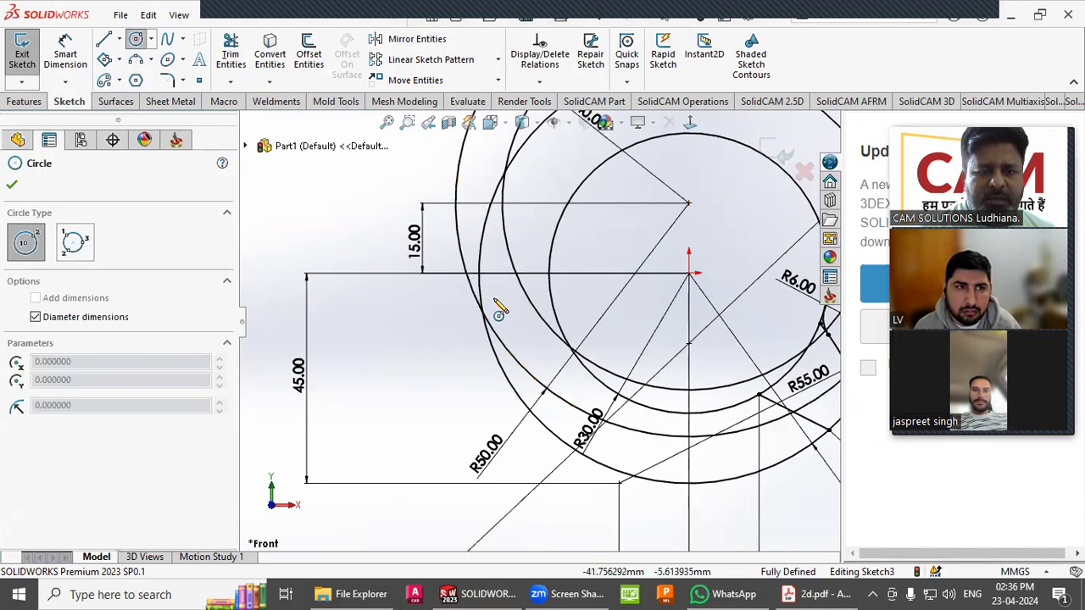
left_click(495, 298)
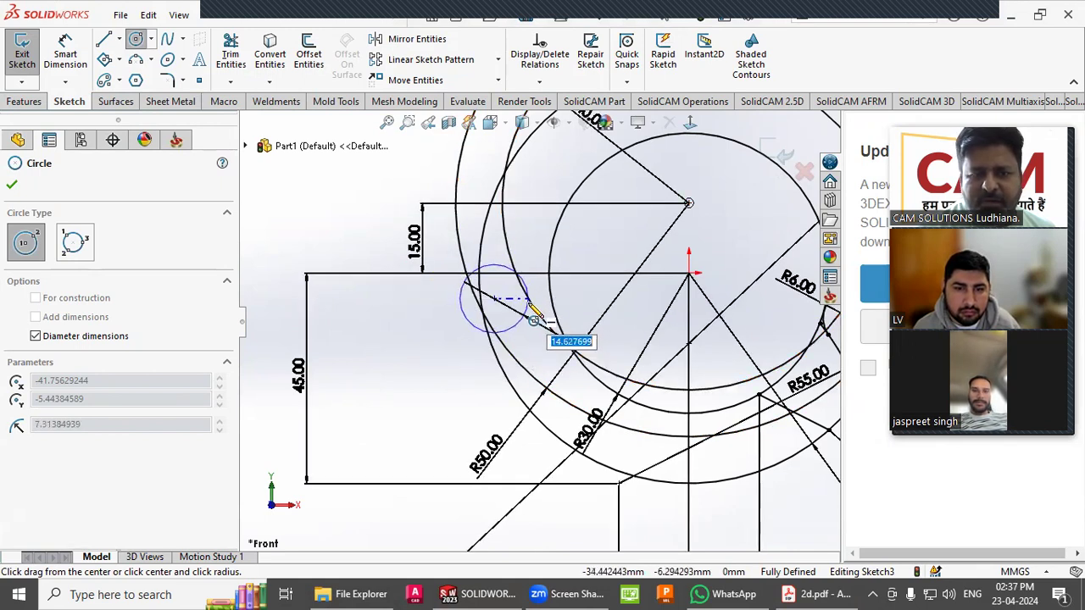
left_click(518, 302)
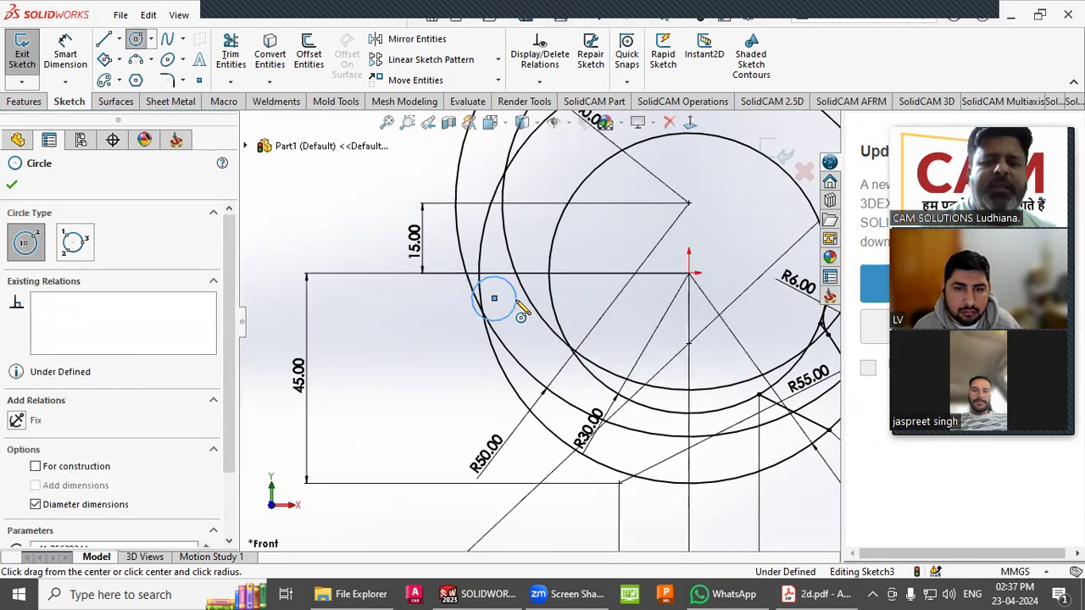
key("Escape")
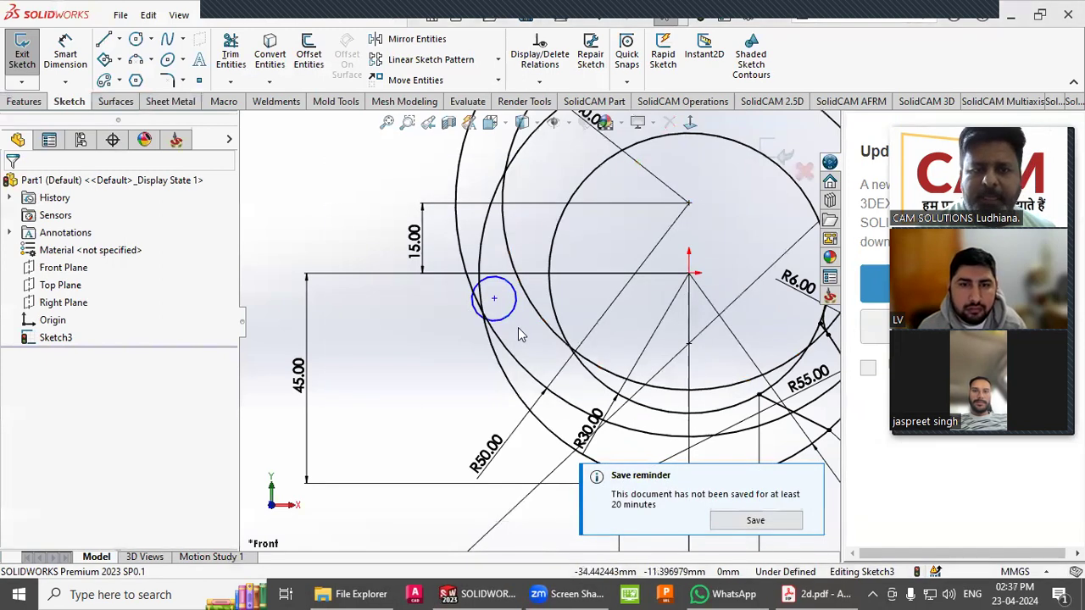
Check the corner by the R30 arc in the 2d.pdf drawing and make the small circle tangent to the R30 circle.
scroll(496, 301, "down", 2)
left_click(823, 593)
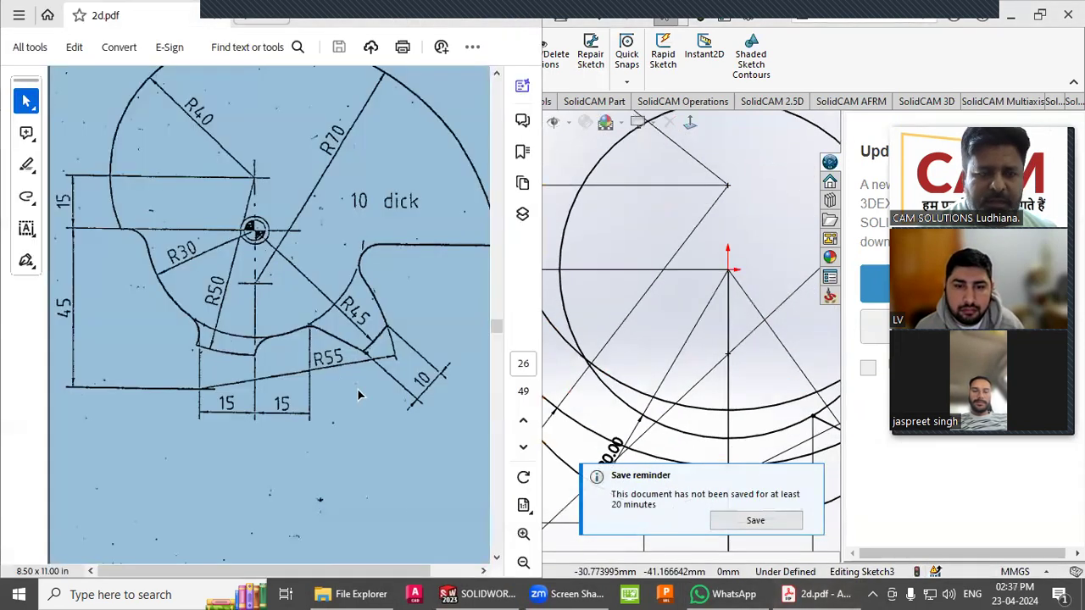
left_click(607, 330)
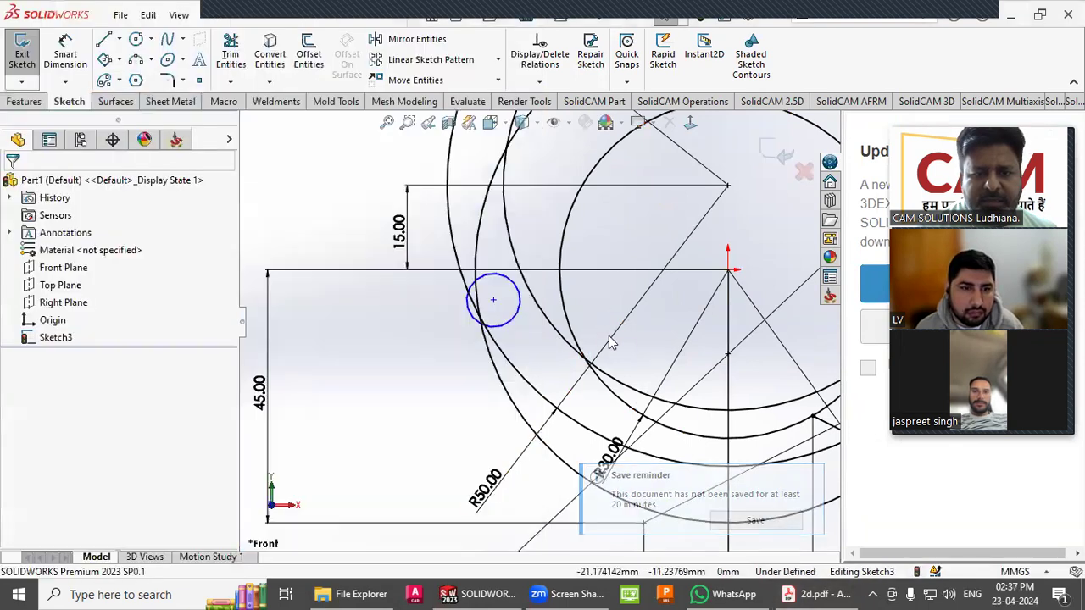
scroll(617, 365, "up", 2)
left_click(568, 346)
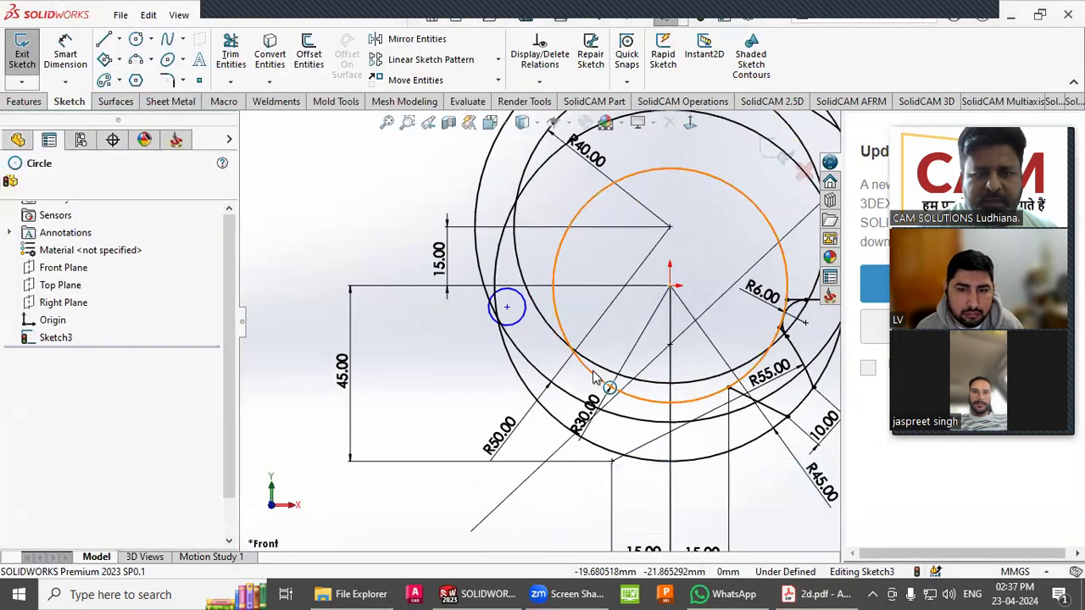
left_click(528, 320, "ctrl")
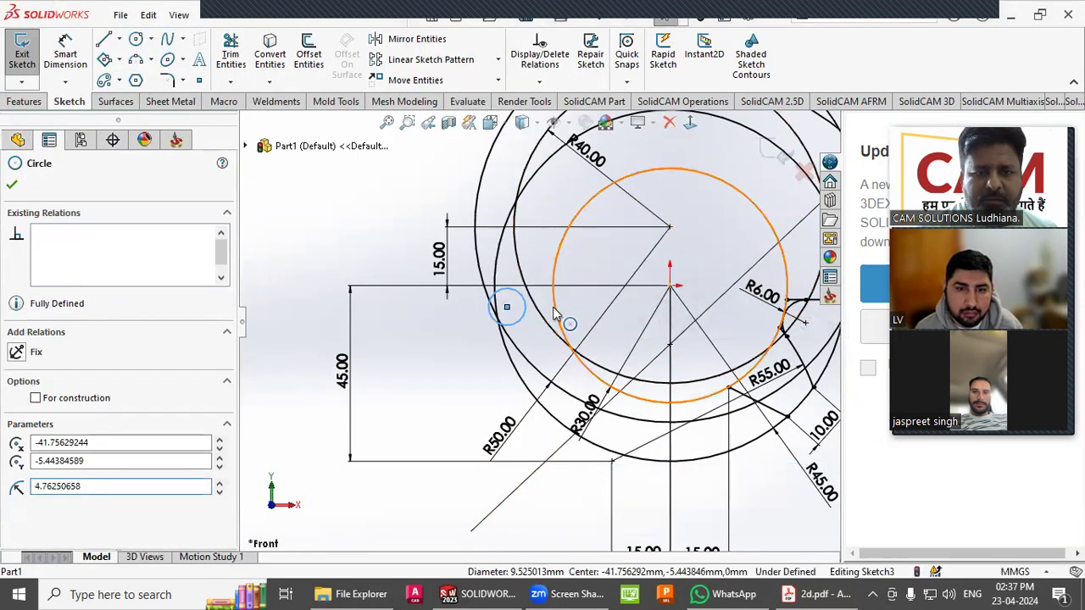
left_click(36, 460)
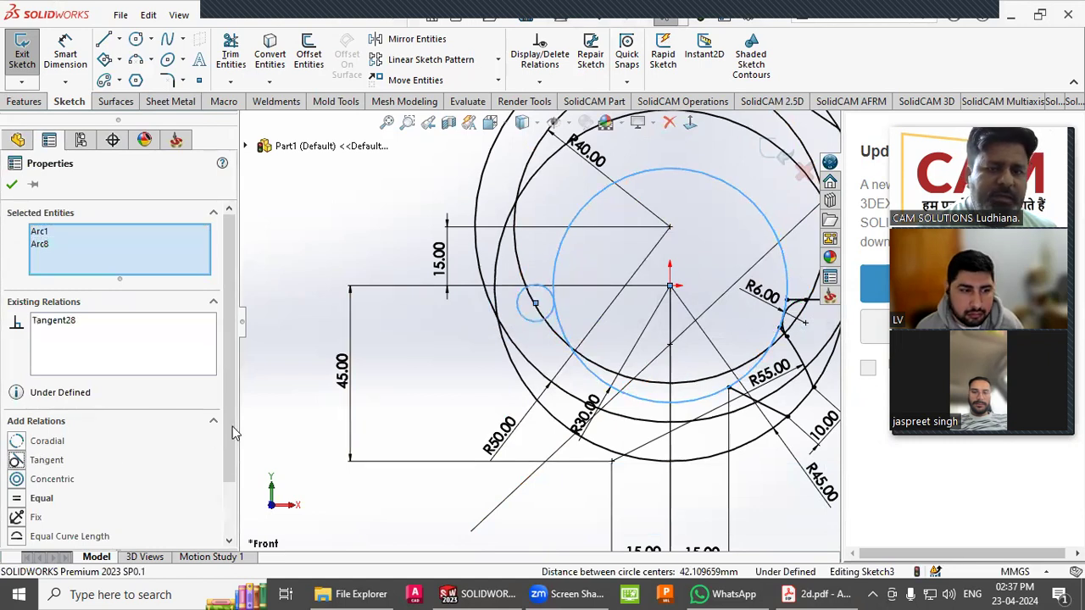
left_click(292, 408)
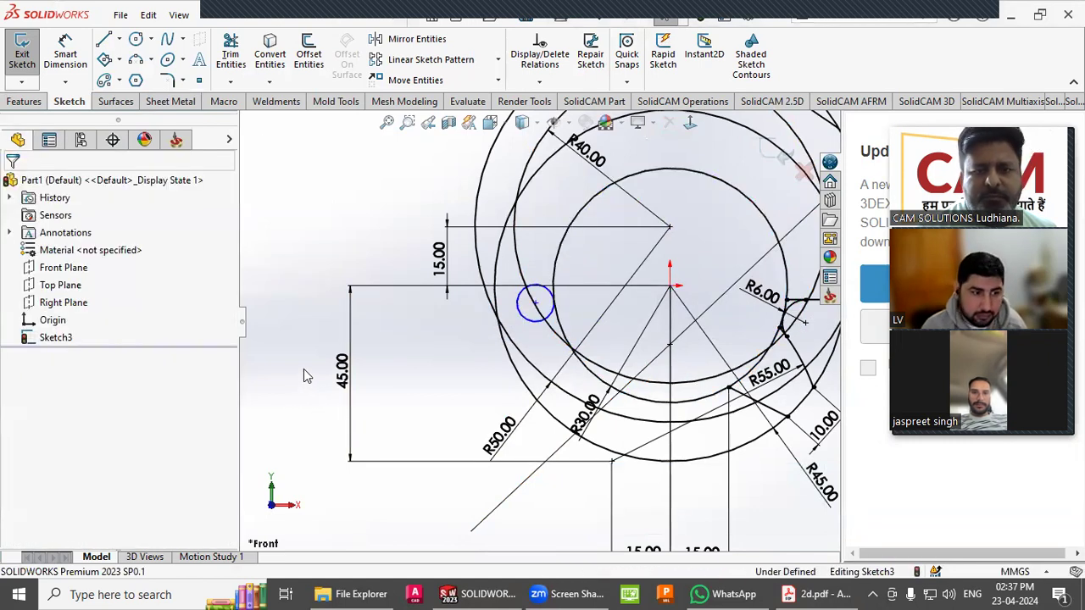
scroll(512, 306, "down", 1)
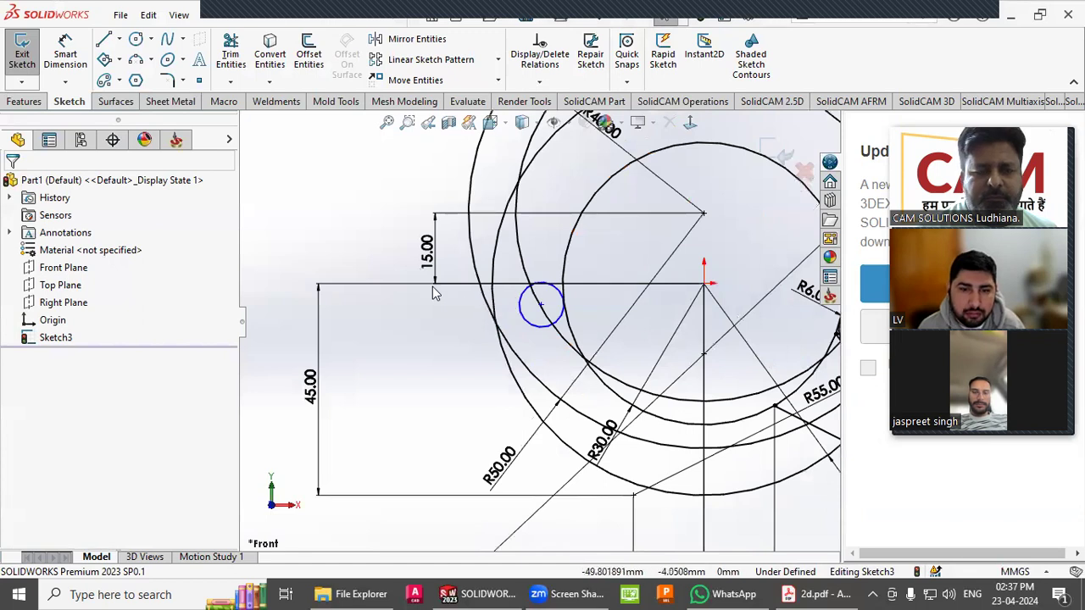
left_click(103, 42)
left_click(119, 39)
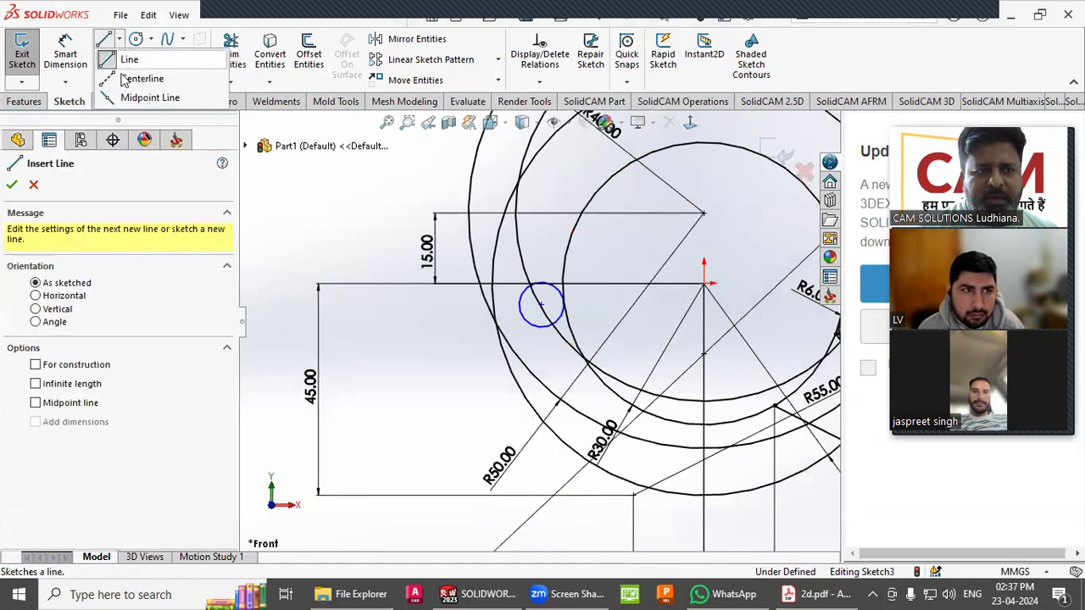
left_click(136, 78)
left_click(136, 79)
left_click(704, 285)
key("Escape")
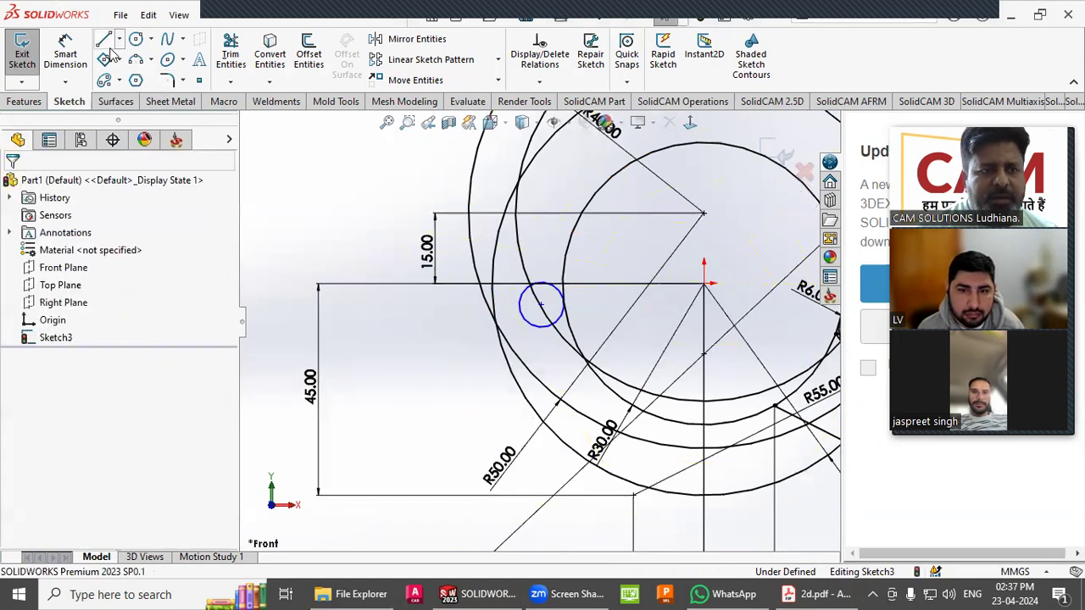
Draw a horizontal centerline about 47.7 mm long from the origin to the R50 circle on the small circle's side.
left_click(120, 39)
left_click(136, 78)
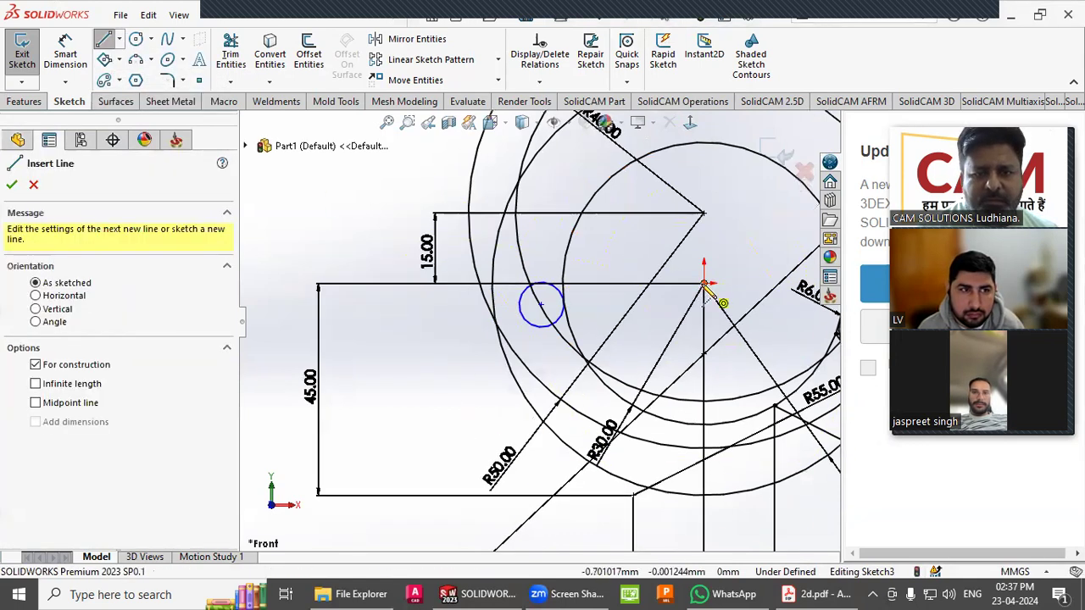
left_click(703, 285)
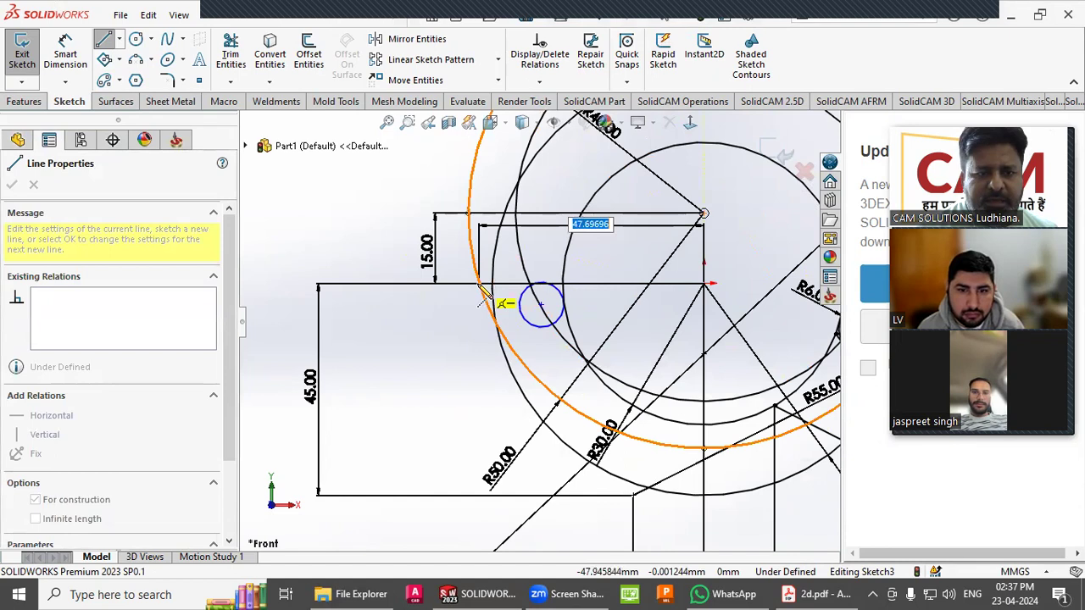
left_click(479, 285)
right_click(481, 289)
left_click(509, 293)
Make the small circle tangent to the horizontal centerline.
scroll(531, 297, "down", 3)
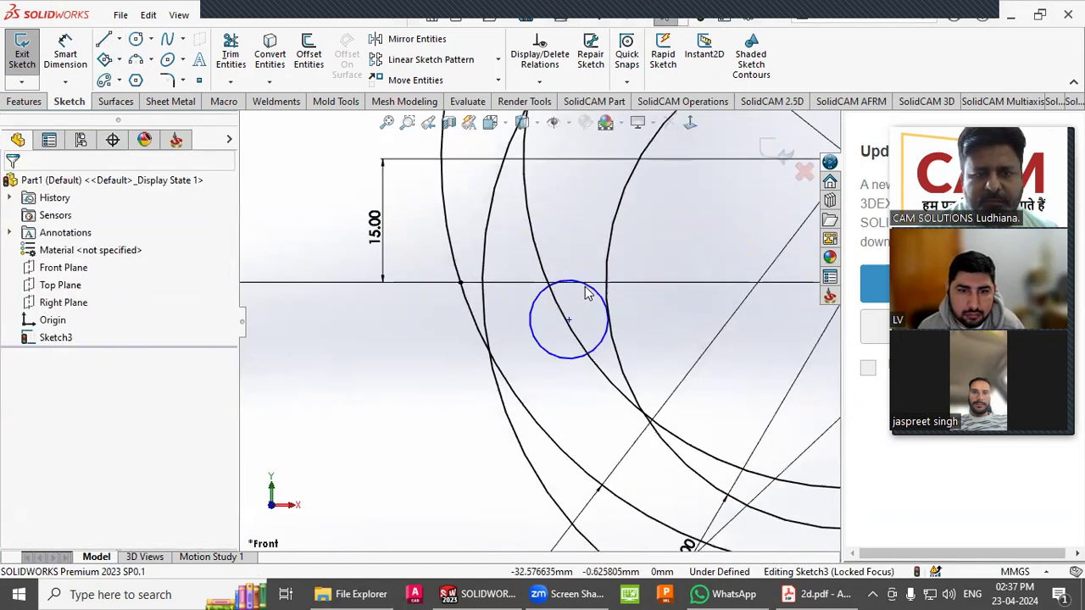
left_click(587, 292)
left_click(515, 283, "ctrl")
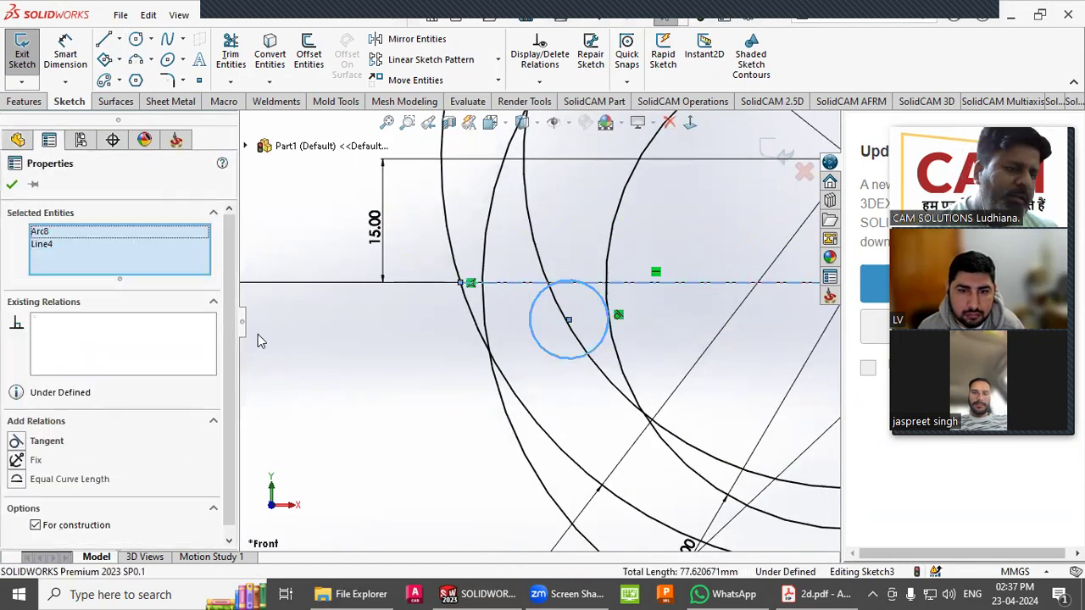
left_click(16, 443)
left_click(371, 374)
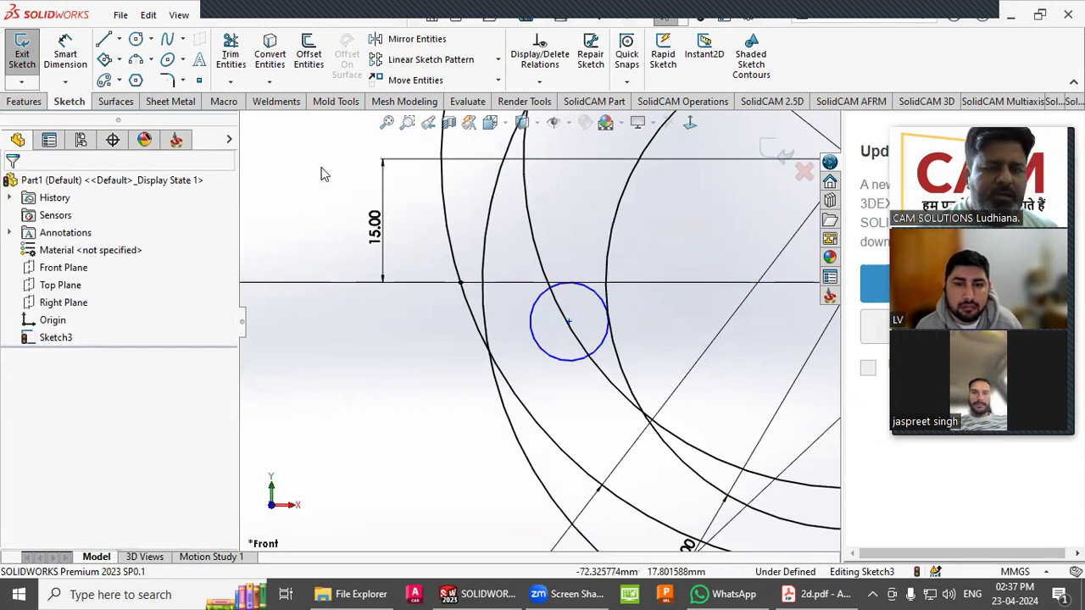
Make the small circle outside the R30 circle equal in radius to the R6 arc on the opposite side.
scroll(416, 254, "up", 8)
scroll(532, 305, "down", 4)
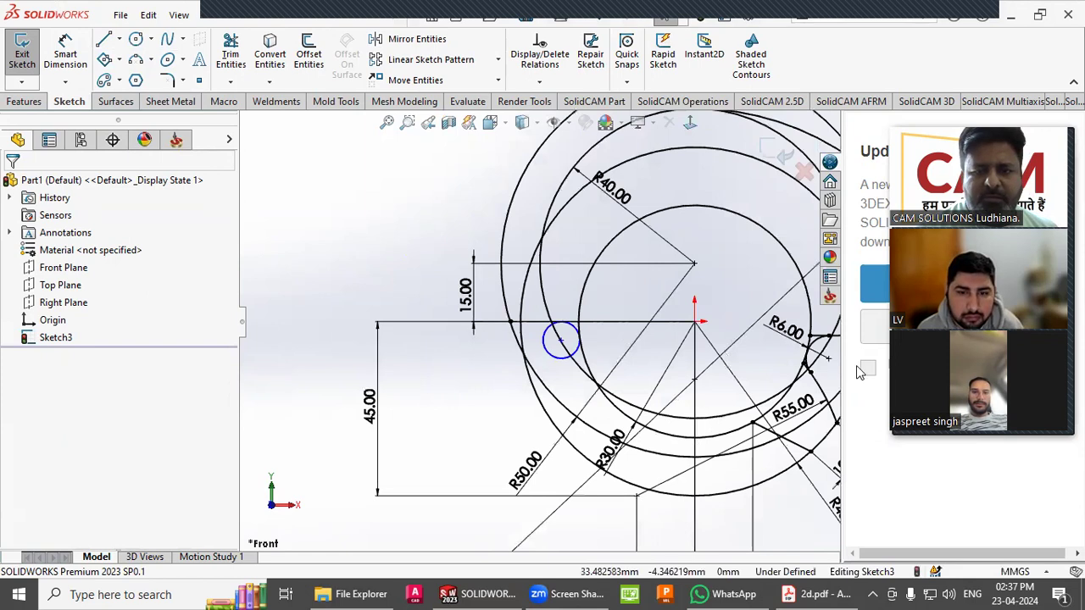
left_click(822, 352)
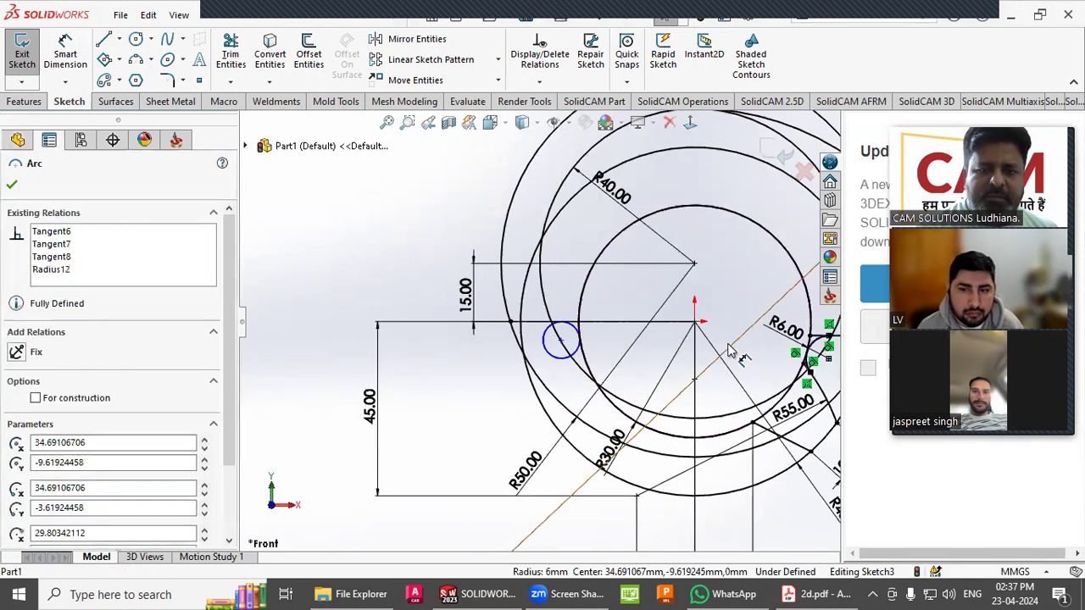
left_click(553, 354, "ctrl")
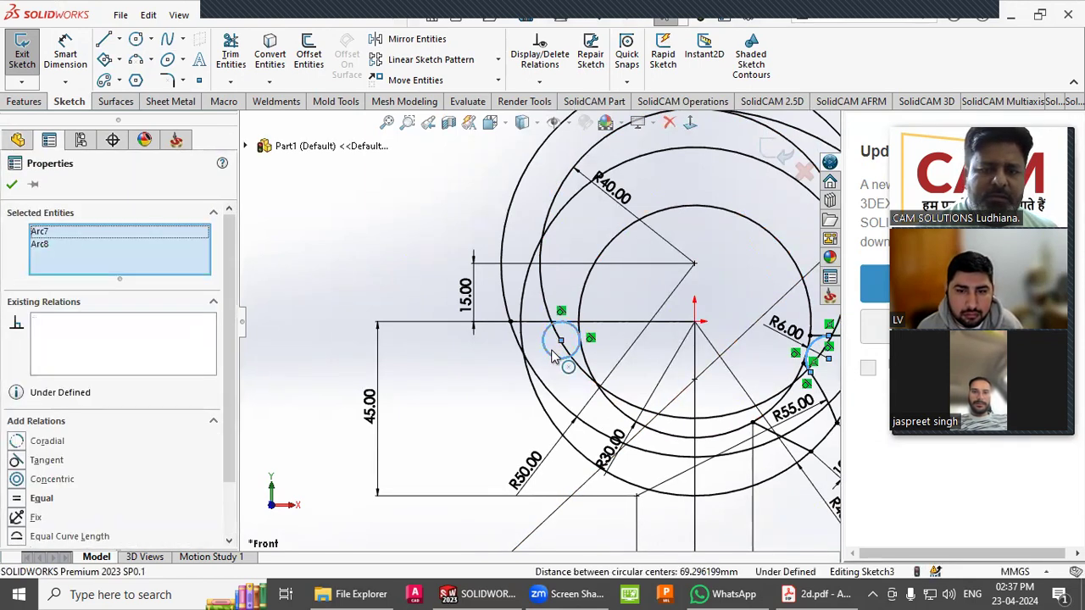
left_click(17, 500)
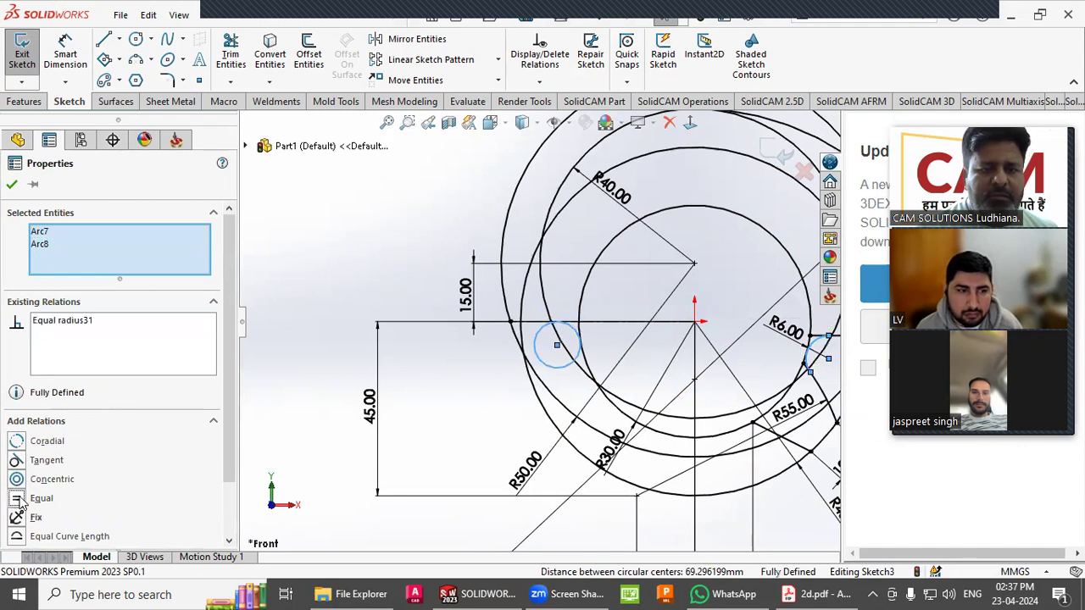
left_click(296, 431)
scroll(576, 305, "up", 3)
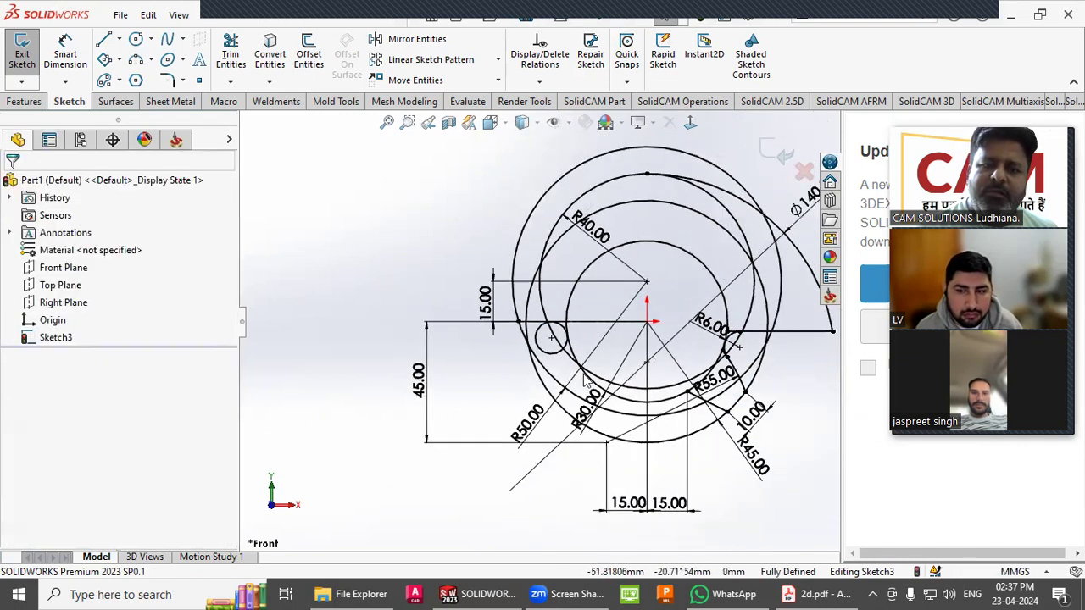
Examine the corner between the R30 and R50 arcs, 15 mm to the negative X side of centre, in the 2d.pdf drawing.
scroll(672, 363, "down", 3)
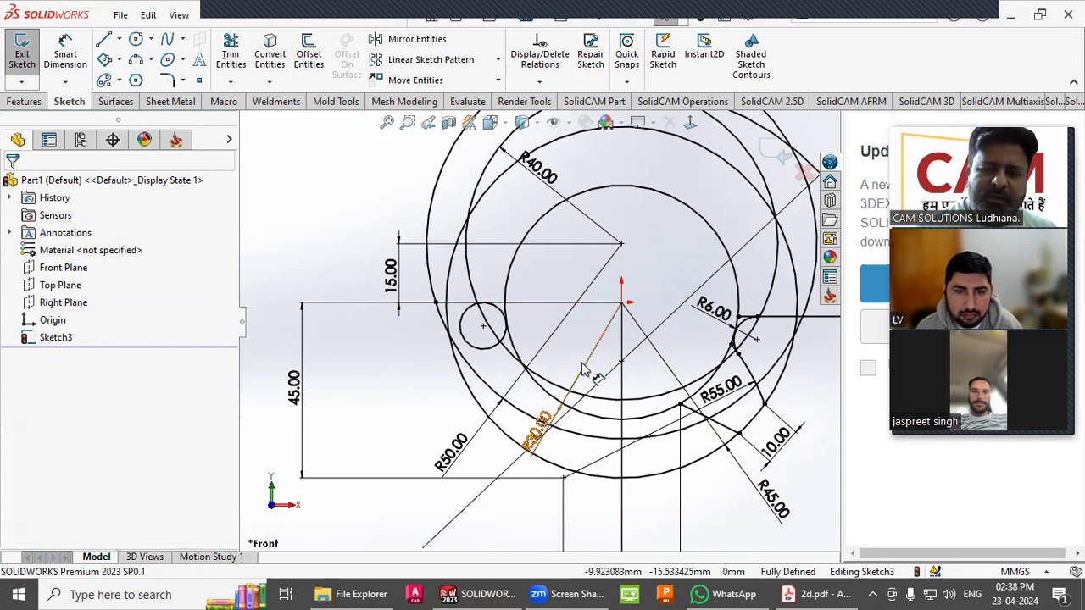
scroll(582, 368, "up", 1)
scroll(642, 356, "up", 1)
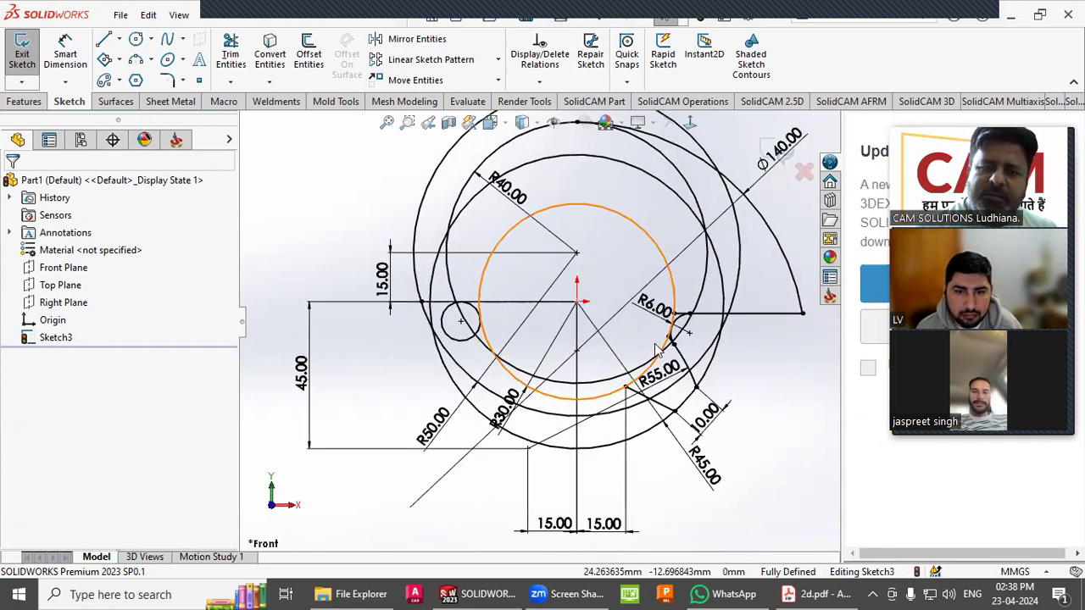
left_click(788, 594)
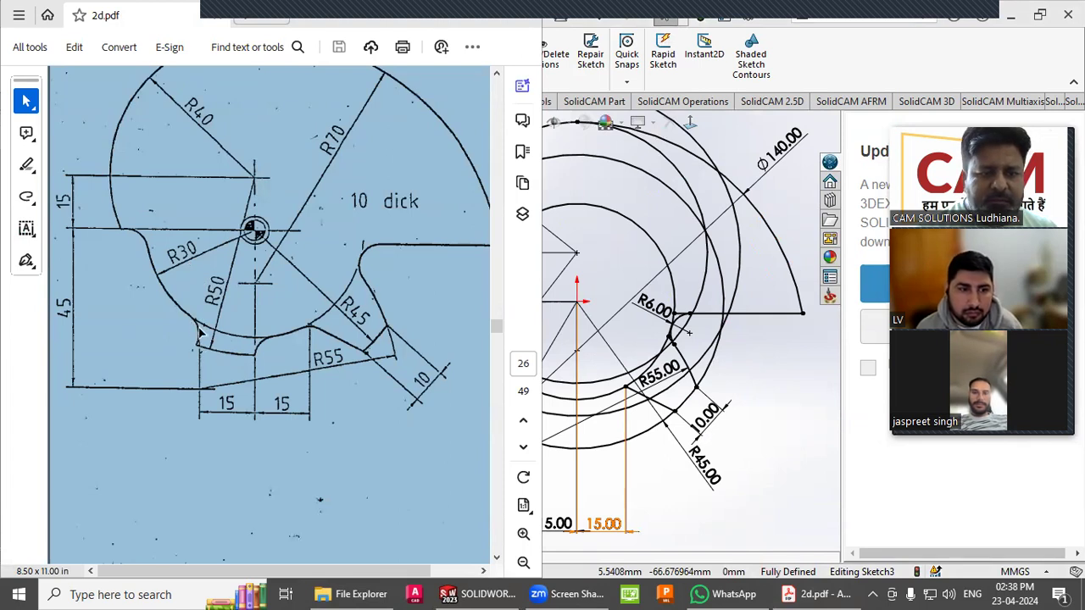
left_click(198, 387)
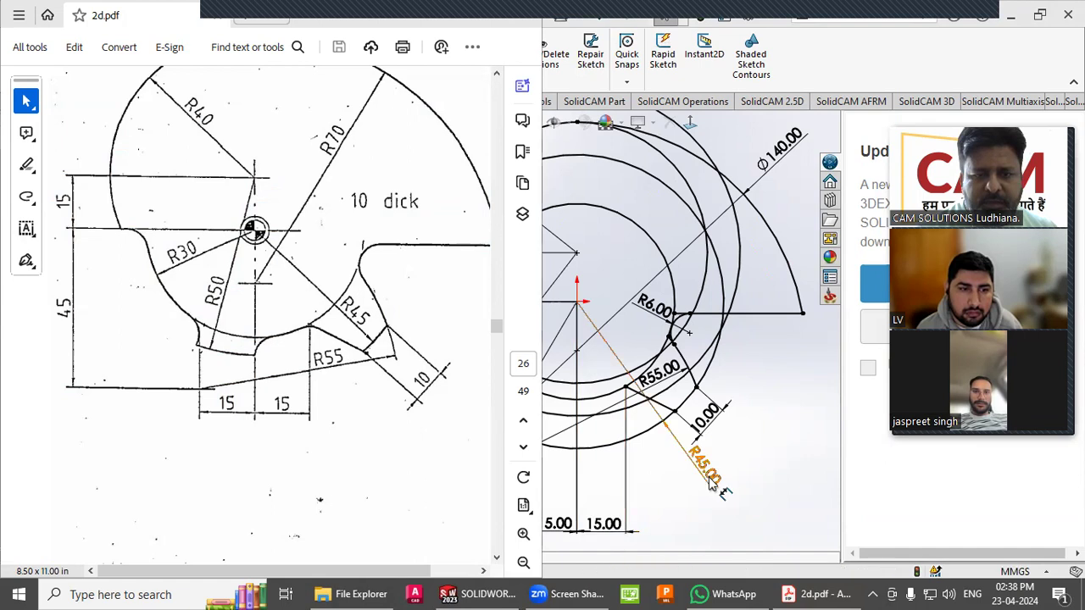
left_click(553, 413)
left_click(464, 455)
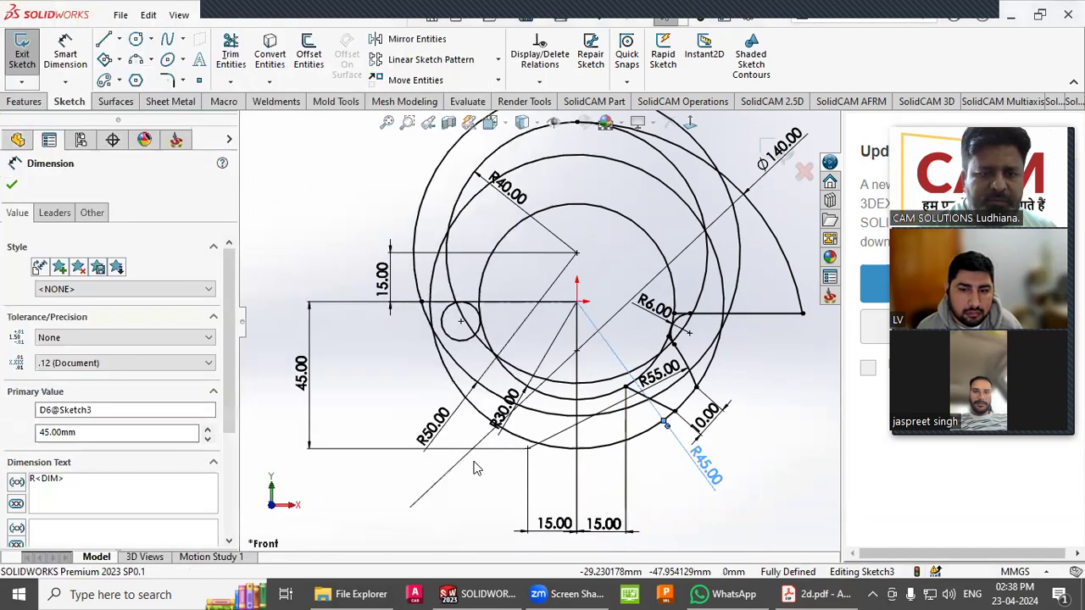
left_click(509, 497)
Draw a vertical centerline about 45 mm long from the R55 centre point up to the horizontal line through the origin.
scroll(508, 497, "down", 2)
left_click(121, 42)
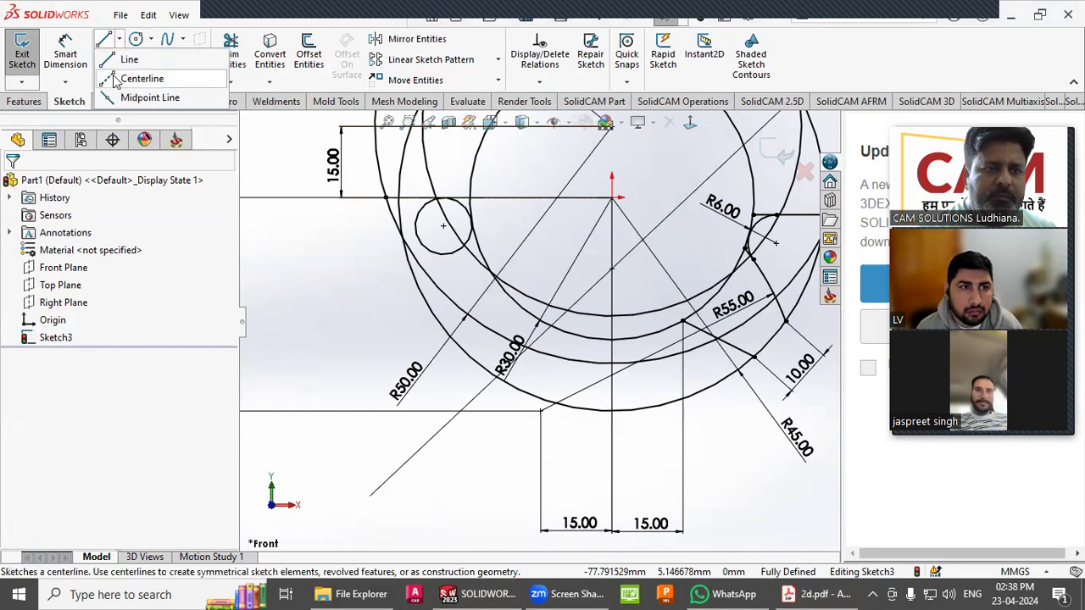
left_click(116, 79)
left_click(685, 316)
left_click(541, 412)
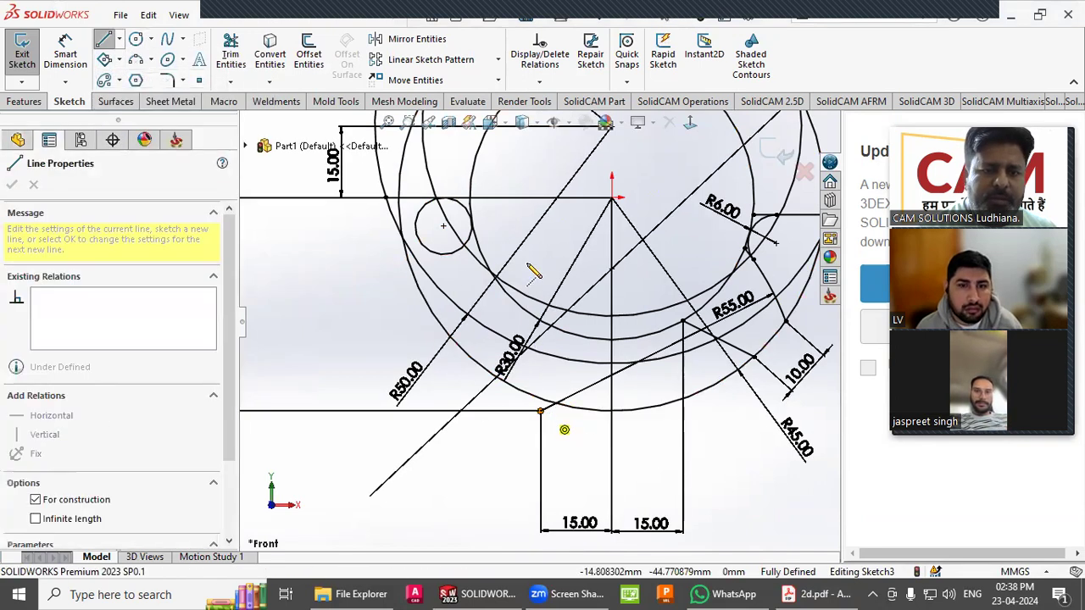
left_click(540, 199)
right_click(542, 204)
left_click(567, 211)
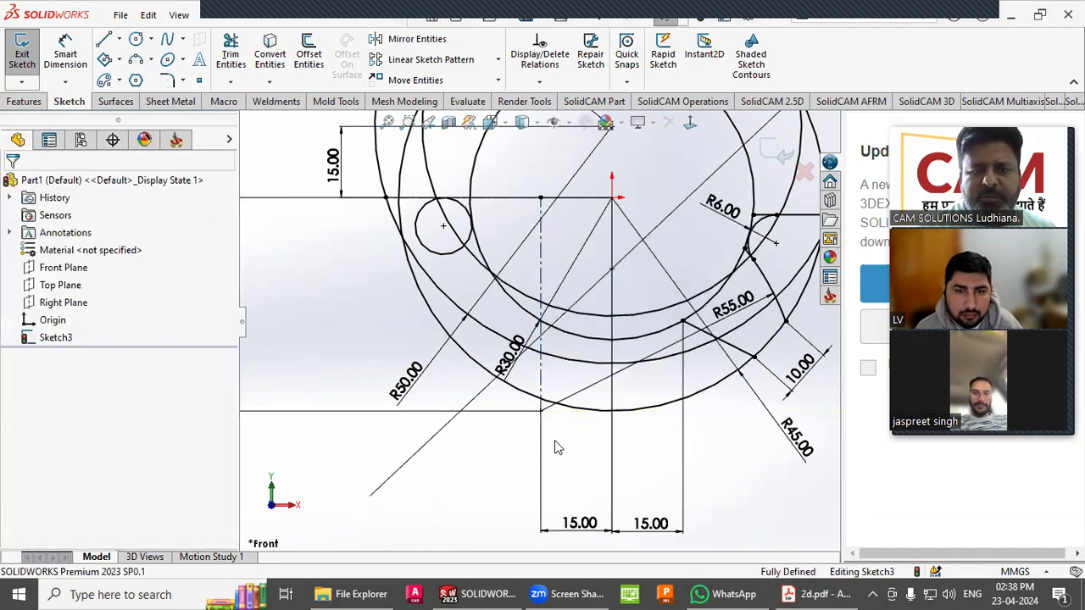
Sketch a circle about 4 mm in diameter between the R50 and R45 circles, on the negative X side of the vertical centerline.
scroll(509, 441, "down", 2)
scroll(511, 425, "up", 2)
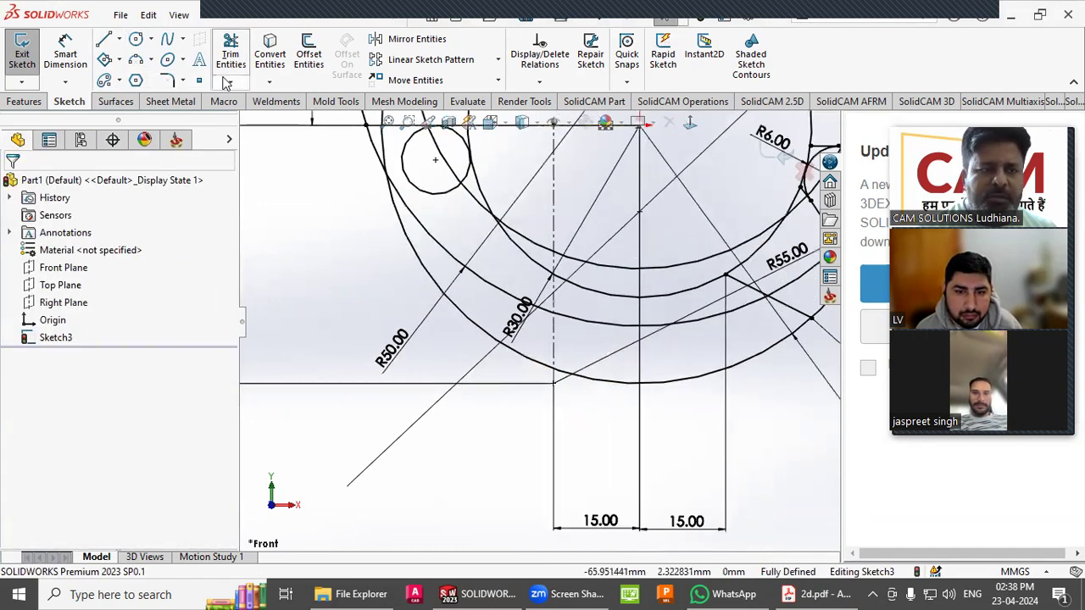
left_click(136, 39)
left_click(532, 341)
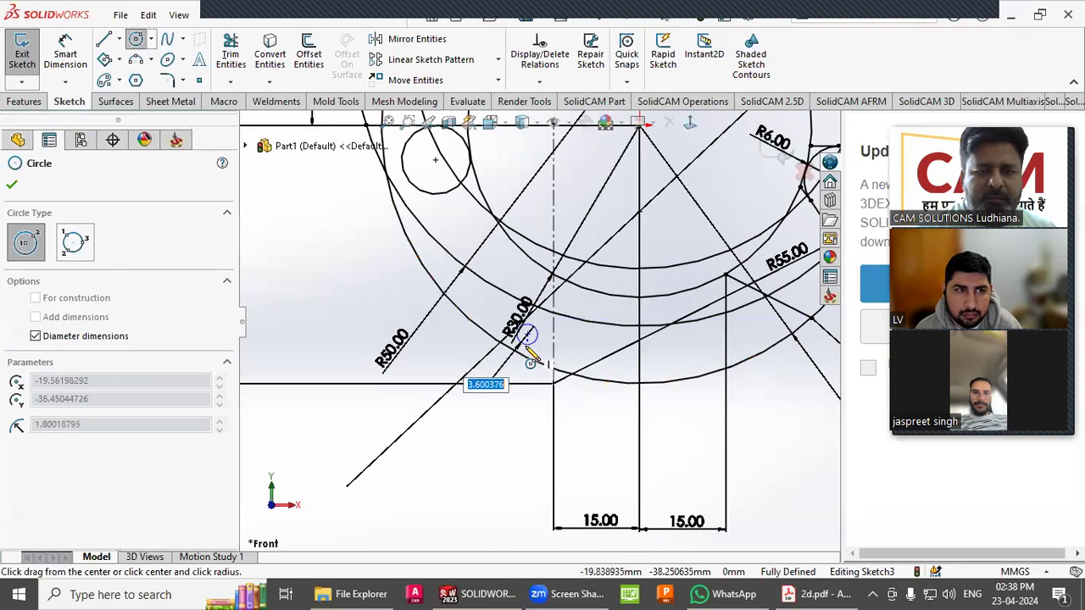
left_click(528, 353)
right_click(535, 359)
left_click(539, 359)
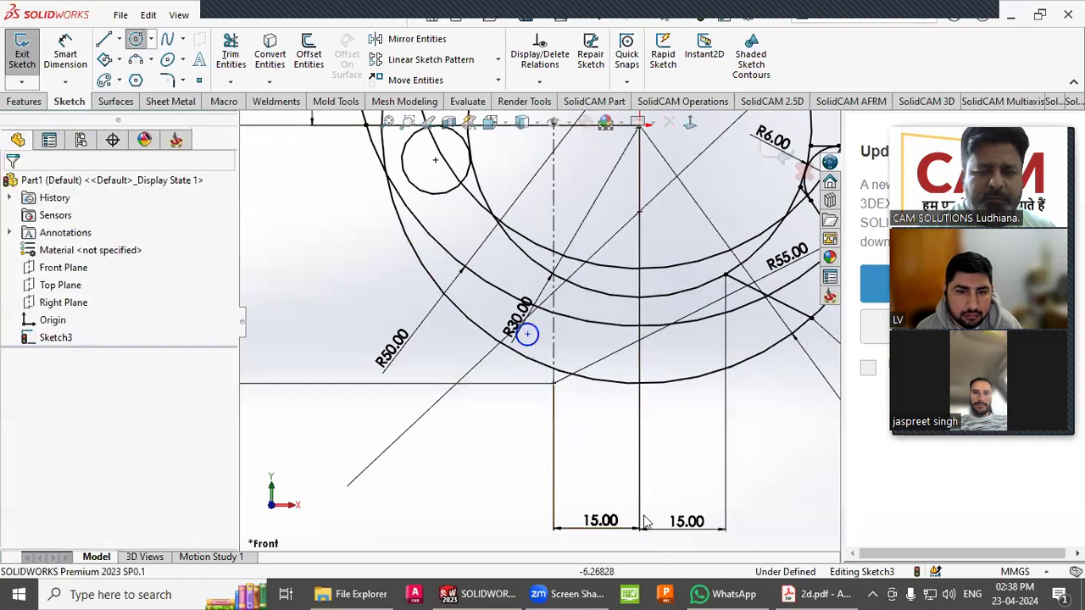
Check the corner by the R50 arc in the 2d.pdf drawing and make the new small circle tangent to the vertical centerline.
left_click(797, 594)
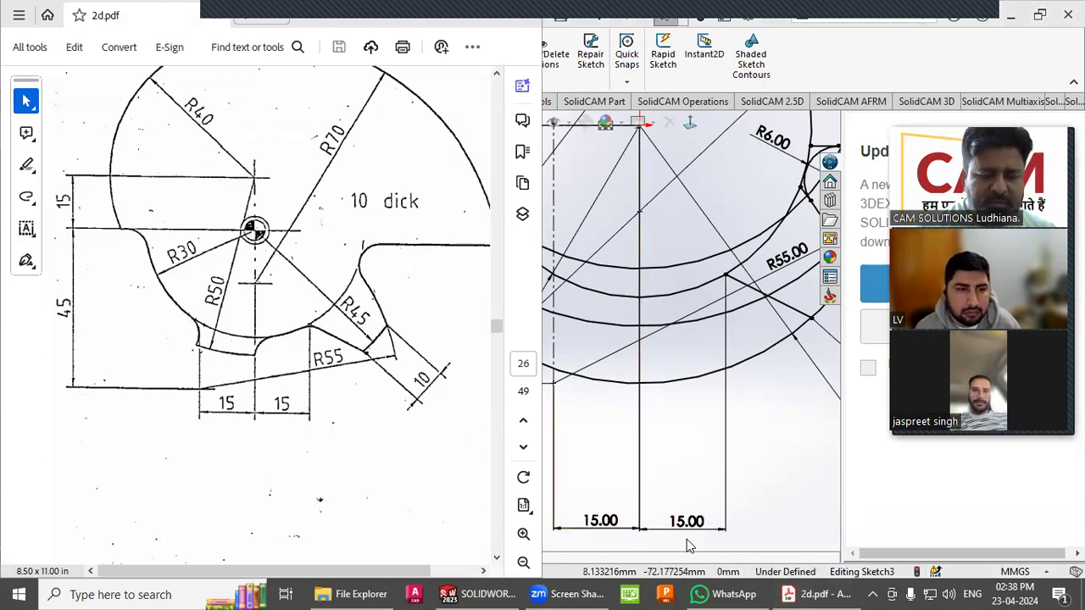
left_click(713, 591)
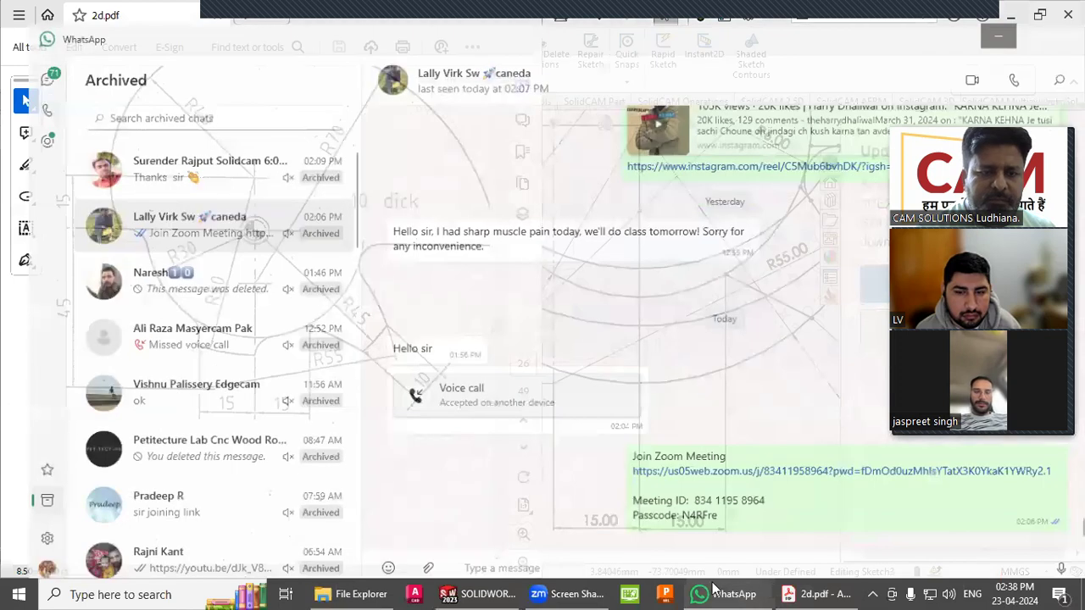
left_click(824, 591)
left_click(383, 444)
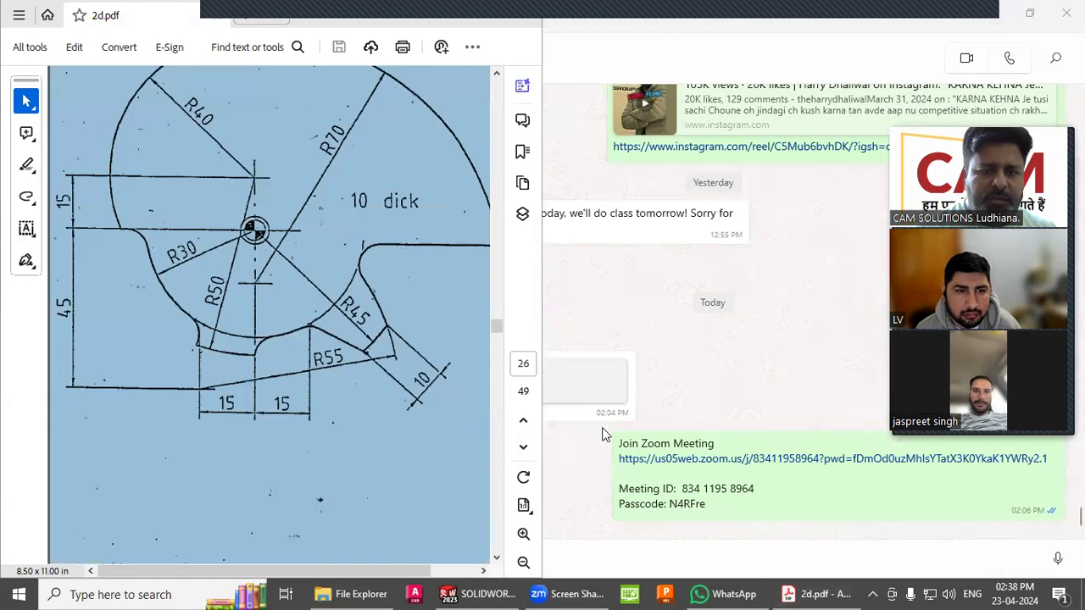
left_click(480, 594)
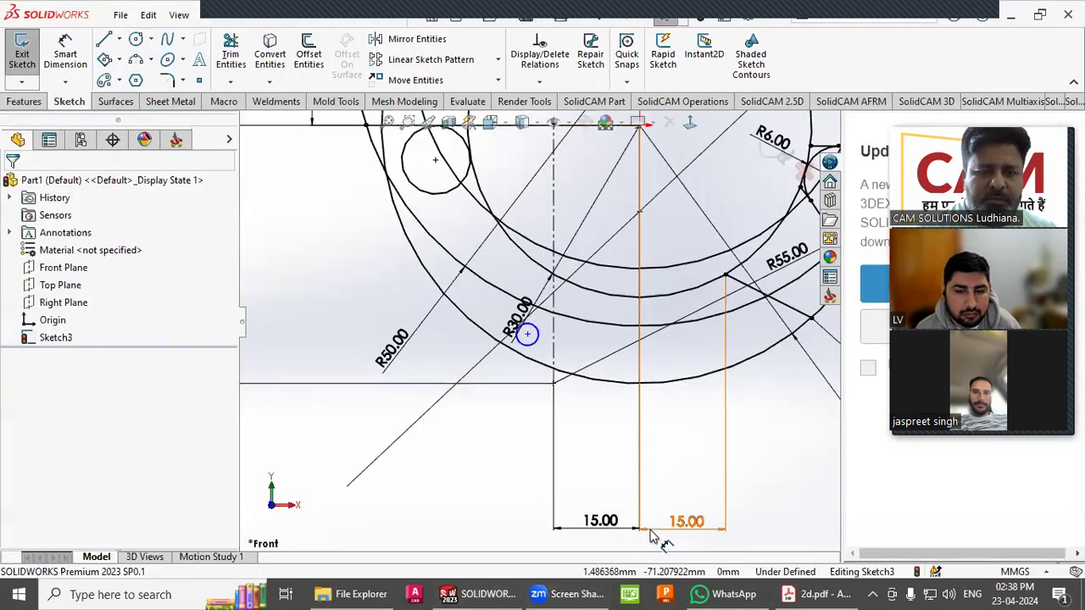
left_click(554, 335)
left_click(492, 368, "ctrl")
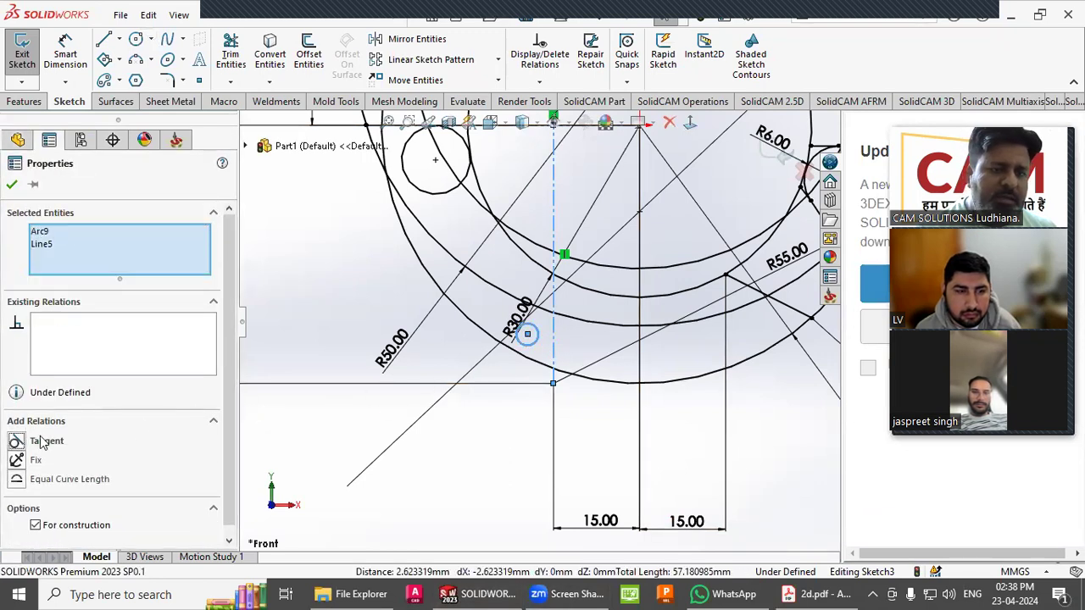
left_click(42, 442)
left_click(356, 443)
scroll(540, 318, "up", 2)
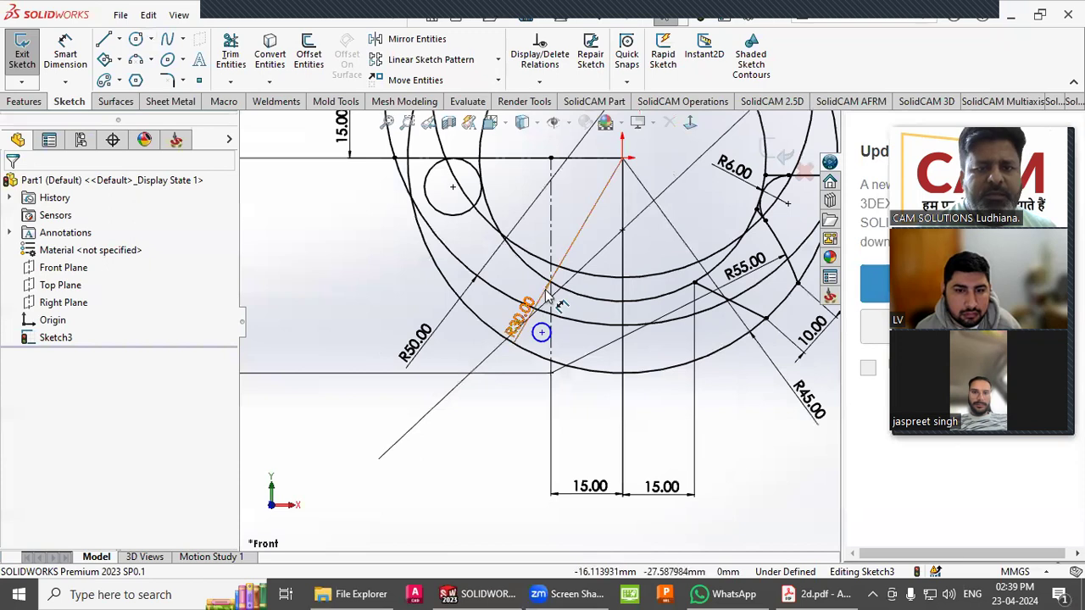
Make the new small circle tangent to the R30 circle.
scroll(546, 297, "up", 1)
left_click(540, 329)
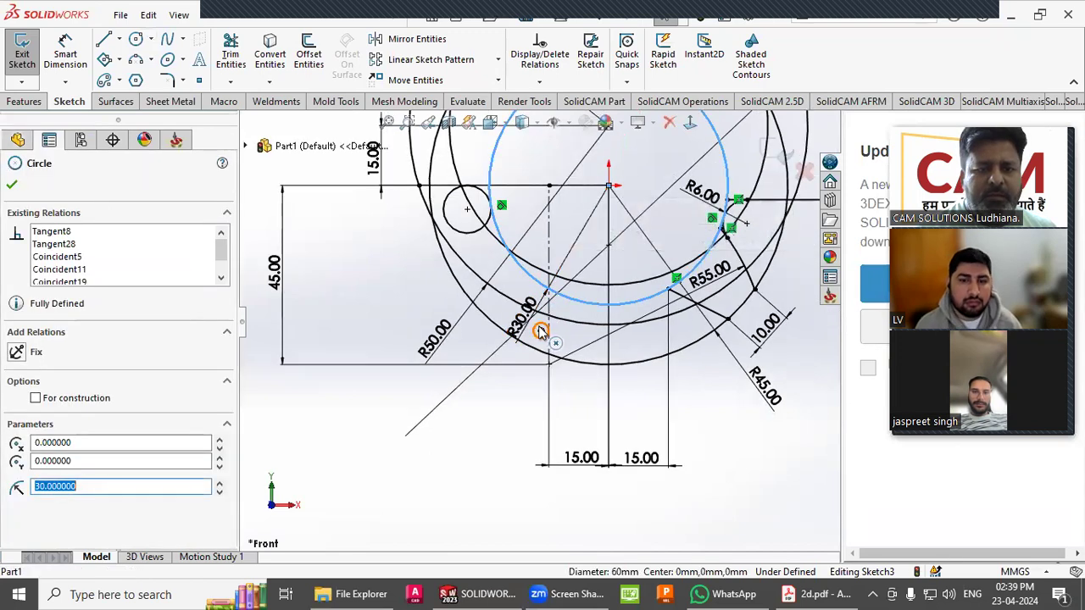
left_click(541, 331, "ctrl")
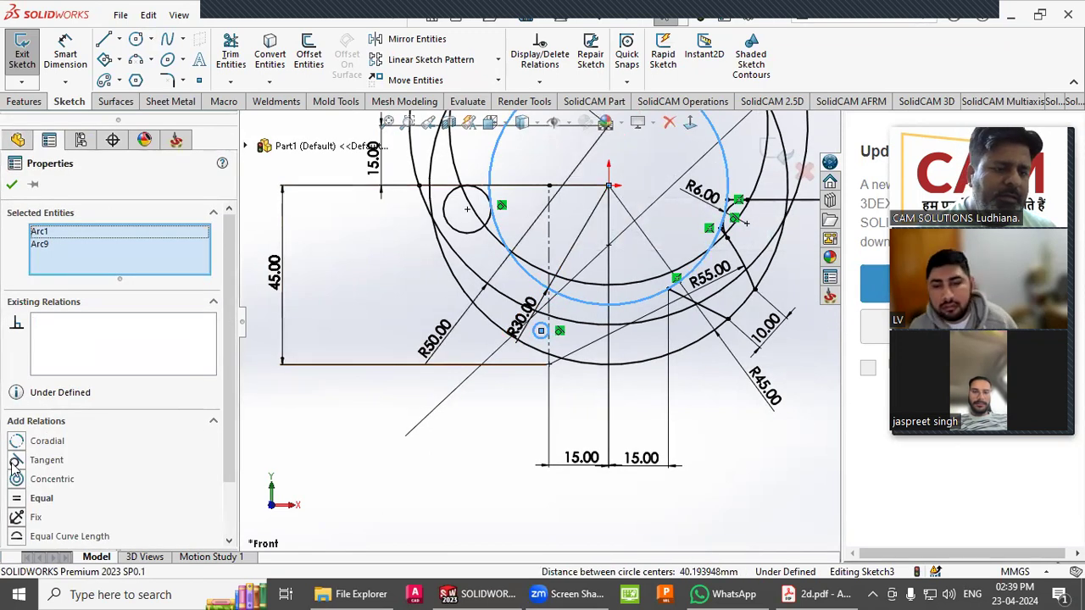
left_click(16, 460)
left_click(339, 468)
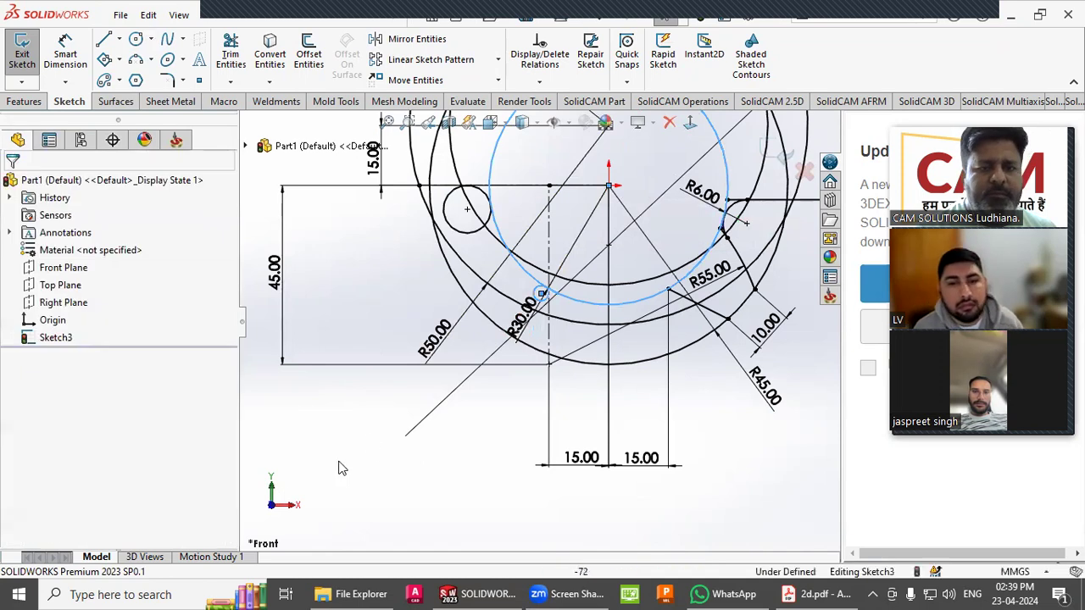
Make the new small circle equal in radius to the corner circle below the horizontal line through the origin.
left_click(462, 244)
left_click(532, 294, "ctrl")
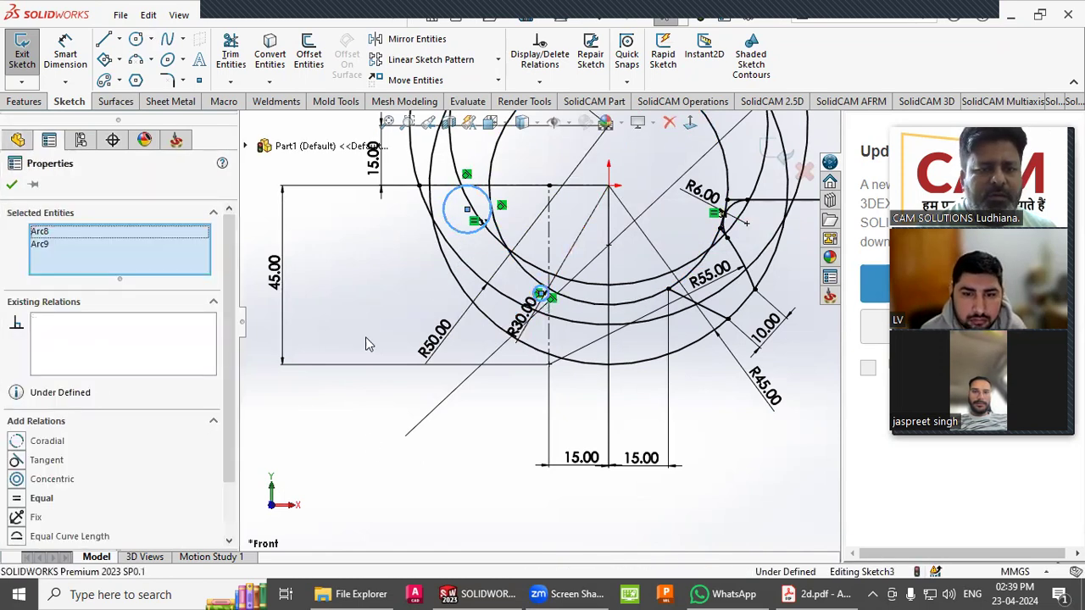
left_click(19, 500)
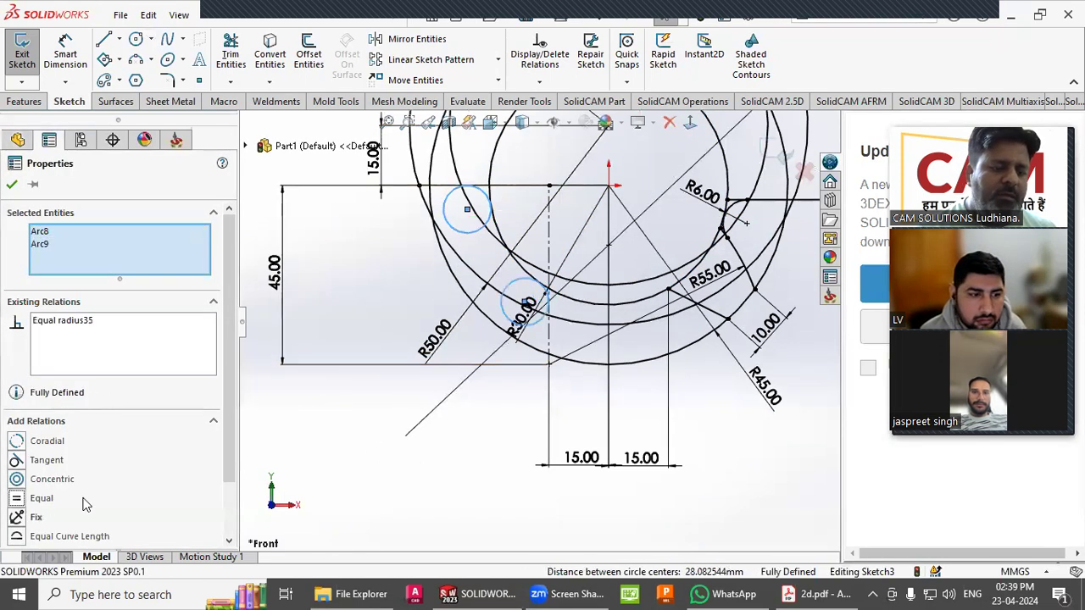
left_click(287, 456)
Reposition the R30 dimension text clear of the new corner circle.
left_click(400, 438)
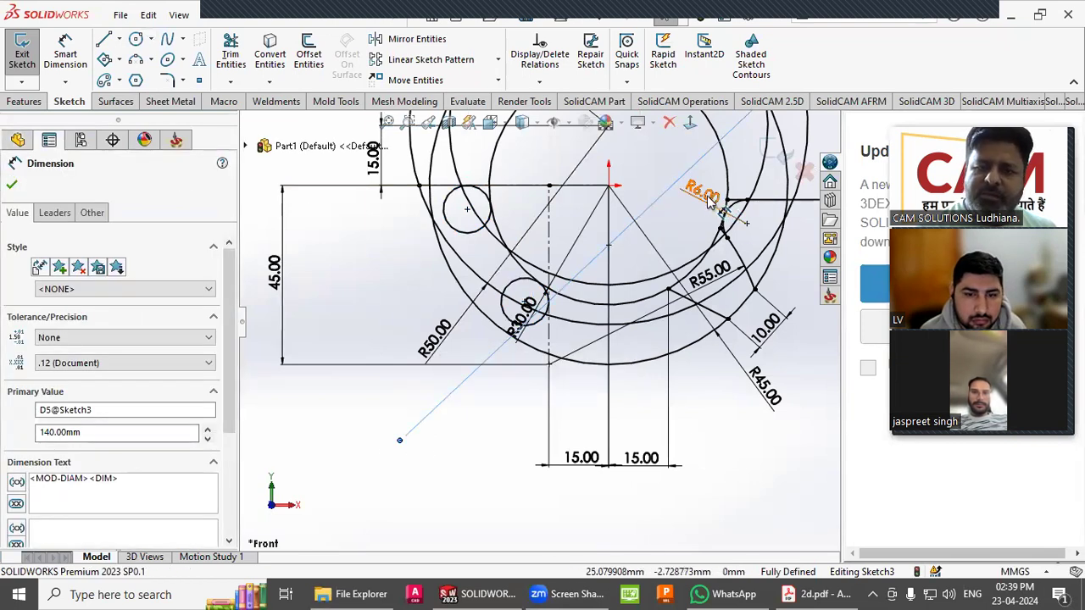
left_click(500, 398)
left_click_drag(528, 339, 463, 279)
Trim the new corner circle, keeping only the arc beside the vertical centerline between the R30 and R50 circles.
scroll(551, 318, "down", 6)
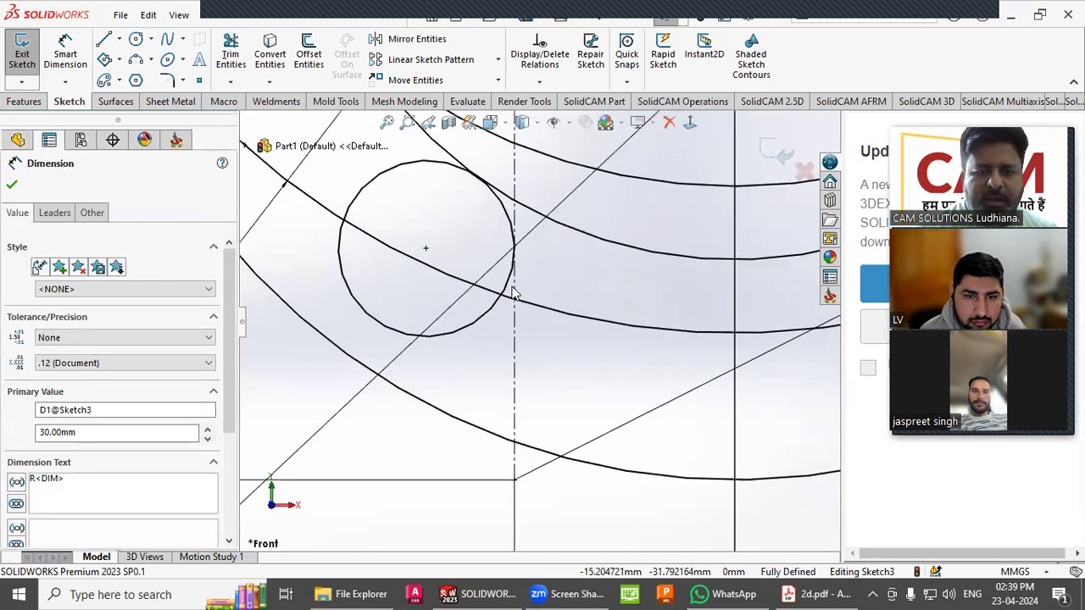
scroll(482, 353, "up", 2)
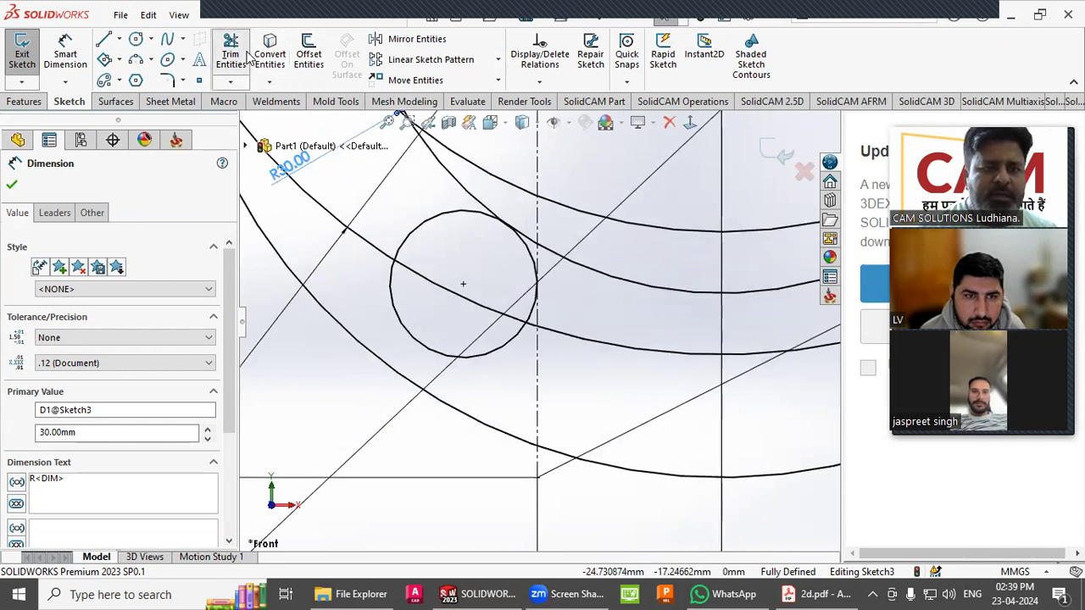
left_click(230, 53)
mouse_move(502, 349)
left_mouse_down()
mouse_move(503, 358)
mouse_move(431, 234)
mouse_move(422, 239)
left_mouse_up()
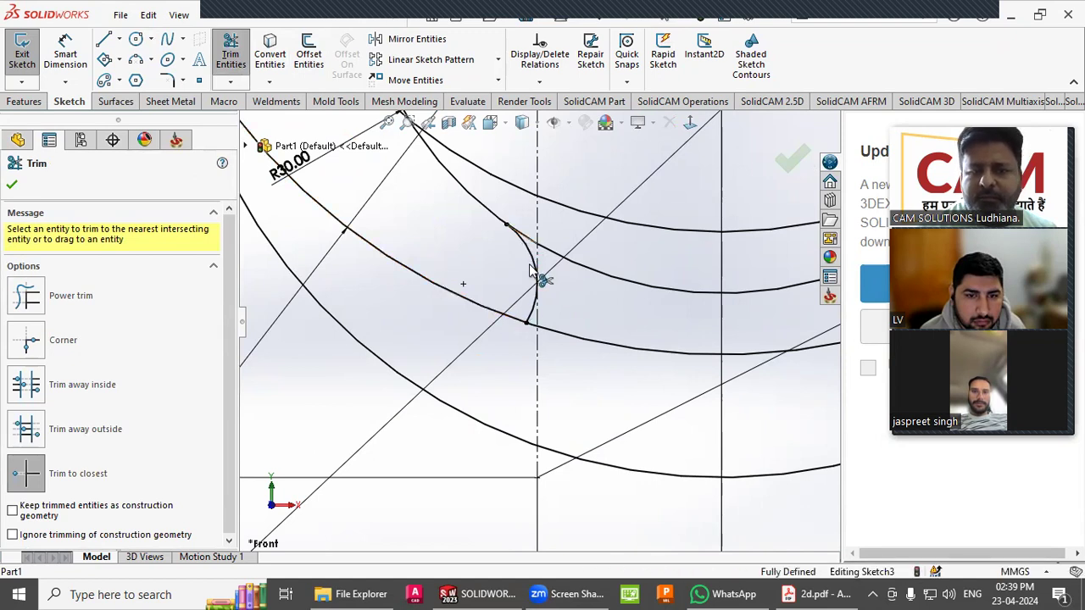
scroll(494, 360, "up", 3)
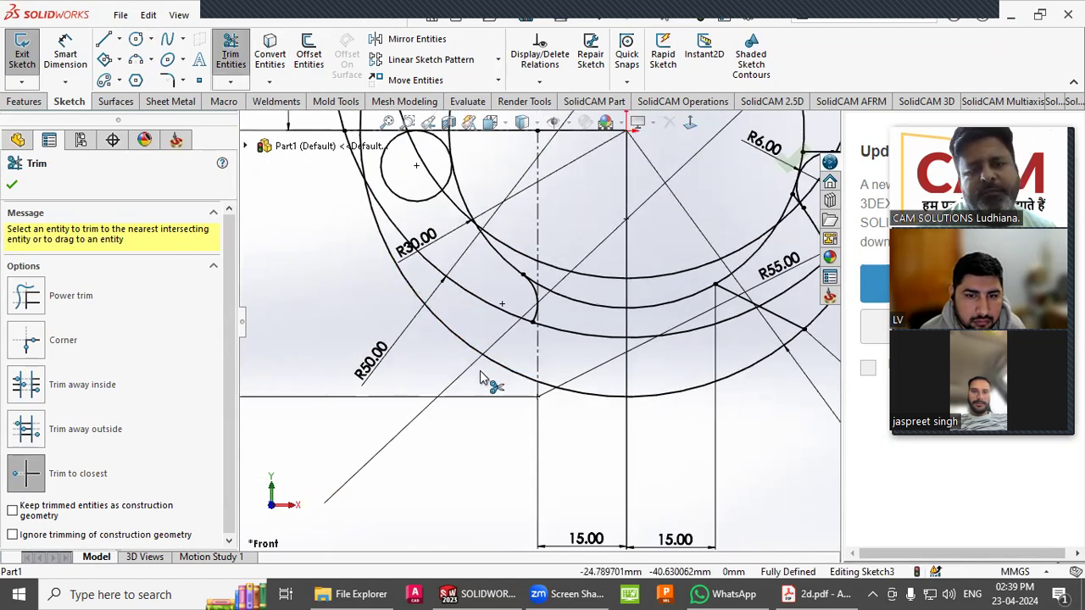
key("Escape")
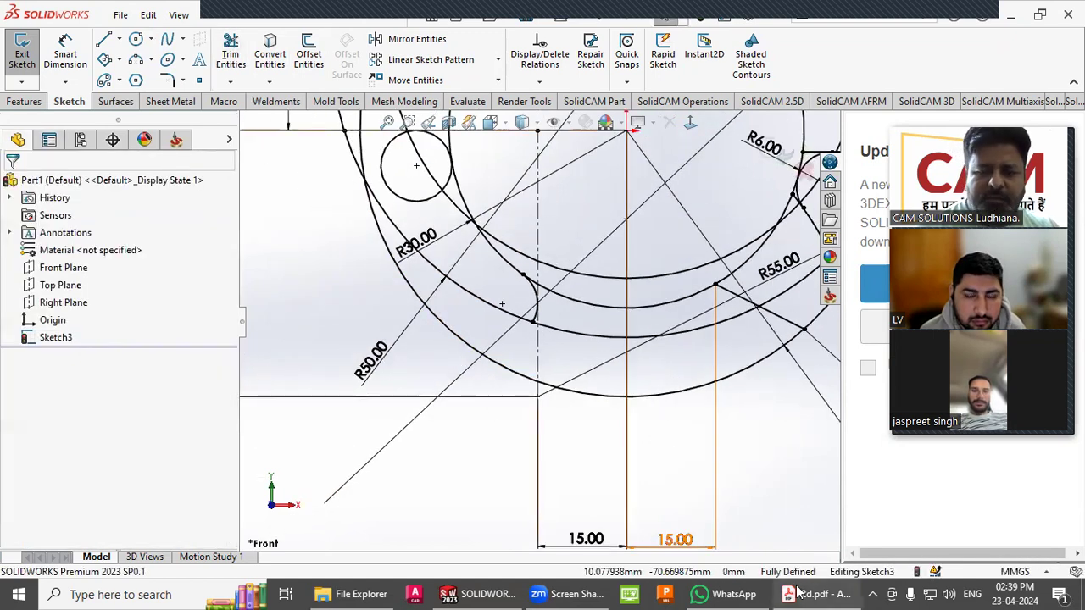
Check the corner where the R50 arc ends at the vertical axis in the 2d.pdf drawing and return to the sketch.
left_click(759, 594)
left_click(818, 593)
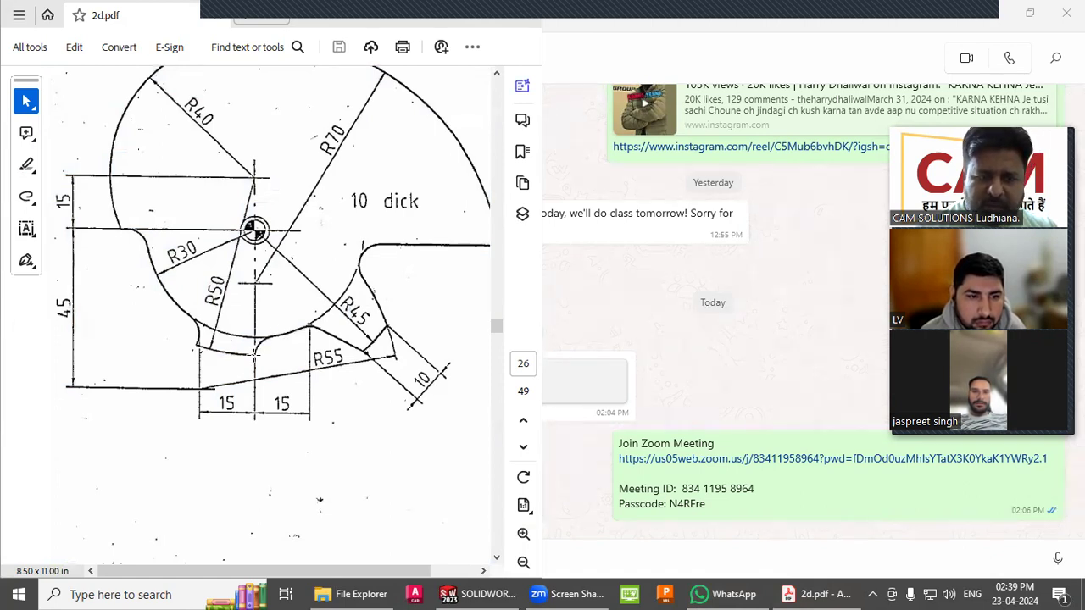
left_click(988, 22)
left_click(753, 440)
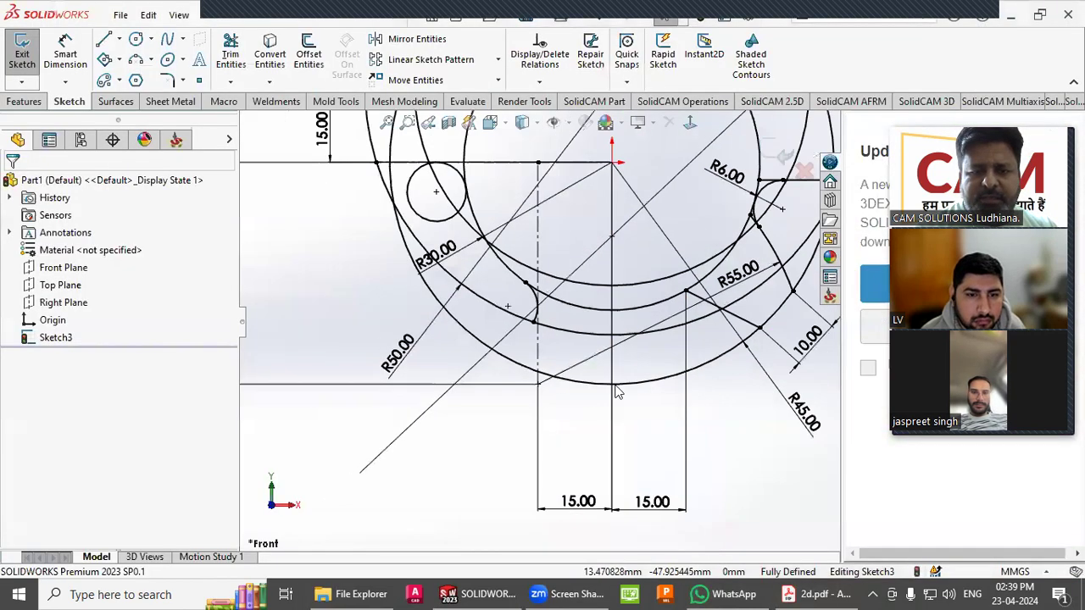
Sketch a circle just beside the vertical axis near the bottom of the R30 circle and shrink it to about 5.6 mm radius.
scroll(669, 340, "down", 2)
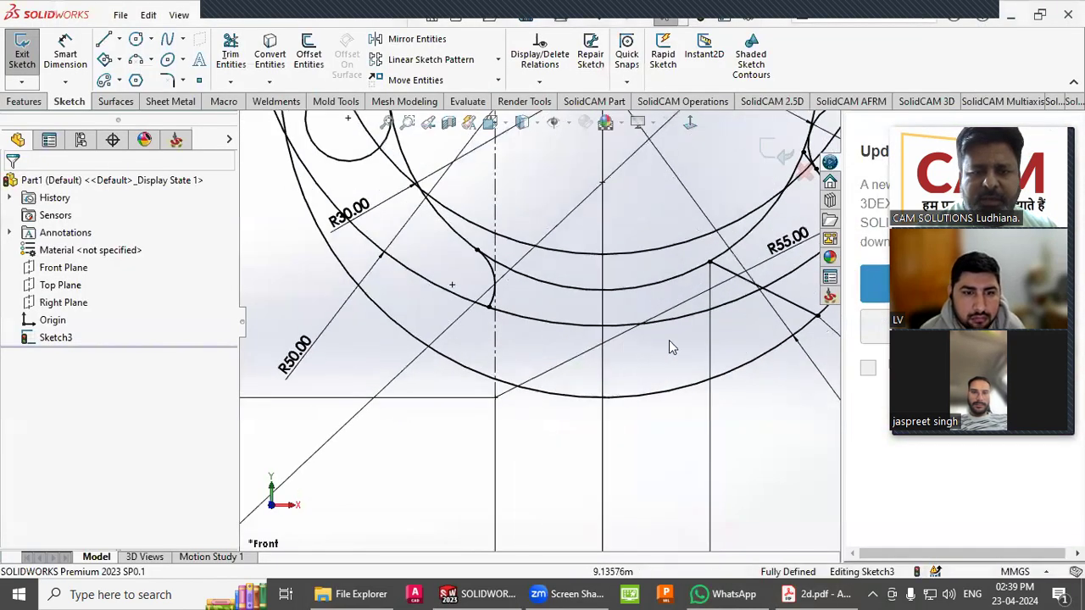
left_click(135, 39)
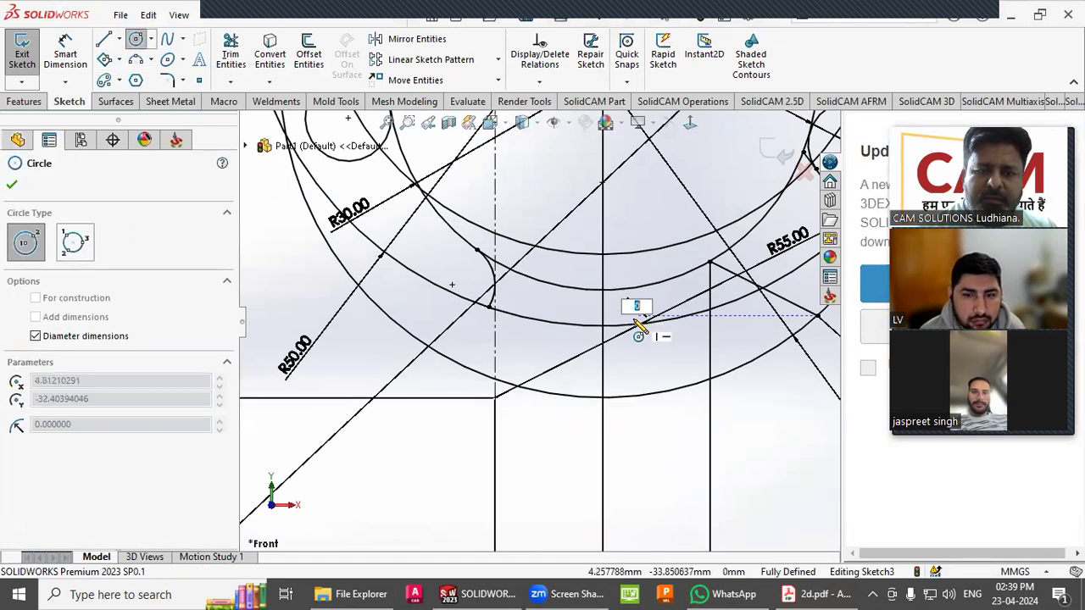
left_click(637, 310)
left_click(637, 432)
right_click(644, 349)
left_click(670, 351)
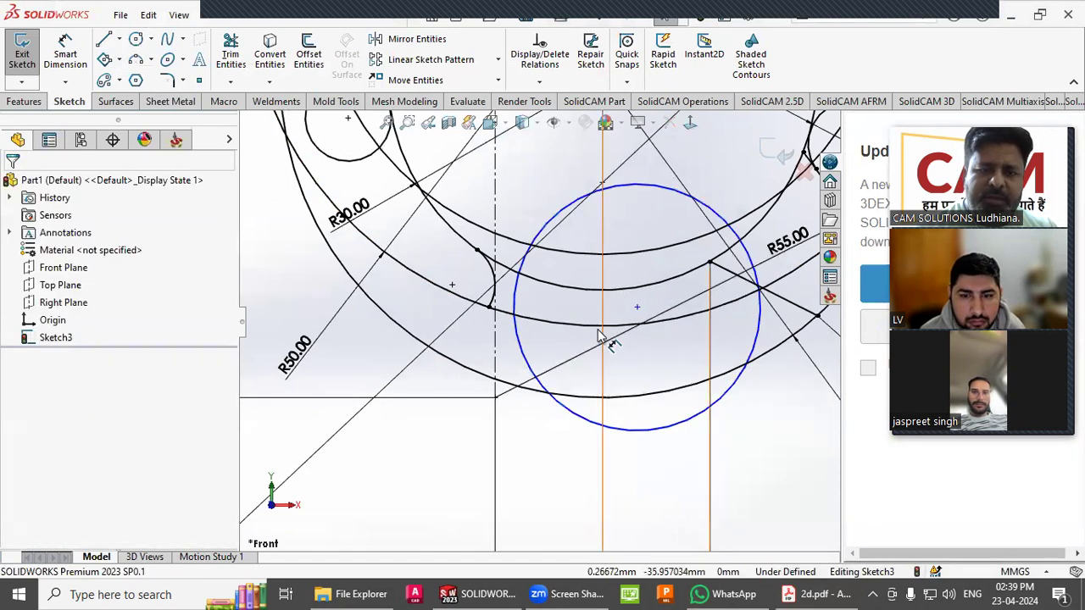
left_click_drag(658, 188, 652, 291)
Make the new small circle tangent to the R30 circle.
left_click(653, 292, "ctrl")
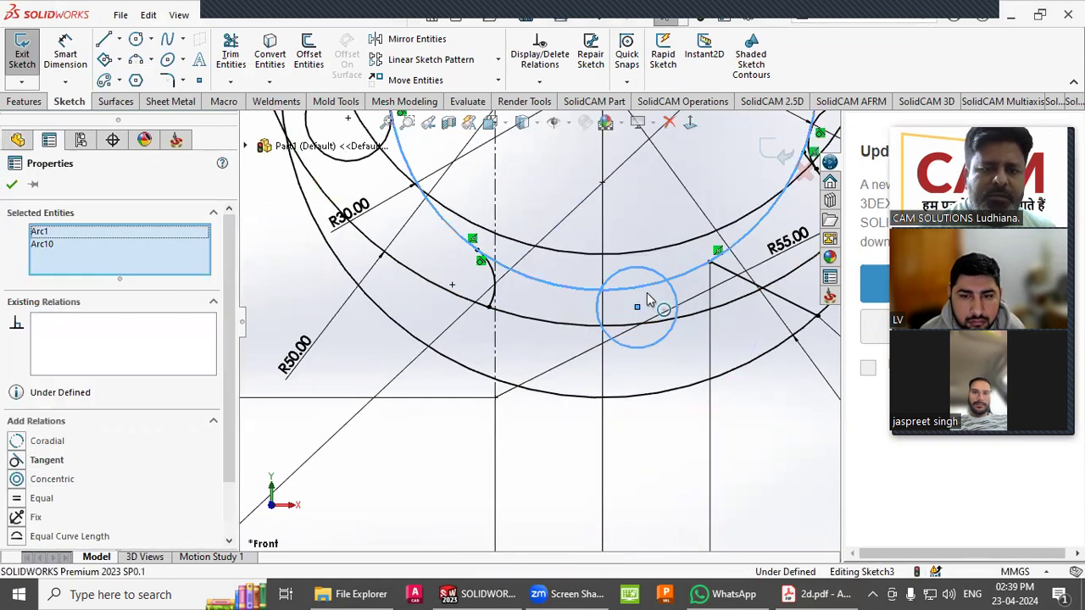
left_click(15, 464)
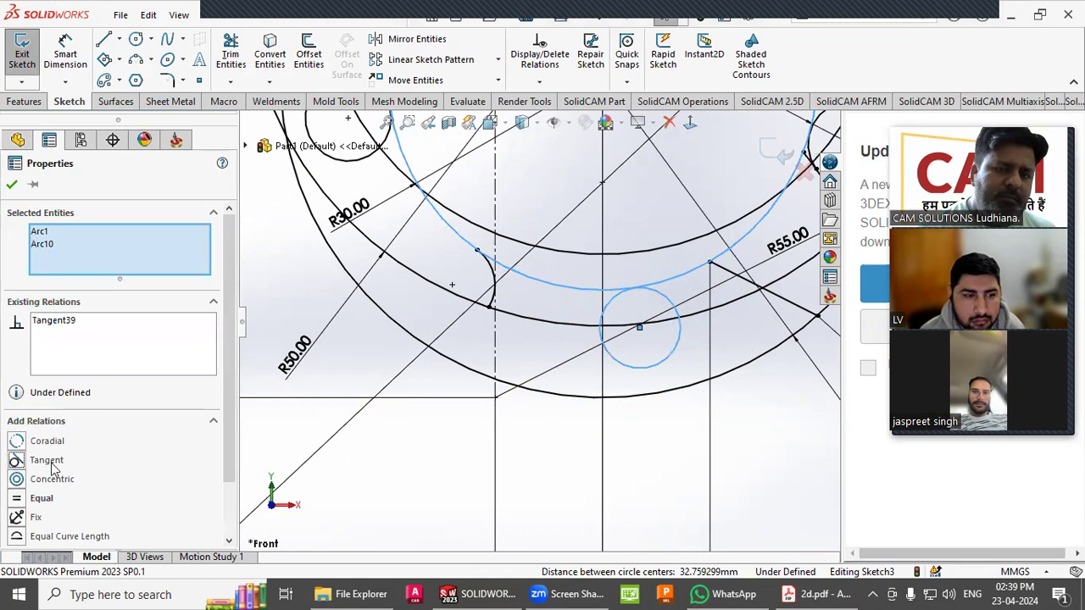
left_click(688, 496)
Trim away the part of the new small circle below the R50 circle.
scroll(588, 342, "down", 2)
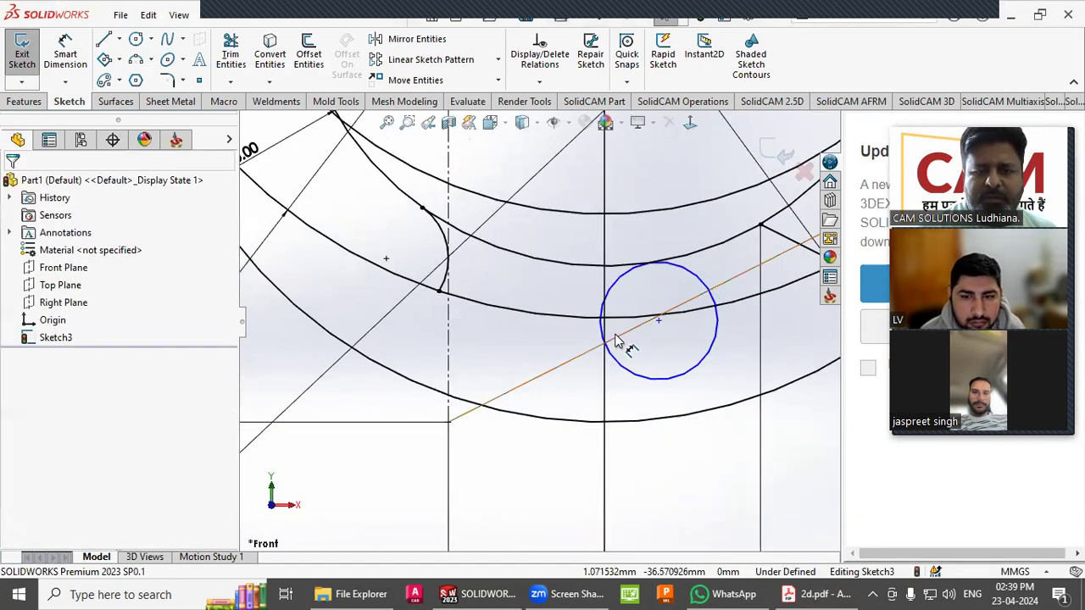
left_click(231, 53)
left_click(654, 380)
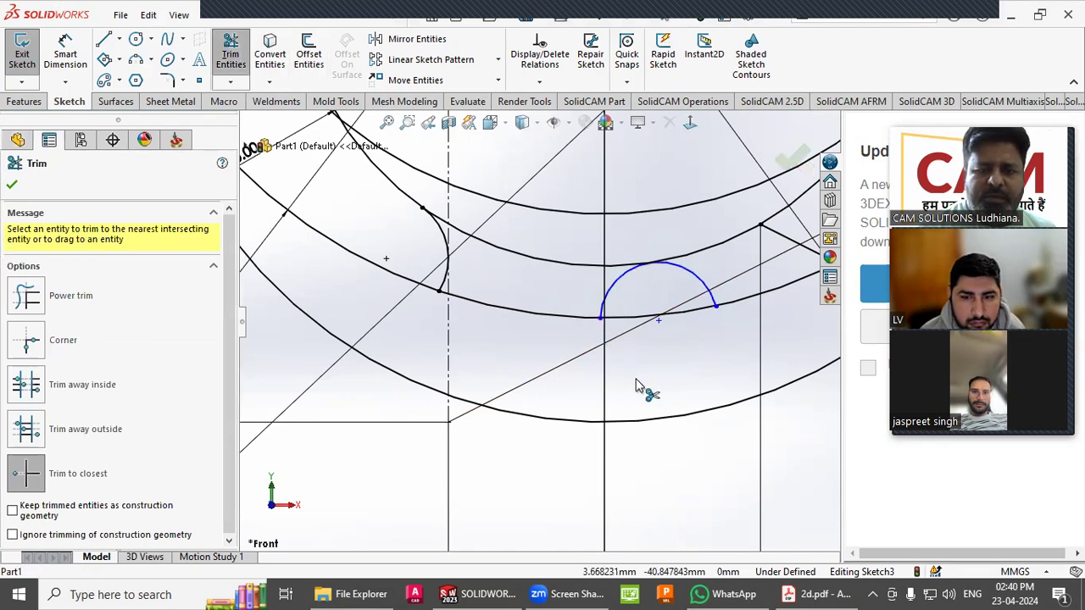
key("Escape")
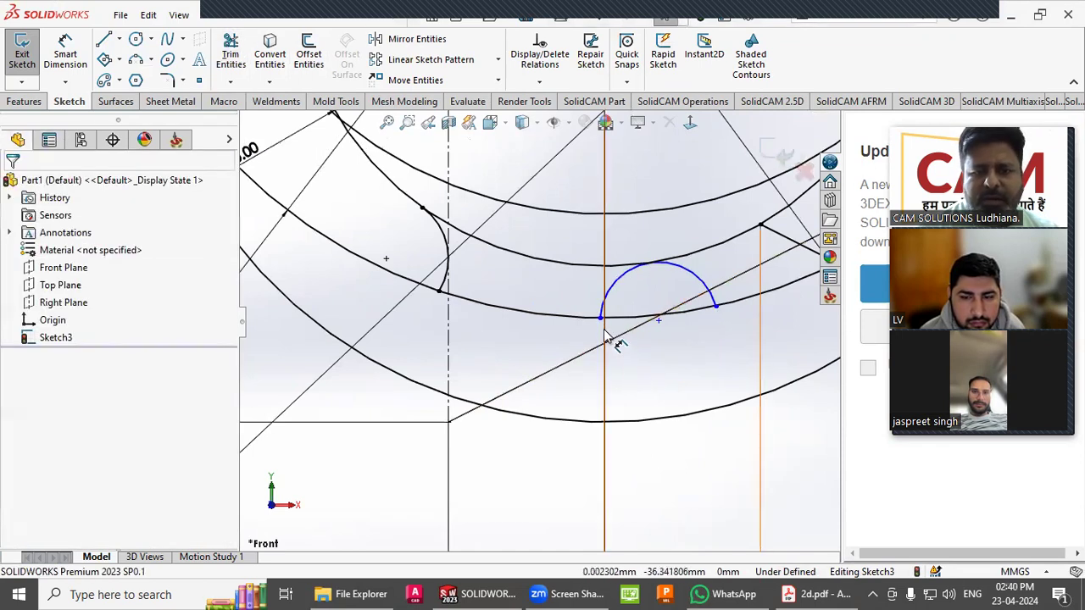
left_click(601, 319)
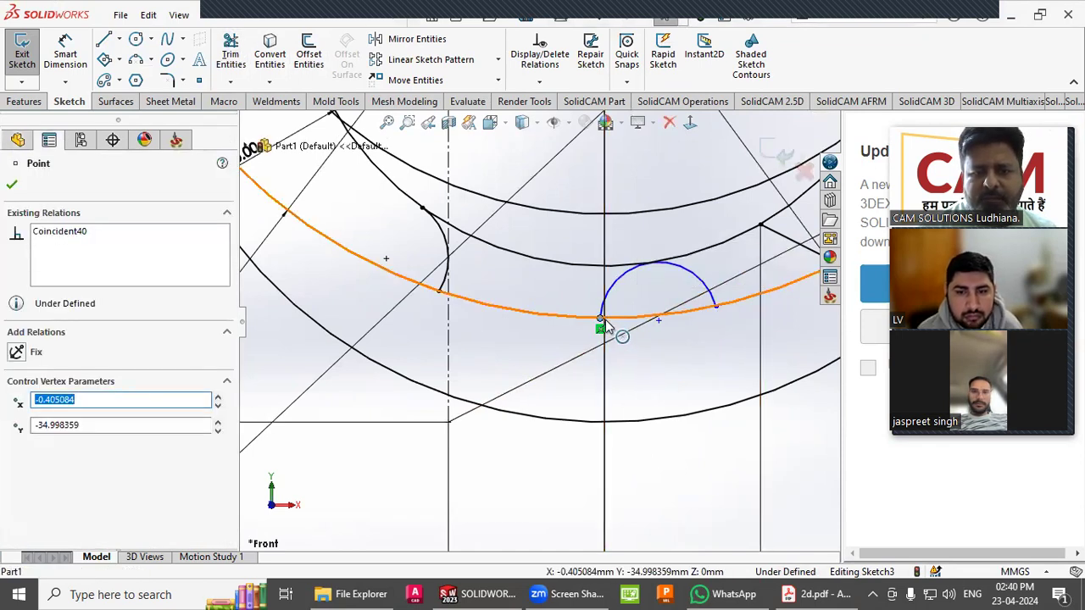
key("d")
left_click(607, 373)
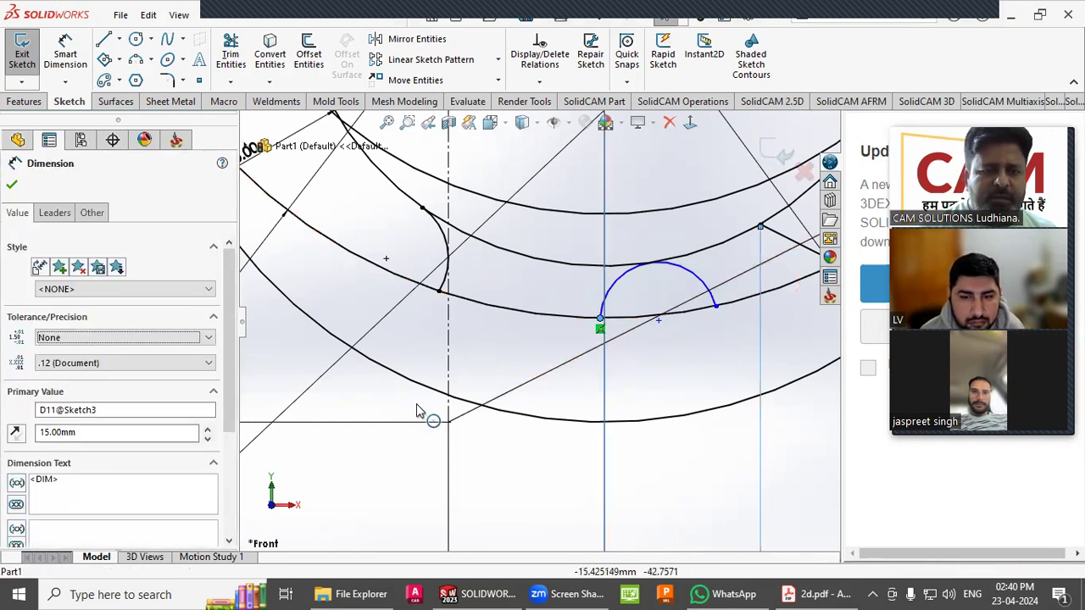
key("Escape")
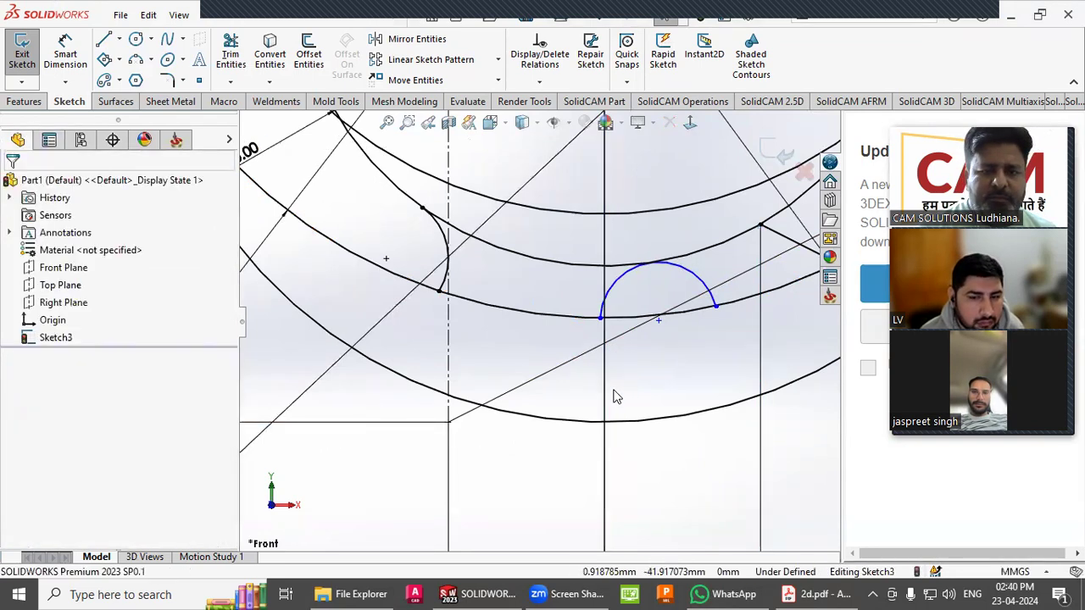
key("d")
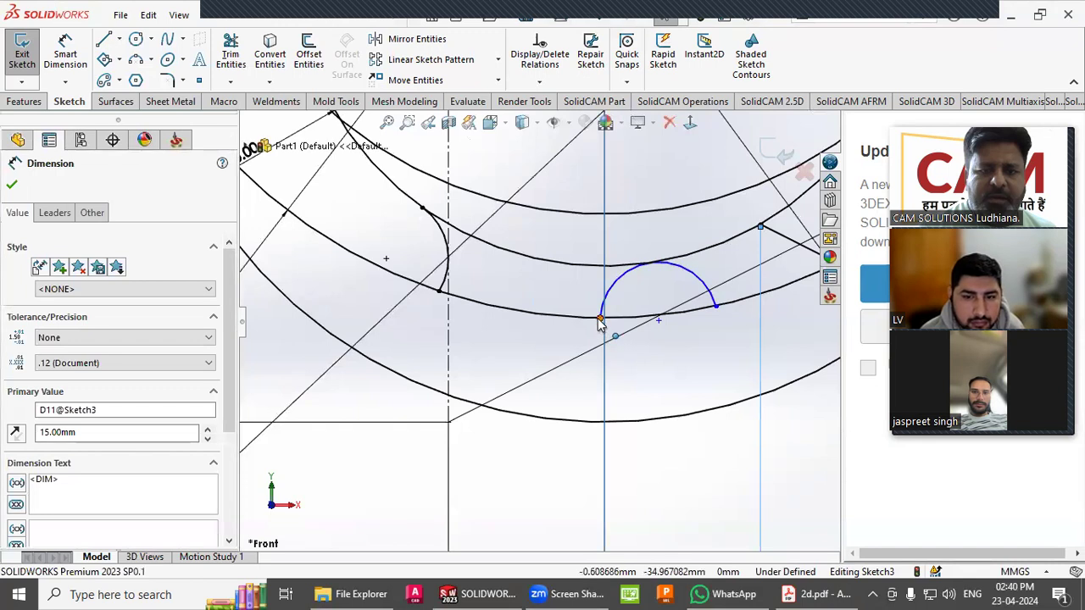
left_click(599, 320)
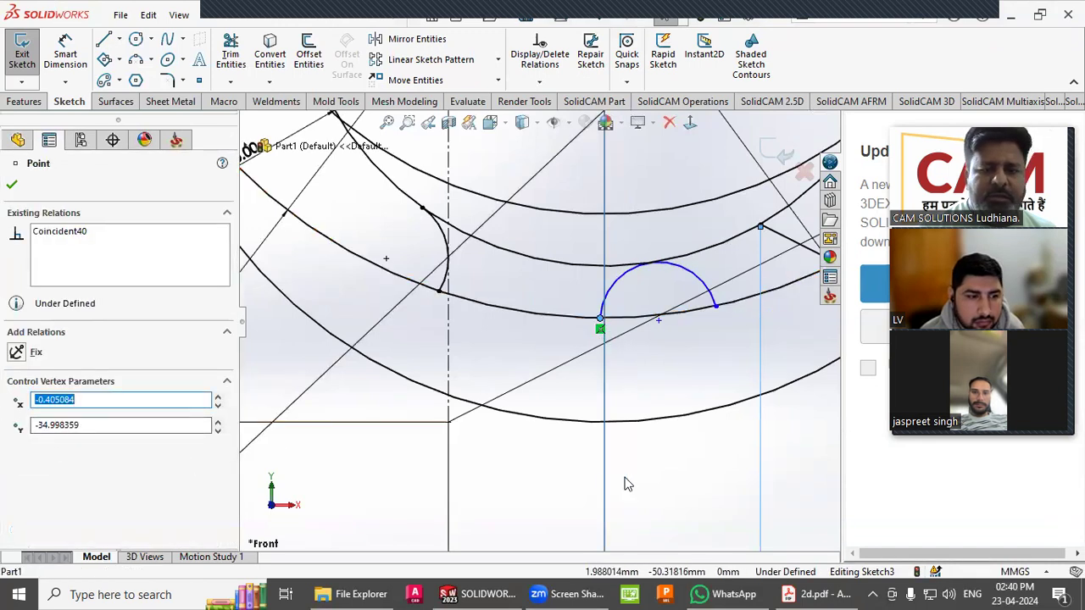
scroll(636, 471, "up", 5)
key("Escape")
Move the two horizontal 15 mm dimensions beside the vertical axis up inside the R30 circle.
left_click_drag(608, 471, 626, 260)
left_click(536, 460)
mouse_move(543, 462)
left_mouse_down()
mouse_move(547, 242)
mouse_move(547, 255)
left_mouse_up()
scroll(579, 337, "up", 2)
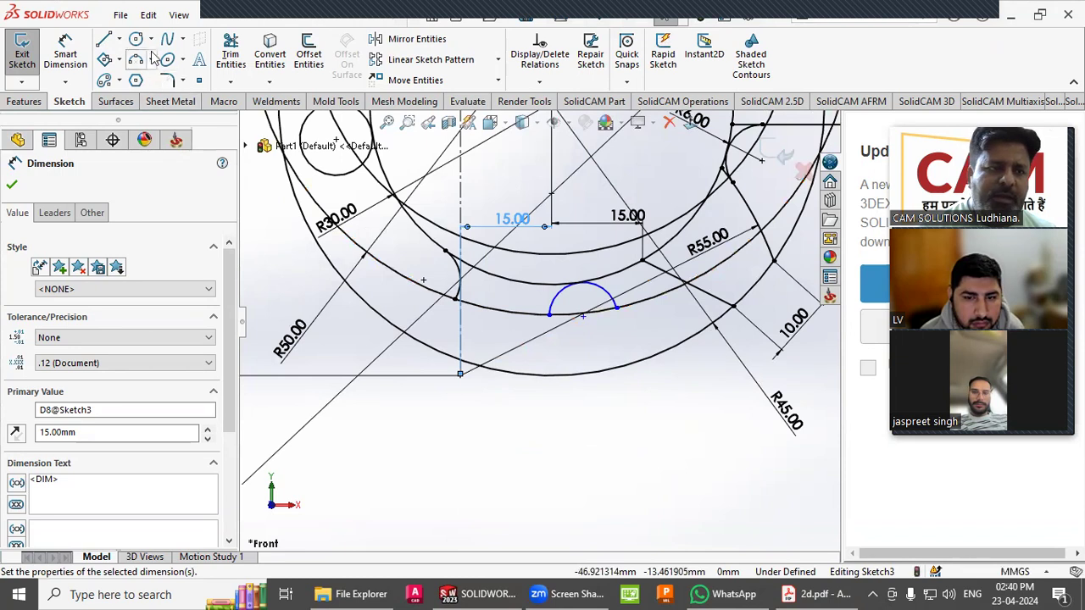
Draw a centerline from the small arc's endpoint nearest the vertical axis to the origin.
left_click(119, 39)
left_click(123, 78)
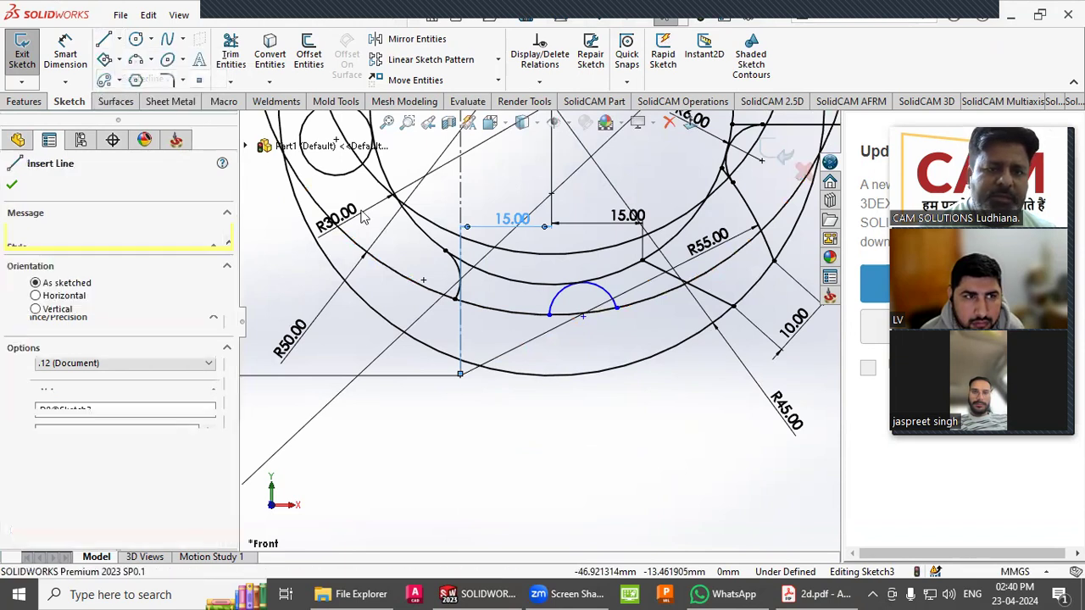
left_click(550, 314)
scroll(557, 356, "down", 3)
left_click(544, 222)
key("Escape")
scroll(543, 314, "up", 4)
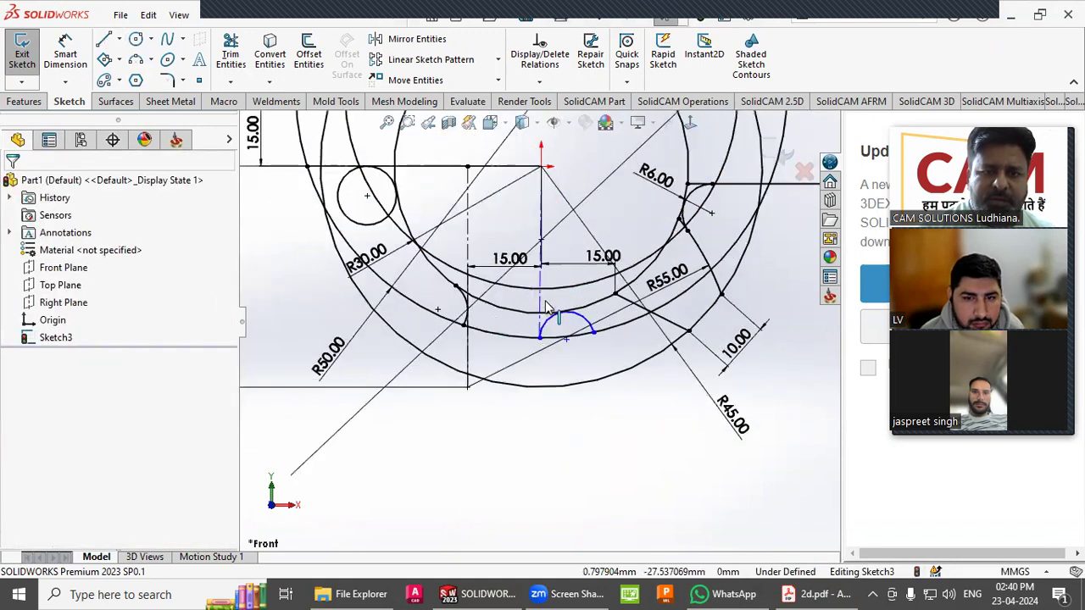
Make the new centerline vertical and check the position of the small arc's endpoint on it.
left_click(540, 293)
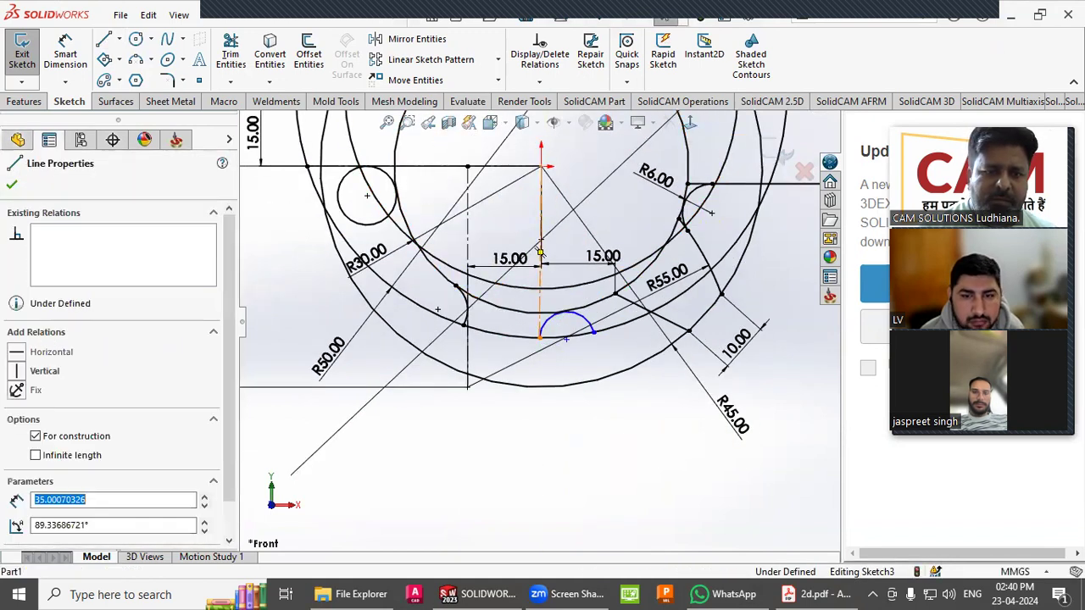
left_click(15, 373)
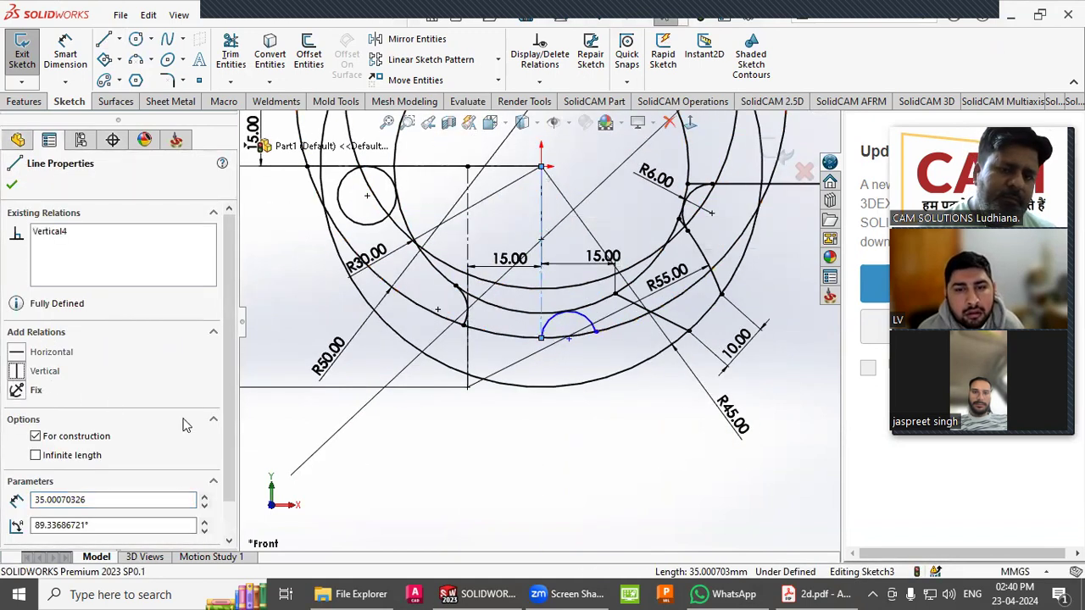
left_click(416, 469)
scroll(545, 335, "up", 3)
scroll(545, 333, "up", 1)
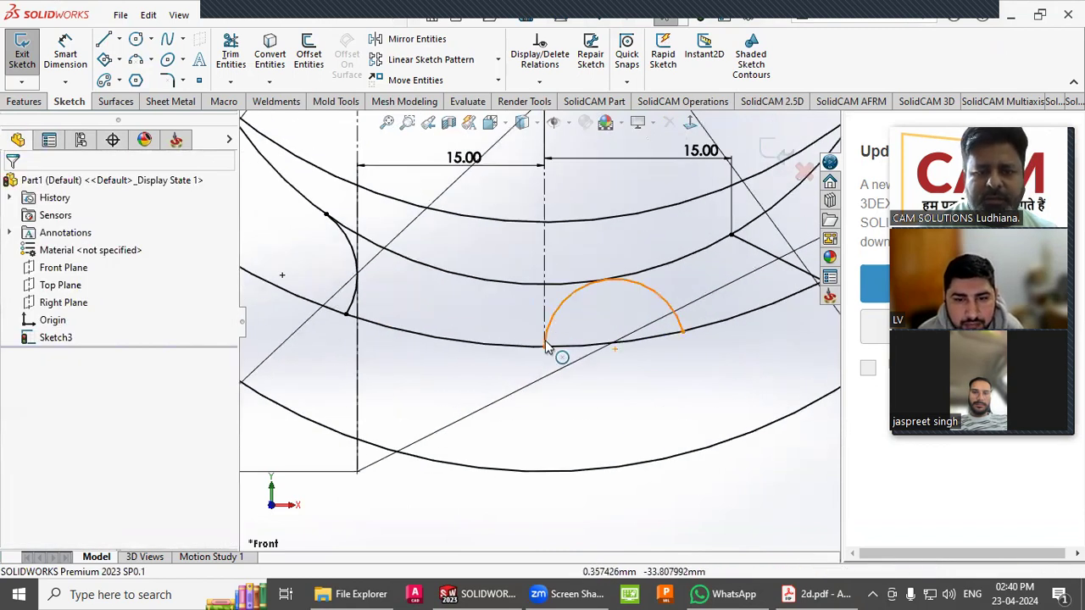
left_click(549, 349)
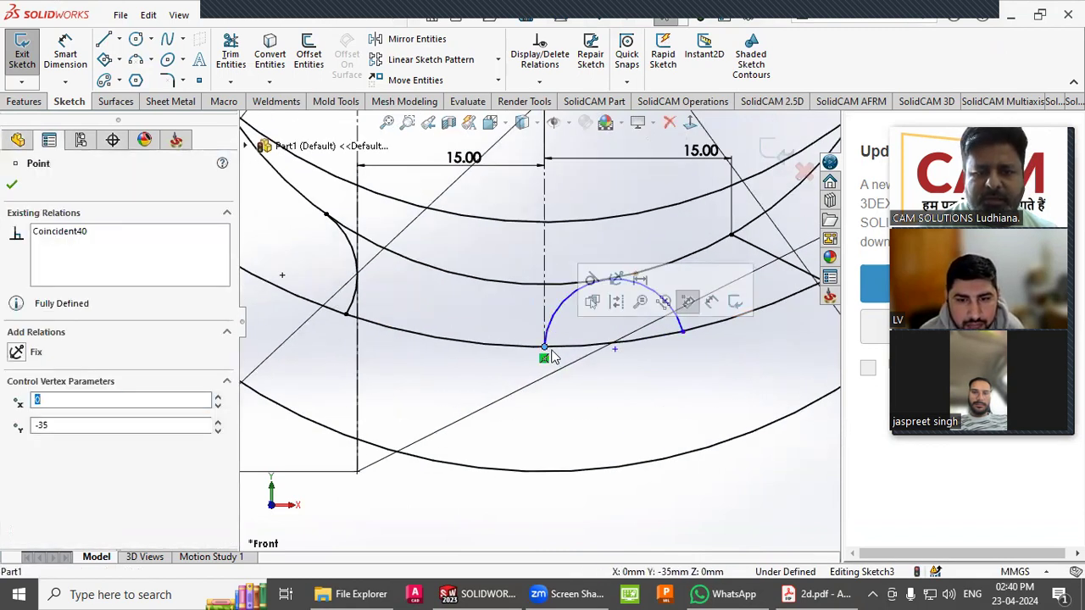
left_click(676, 424)
Make the small arc equal in radius to the R6 corner arc beside the other vertical centerline.
left_click(363, 307)
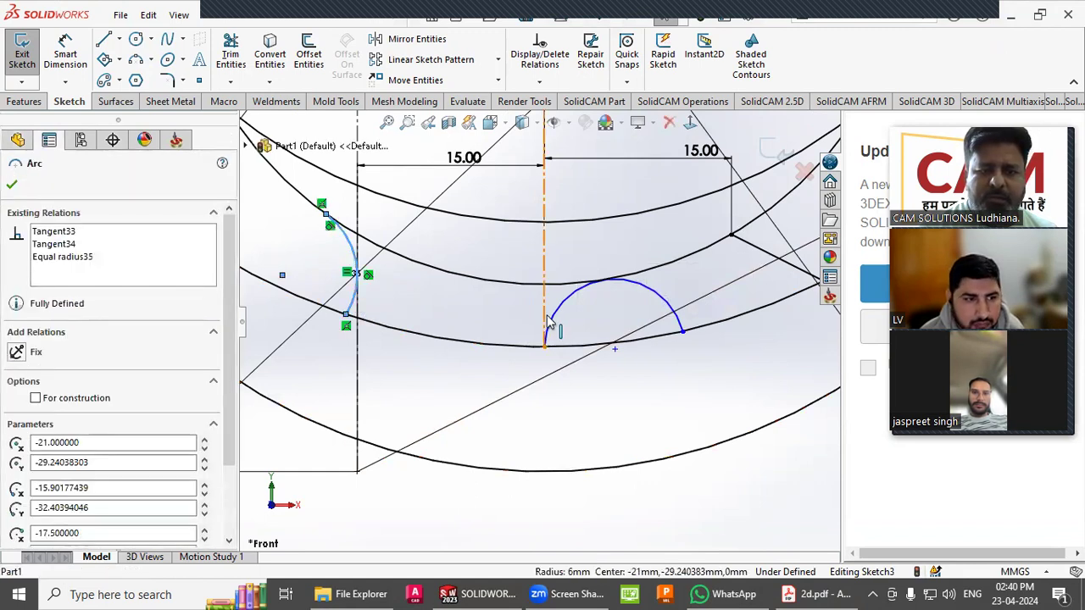
left_click(562, 314, "ctrl")
left_click(39, 498)
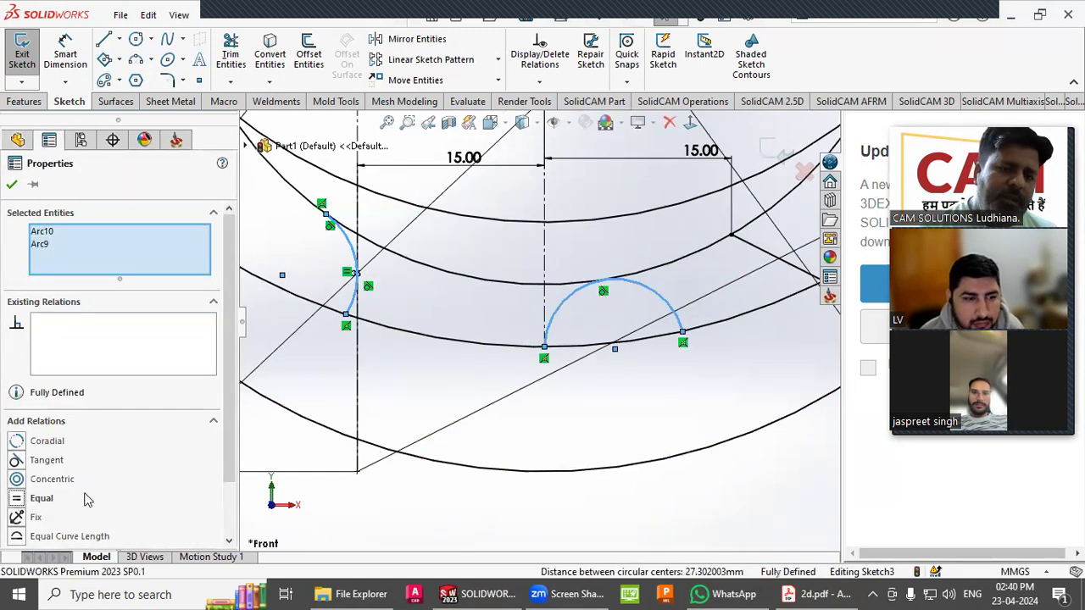
left_click(610, 438)
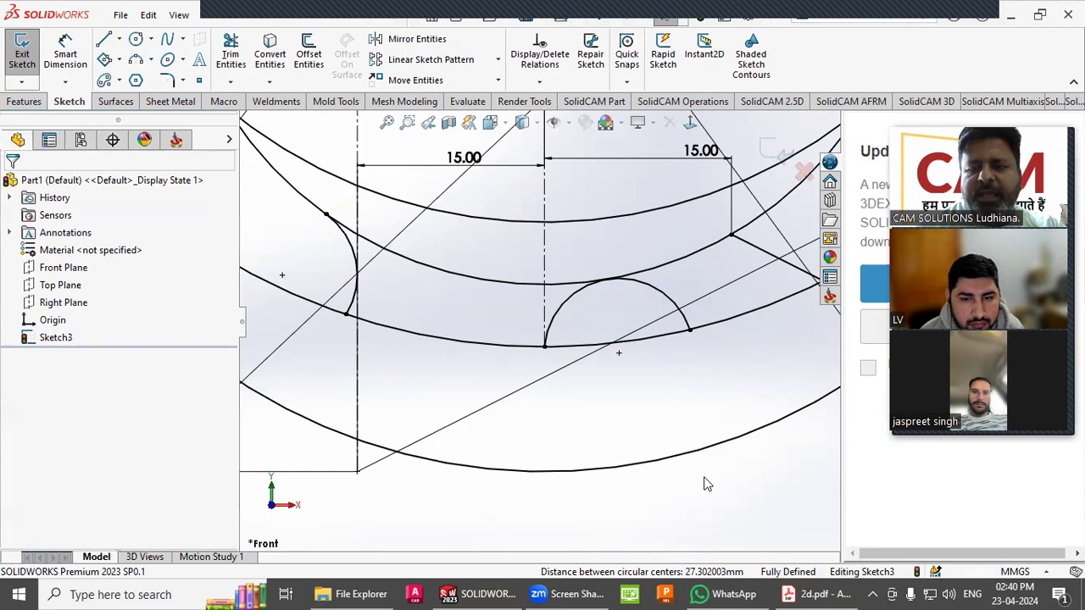
Trim the small arc beyond its tangency with the R30 circle, keeping only the portion that starts at the vertical axis.
scroll(704, 483, "up", 3)
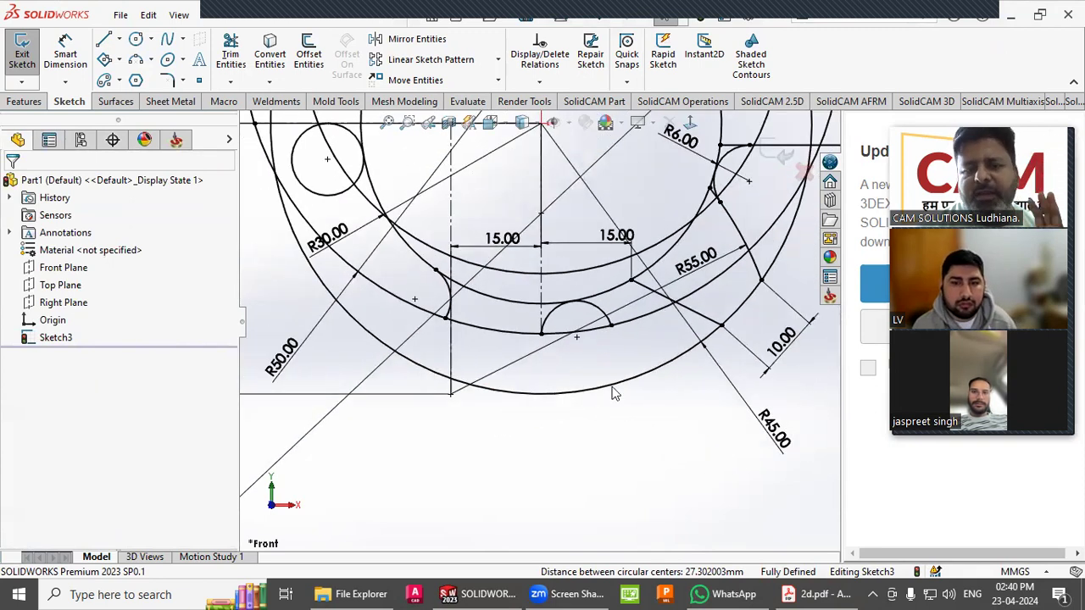
left_click(231, 55)
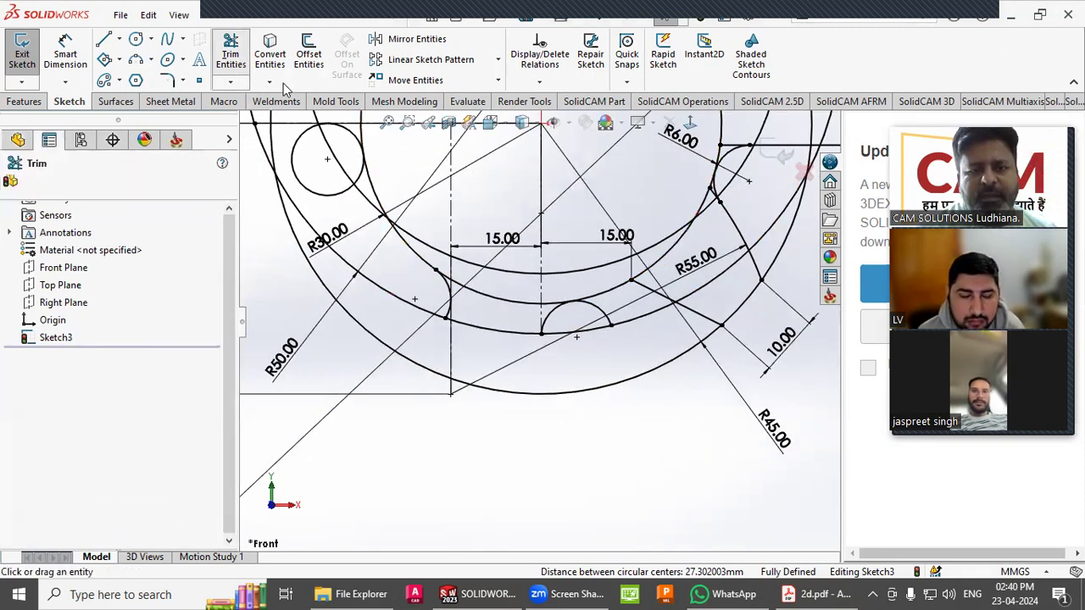
left_click(609, 321)
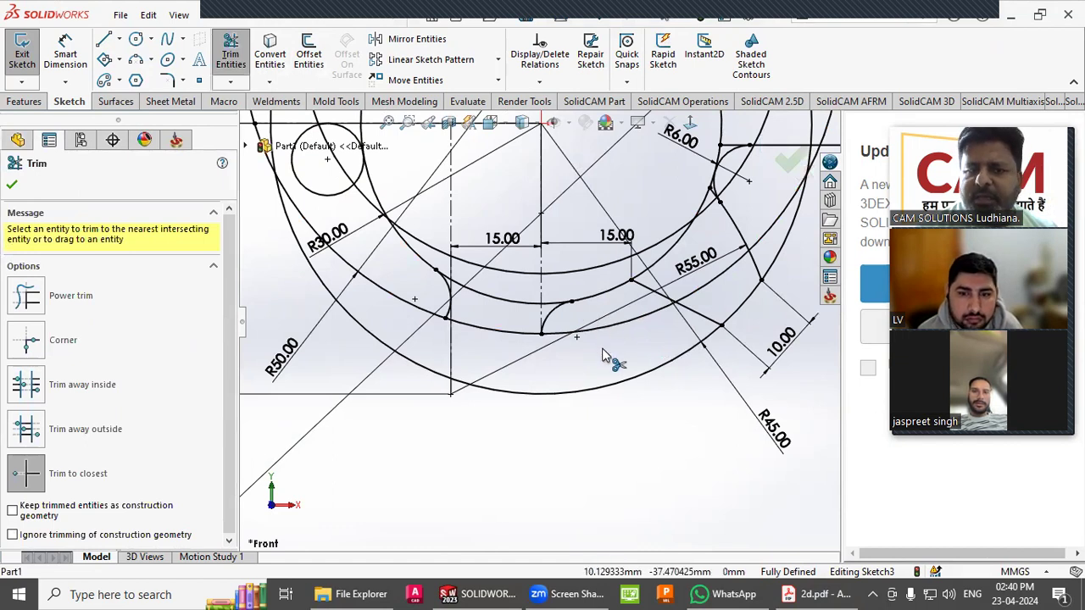
key("Escape")
Check the profile again in the 2d.pdf drawing and return to the sketch.
scroll(604, 354, "up", 1)
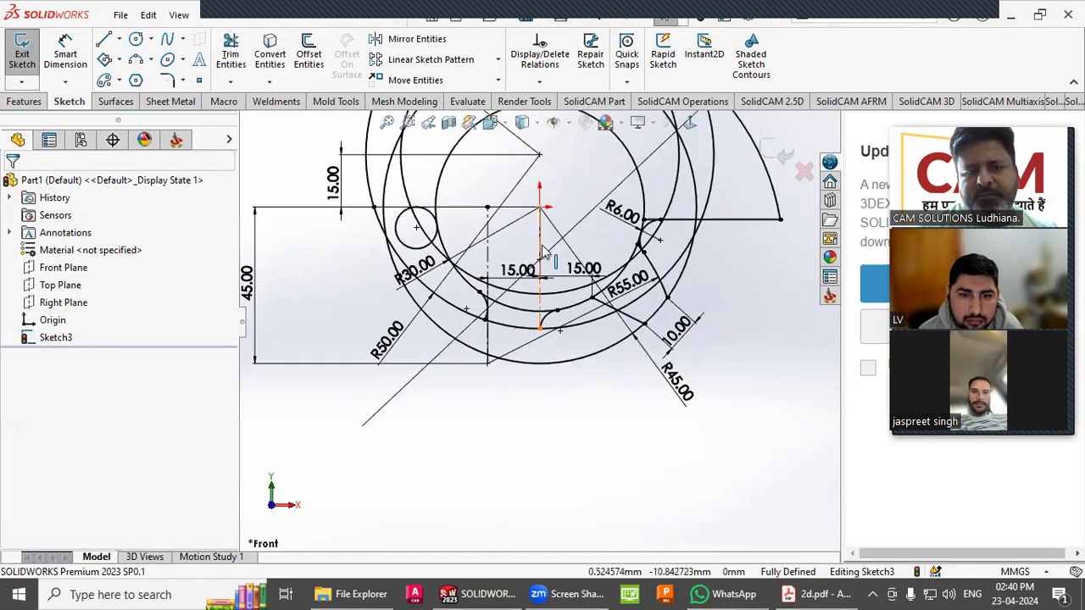
scroll(596, 381, "down", 2)
scroll(594, 390, "up", 1)
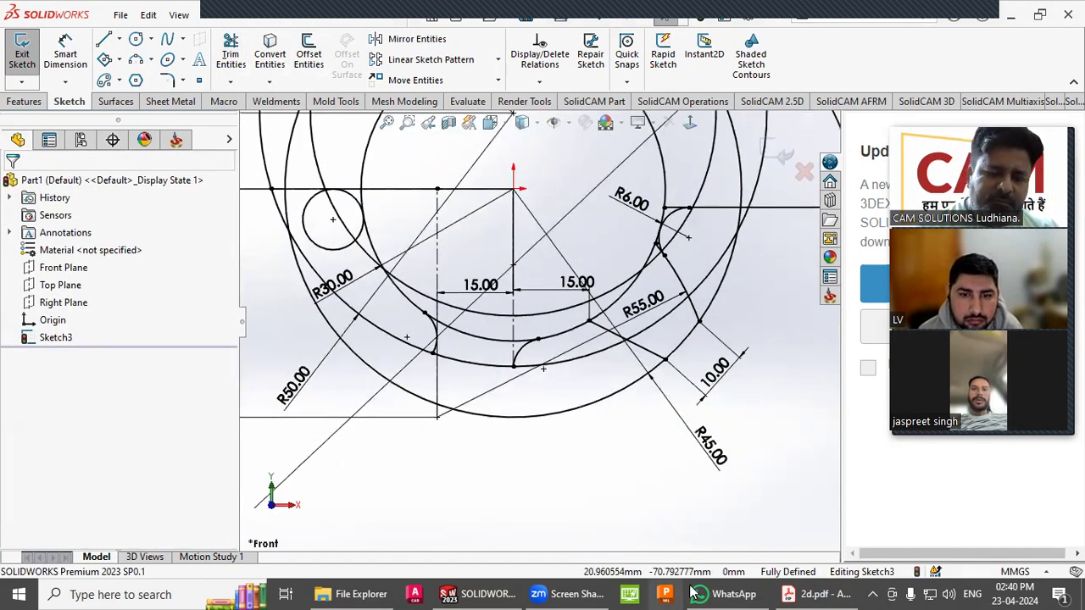
mouse_move(823, 591)
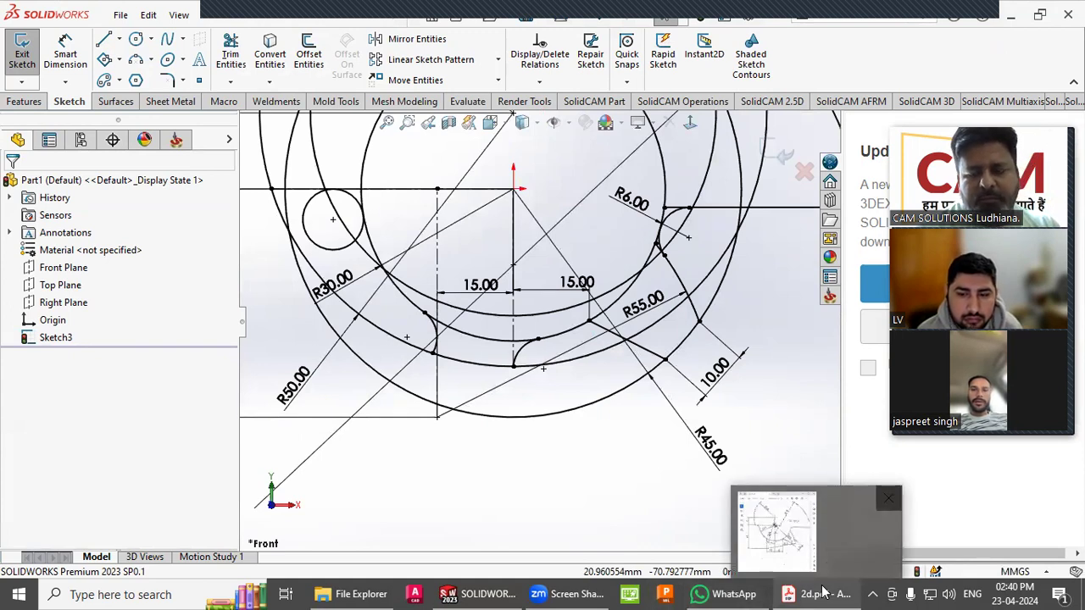
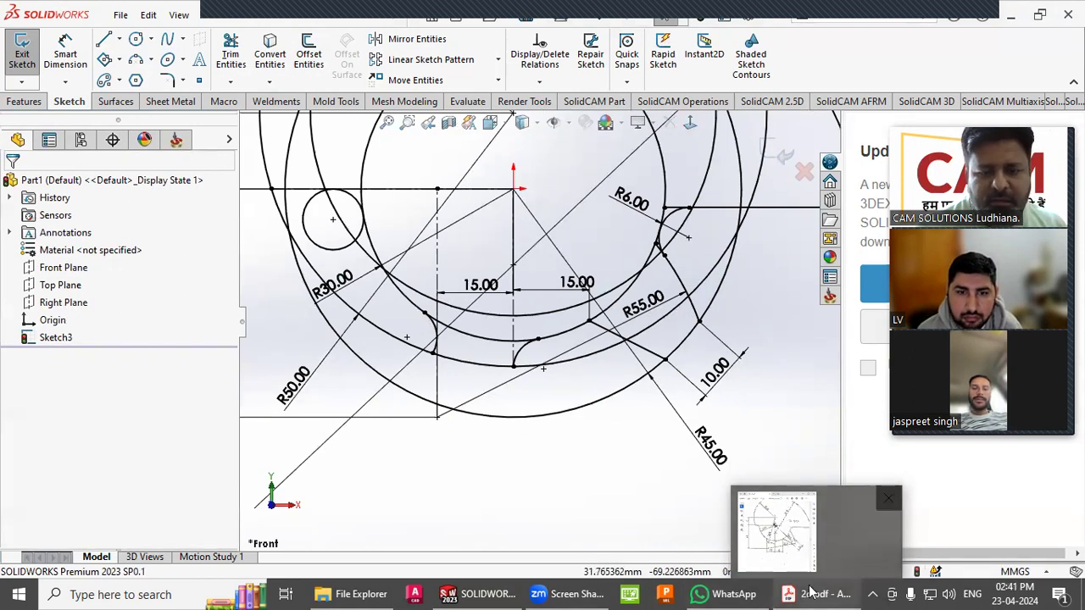
left_click(810, 594)
left_click(810, 593)
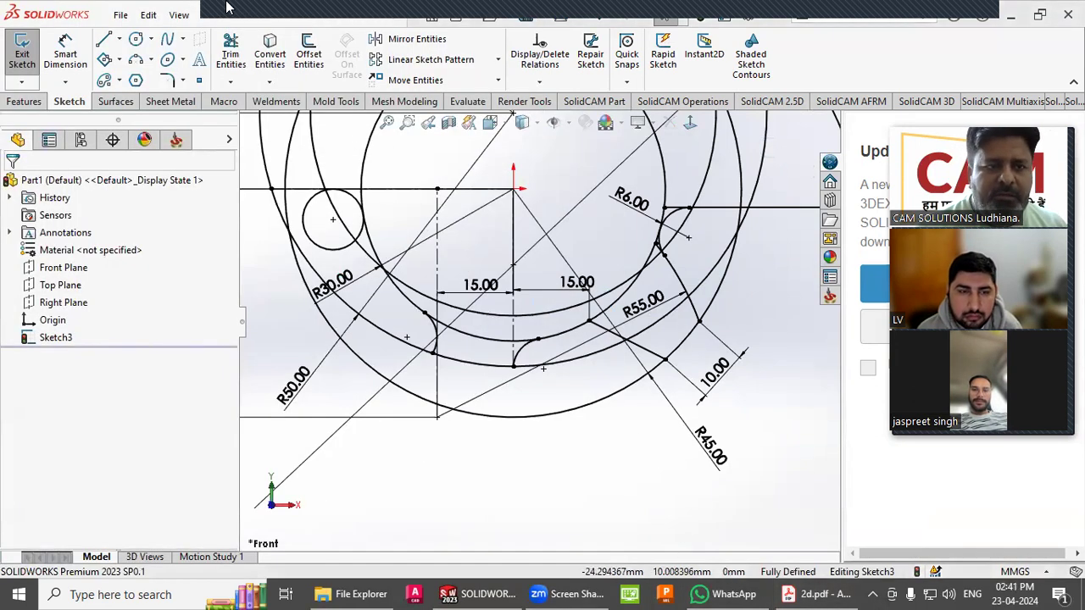
Trim the R50 circle, keeping only its lower portion between the horizontal line through the origin and the vertical axis.
left_click(232, 54)
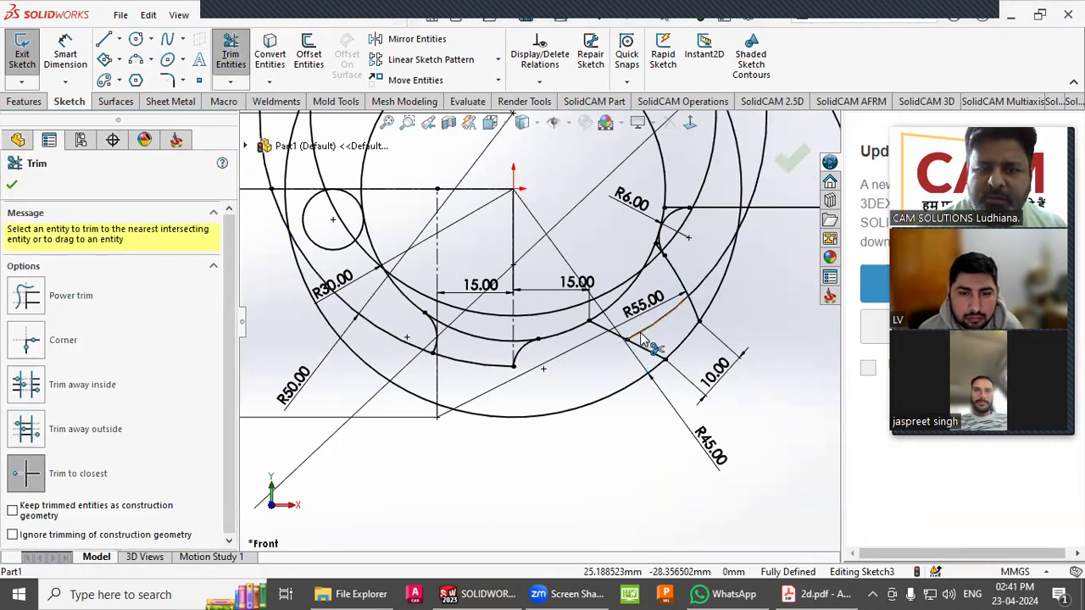
scroll(718, 314, "up", 3)
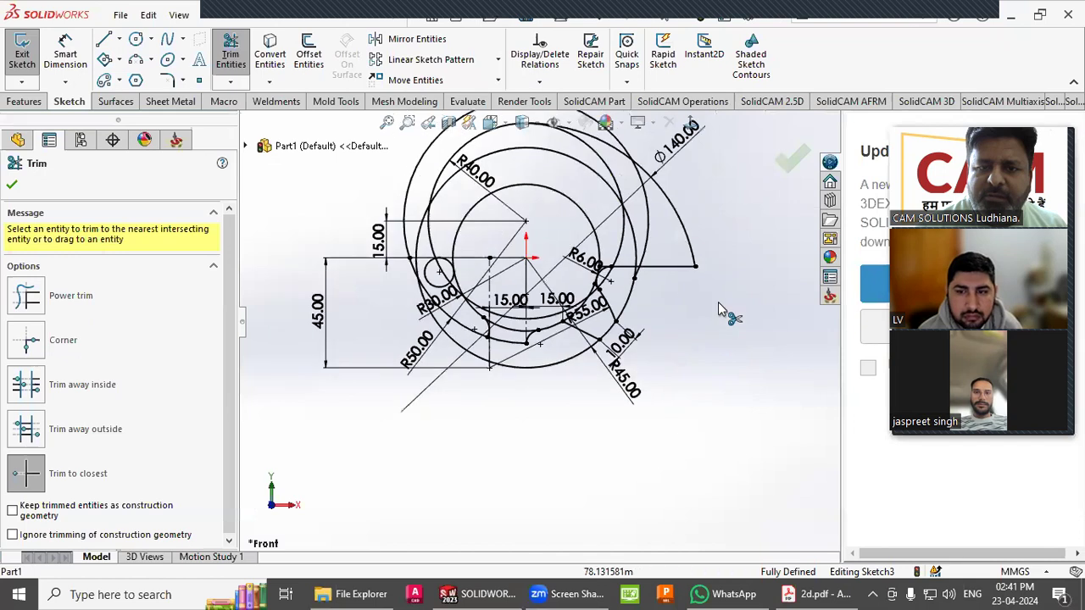
scroll(599, 303, "down", 4)
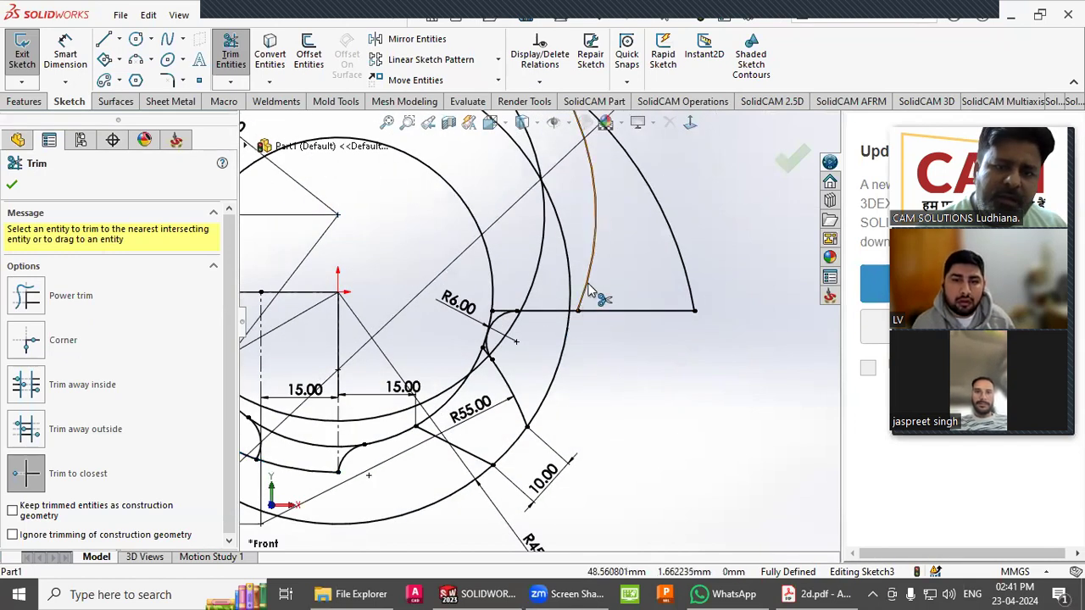
scroll(644, 377, "up", 3)
left_click(513, 172)
scroll(298, 376, "down", 3)
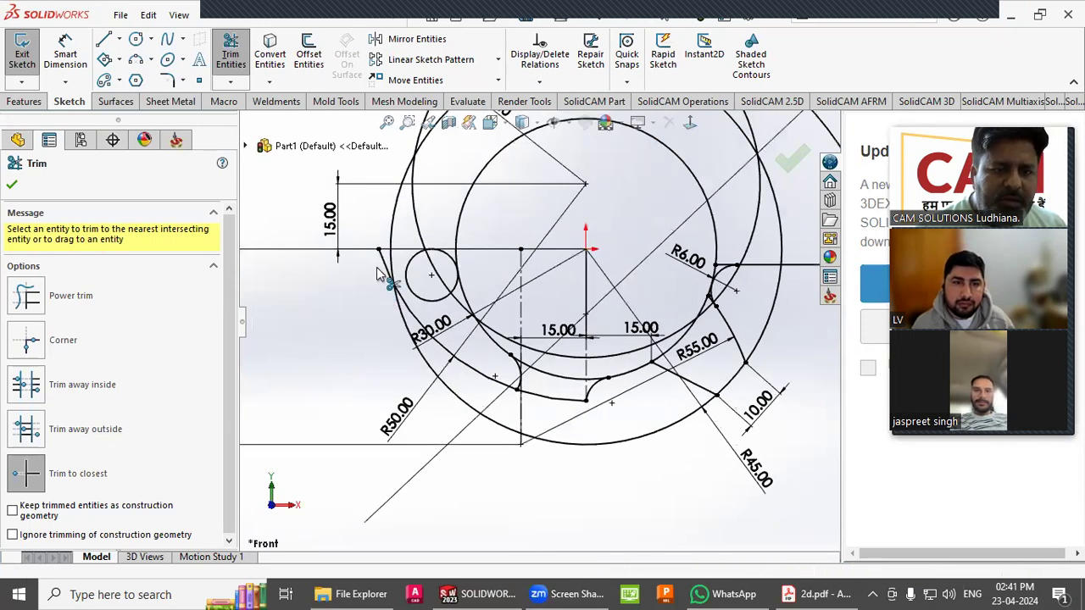
Trim the leftover R50 arc outside the small arc and remove its stray endpoint from the horizontal line through the origin.
left_click(415, 317)
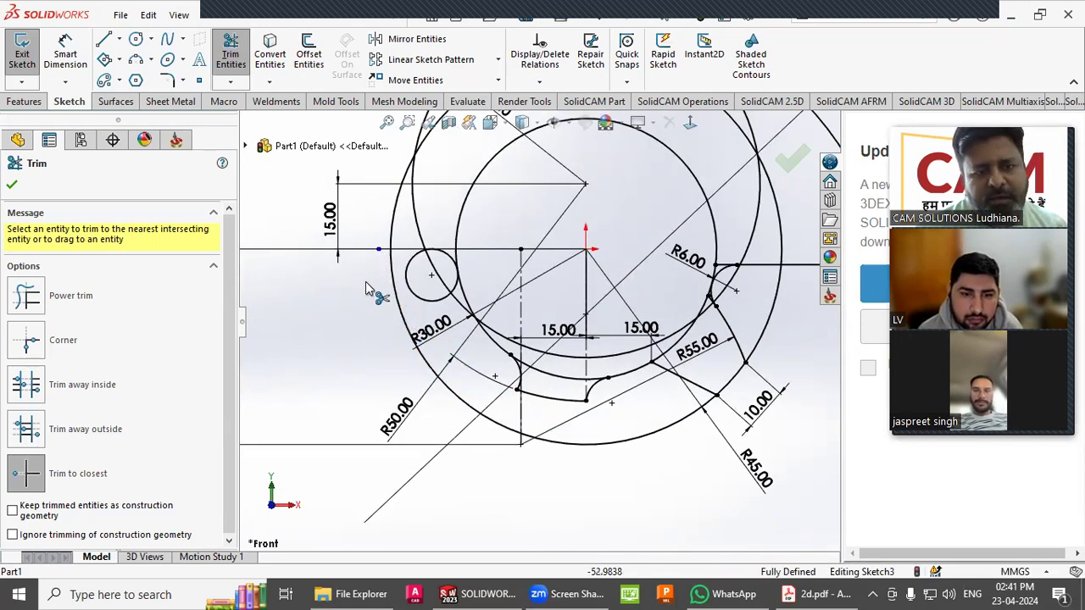
key("Escape")
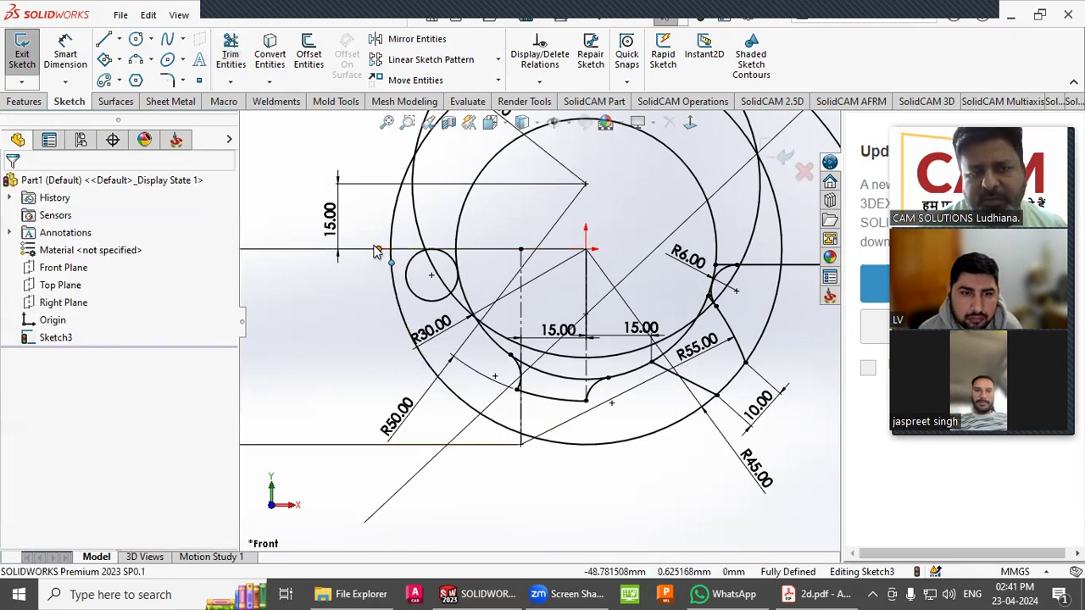
left_click(378, 250)
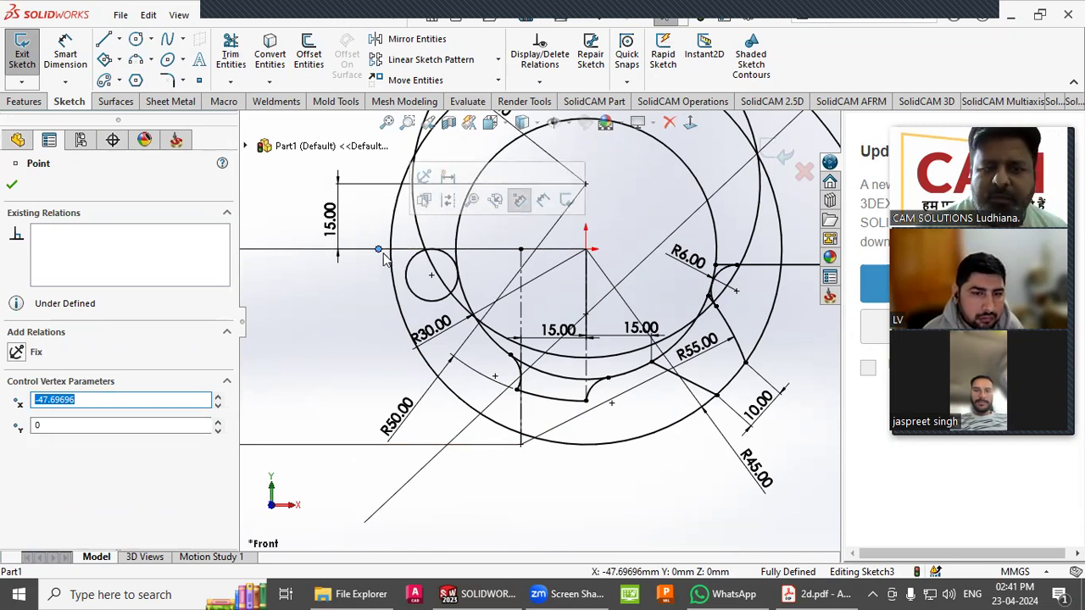
left_click_drag(378, 252, 523, 260)
left_click(492, 273)
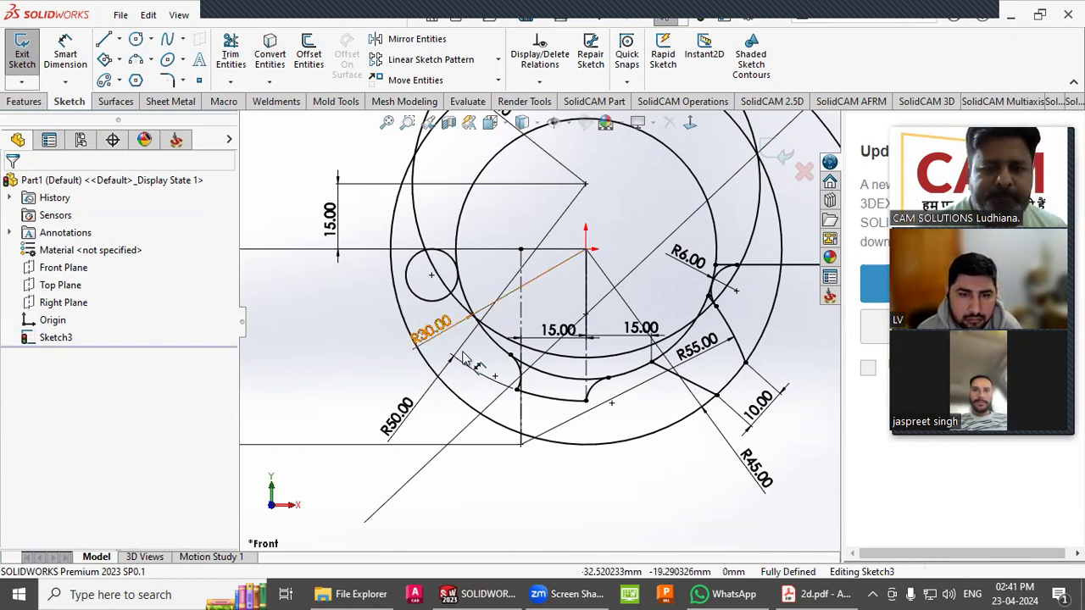
scroll(543, 317, "up", 3)
scroll(628, 250, "down", 1)
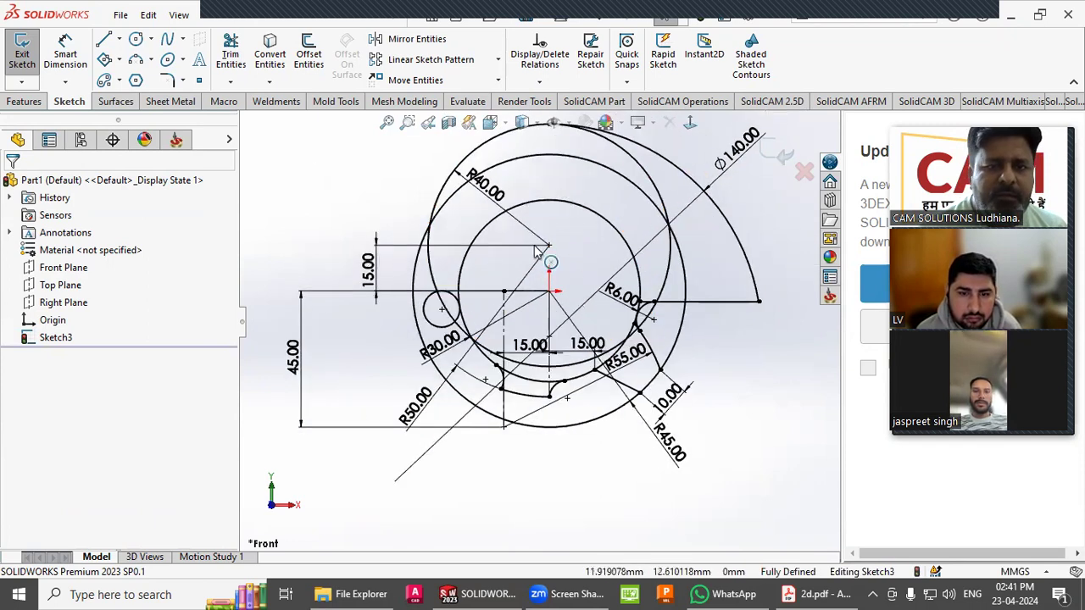
left_click(66, 55)
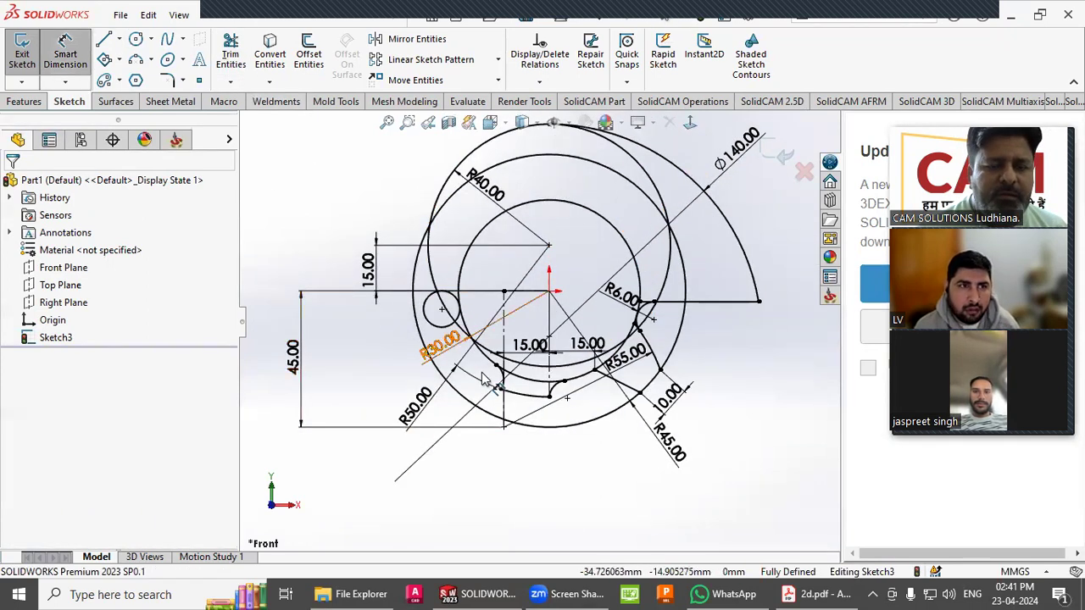
left_click(610, 426)
key("Escape")
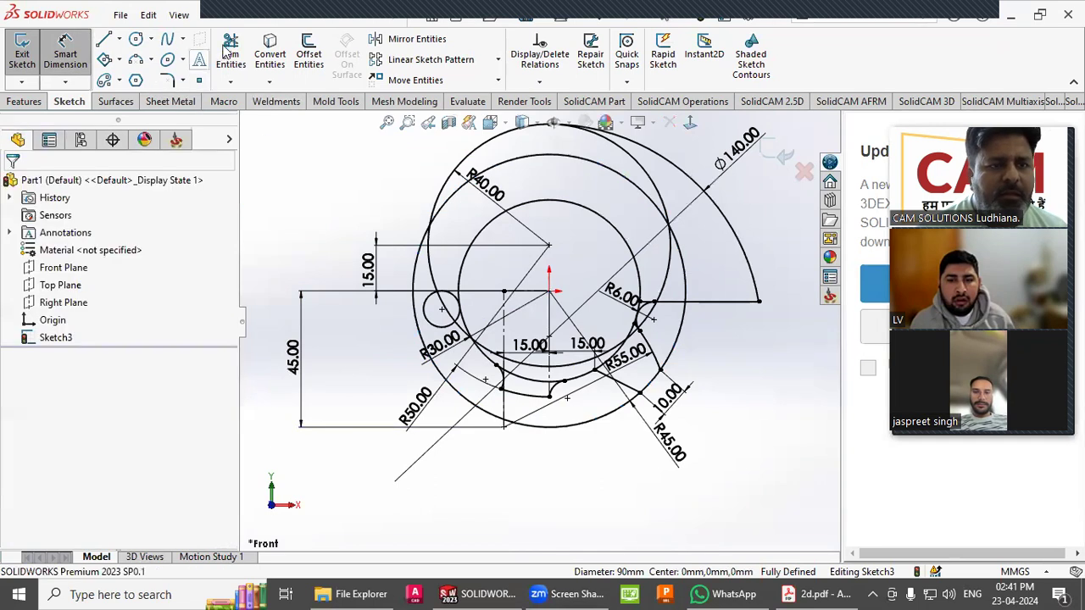
Trim the R45 circle, keeping only the short arc that closes the 10 mm wide end beside the R55 arc.
left_click(230, 52)
left_click(608, 424)
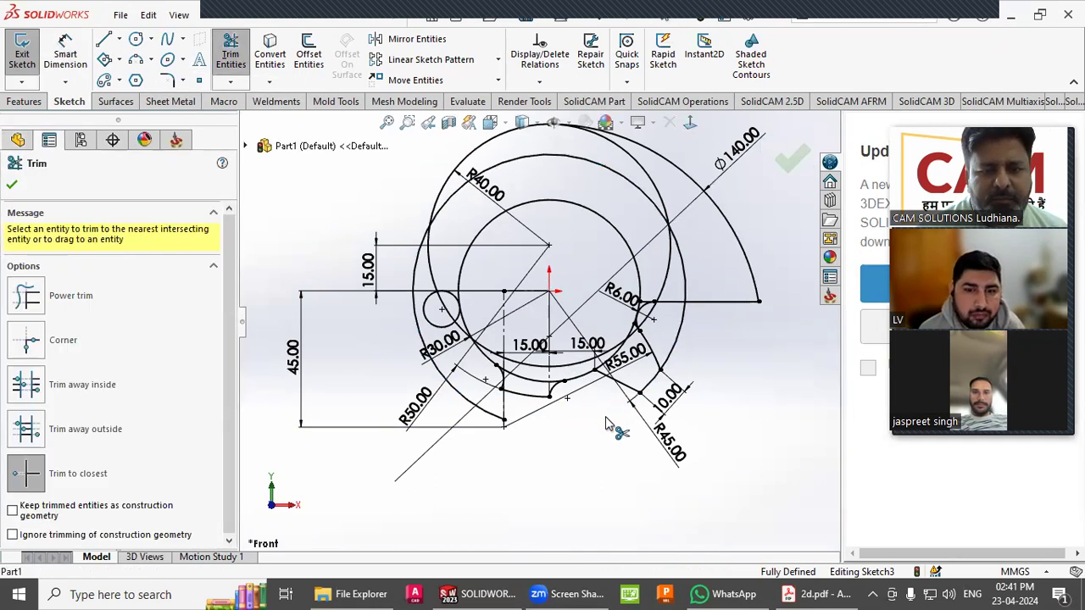
left_click(500, 422)
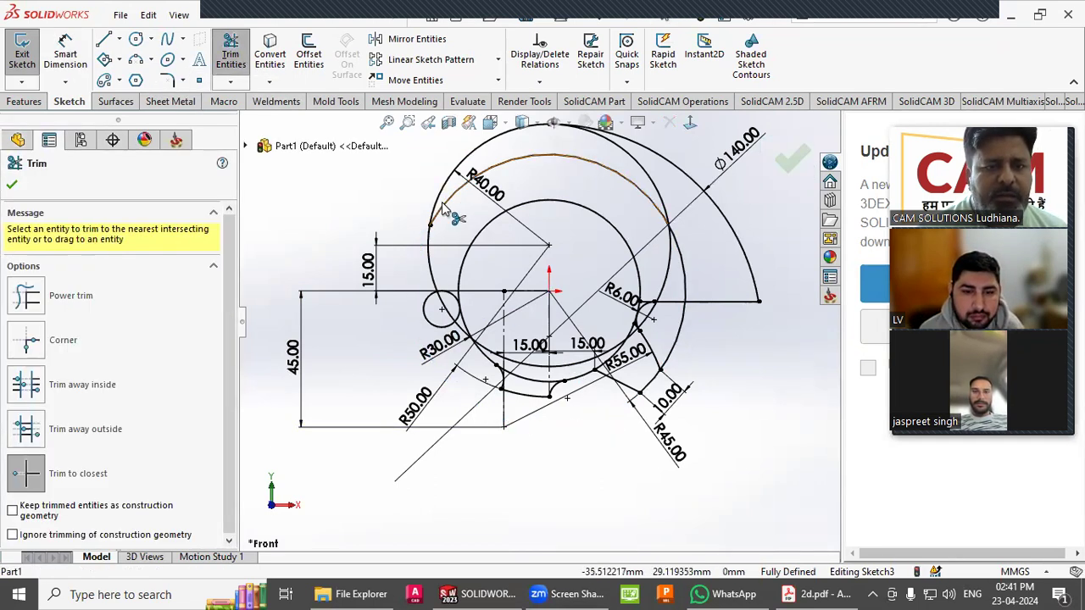
left_click(688, 274)
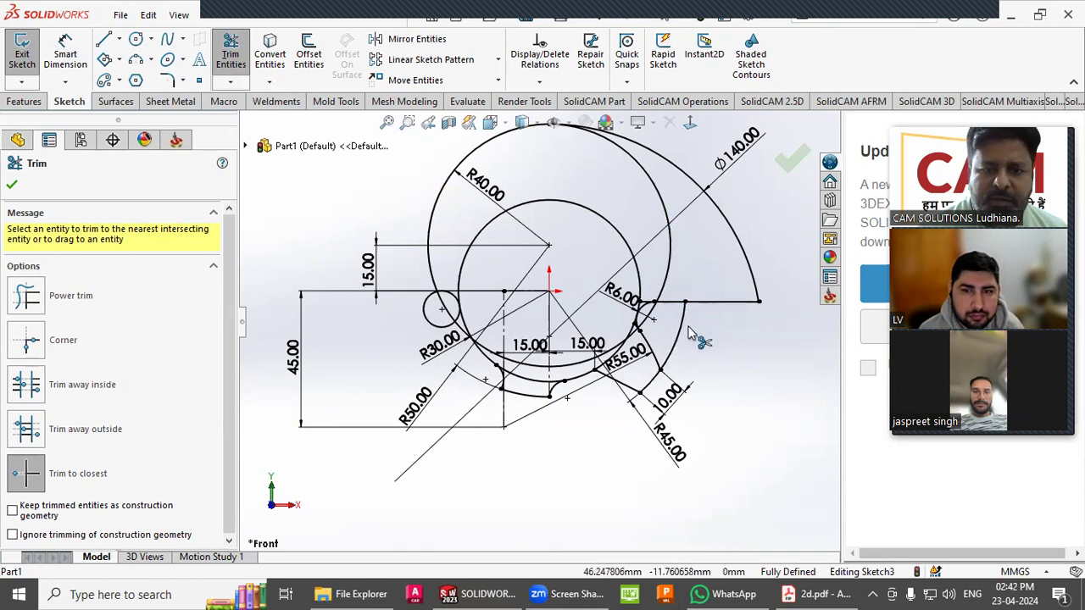
scroll(654, 413, "down", 3)
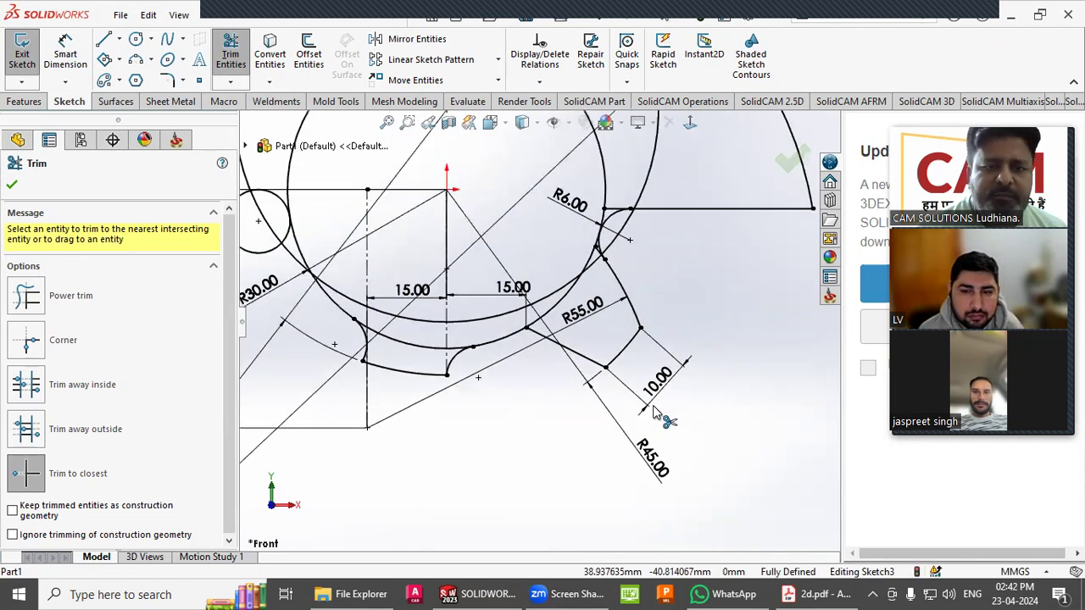
scroll(542, 321, "up", 1)
Trim the lower part of the R40 circle between the vertical centerline and the R55 arc, including the short leftover piece at the R6 corner.
left_click(415, 320)
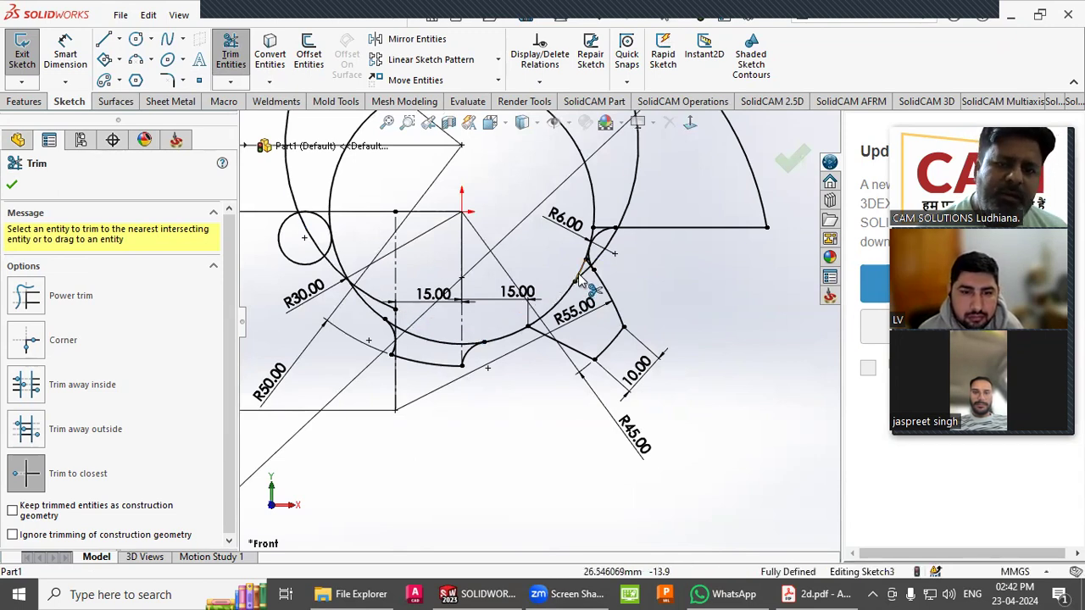
scroll(583, 284, "down", 5)
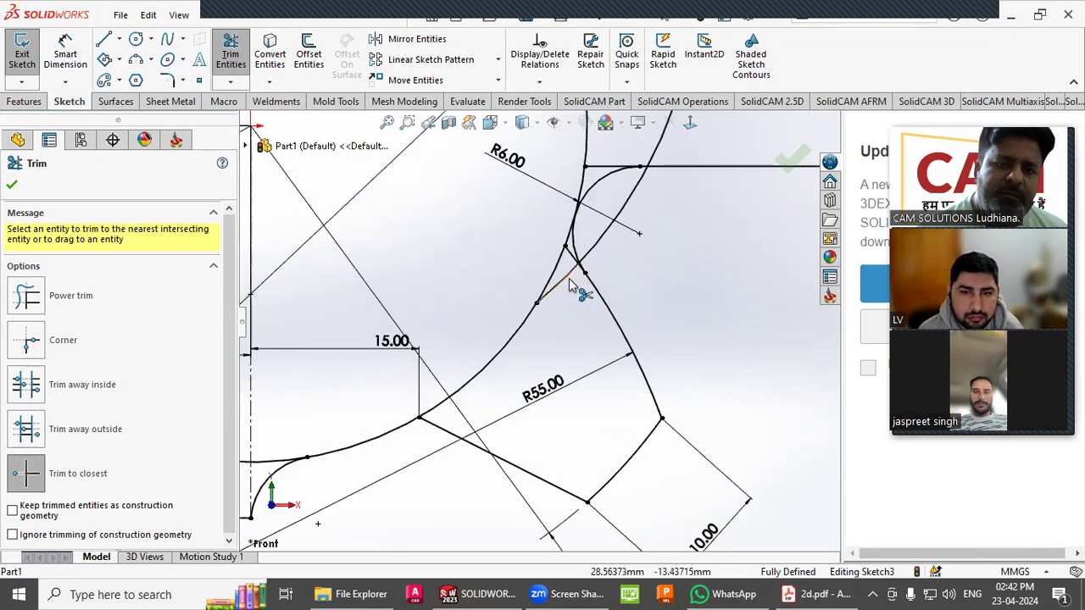
scroll(568, 288, "up", 3)
scroll(581, 288, "down", 6)
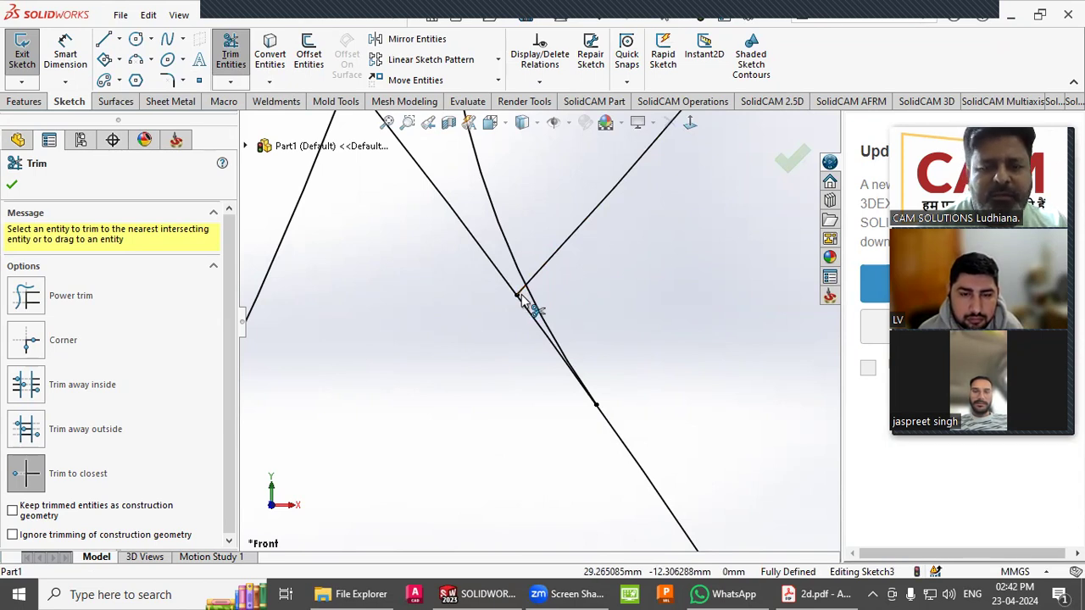
left_click(523, 301)
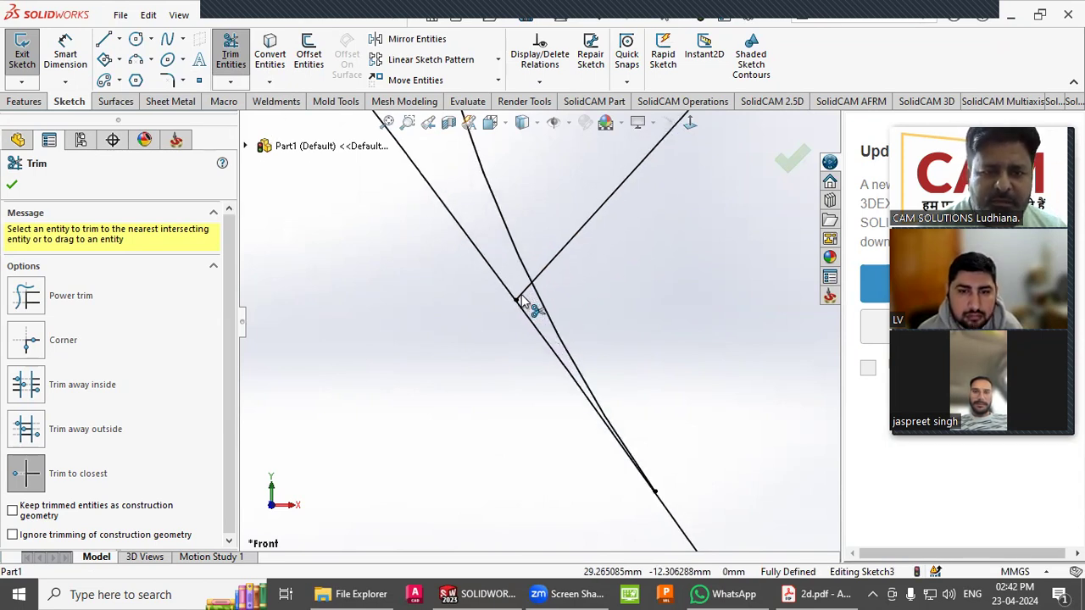
left_click(562, 283)
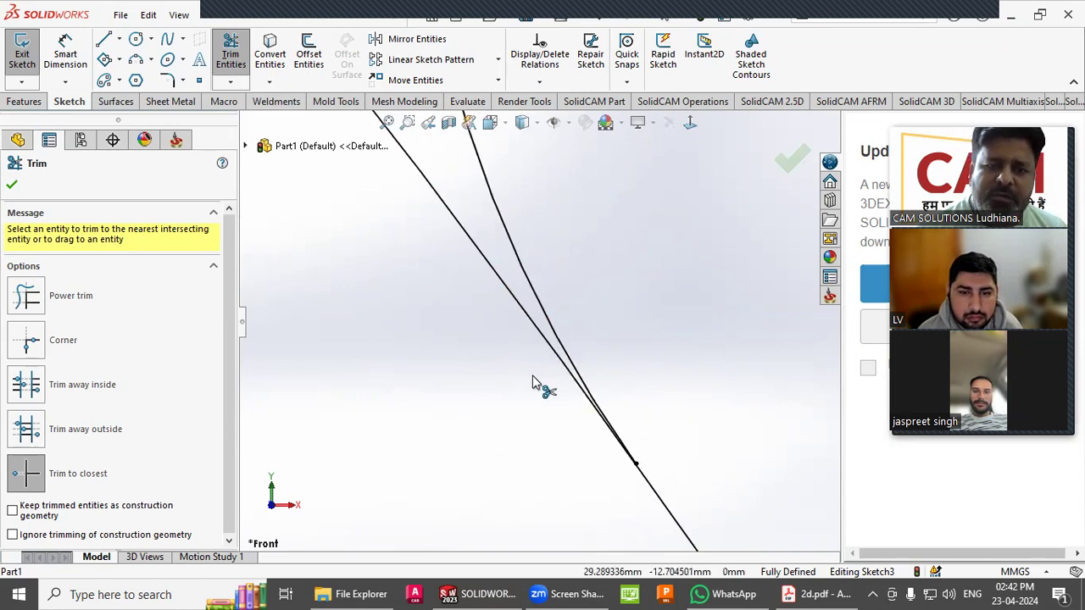
Trim the right side of the R40 circle from its tangency with the Ø140 arc down to the R6 corner.
scroll(529, 382, "up", 5)
scroll(658, 375, "up", 2)
scroll(482, 255, "down", 3)
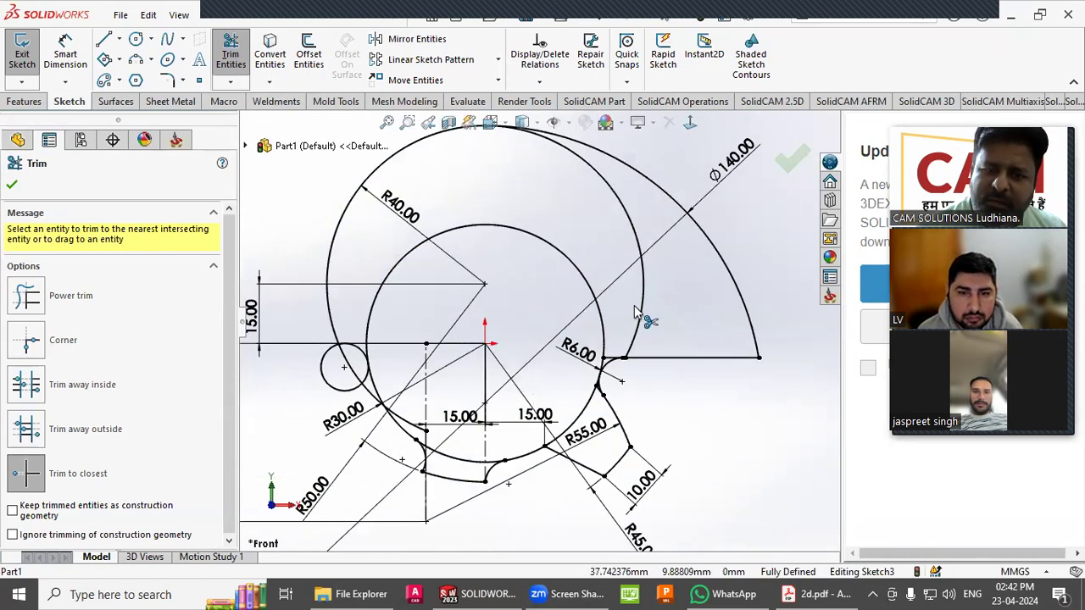
left_click(641, 313)
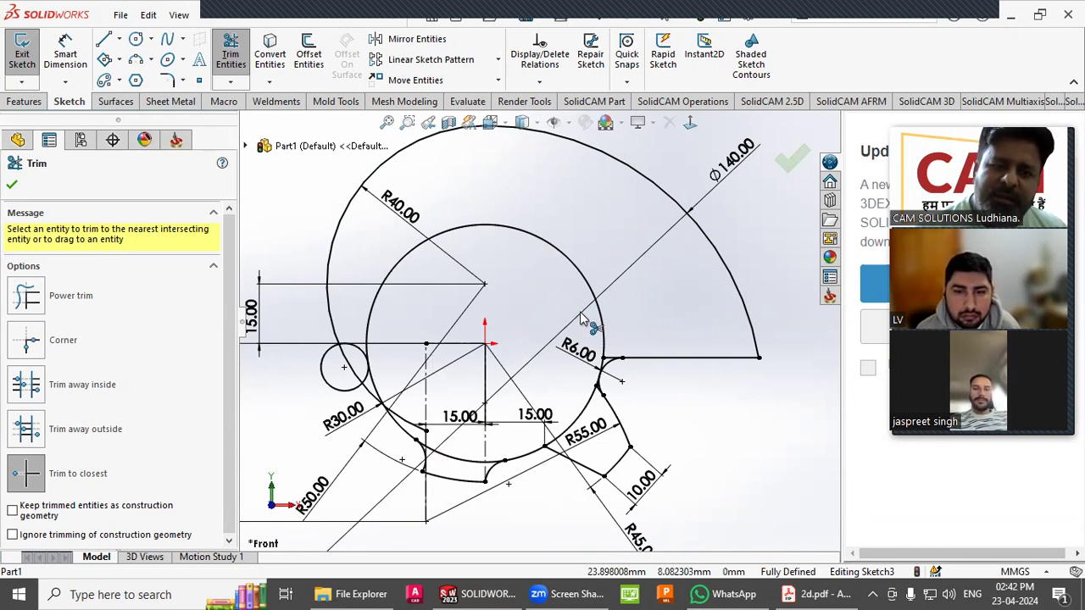
Trim the R40 arc below the horizontal line and reduce the small left circle to the corner arc joining the R30 circle.
scroll(378, 465, "down", 2)
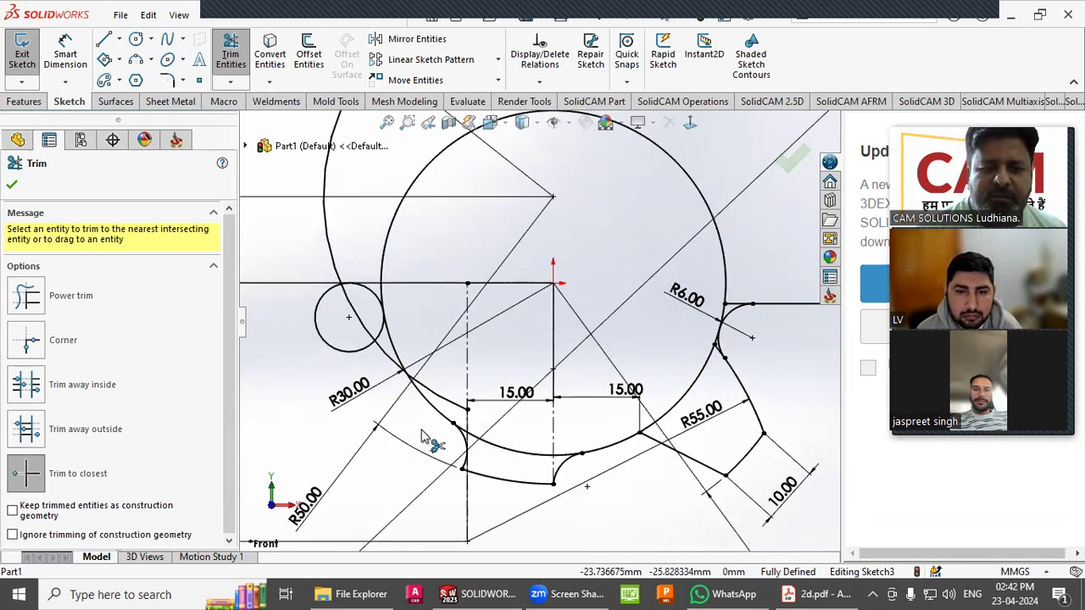
left_click(449, 408)
left_click(381, 357)
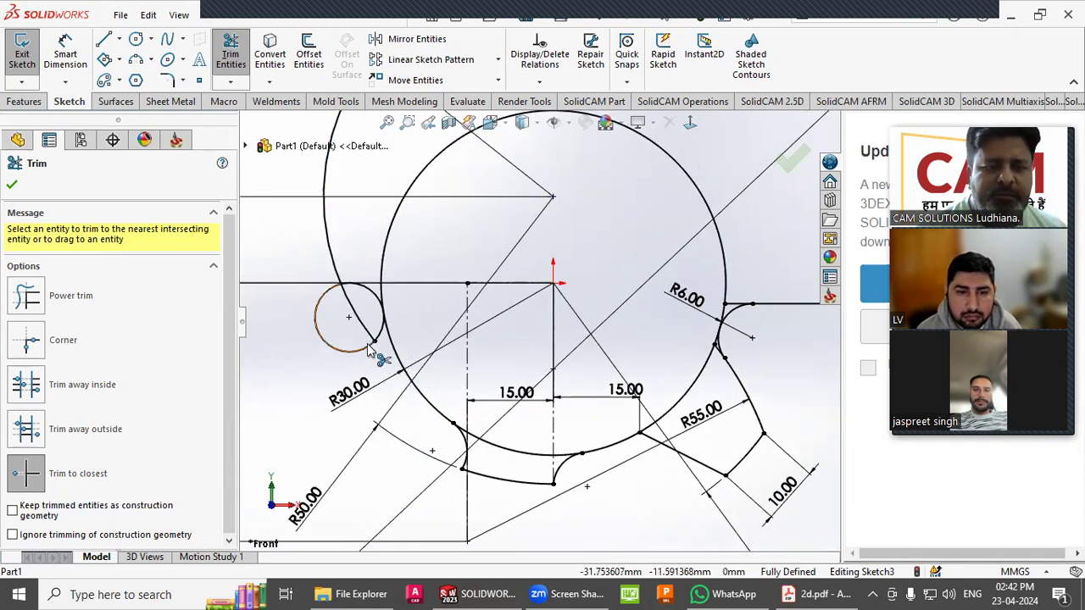
left_click(322, 309)
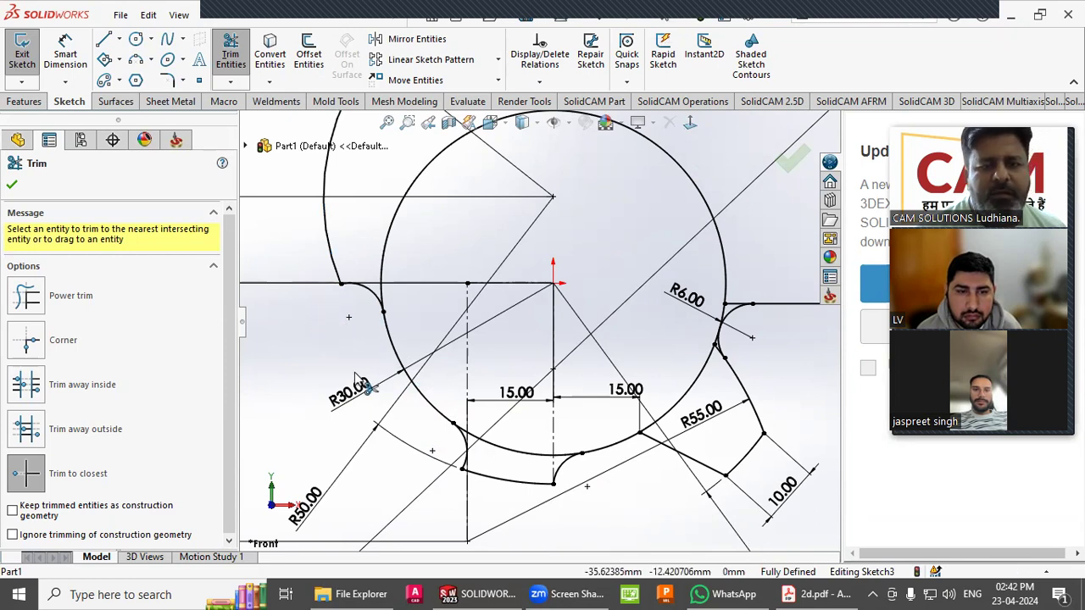
Trim the upper portion of the R30 circle between the left corner arc and the horizontal line at the R6 corner.
scroll(373, 397, "down", 2)
scroll(382, 401, "up", 4)
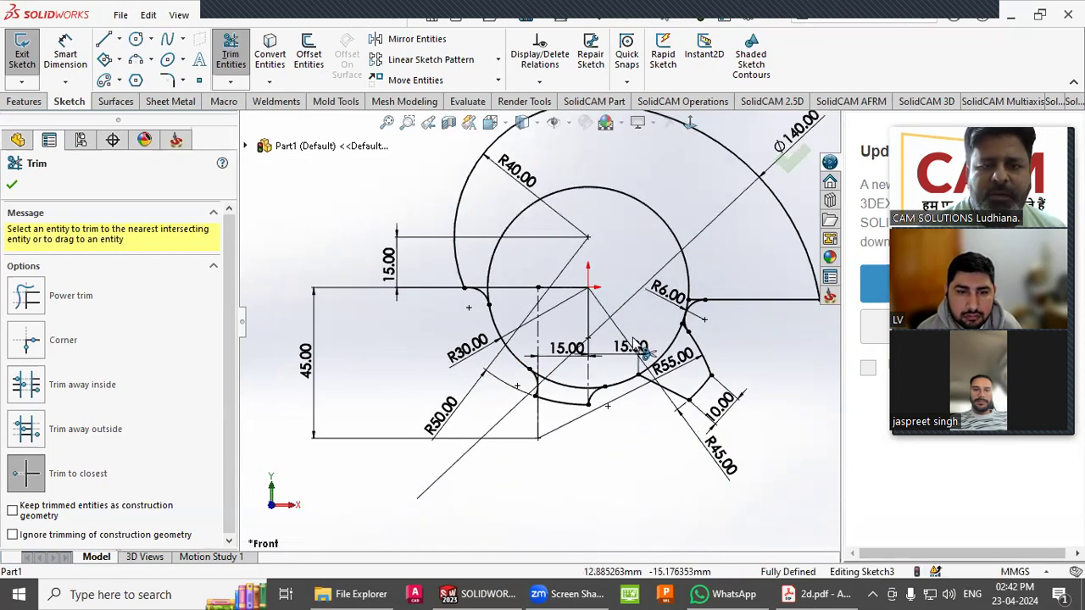
scroll(635, 341, "down", 3)
left_click(617, 235)
Try to trim the horizontal line's short stub beyond its tangency with the R6 corner arc.
scroll(699, 273, "down", 3)
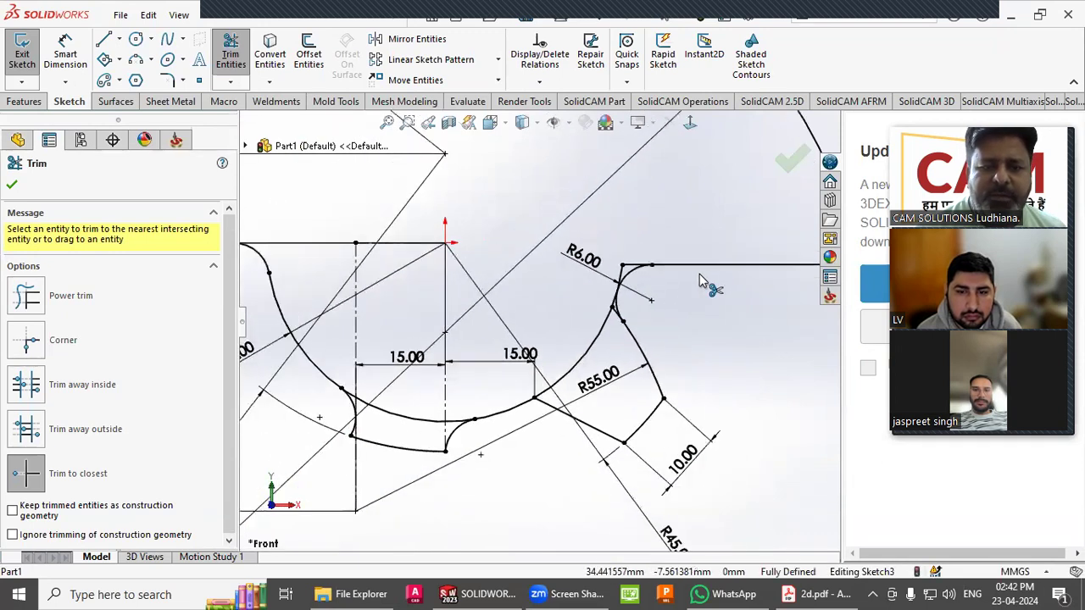
left_click(585, 270)
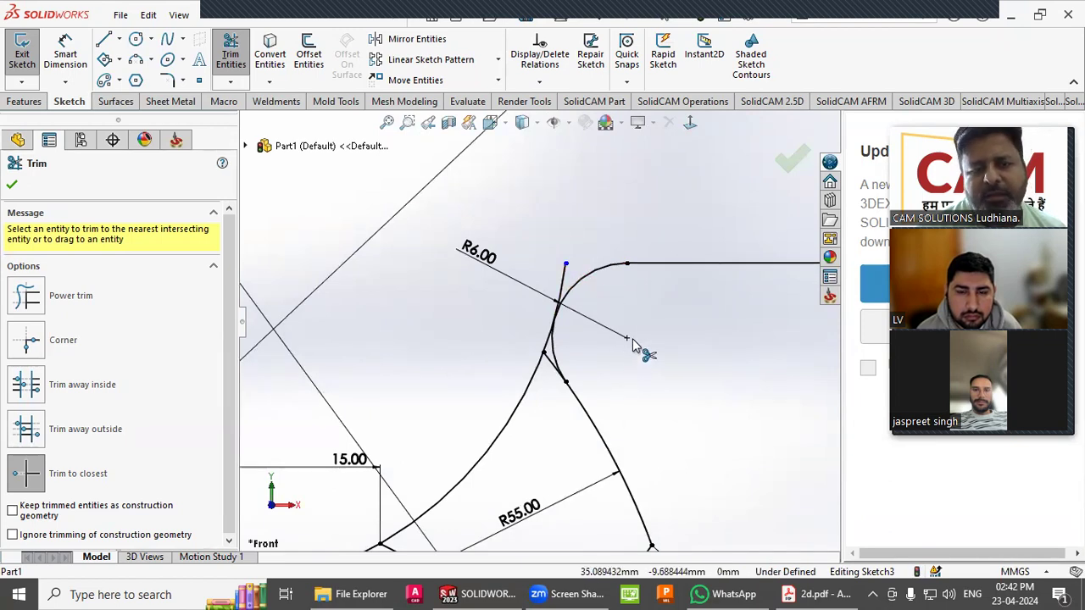
scroll(634, 341, "up", 2)
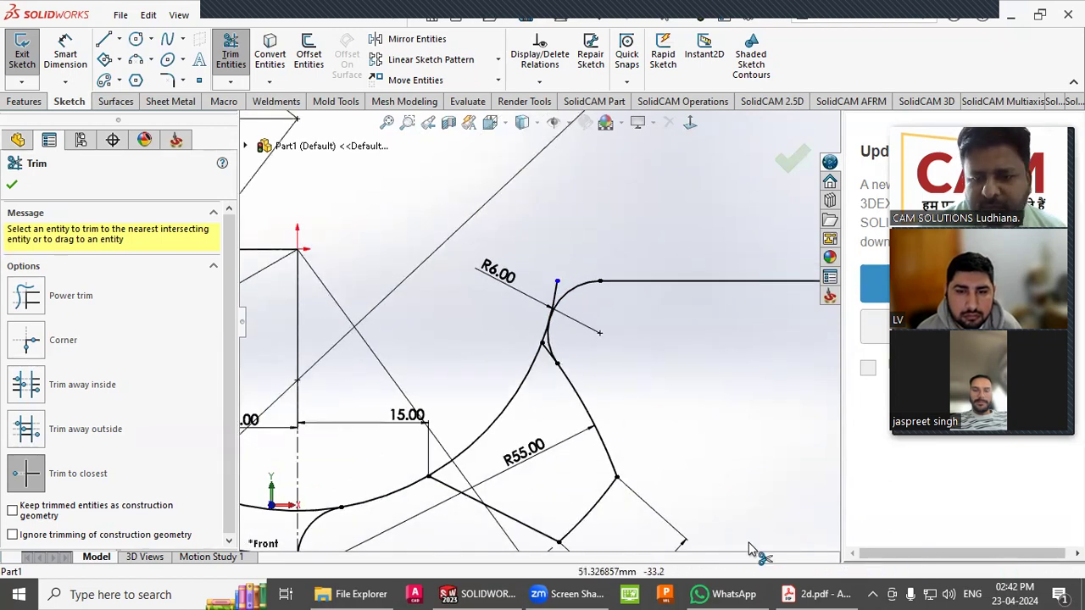
left_click(12, 184)
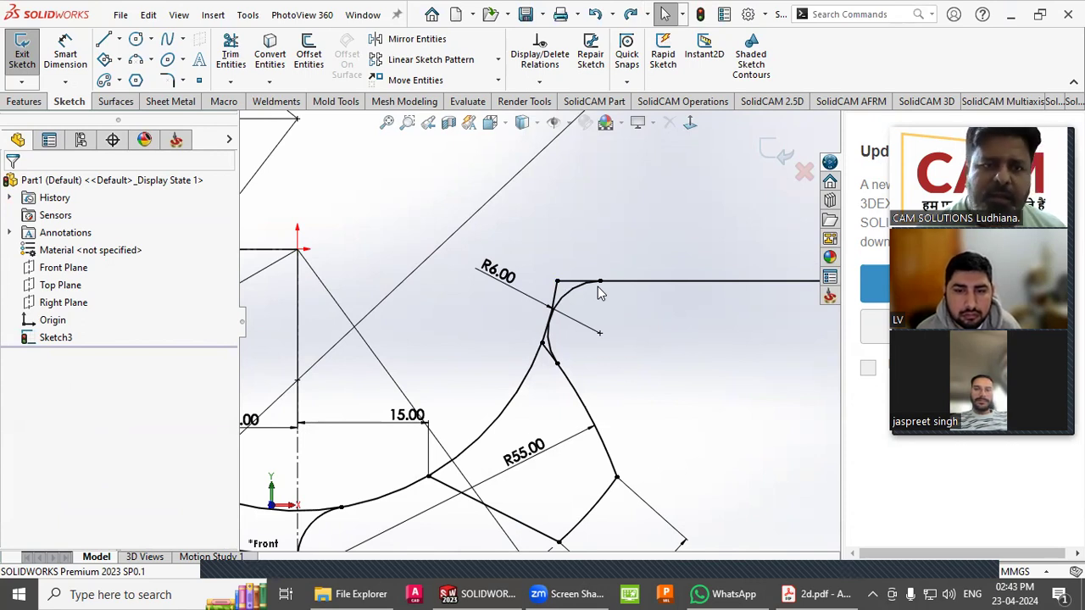
Keep trimmed entities as construction geometry and trim the stubs at the R6 corner and the R30 arc spanning the R55 lobe.
left_click(232, 57)
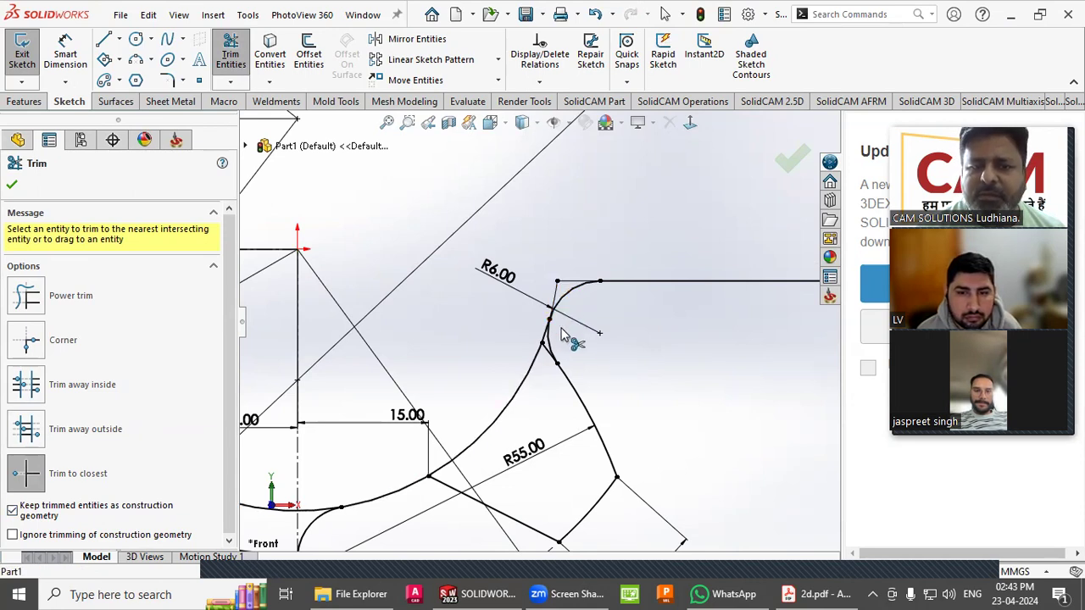
scroll(530, 398, "down", 2)
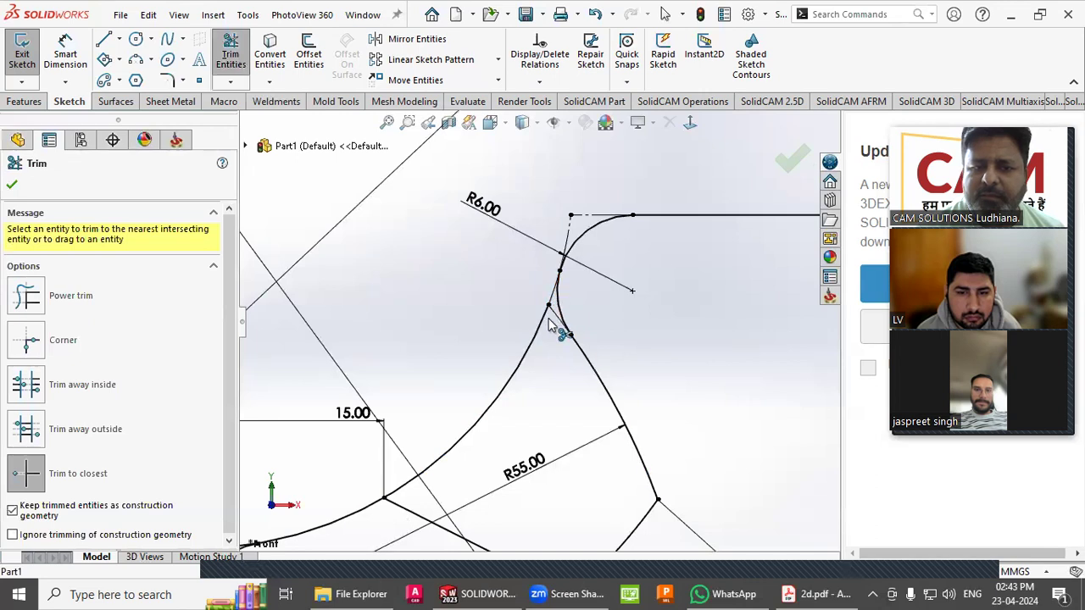
left_click(524, 347)
Trim the R30 arc between the two small corner arcs above the R50 arc, retaining it as construction geometry.
scroll(530, 339, "up", 3)
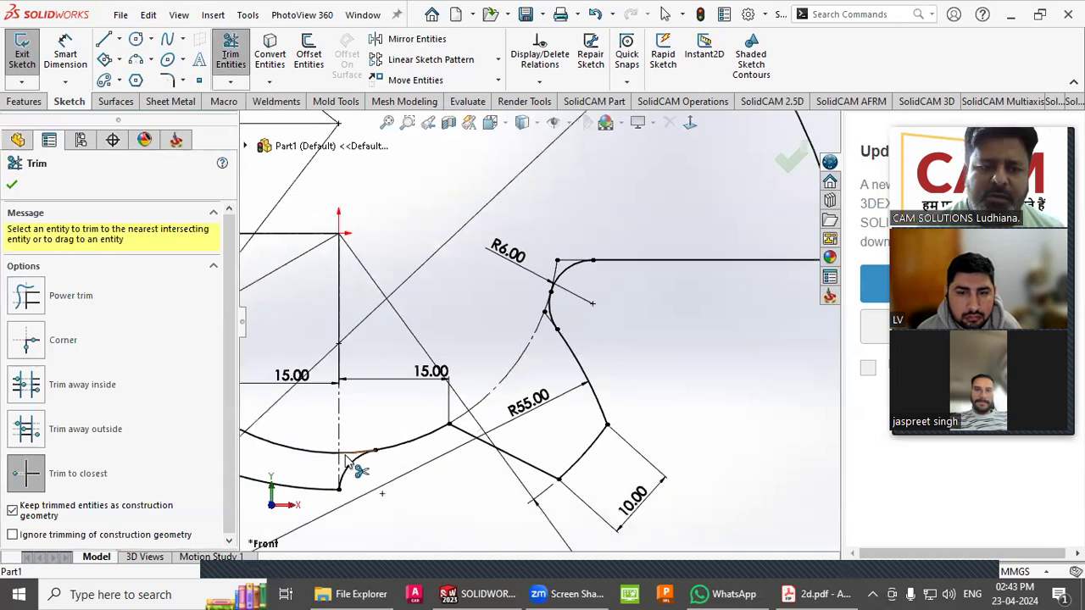
scroll(457, 458, "up", 3)
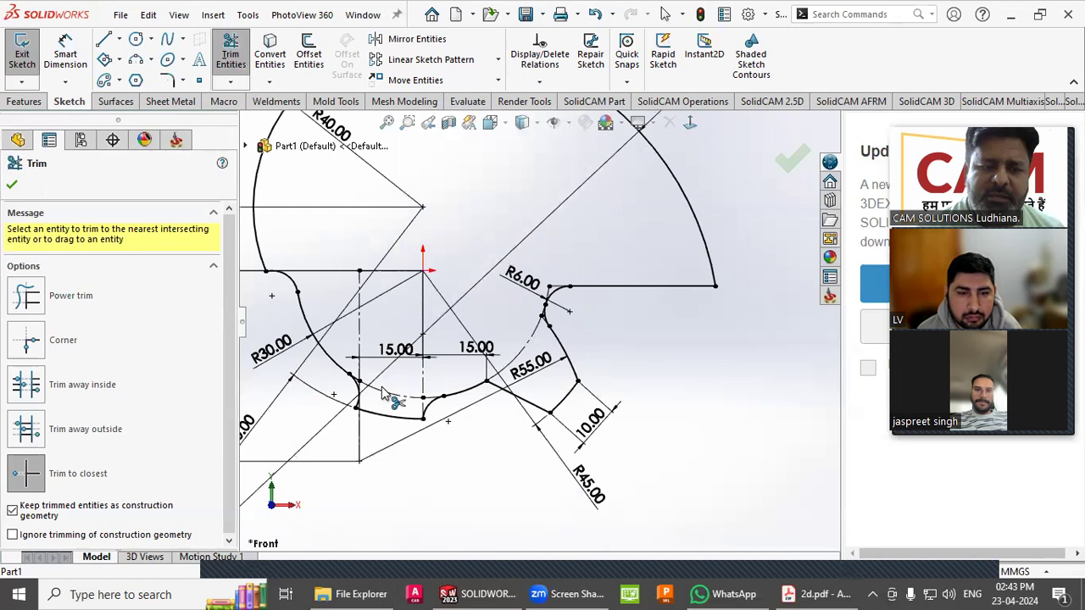
scroll(386, 394, "down", 5)
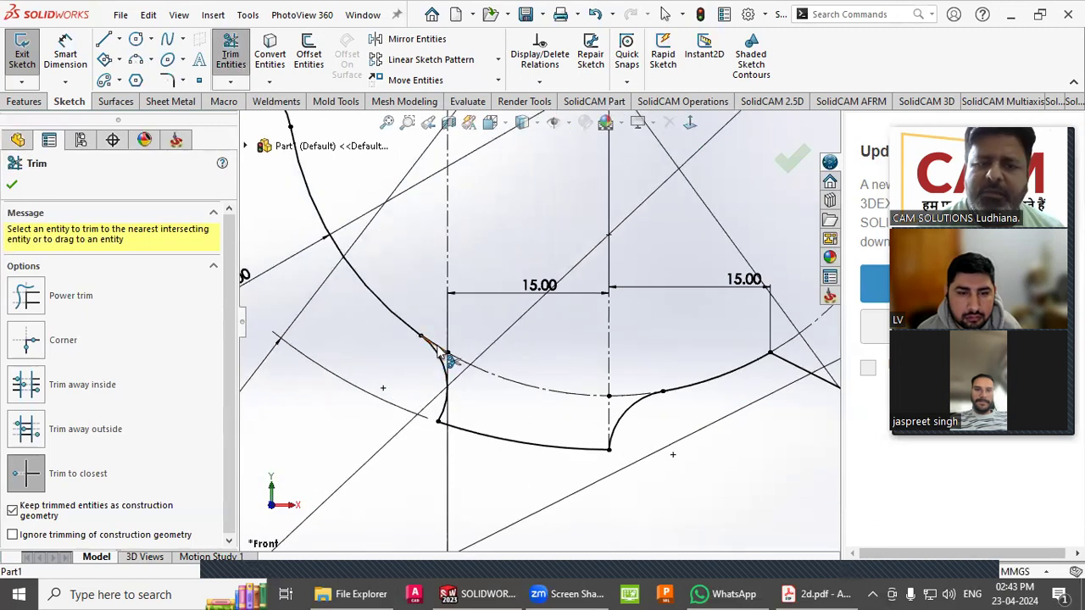
scroll(445, 392, "up", 6)
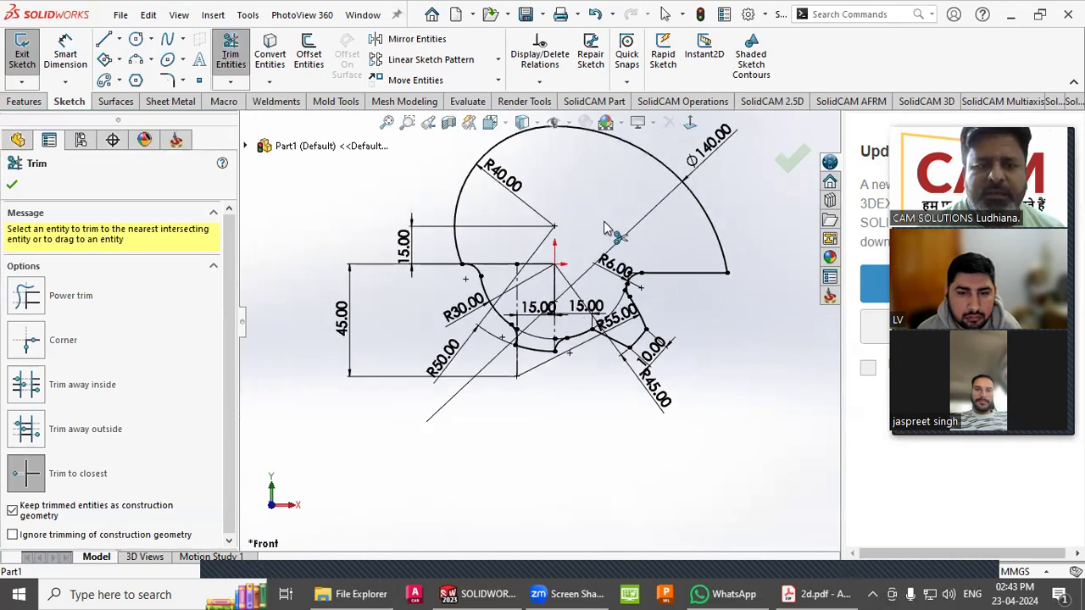
scroll(496, 373, "down", 5)
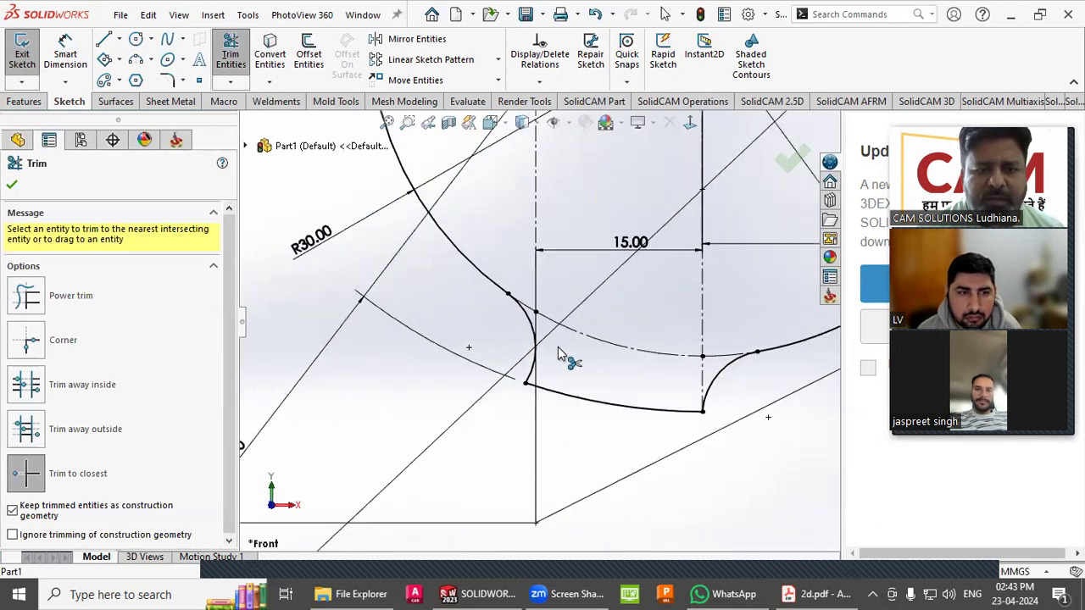
scroll(558, 348, "down", 4)
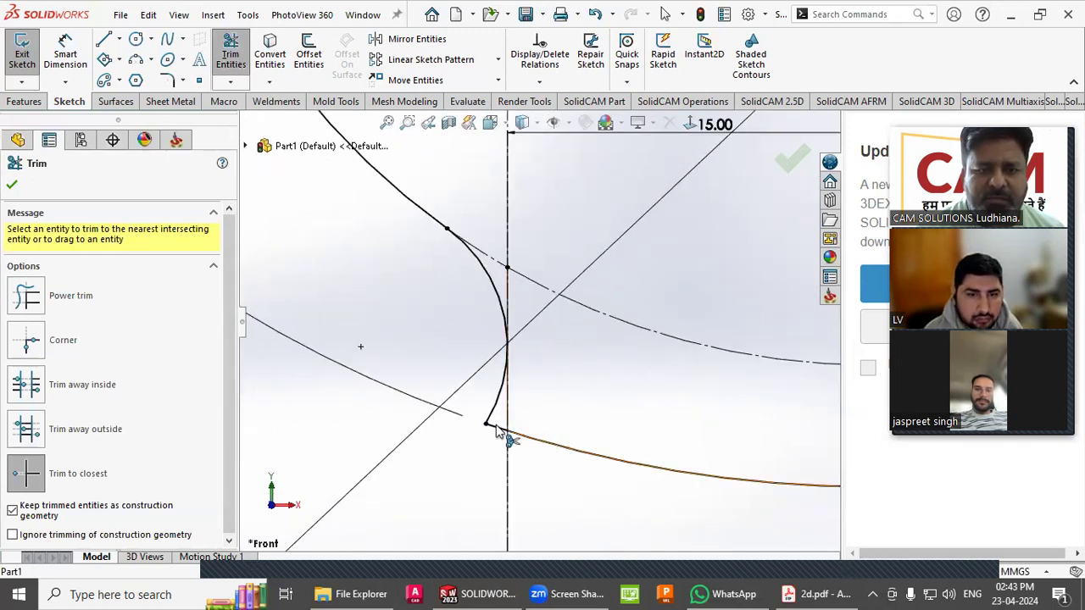
scroll(501, 434, "up", 6)
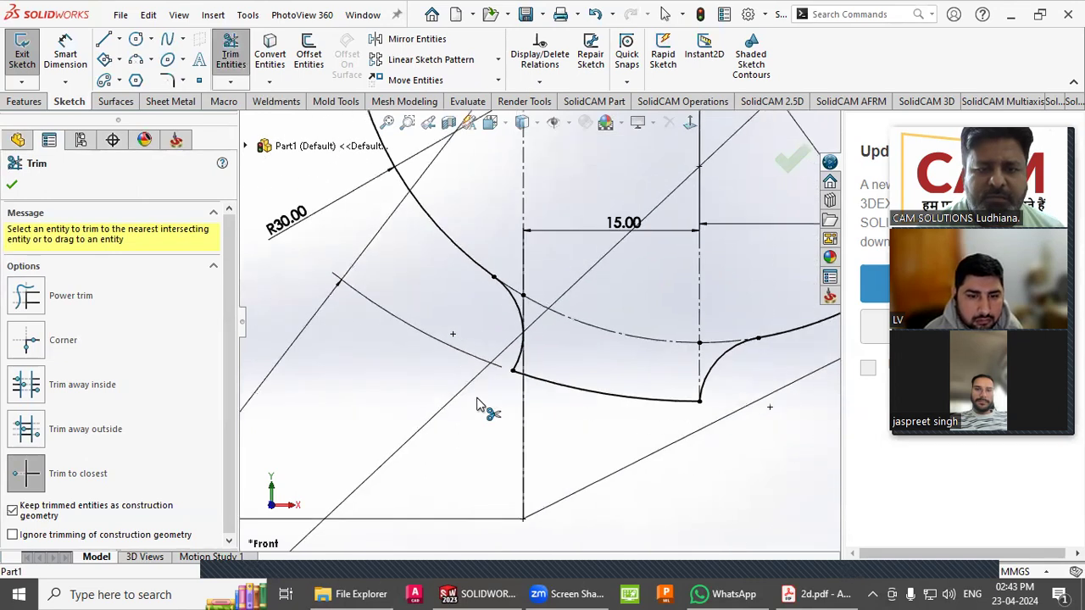
Finish trimming and turn on shaded sketch contours to show the closed profile region.
left_click(11, 180)
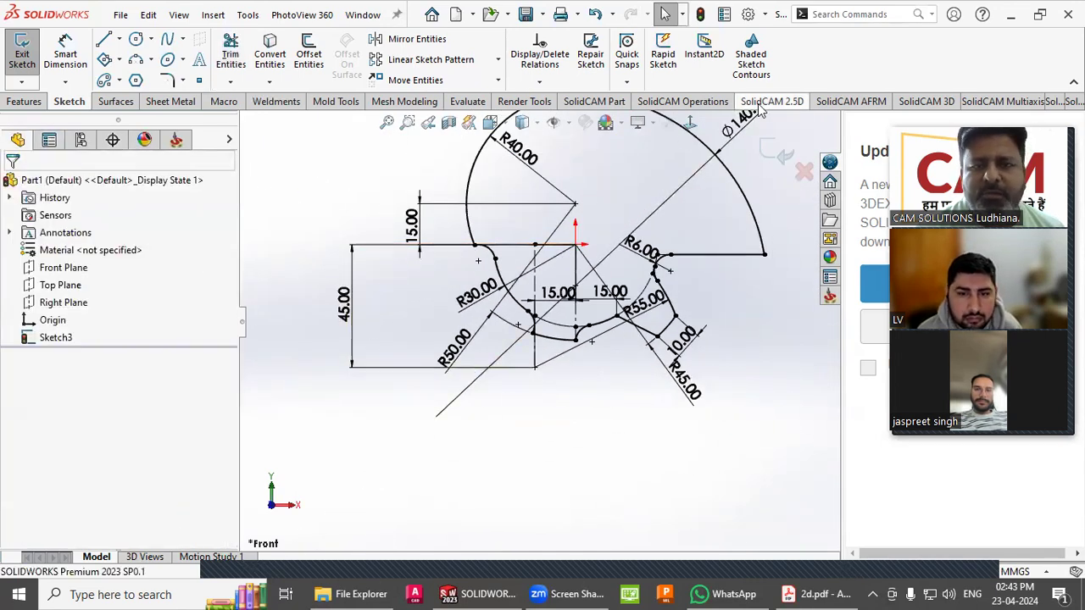
left_click(751, 58)
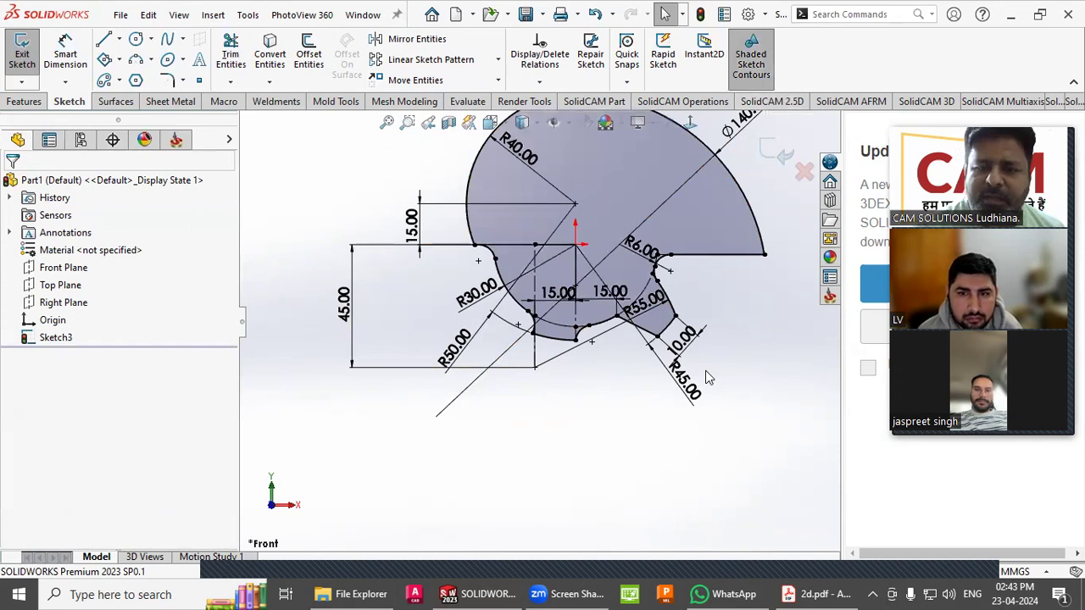
scroll(594, 339, "up", 2)
scroll(583, 187, "down", 2)
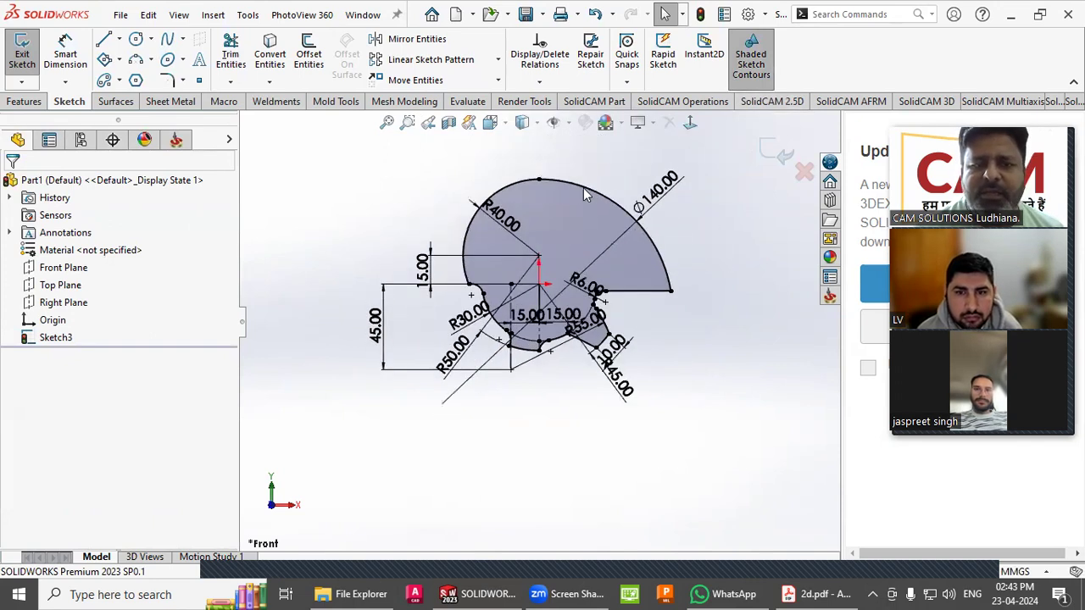
Reposition the R40 radius dimension and the upper 15 mm vertical dimension clear of the profile outline.
left_click_drag(496, 231, 456, 163)
left_click(386, 288)
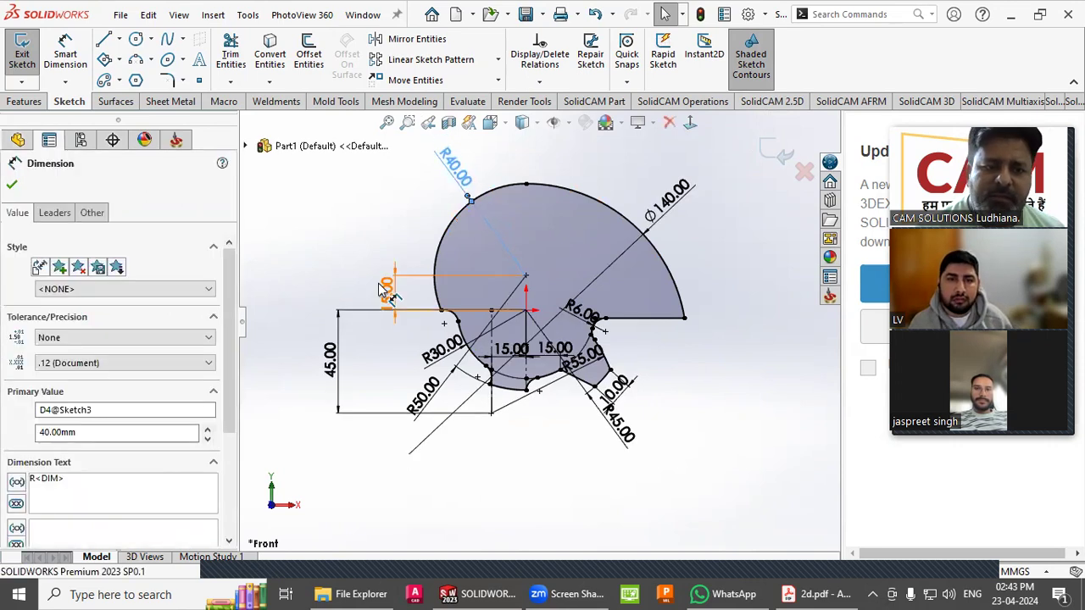
left_click_drag(387, 288, 335, 258)
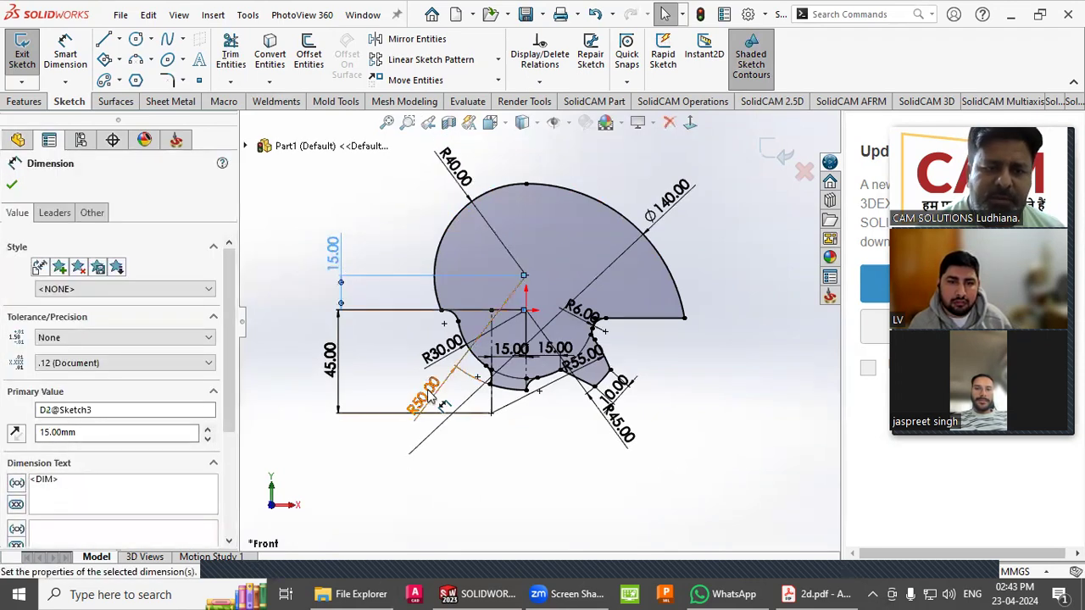
Display the large arc's 140 mm diameter dimension as a radius.
left_click(678, 203)
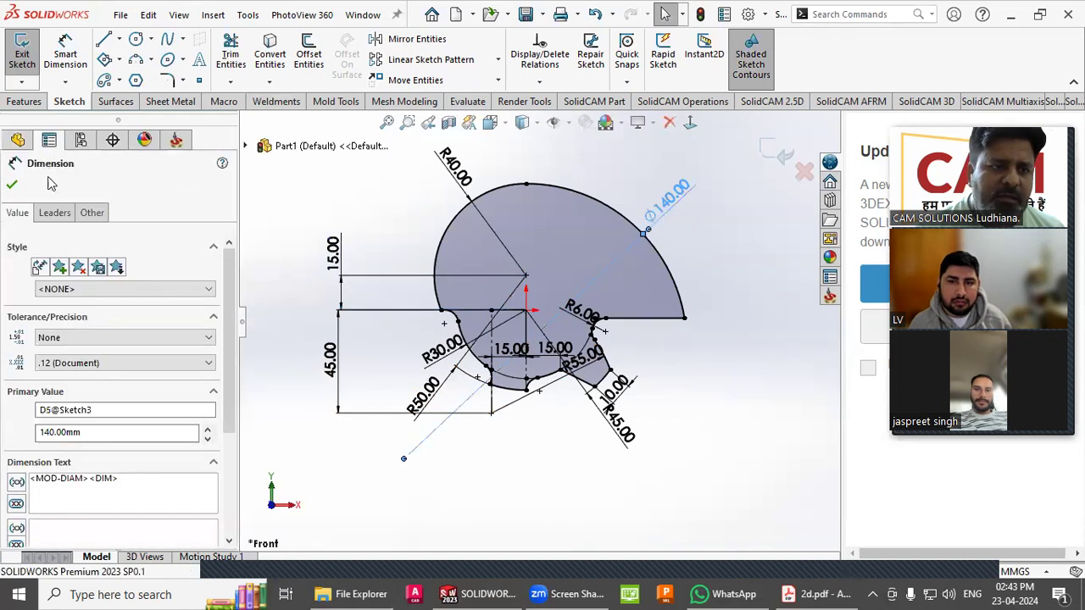
left_click(51, 214)
left_click(45, 317)
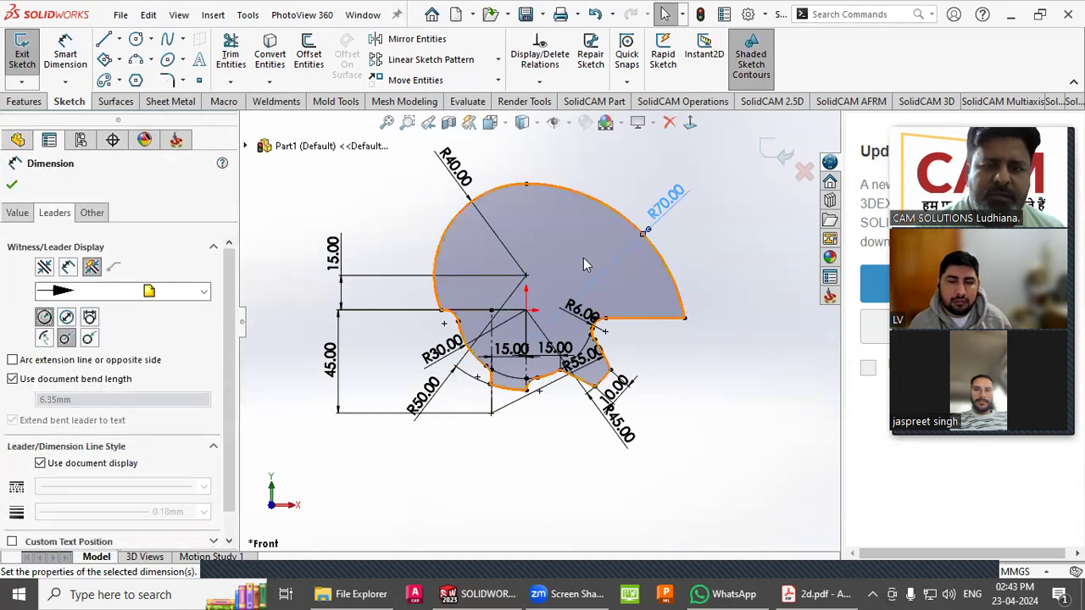
left_click(704, 254)
Rearrange the R45, R55 and two horizontal 15 mm dimensions so their texts sit outside the lower profile.
scroll(644, 280, "down", 3)
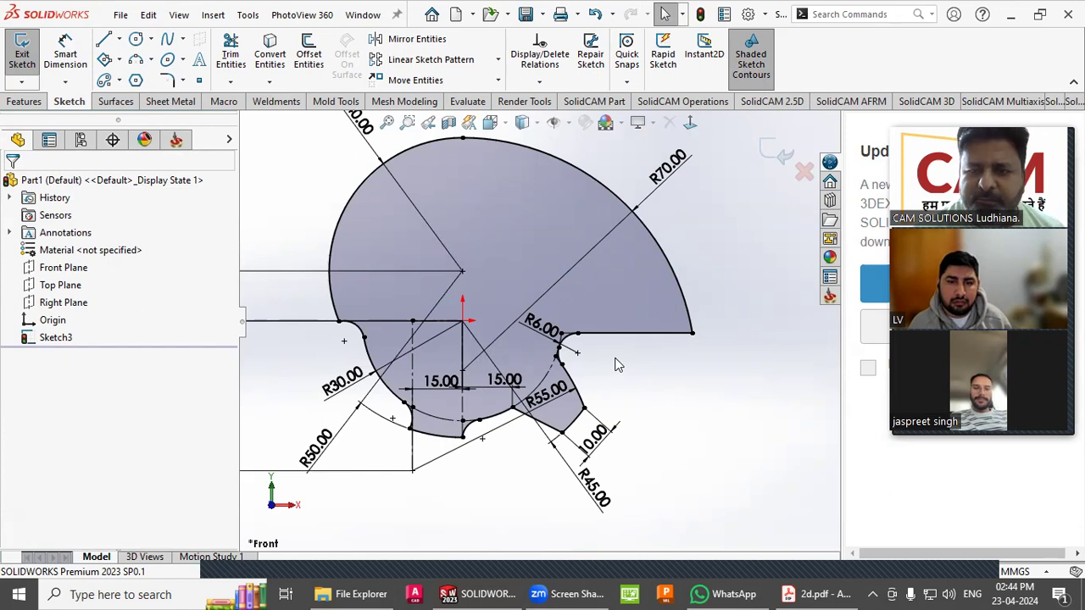
scroll(547, 326, "down", 2)
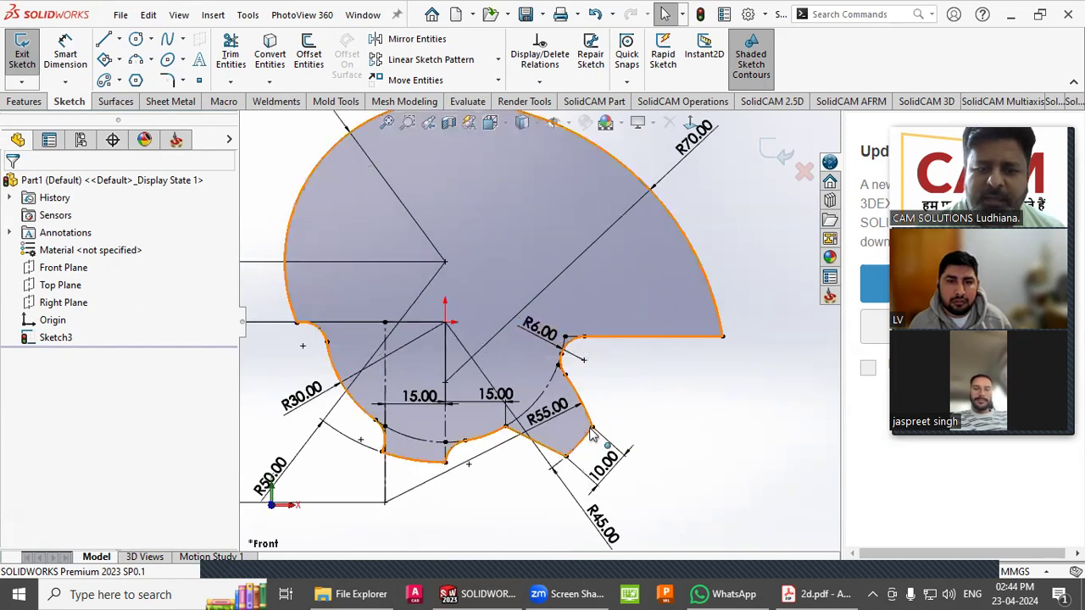
left_click_drag(609, 534, 662, 502)
left_click(674, 443)
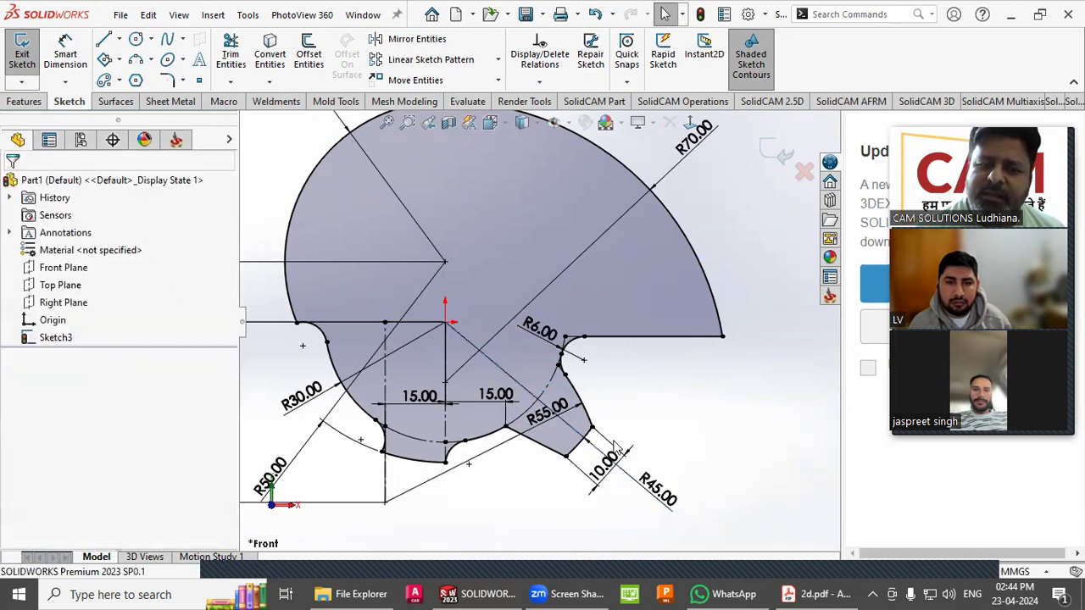
left_click_drag(555, 410, 496, 454)
left_click_drag(496, 395, 471, 521)
left_click_drag(422, 397, 415, 522)
mouse_move(498, 453)
left_mouse_down()
mouse_move(547, 434)
mouse_move(513, 406)
mouse_move(508, 377)
mouse_move(588, 403)
mouse_move(634, 400)
left_mouse_up()
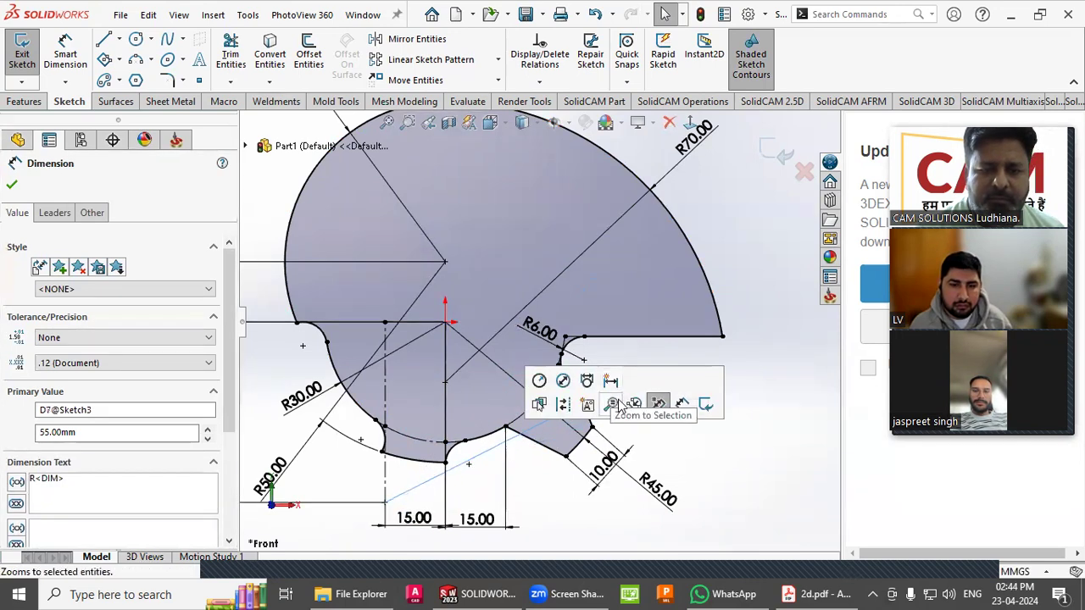
left_click(689, 459)
left_click_drag(666, 498, 602, 534)
left_click(682, 473)
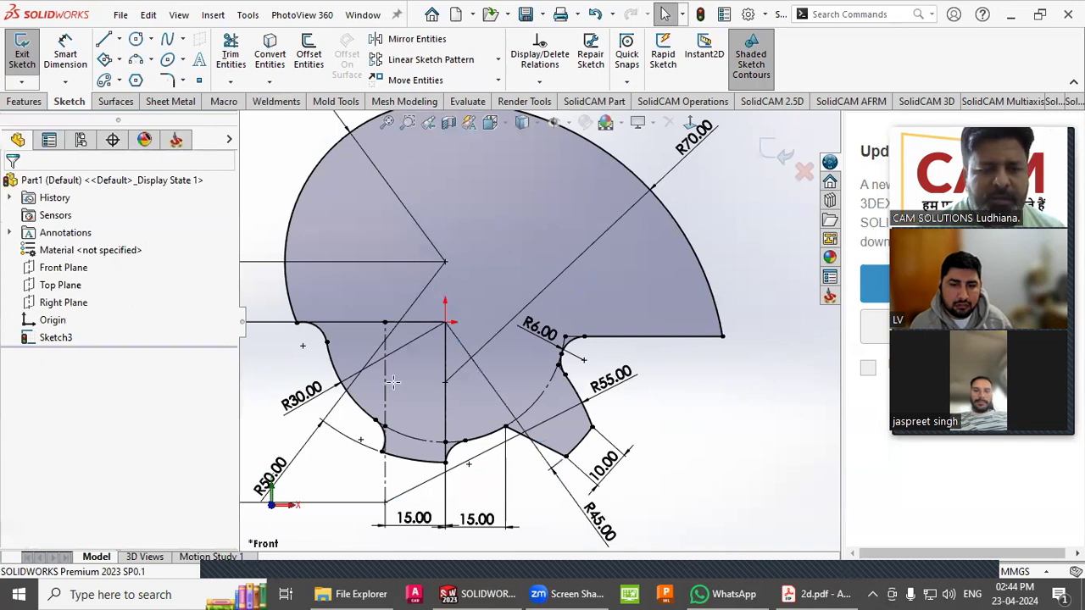
Check the 2d.pdf drawing and add a 6 mm sketch fillet where the lower R30 outline meets the lobe's slanted line.
key("alt+Tab")
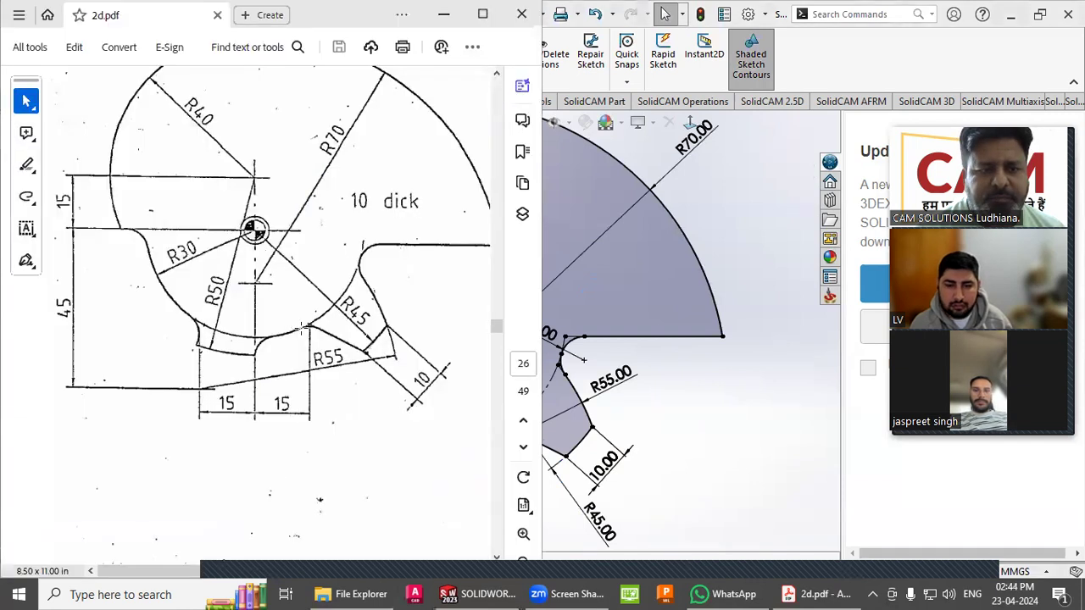
left_click(712, 385)
scroll(517, 464, "down", 2)
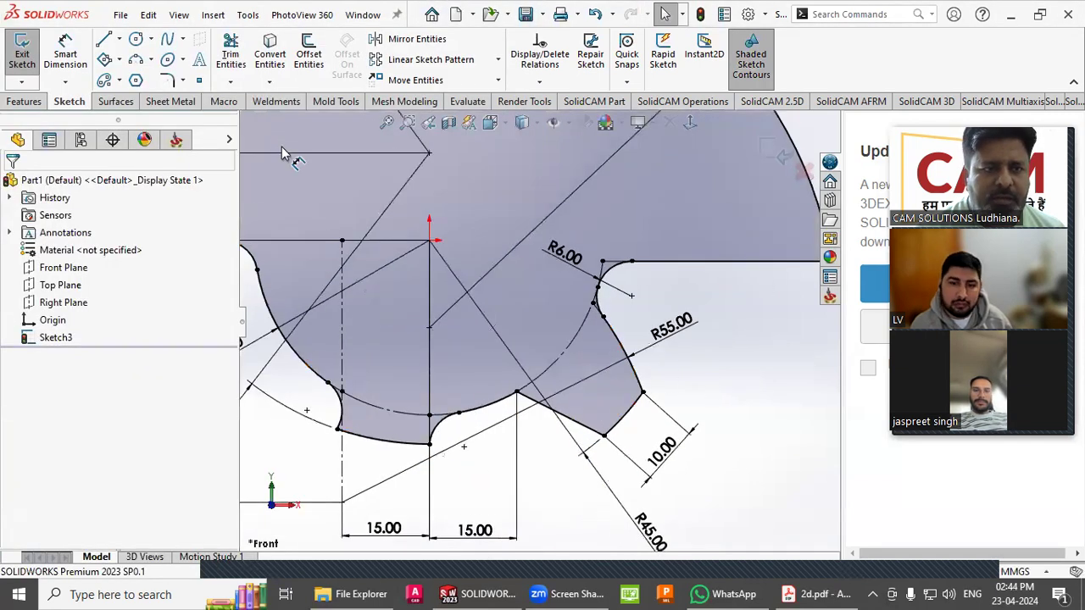
left_click(167, 80)
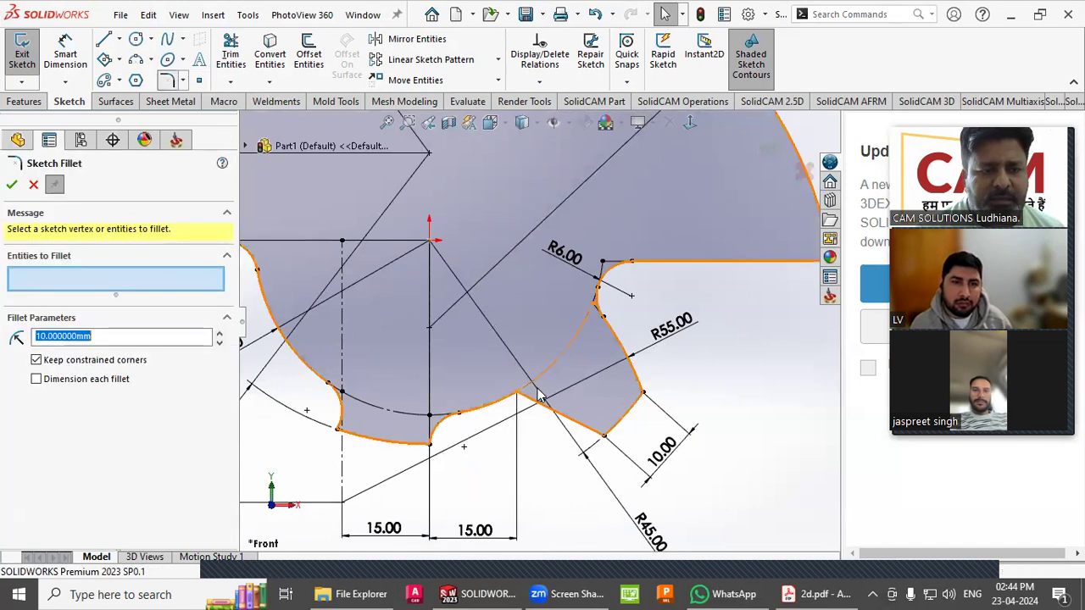
type("6")
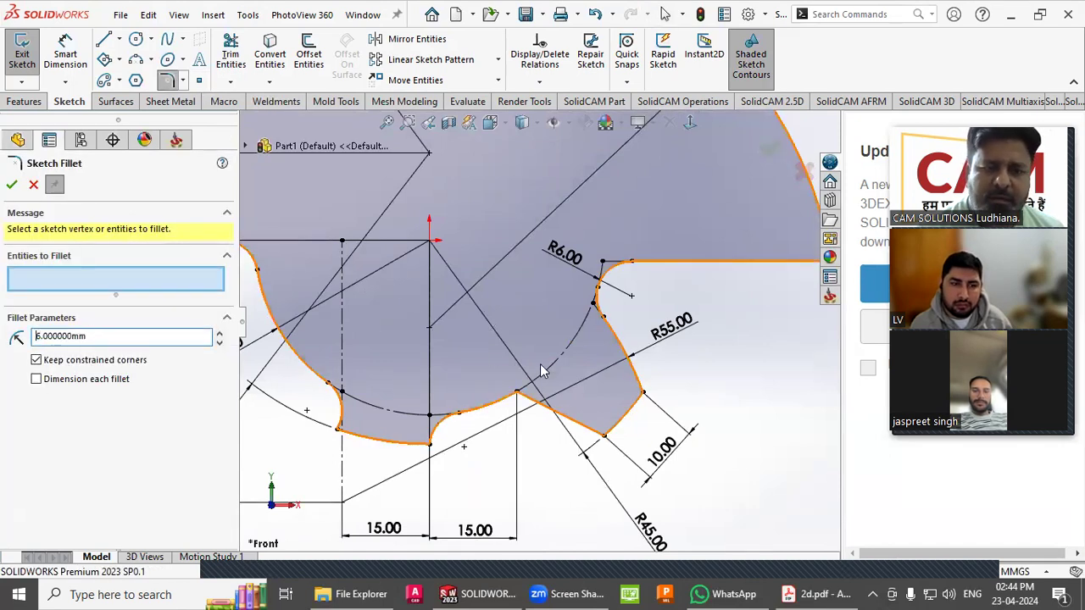
left_click(517, 395)
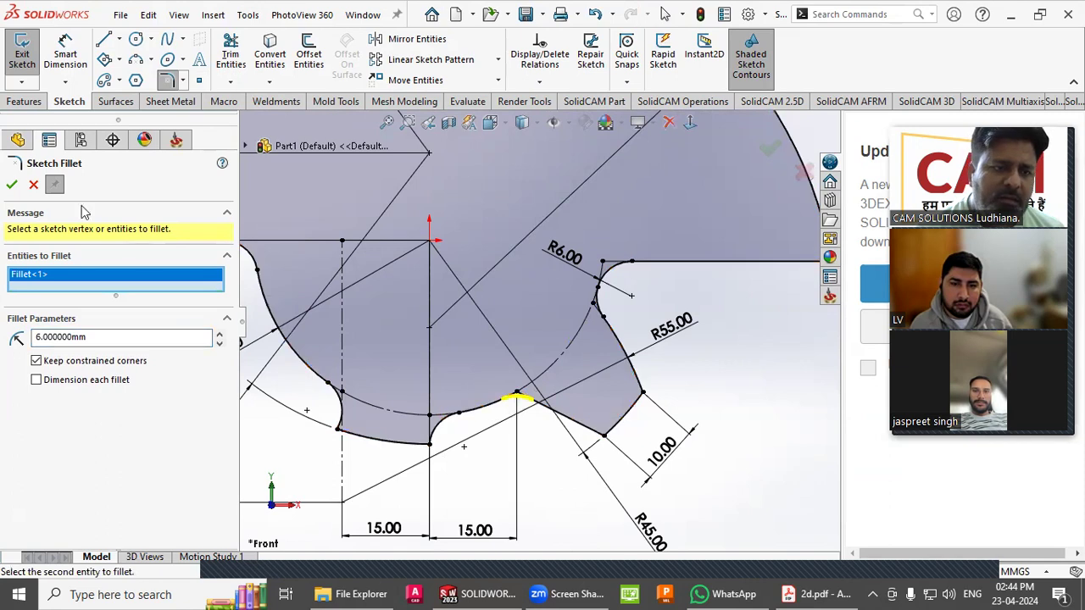
left_click(12, 186)
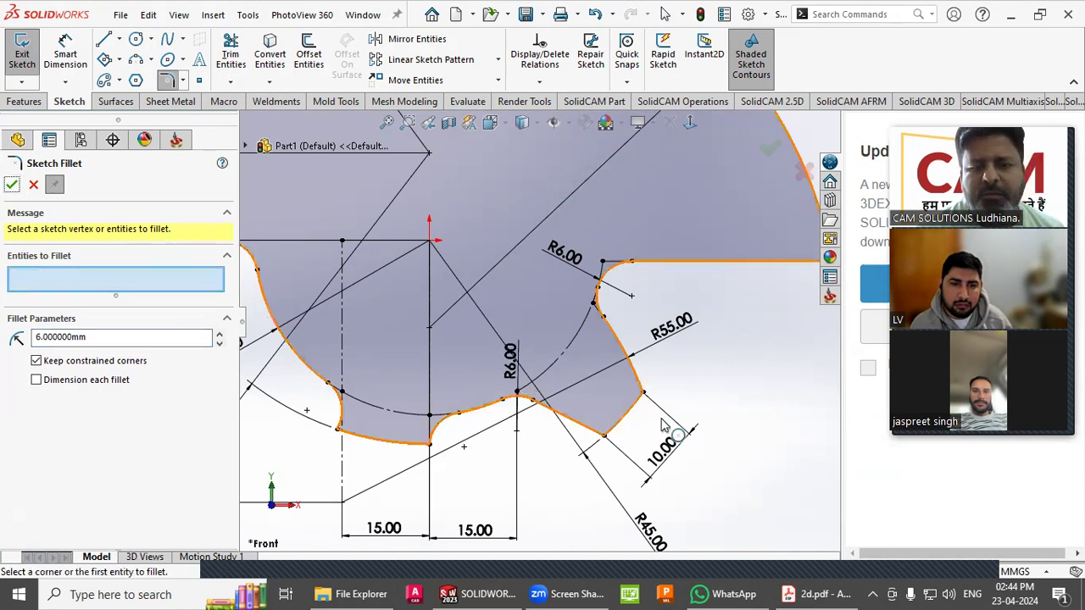
scroll(780, 391, "up", 4)
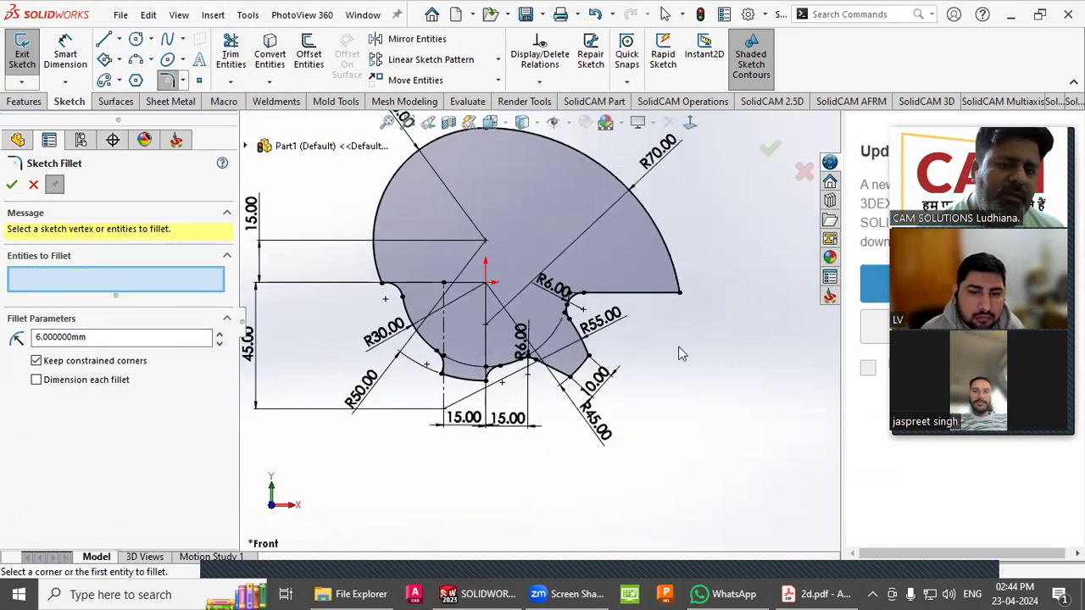
scroll(547, 330, "up", 1)
left_click(12, 185)
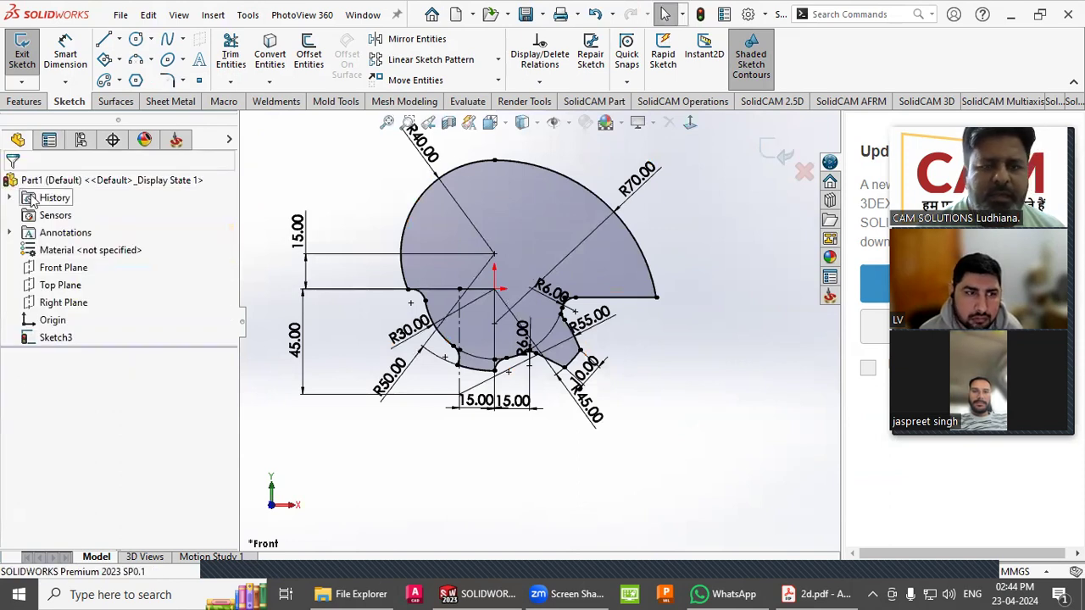
Exit the sketch and extrude the plate profile 10 mm blind, checking the thickness in the 2d.pdf drawing.
left_click(781, 155)
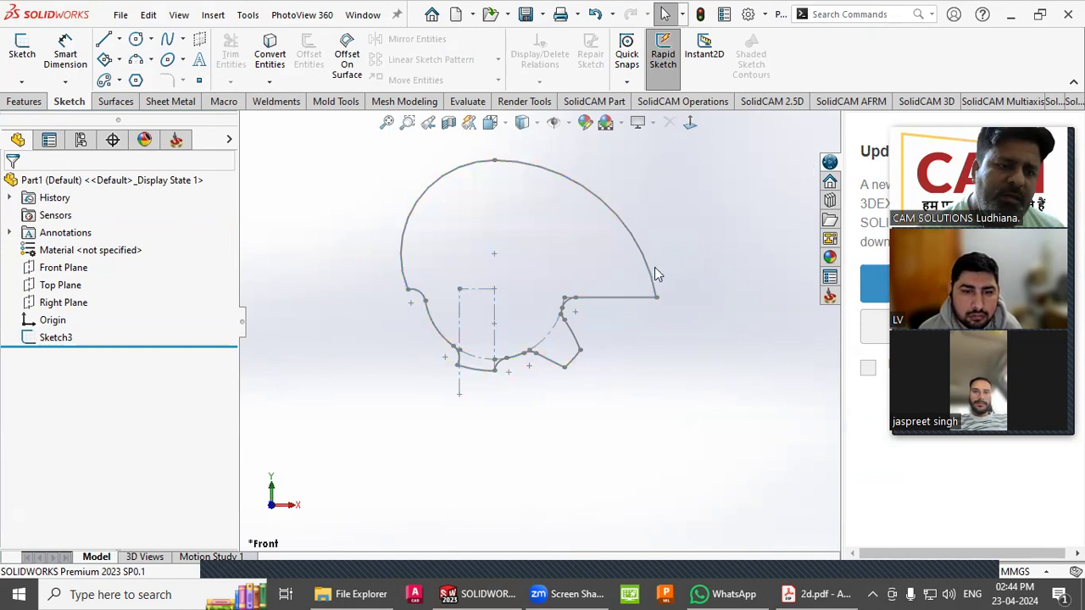
left_click(68, 340)
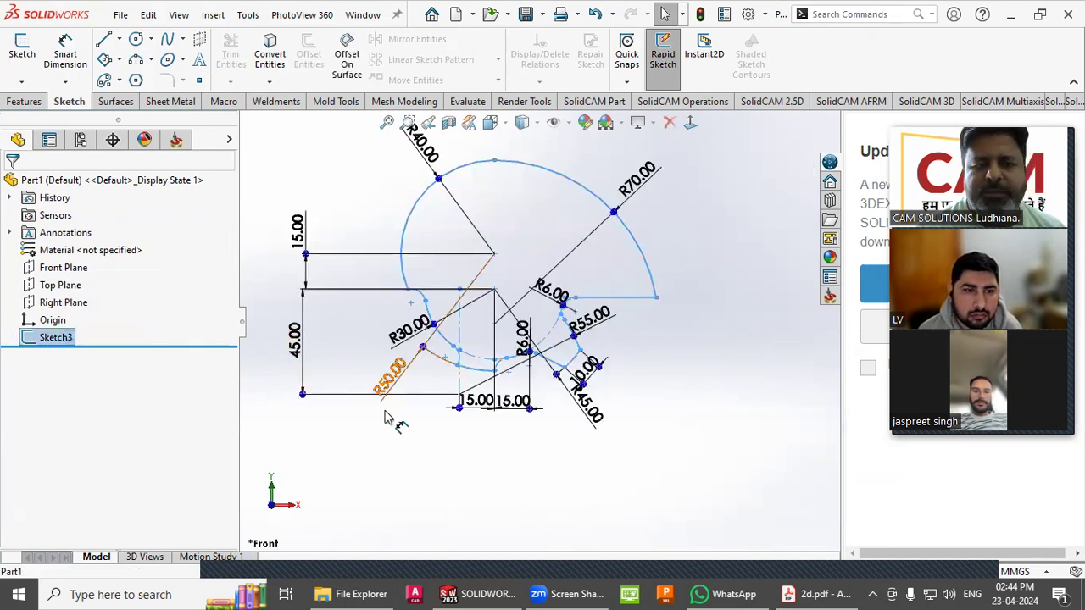
left_click(415, 461)
left_click(54, 343)
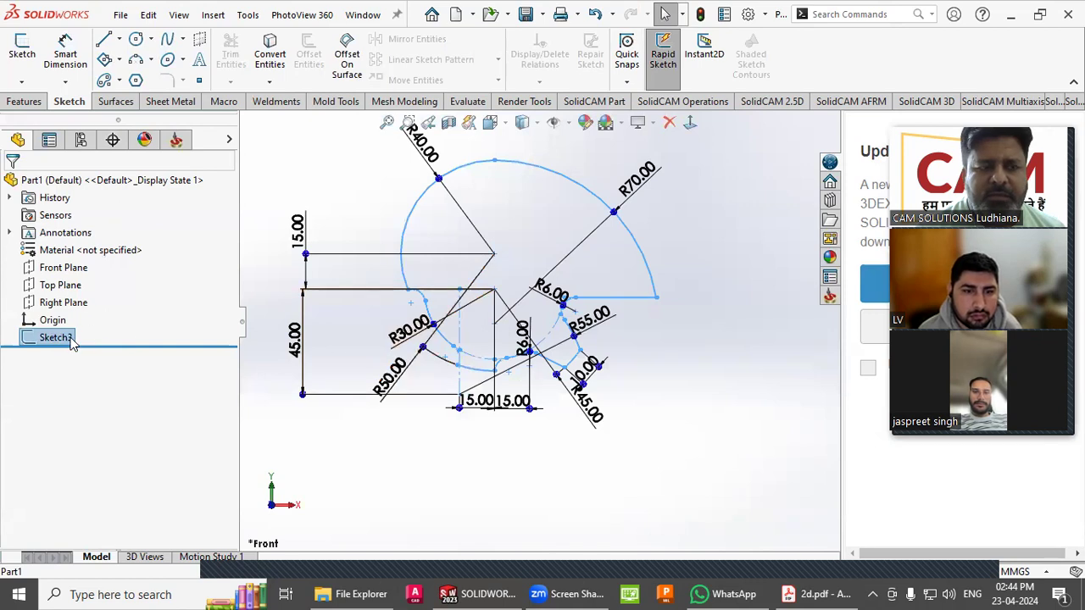
left_click(24, 102)
left_click(38, 77)
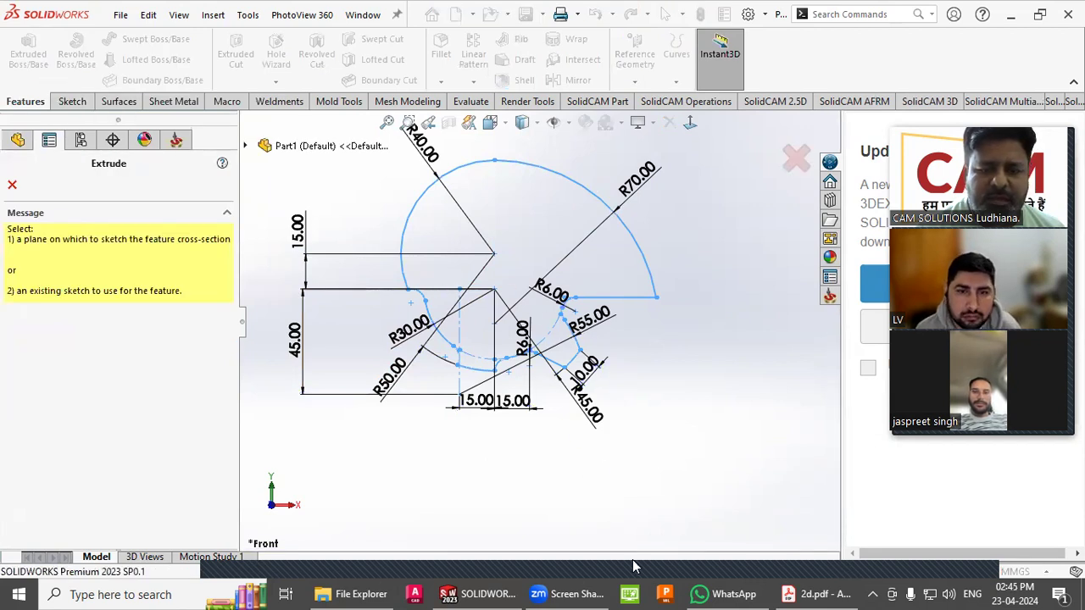
left_click(812, 593)
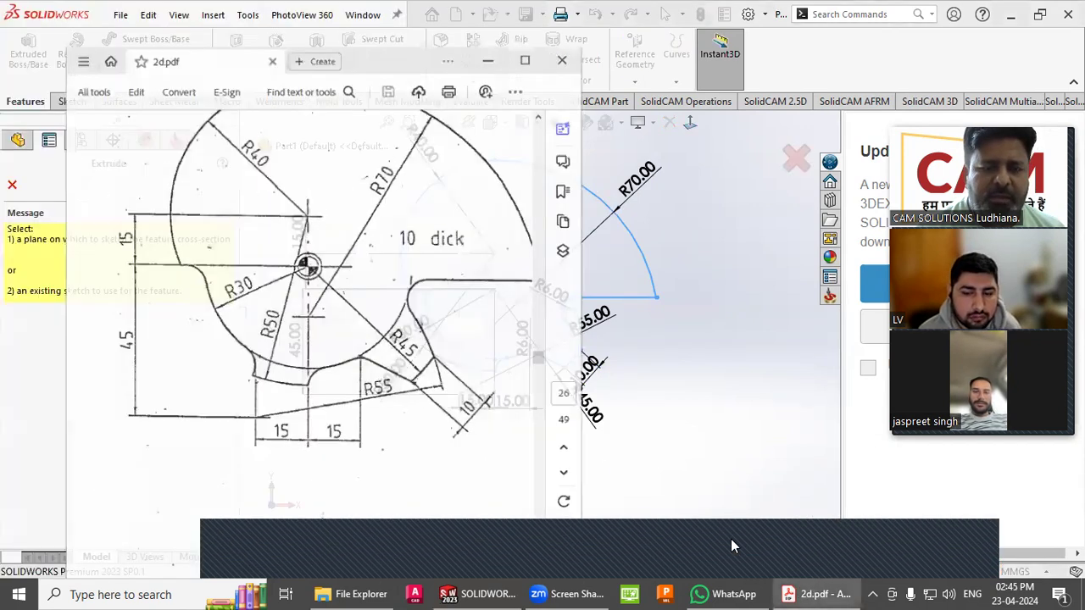
left_click(616, 360)
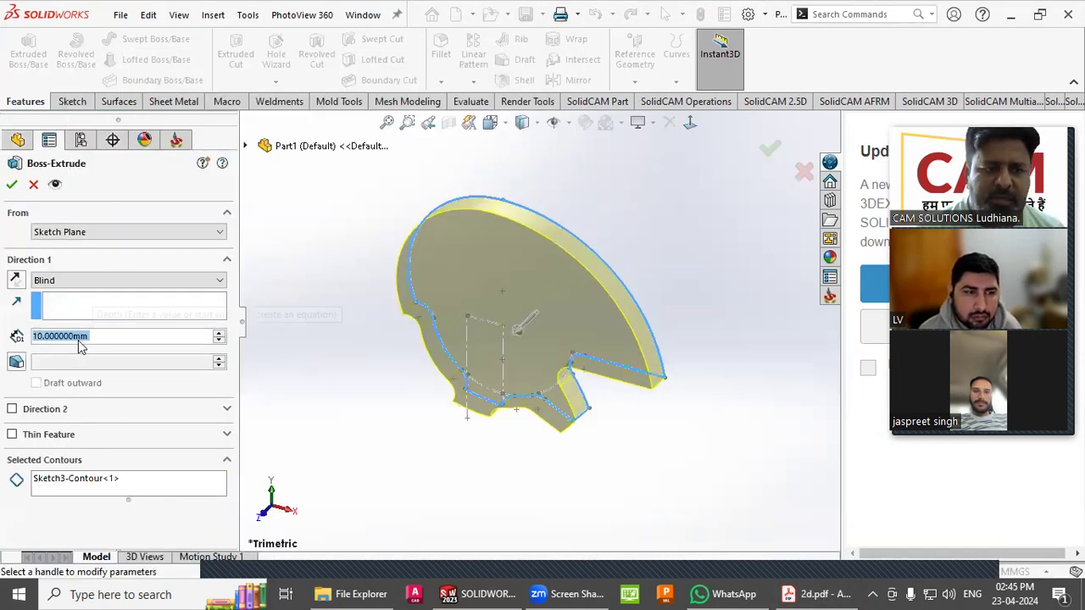
left_click(12, 185)
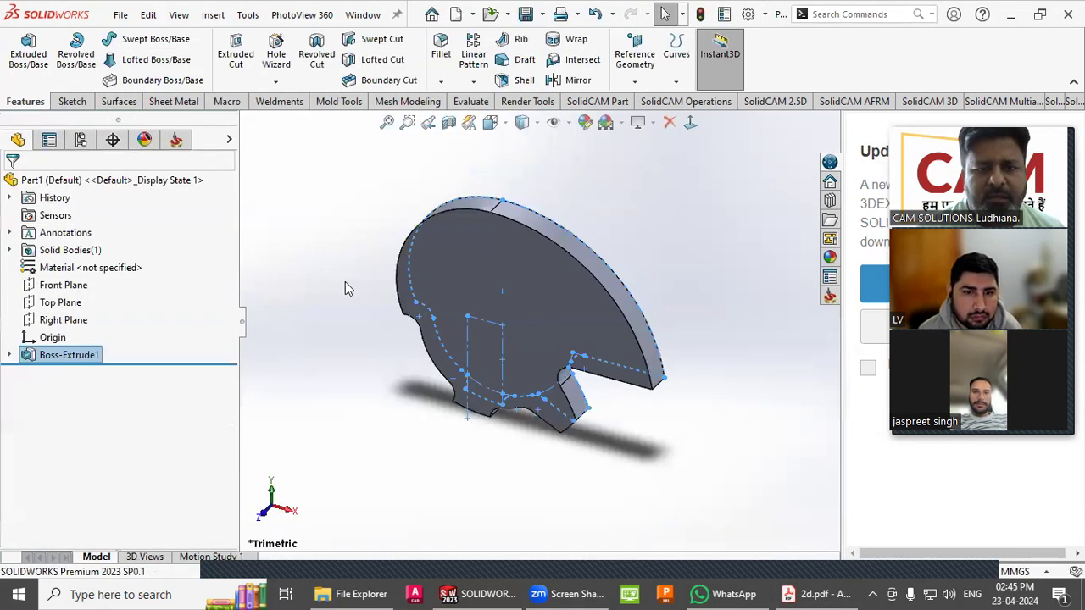
middle_click_drag(344, 401, 388, 222)
scroll(466, 300, "down", 2)
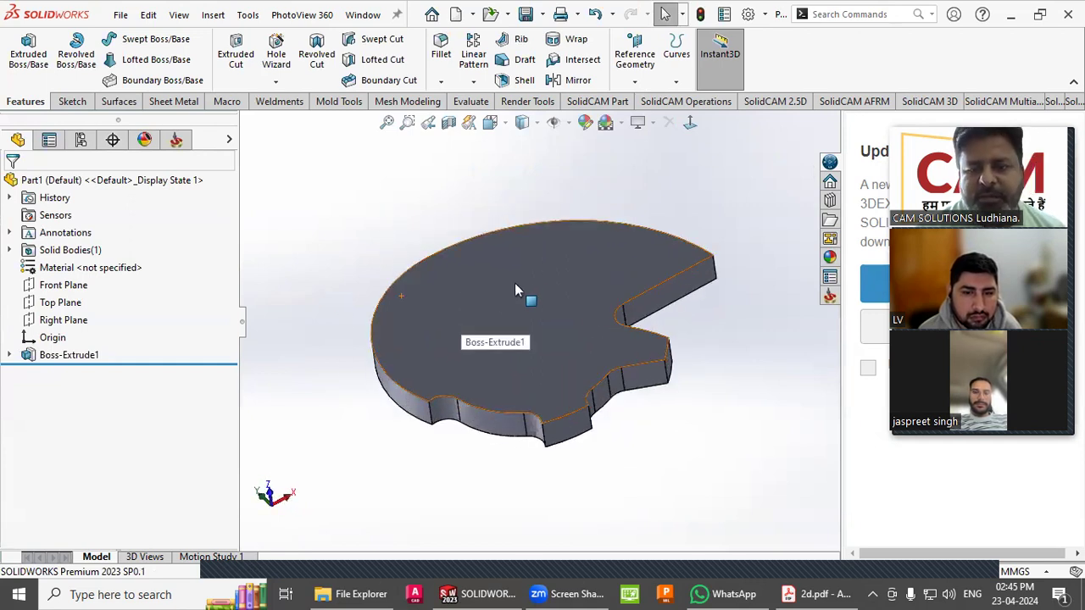
left_click(572, 362)
left_click(642, 453)
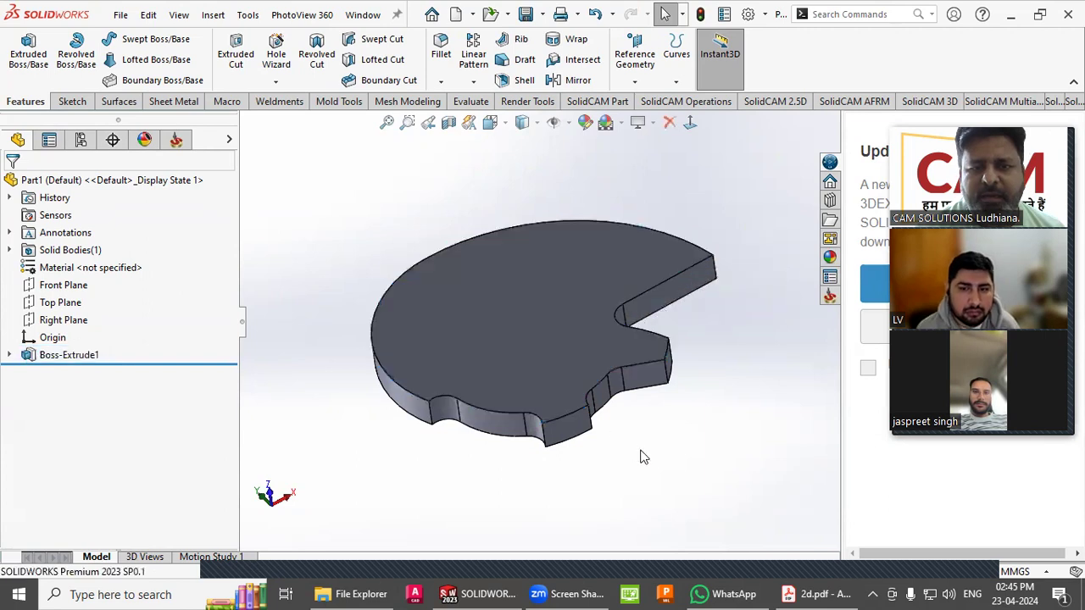
Edit the extrusion's sketch, set the corner arc radius at the horizontal edge's inner end to 7 mm, and exit the sketch.
left_click(10, 355)
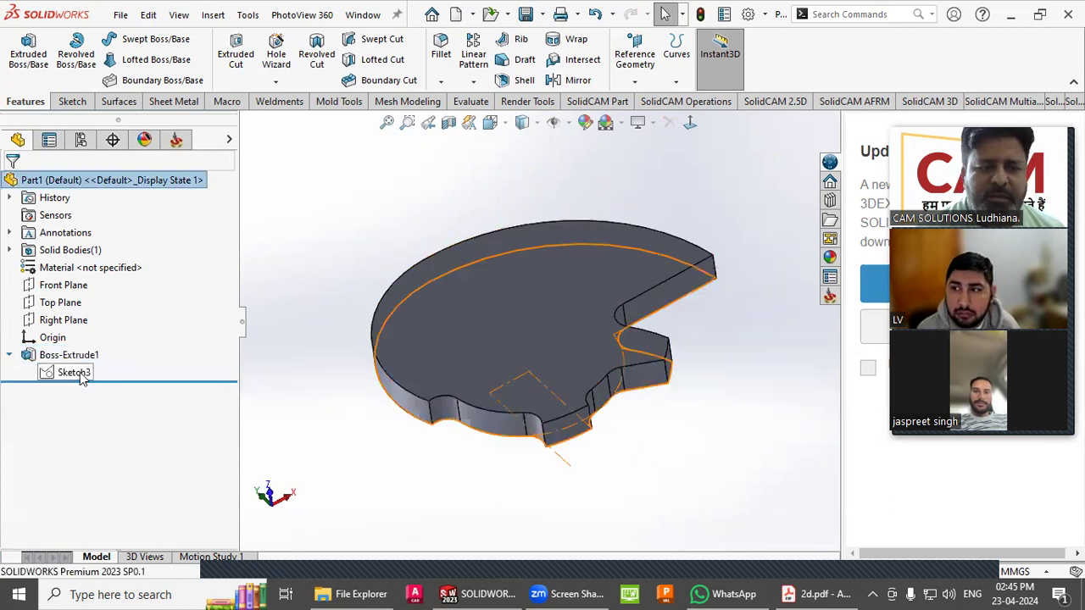
left_click(73, 372)
left_click(113, 329)
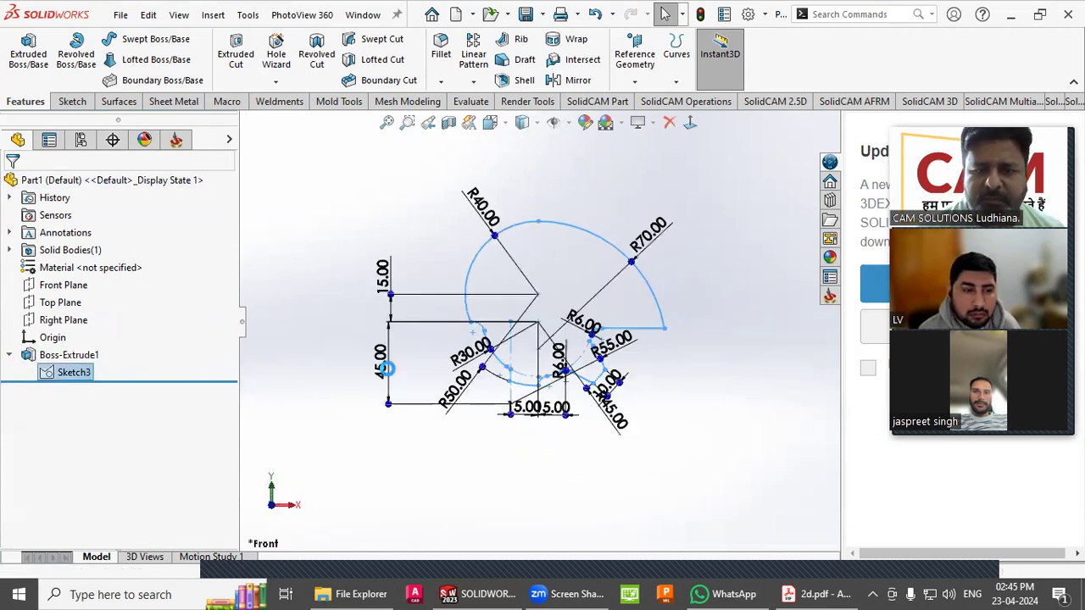
scroll(568, 310, "down", 3)
double_click(566, 304)
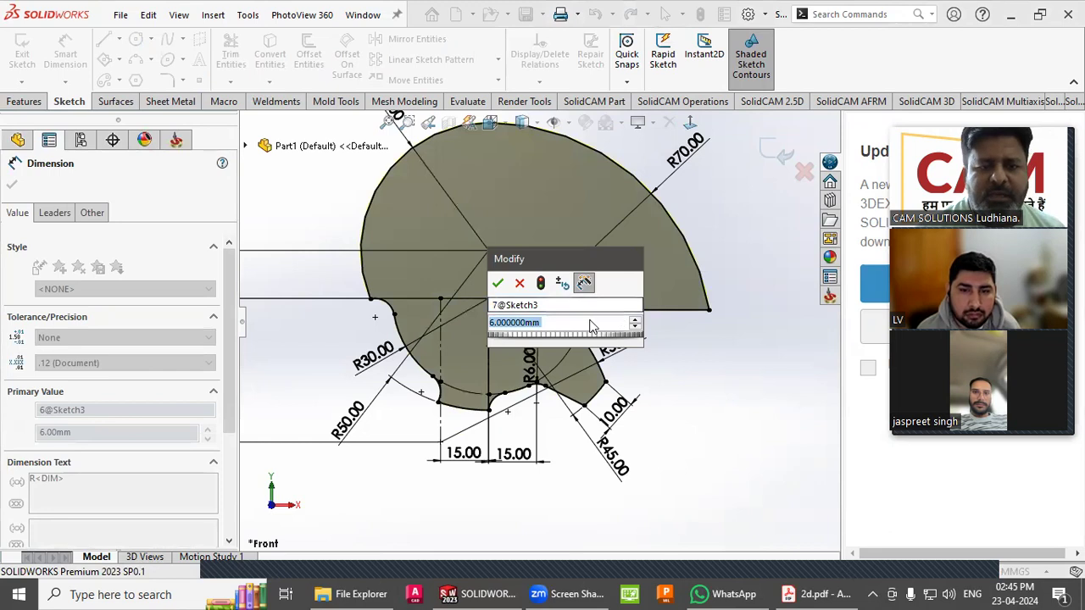
left_click(518, 323)
double_click(518, 324)
type("55")
key("Return")
left_click(708, 353)
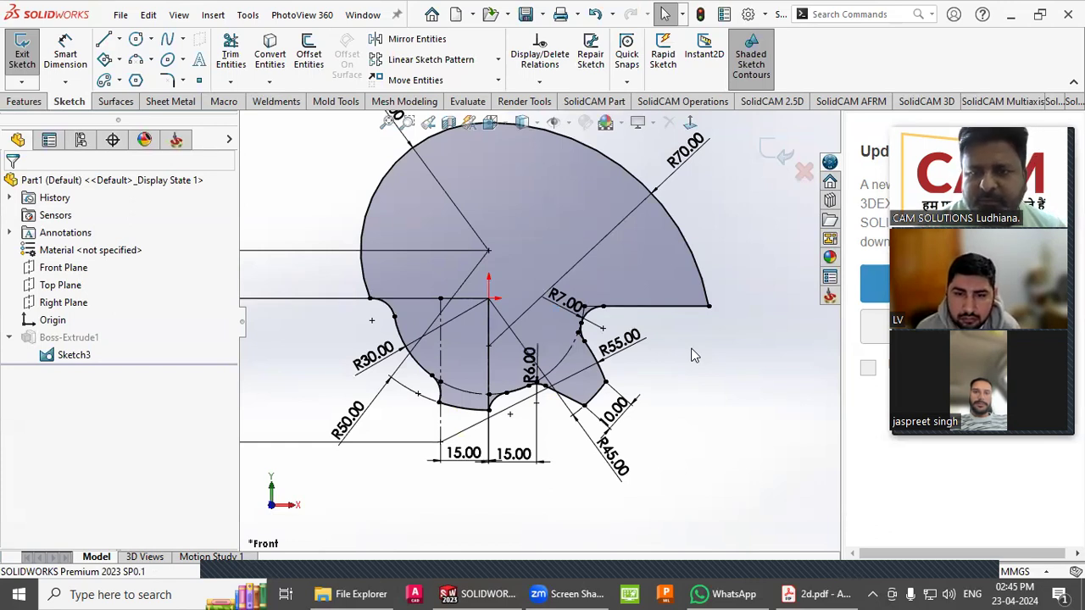
left_click(777, 160)
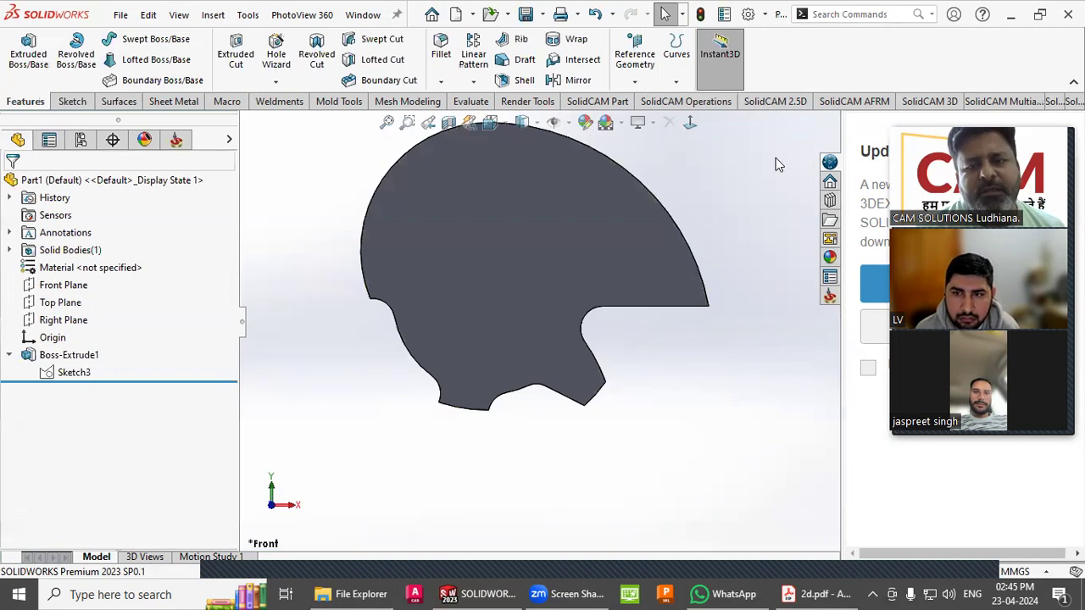
scroll(717, 292, "up", 1)
scroll(717, 295, "down", 2)
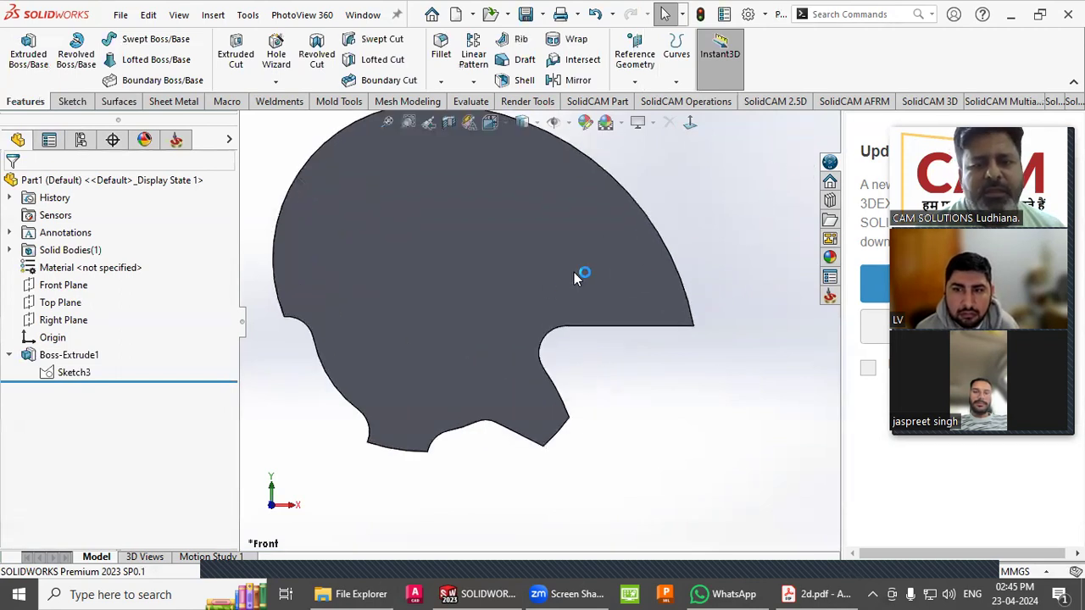
Display the plate's sketch dimensions on the model and set the large outer arc ending at the horizontal edge's tip to radius 75 mm.
scroll(553, 327, "up", 3)
scroll(490, 292, "down", 2)
middle_click_drag(485, 295, 543, 346)
left_click(542, 346)
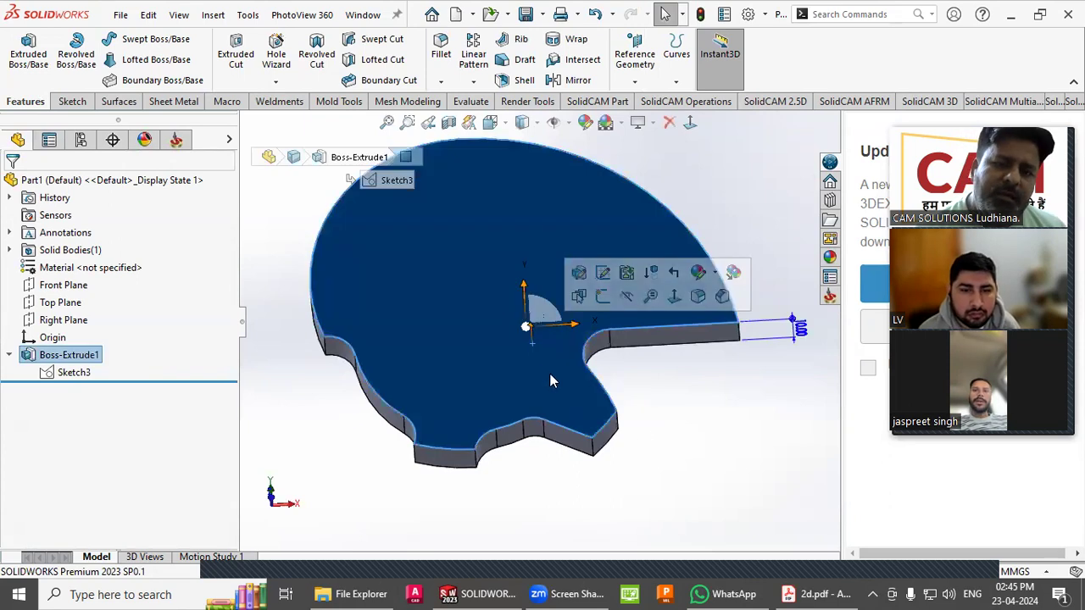
left_click(642, 434)
left_click(76, 374)
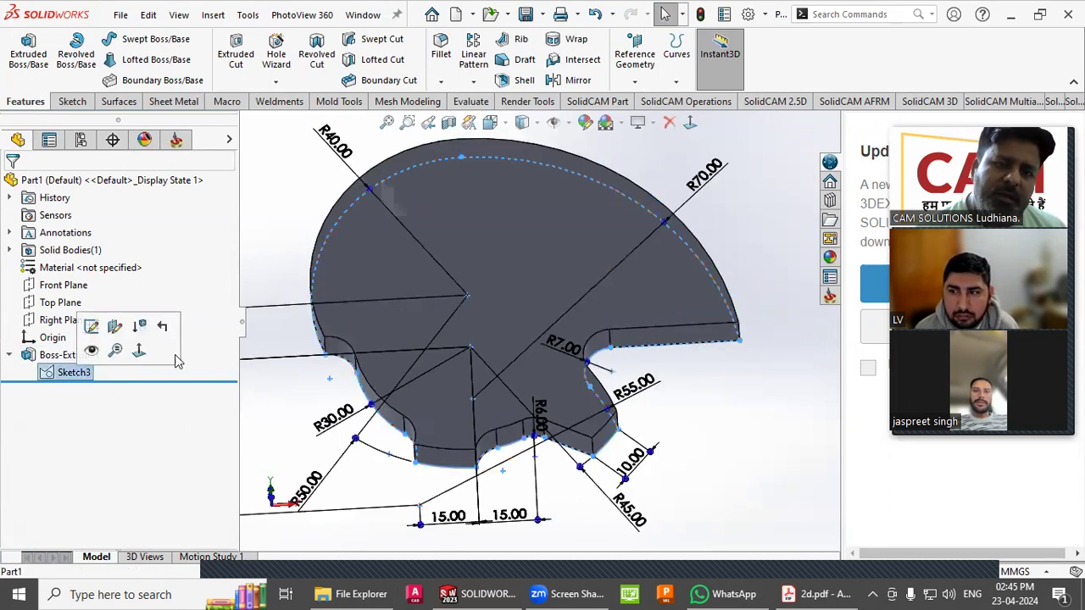
left_click(702, 170)
type("75")
key("Return")
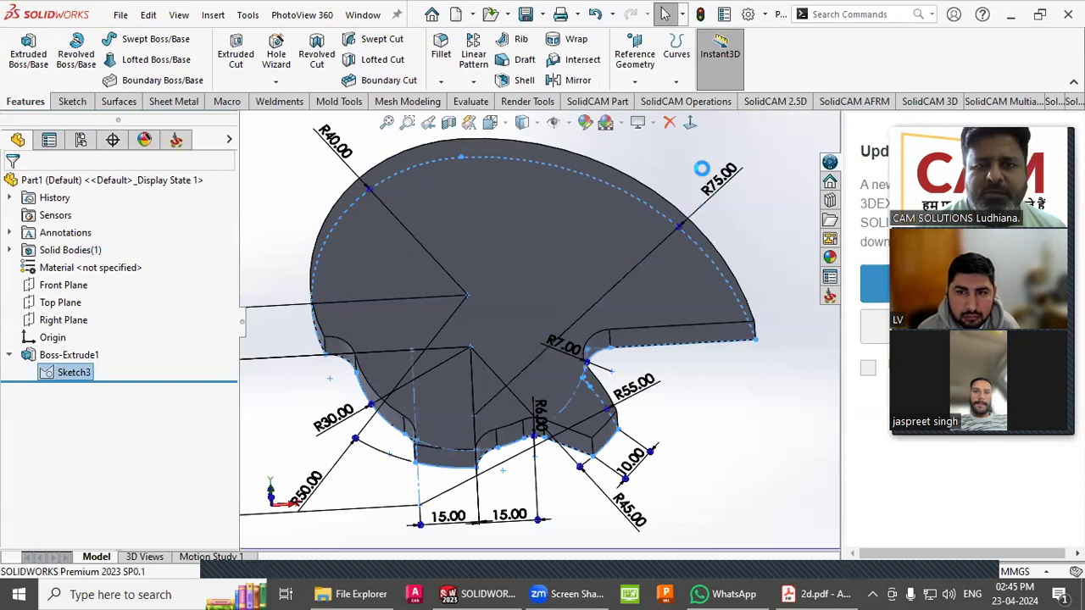
left_click(786, 276)
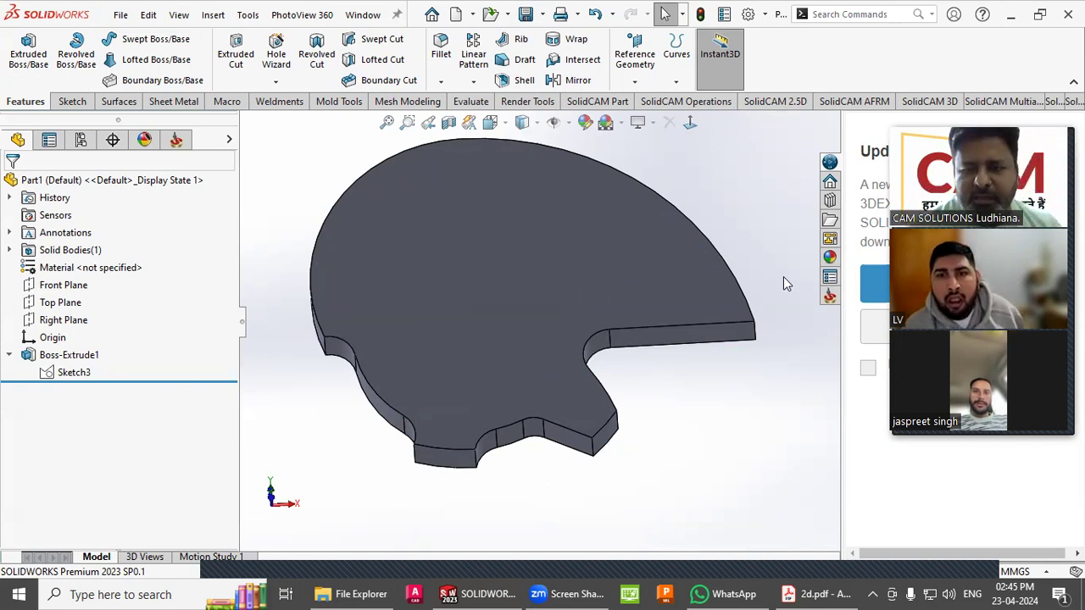
Display the extrusion's dimensions on the model and set the large outer arc's radius to 72 mm.
mouse_move(754, 279)
middle_mouse_down()
mouse_move(744, 273)
mouse_move(772, 268)
mouse_move(759, 261)
mouse_move(759, 273)
middle_mouse_up()
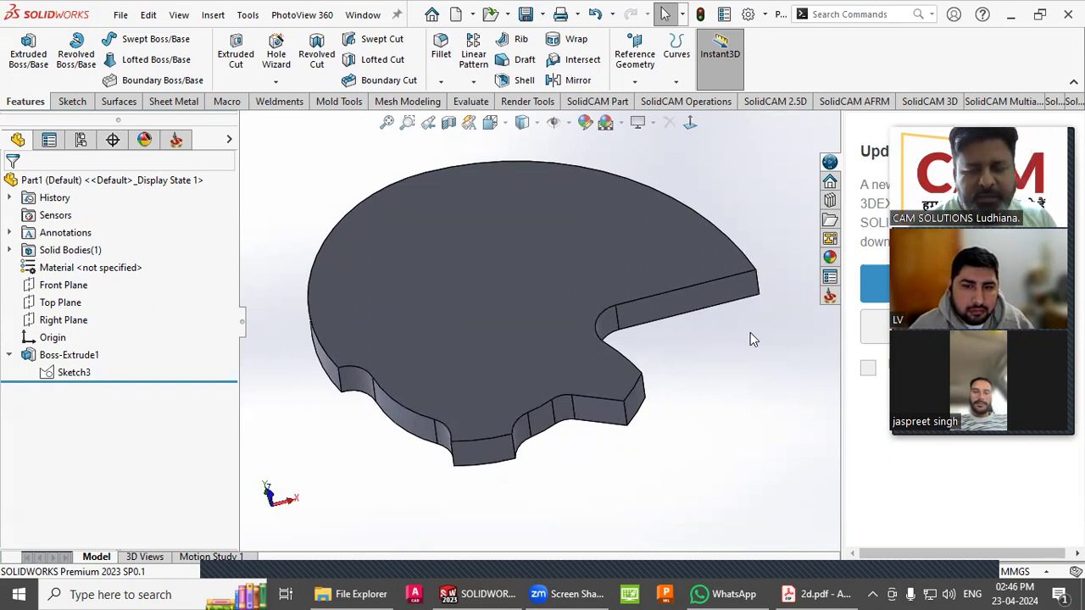
middle_click_drag(749, 334, 645, 225)
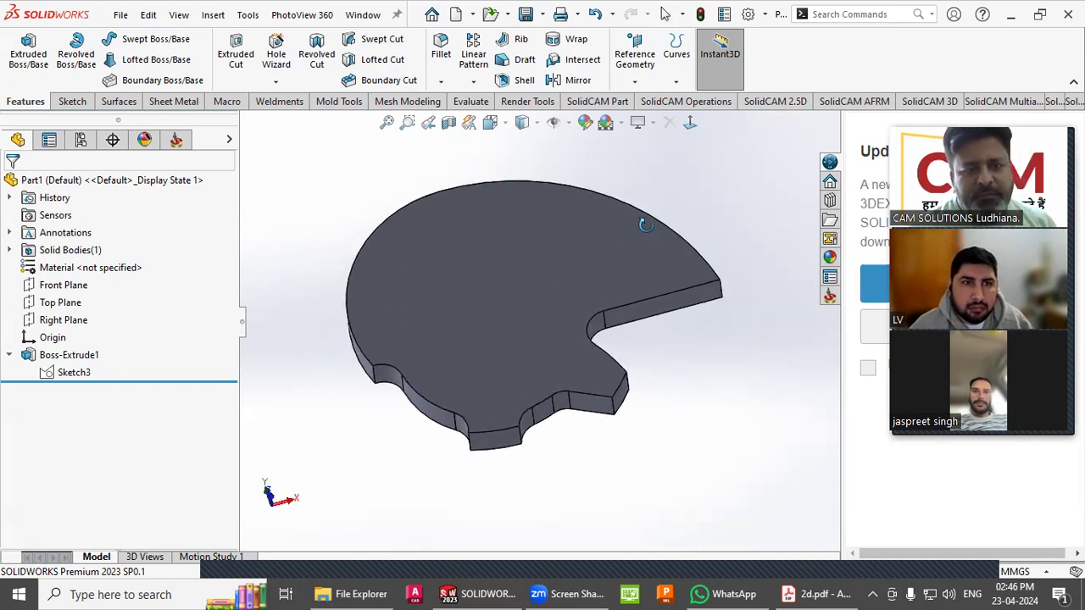
middle_click_drag(703, 367, 674, 245)
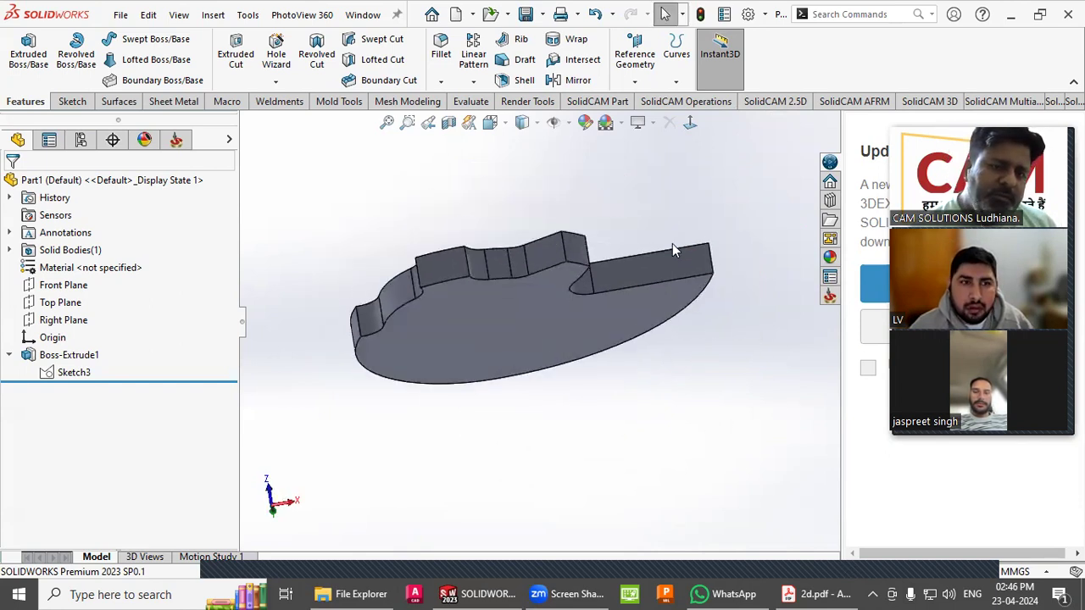
double_click(553, 331)
middle_click_drag(553, 331, 600, 260)
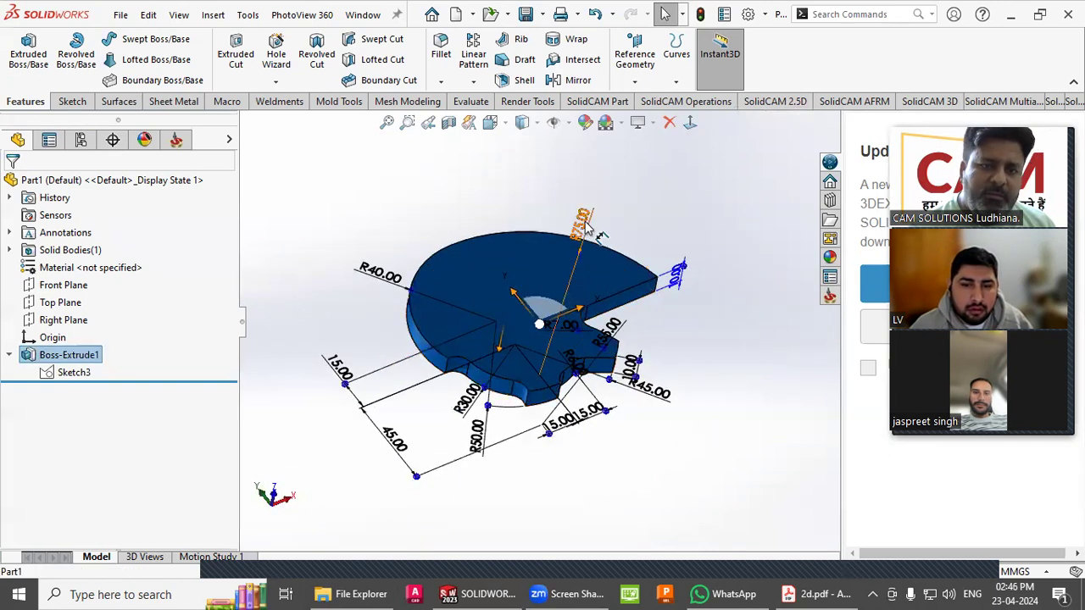
left_click(585, 224)
type("70")
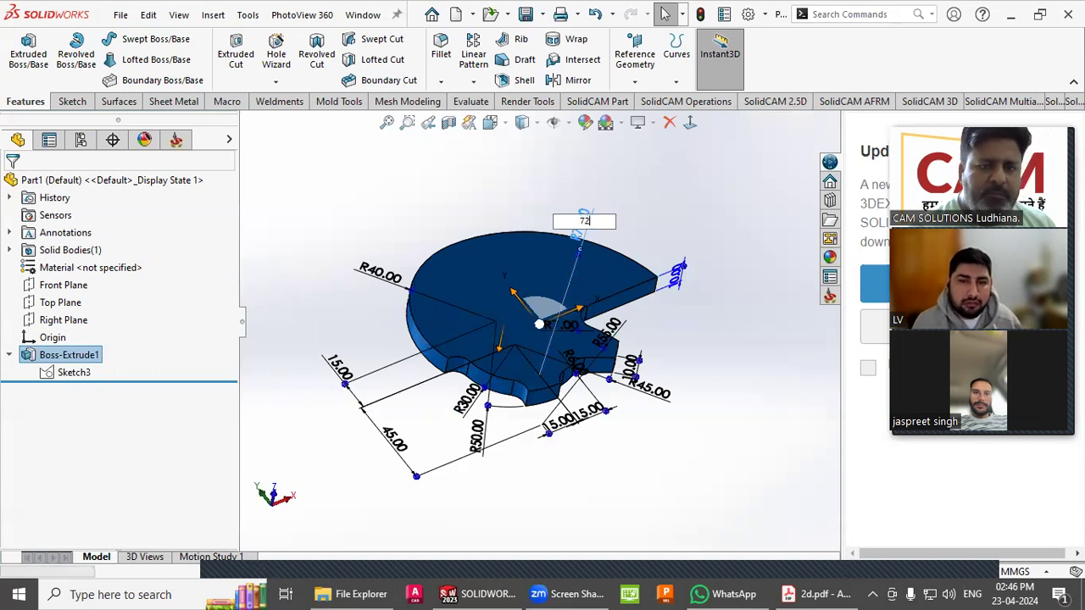
key("Return")
left_click(651, 256)
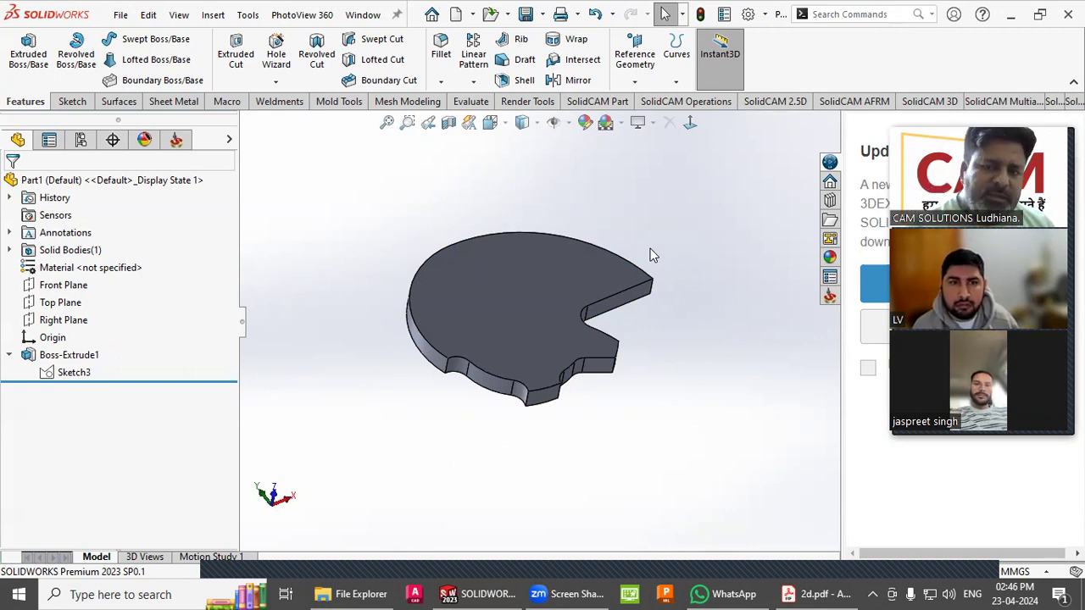
Inspect the plate from several angles with the extrusion's dimensions shown on the model, then clear the selection.
scroll(516, 290, "down", 2)
scroll(516, 290, "down", 1)
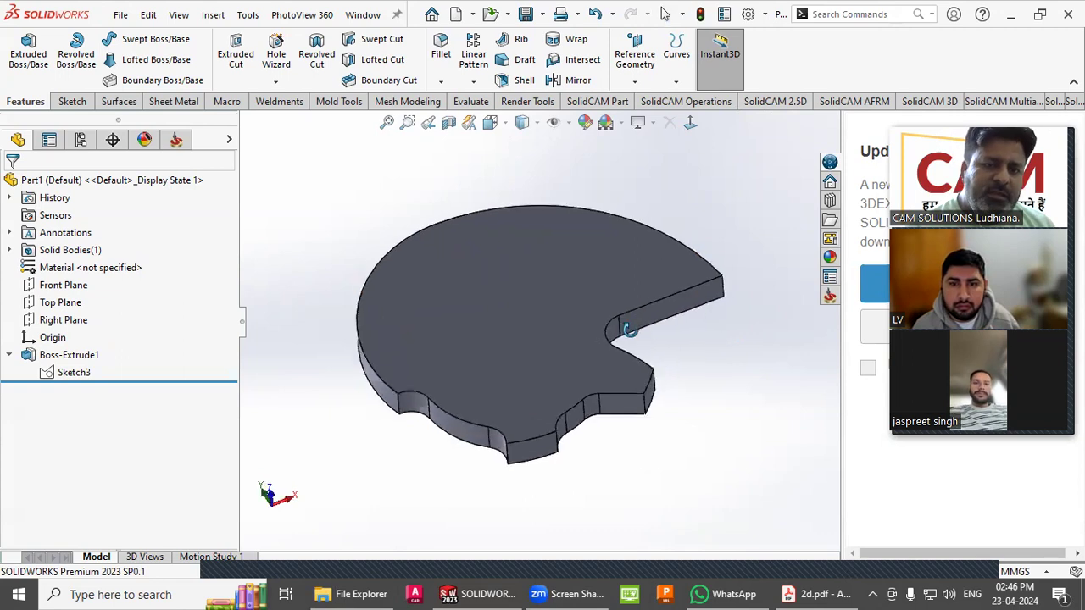
left_click(552, 362)
middle_click_drag(653, 473, 552, 327)
double_click(580, 374)
middle_click_drag(581, 375, 600, 538)
scroll(644, 381, "down", 2)
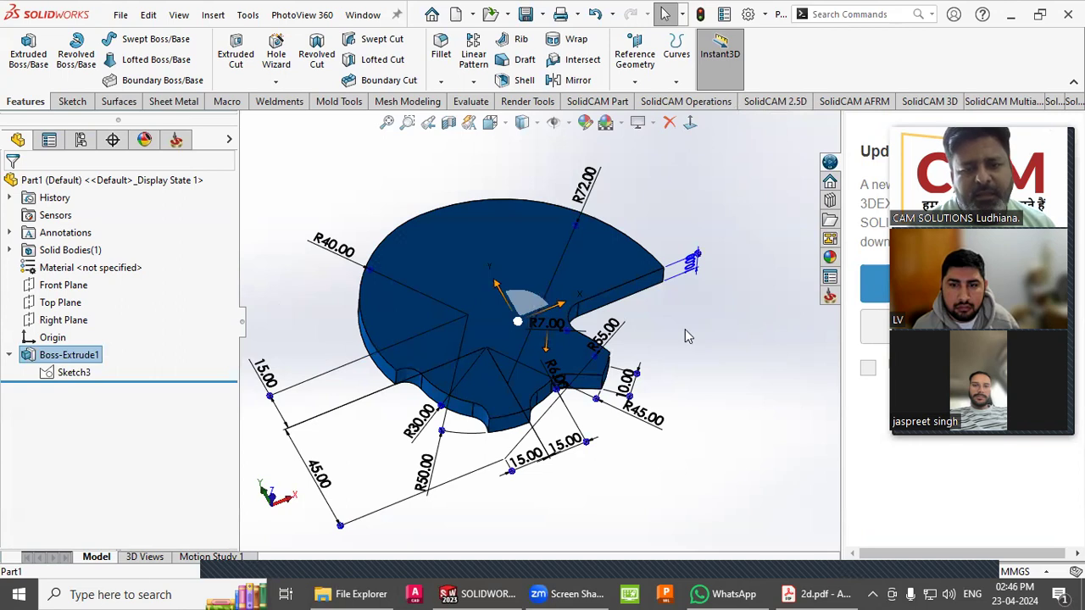
left_click(685, 331)
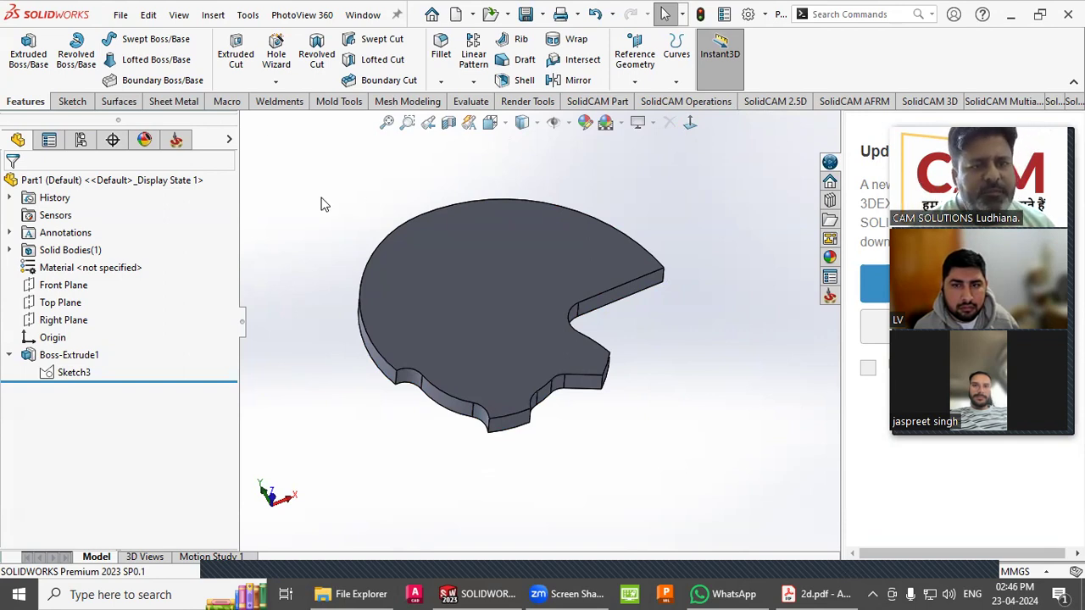
Evaluate the plate's mass properties without an assigned material, check the mass value, and close the report.
left_click(470, 100)
left_click(207, 55)
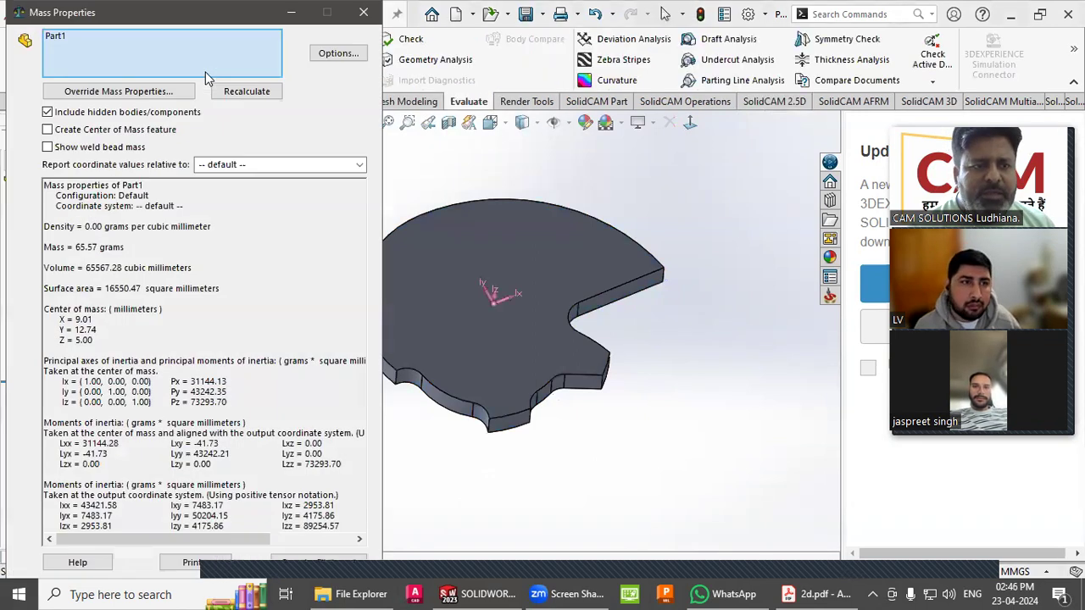
left_click_drag(123, 249, 66, 249)
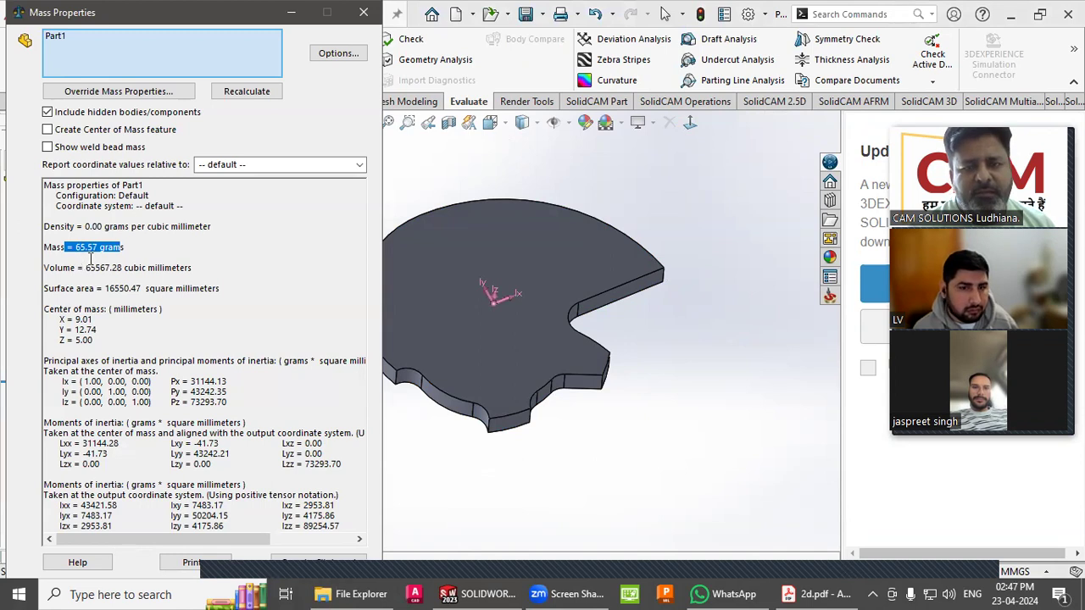
left_click(361, 10)
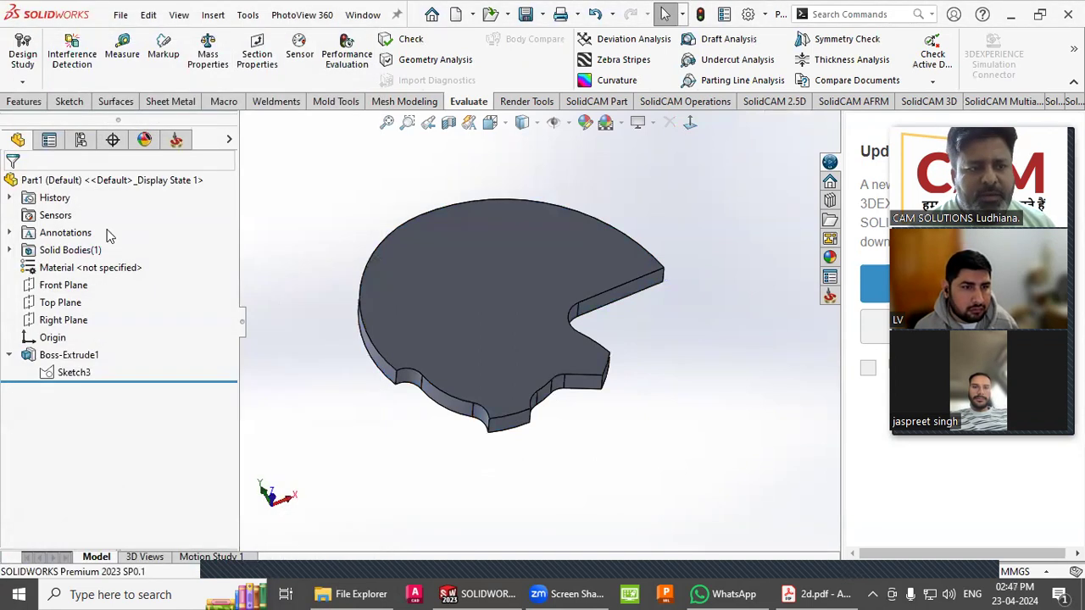
Assign Brass as the plate's material and check its mass in the mass properties.
right_click(100, 268)
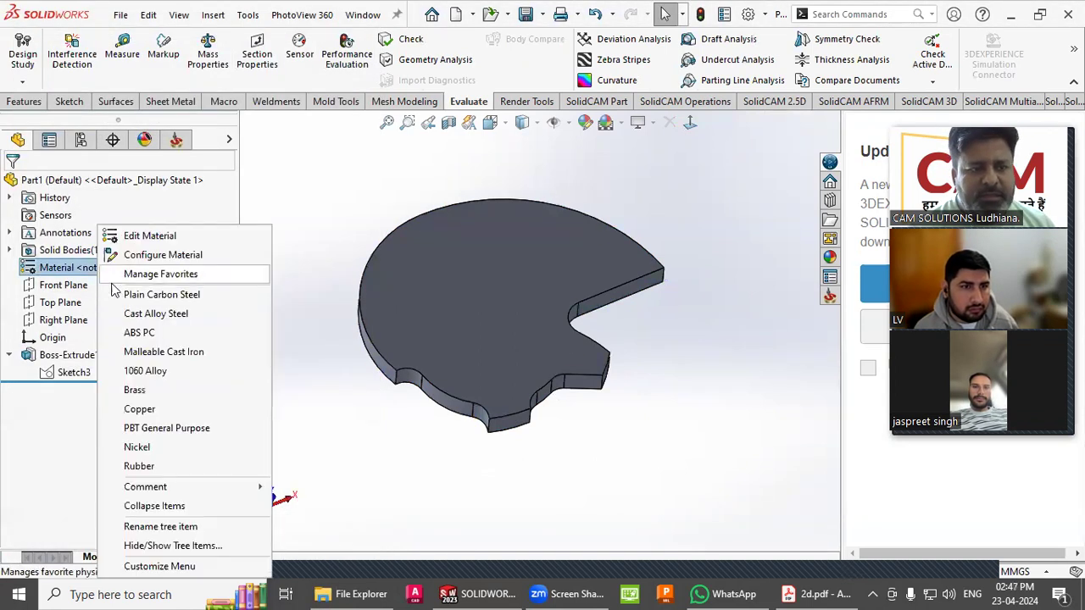
left_click(157, 391)
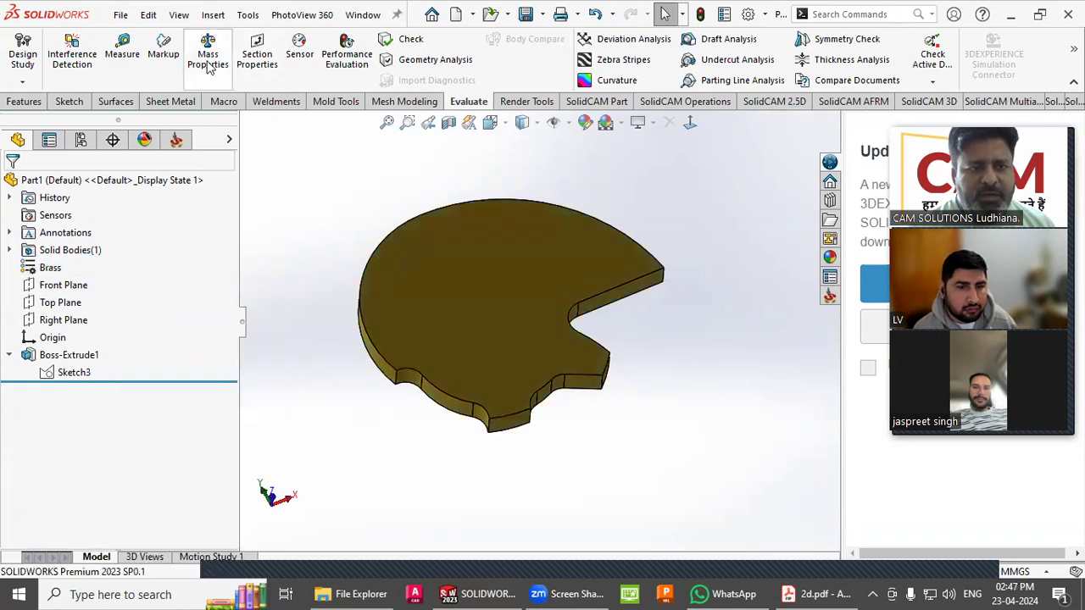
left_click(208, 52)
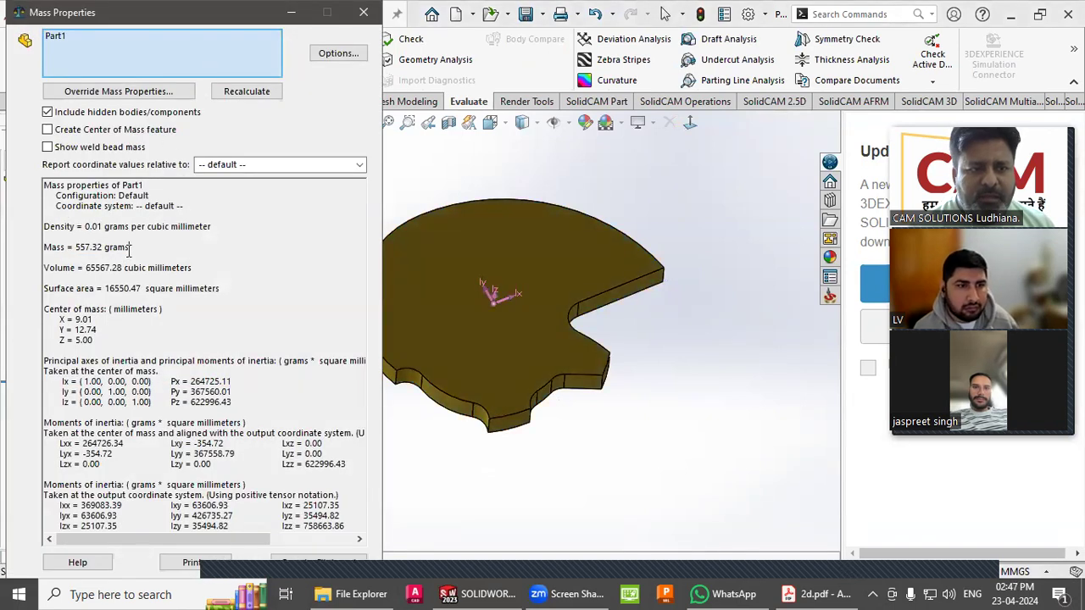
left_click_drag(129, 247, 75, 247)
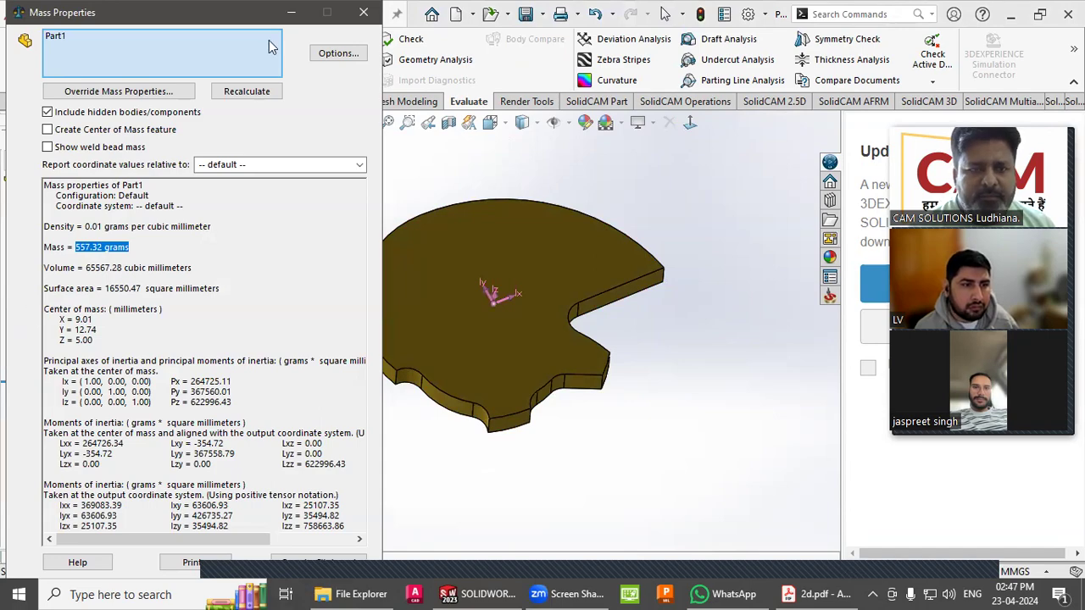